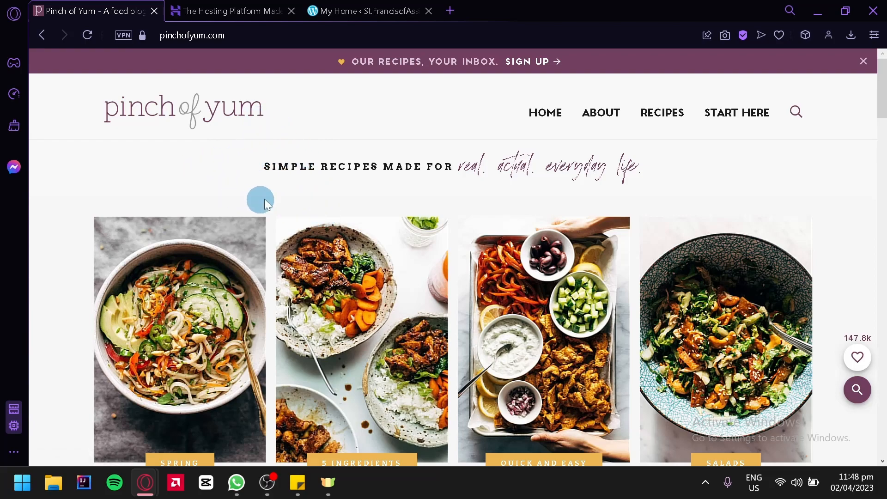
Browse up and down the Pinch of Yum homepage
scroll(373, 90, "down", 2)
scroll(372, 89, "up", 2)
scroll(270, 179, "down", 5)
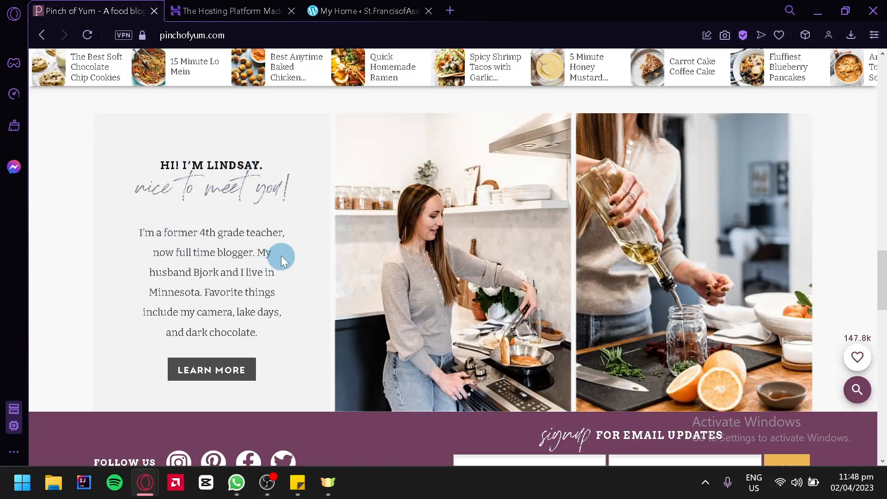
scroll(254, 213, "up", 20)
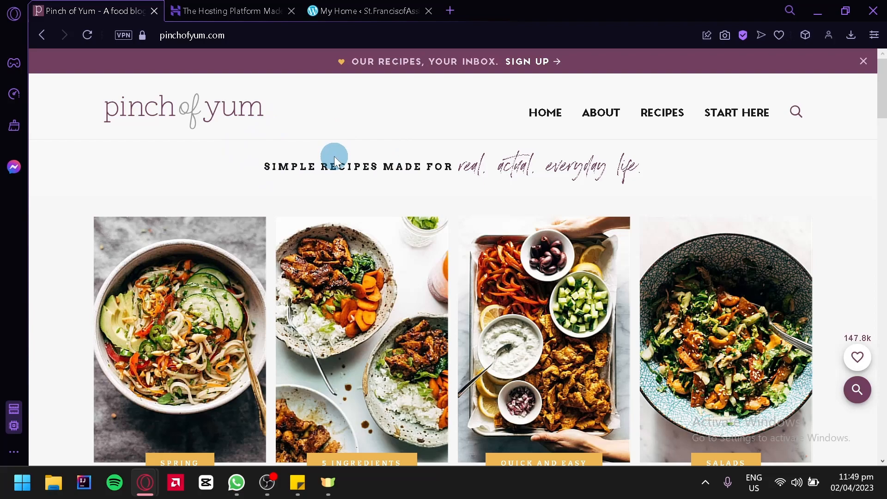
scroll(334, 156, "down", 3)
scroll(334, 156, "up", 3)
scroll(334, 156, "down", 3)
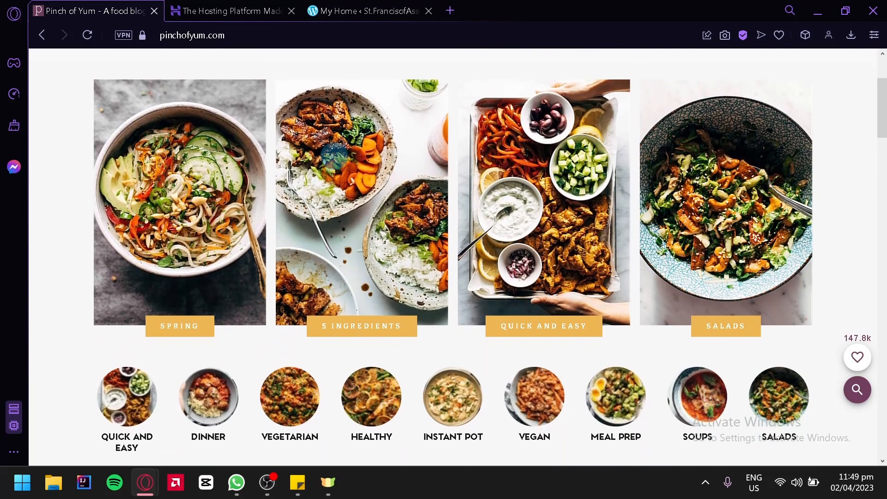
scroll(335, 156, "down", 4)
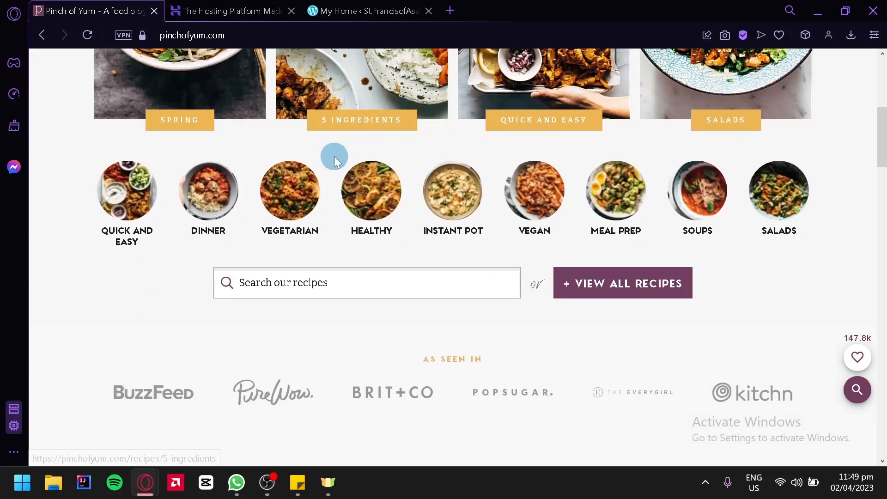
scroll(334, 159, "down", 8)
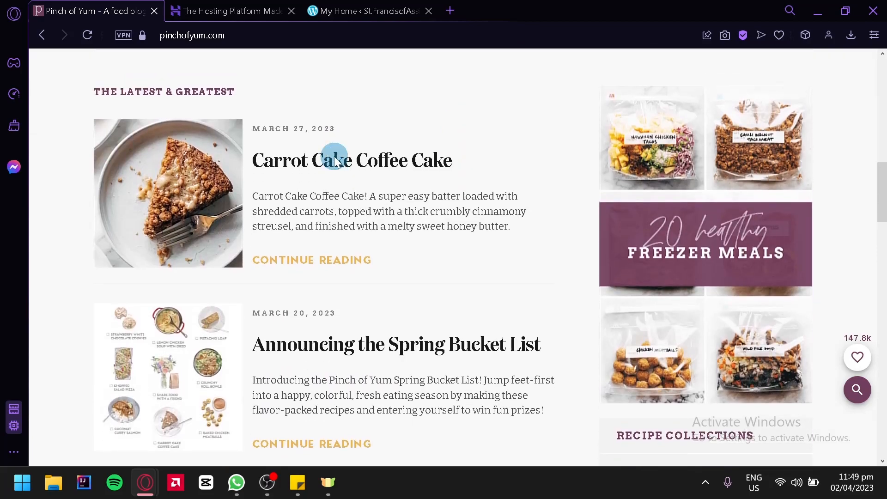
scroll(334, 156, "up", 7)
scroll(335, 157, "up", 5)
scroll(334, 156, "up", 3)
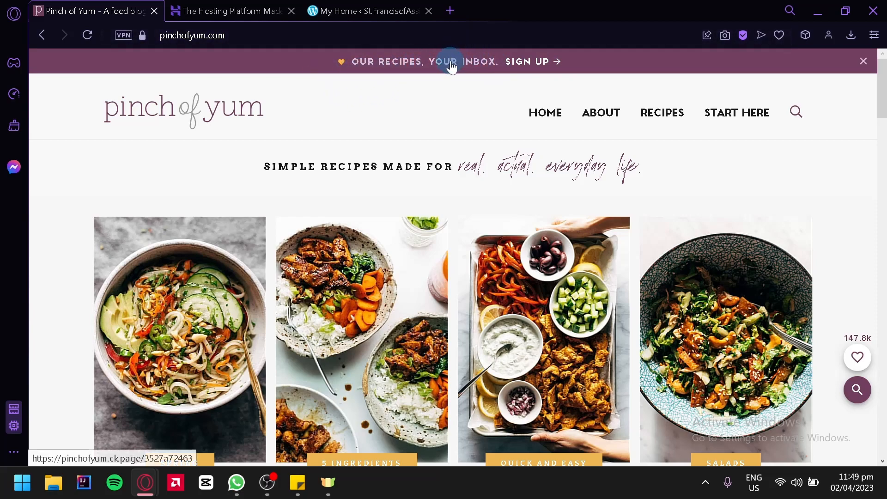
scroll(366, 168, "down", 1)
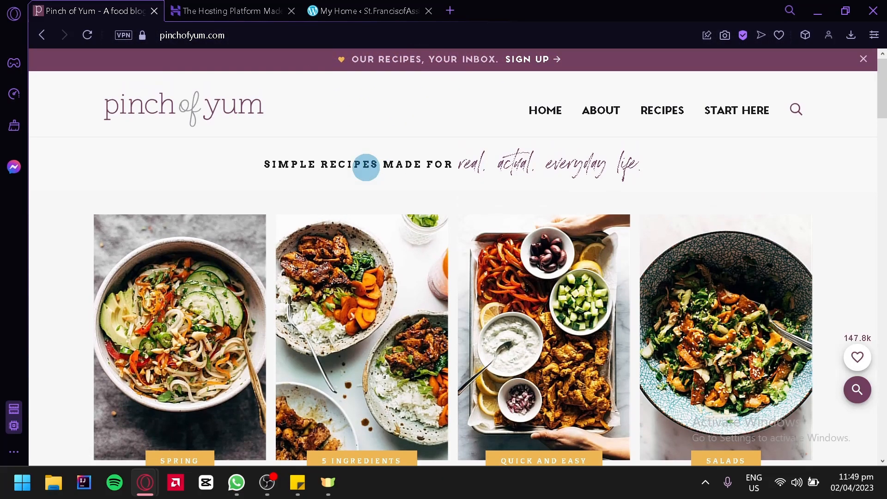
scroll(366, 167, "down", 2)
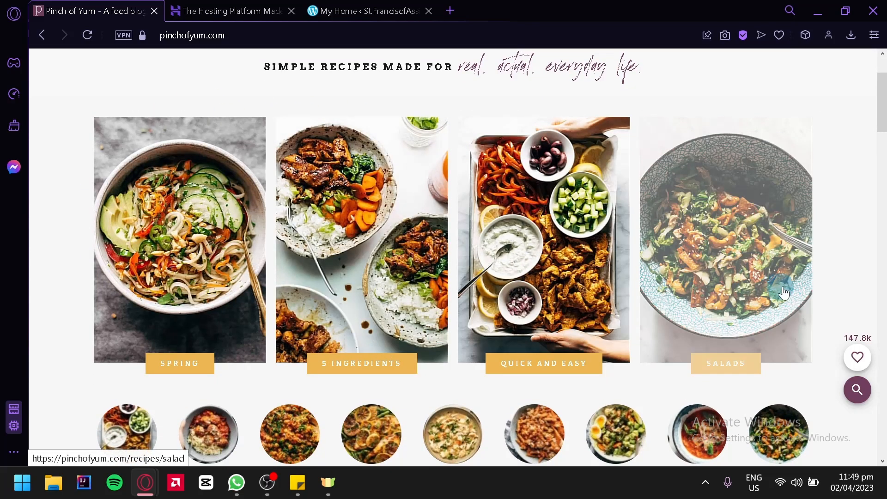
left_click(434, 187)
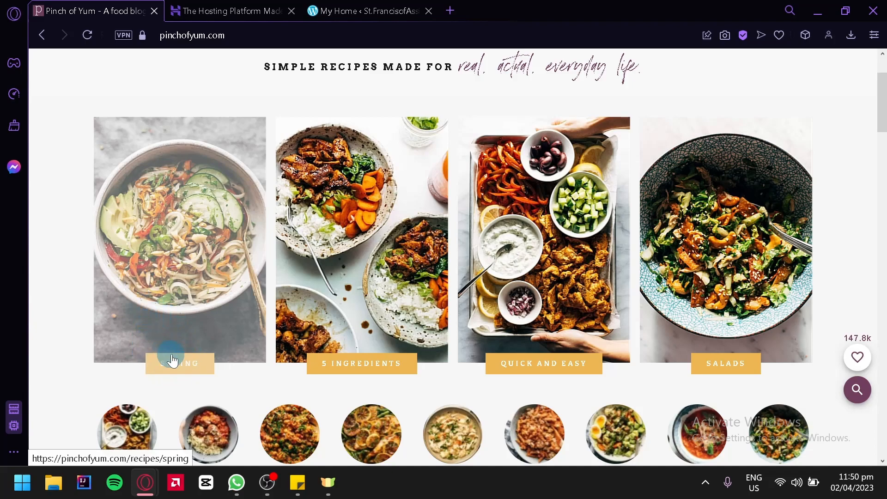
Open the SPRING recipe collection and scroll through its sections
left_click(190, 251)
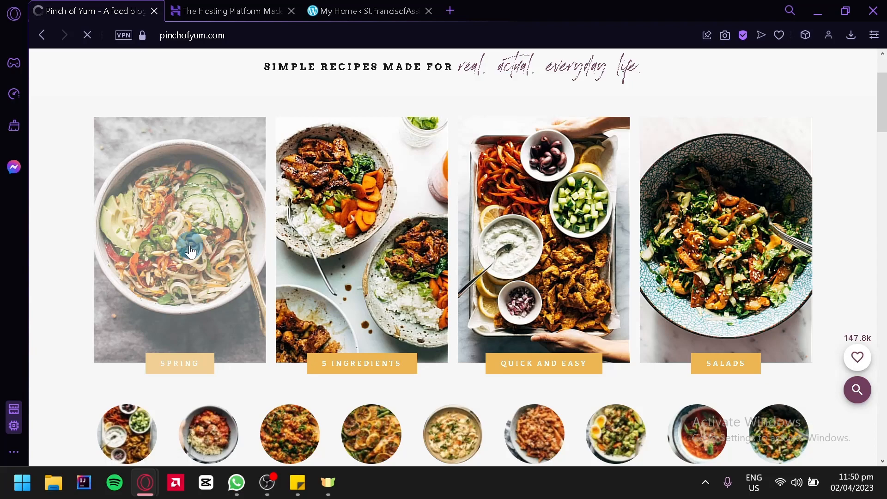
scroll(817, 268, "down", 3)
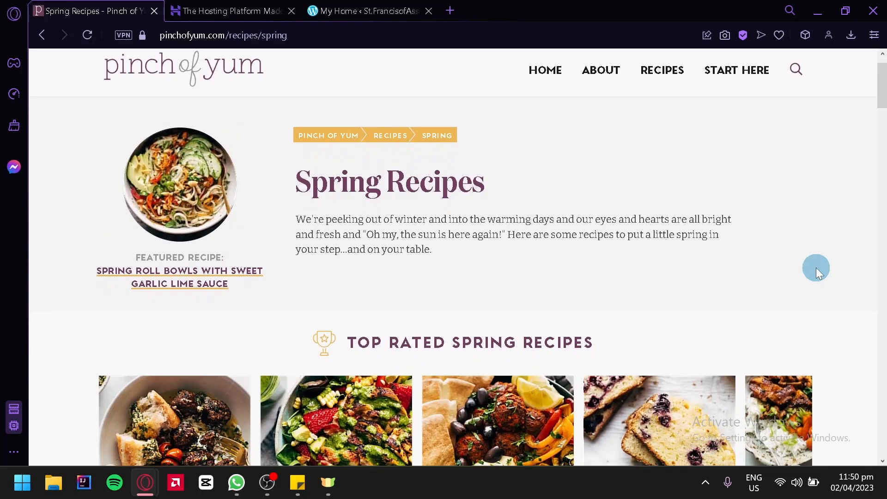
scroll(817, 267, "down", 2)
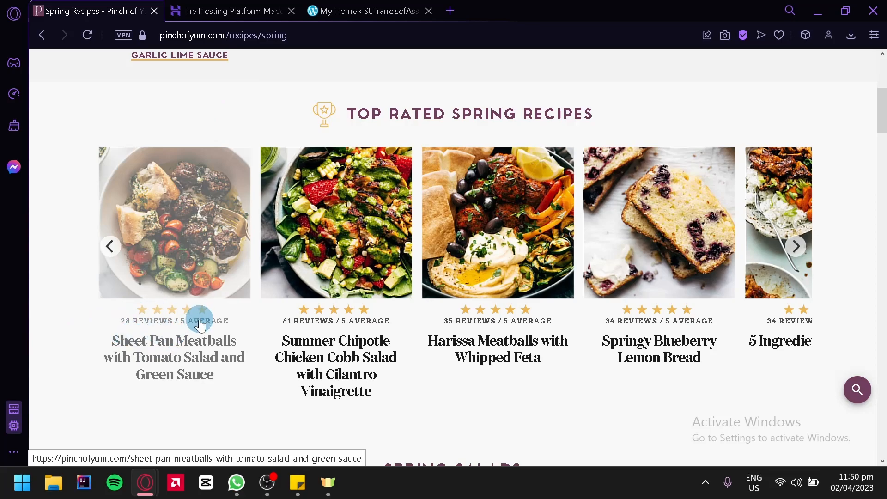
scroll(168, 433, "down", 1)
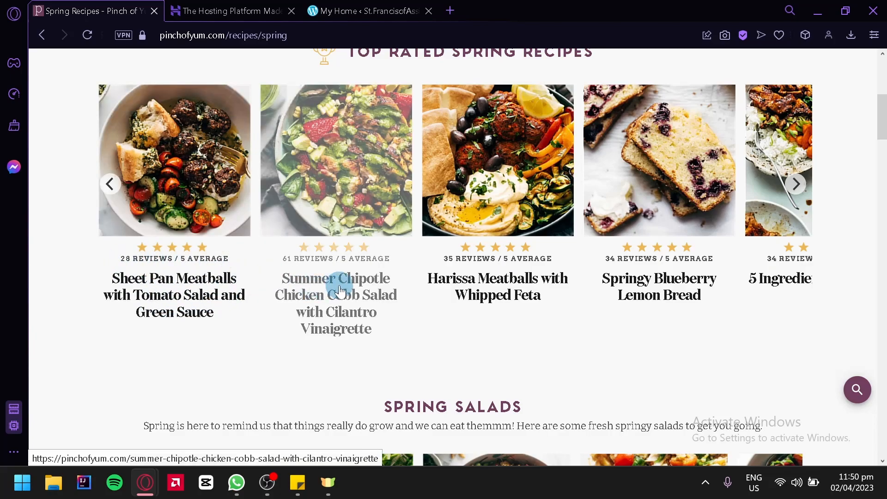
scroll(844, 231, "up", 1)
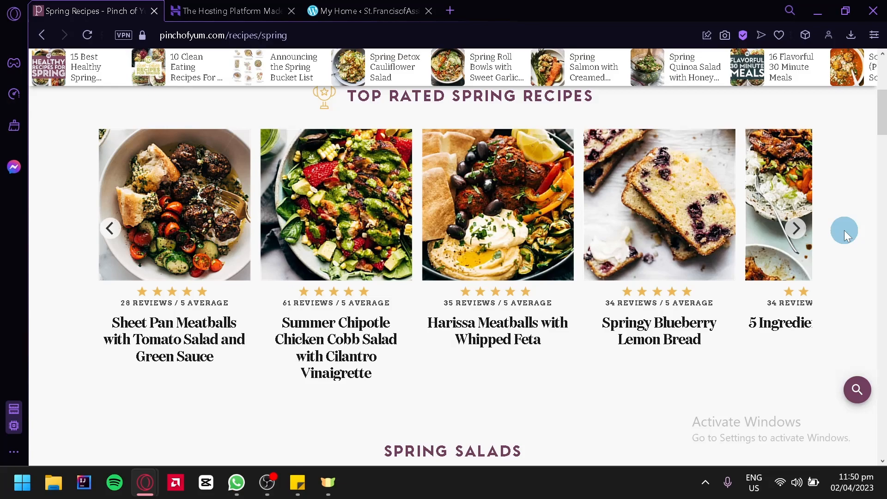
Advance the Top Rated spring recipes carousel four times, then scroll through the page
left_click(797, 229)
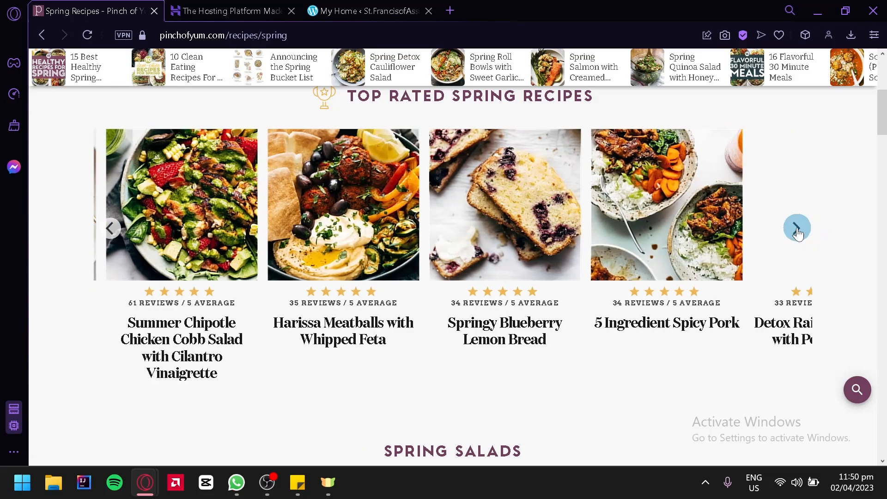
left_click(798, 230)
left_click(798, 230)
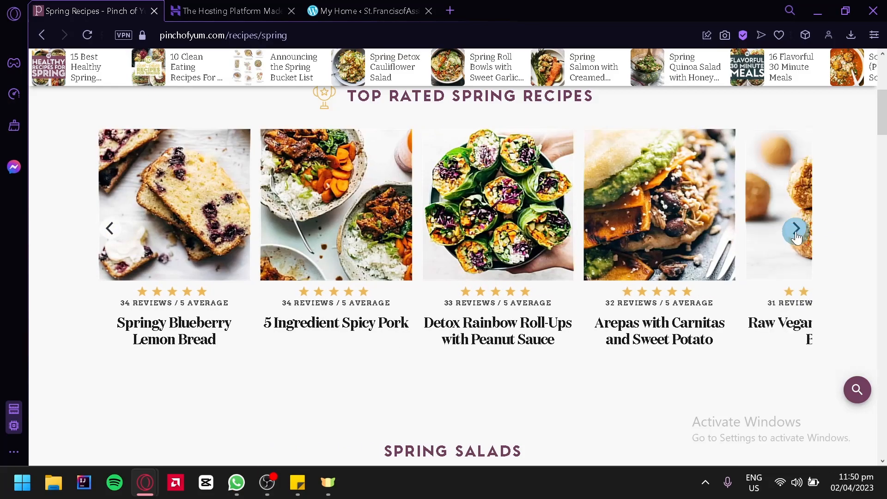
left_click(797, 230)
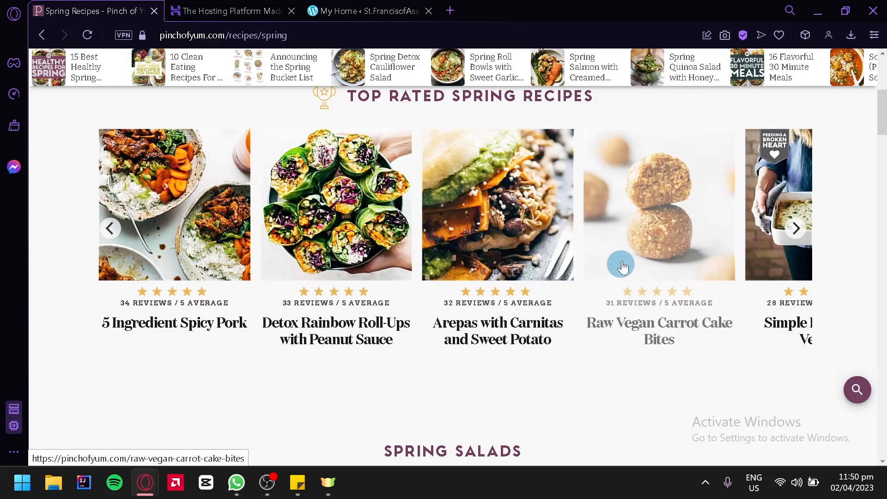
scroll(836, 275, "down", 4)
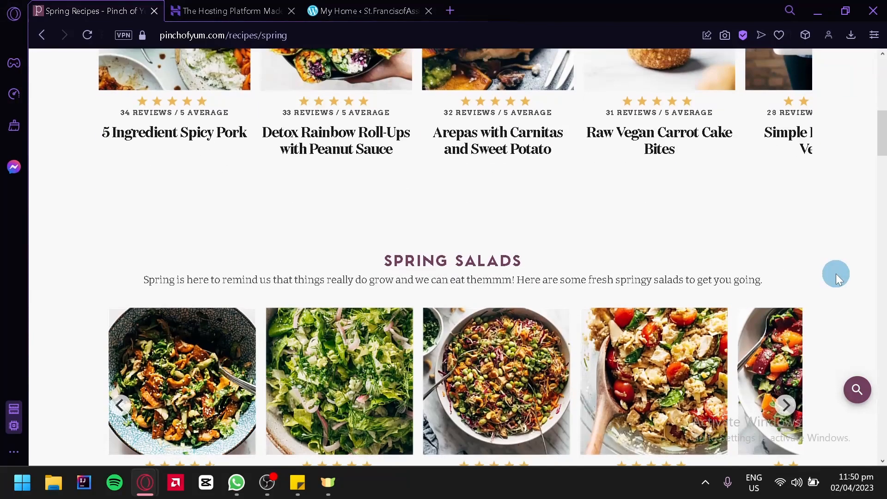
scroll(837, 273, "down", 5)
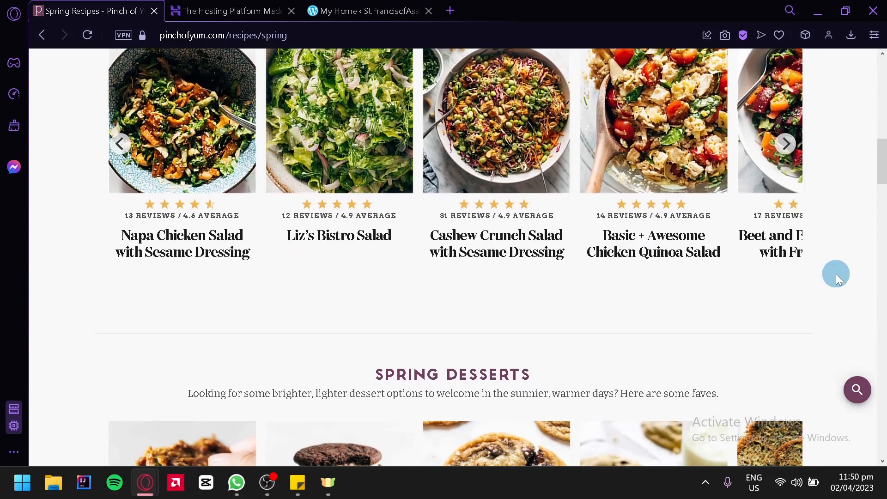
scroll(836, 274, "down", 4)
scroll(836, 274, "down", 5)
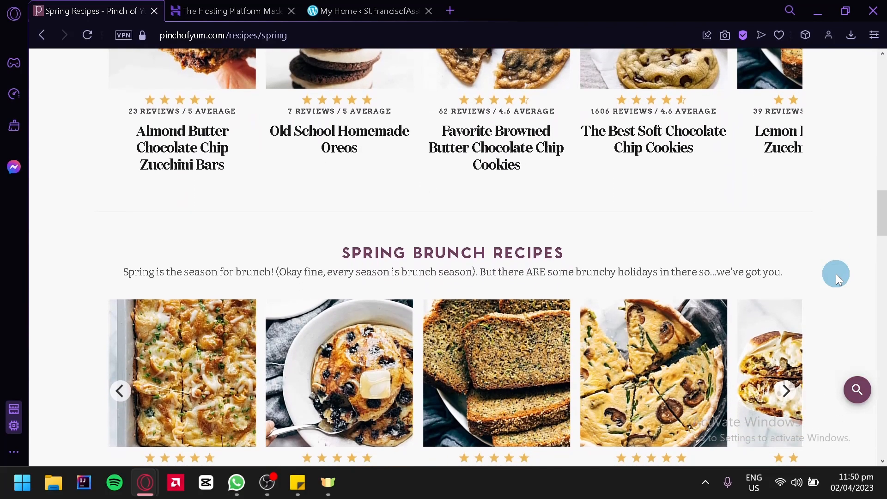
scroll(837, 274, "up", 3)
scroll(836, 273, "down", 1)
scroll(836, 274, "down", 2)
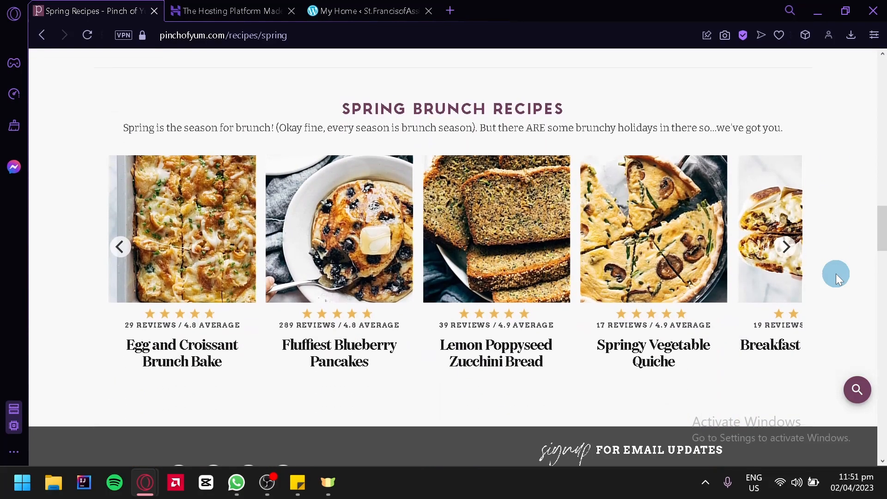
scroll(837, 273, "up", 15)
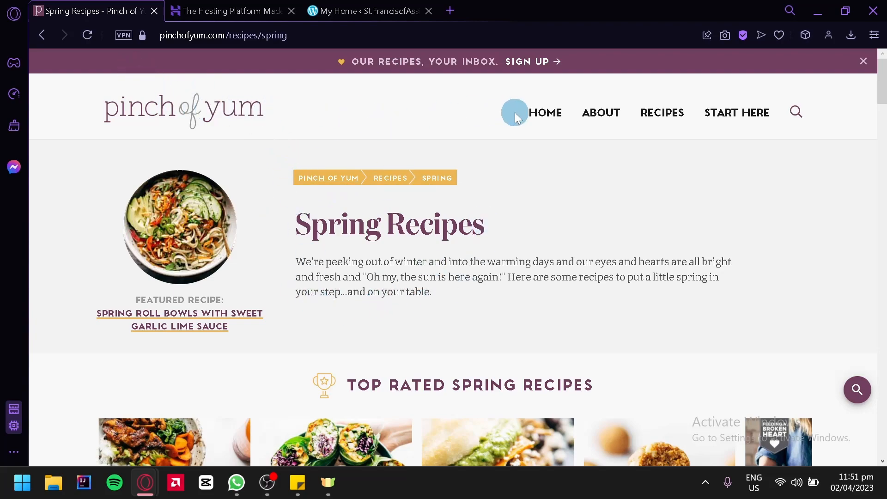
Go to HOME and scroll down to the circular category icons
left_click(535, 115)
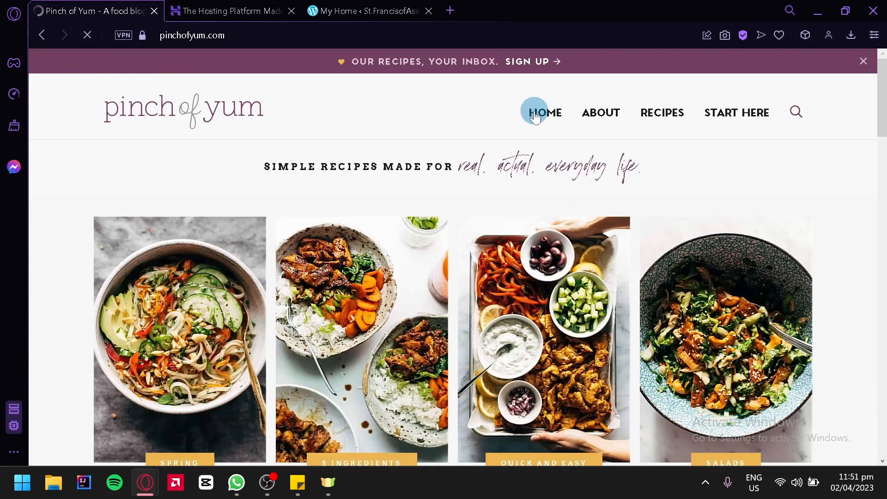
scroll(416, 130, "down", 2)
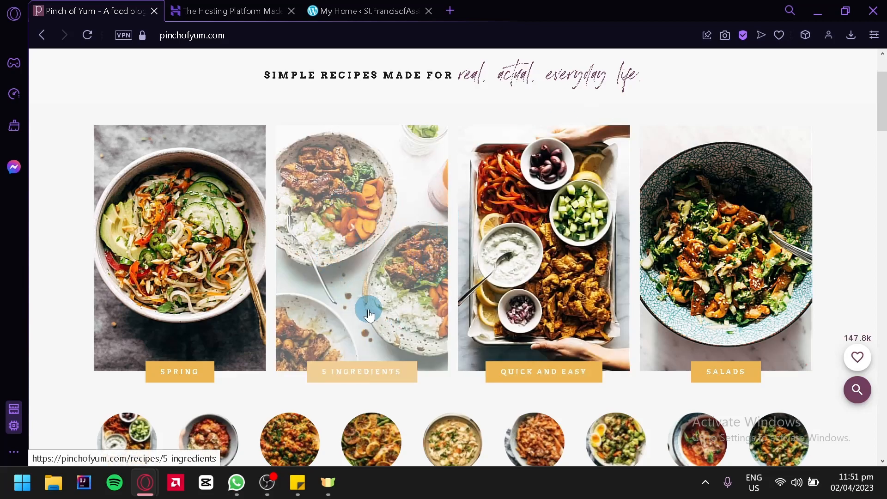
scroll(367, 307, "down", 1)
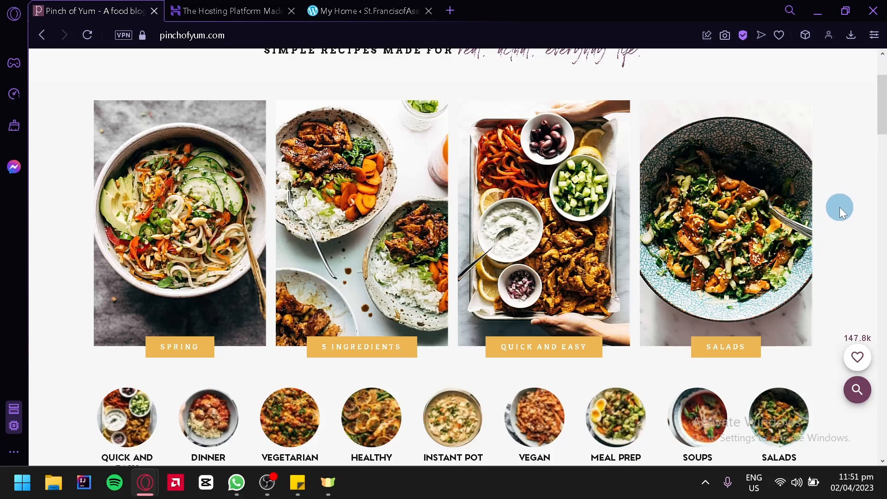
scroll(839, 207, "down", 2)
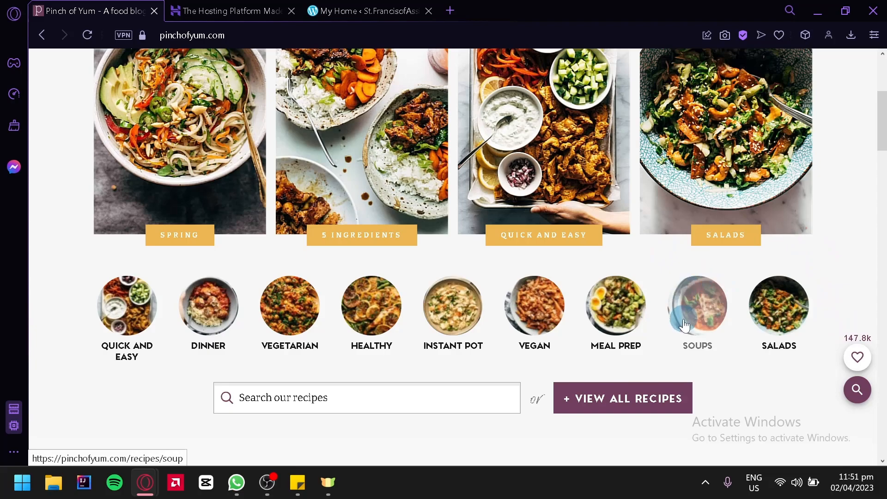
Open the Vegan recipe collection and scroll to its Top Rated section
left_click(532, 306)
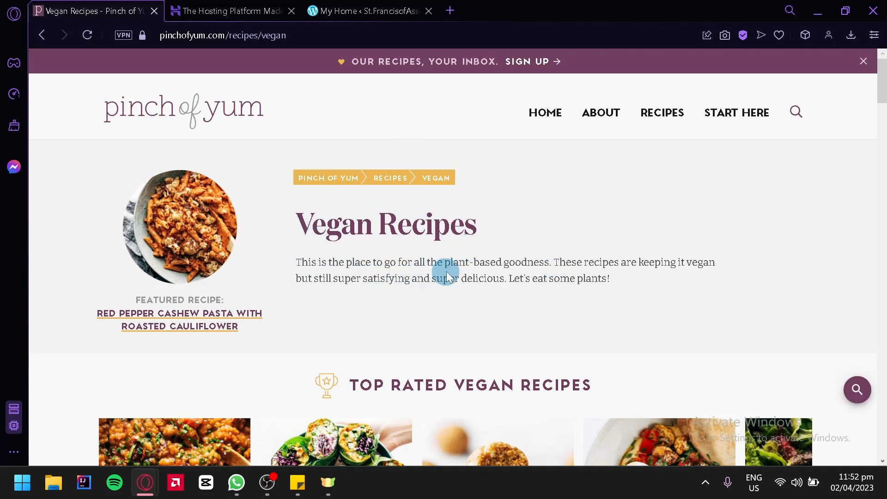
scroll(447, 274, "down", 5)
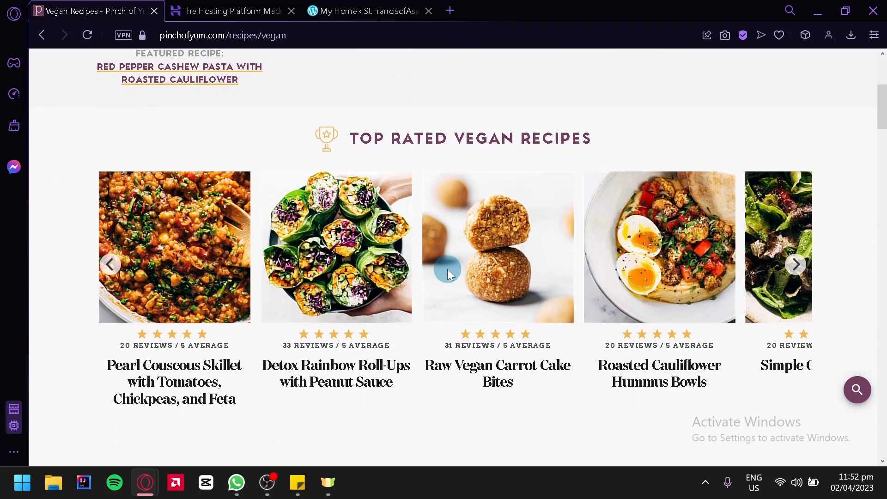
scroll(448, 274, "up", 2)
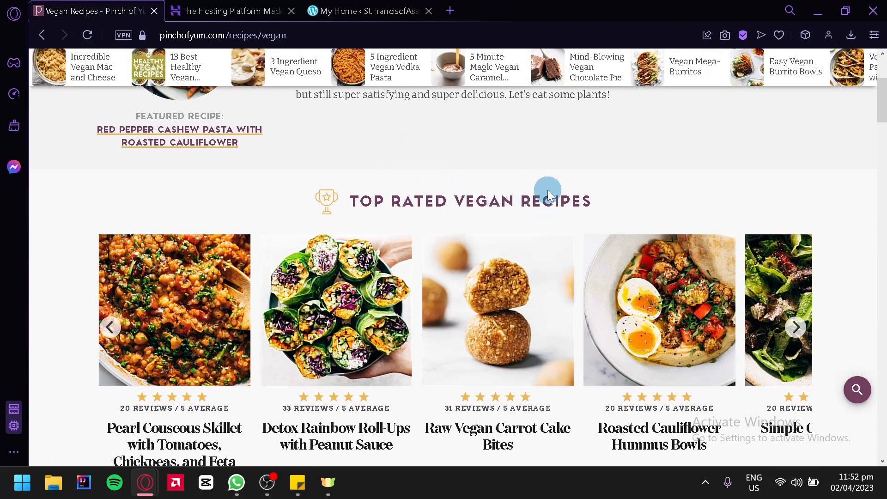
scroll(548, 190, "down", 2)
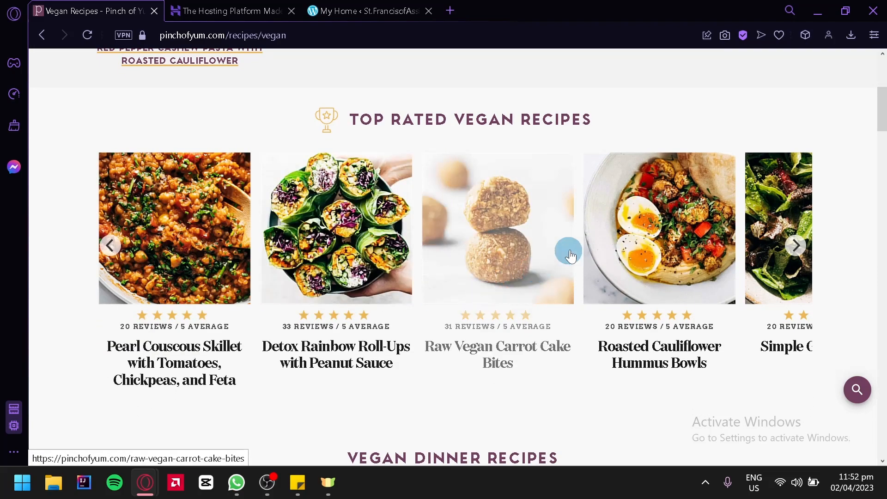
Advance the Top Rated vegan carousel twice, scroll the sections, then jump back to the top
left_click(802, 259)
left_click(801, 254)
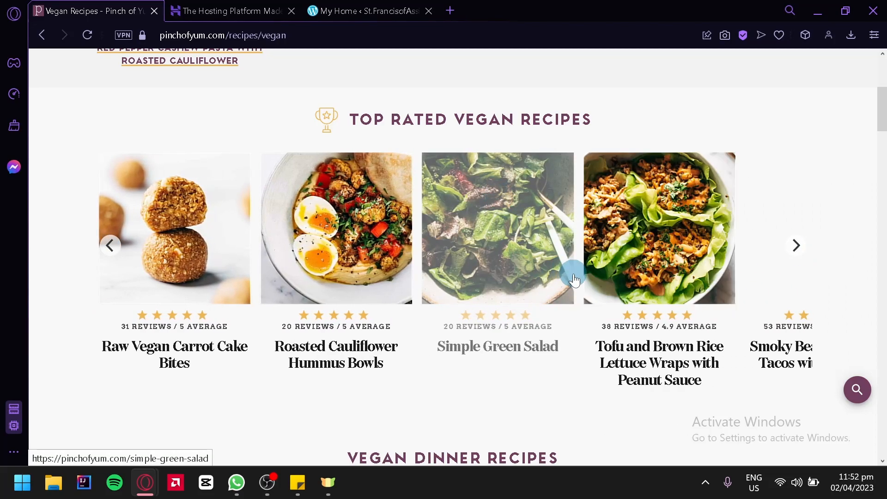
scroll(522, 386, "down", 8)
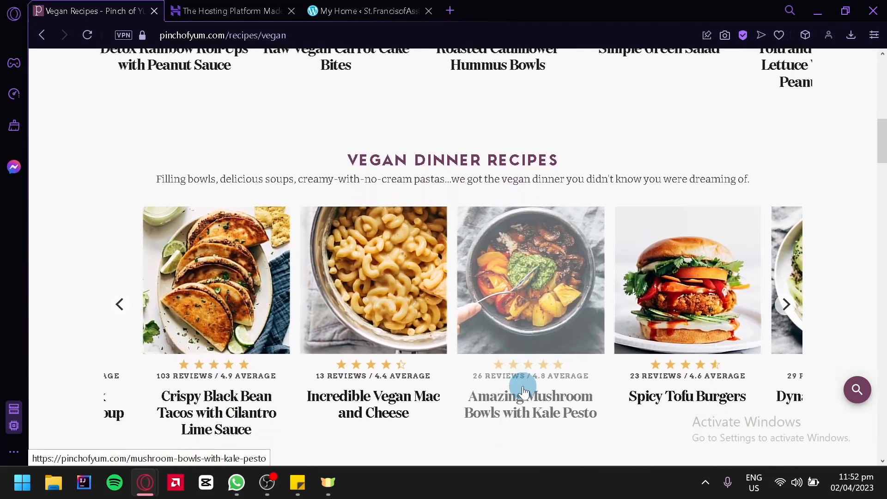
scroll(524, 390, "down", 9)
scroll(524, 391, "up", 4)
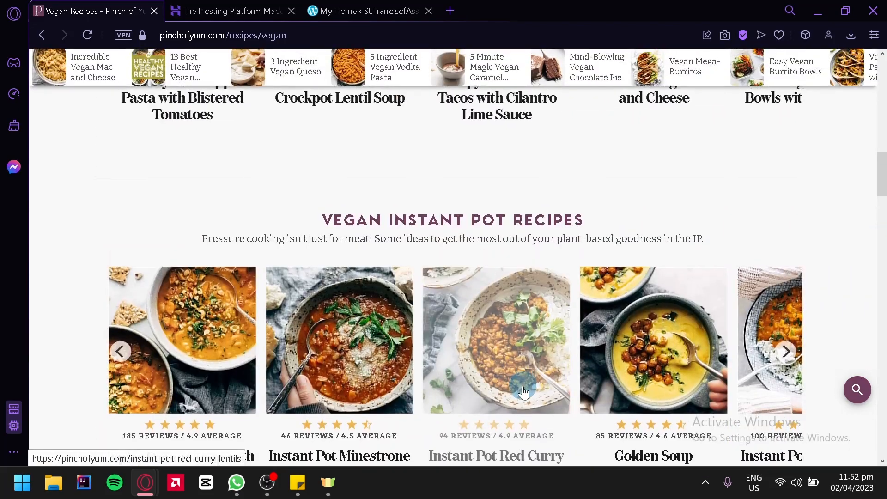
scroll(524, 390, "down", 2)
scroll(522, 386, "down", 6)
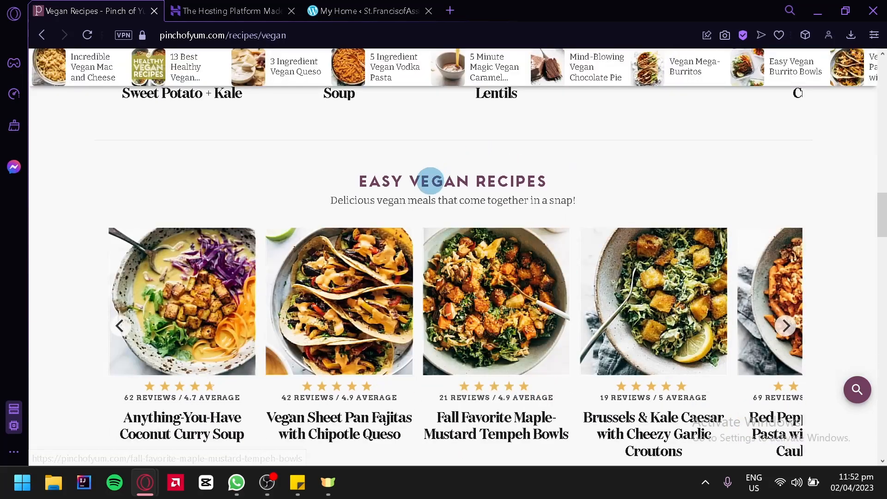
key("Home")
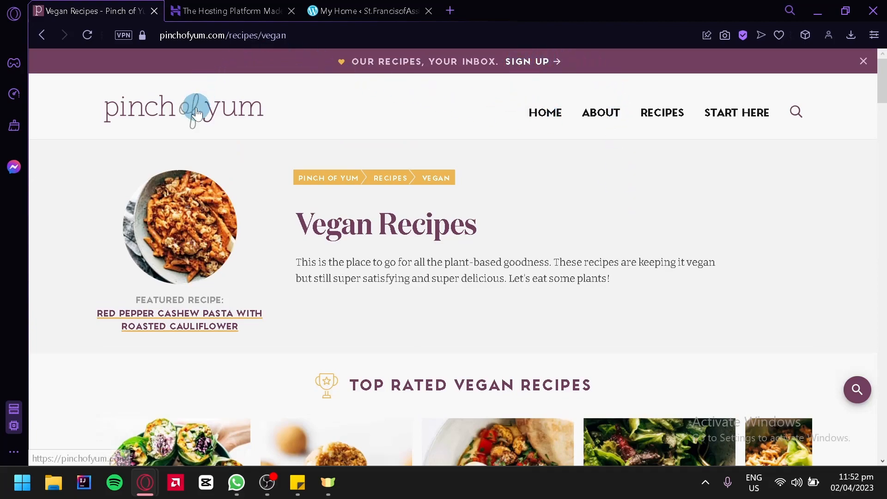
Return to the homepage via the pinch of yum logo and scroll briefly
left_click(153, 119)
scroll(426, 159, "down", 8)
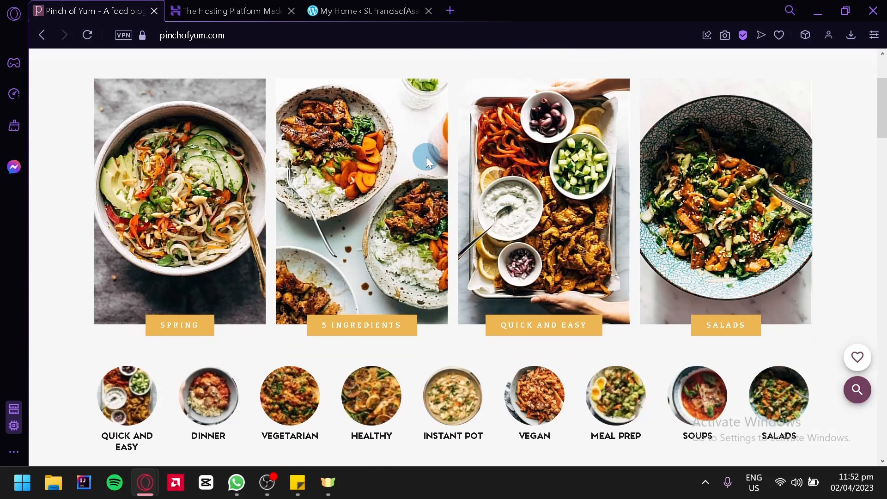
scroll(426, 161, "up", 5)
scroll(426, 162, "down", 6)
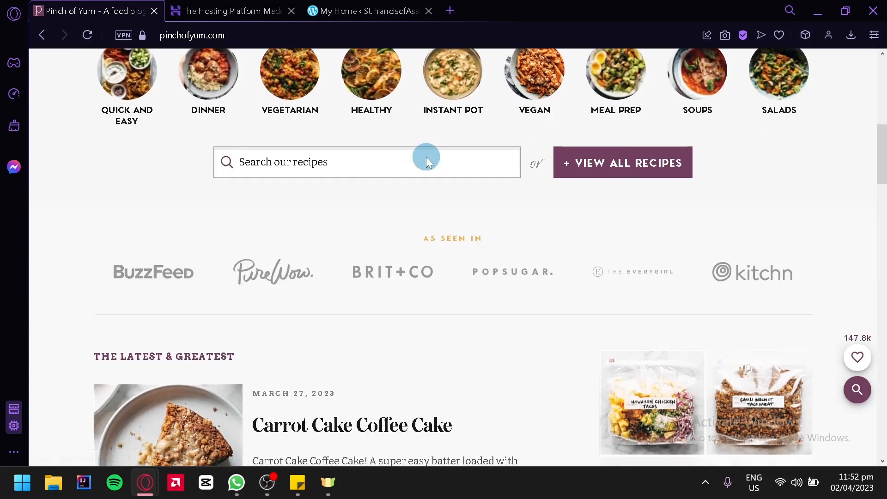
Open the Search our recipes panel and scroll through its suggested recipes
left_click(309, 163)
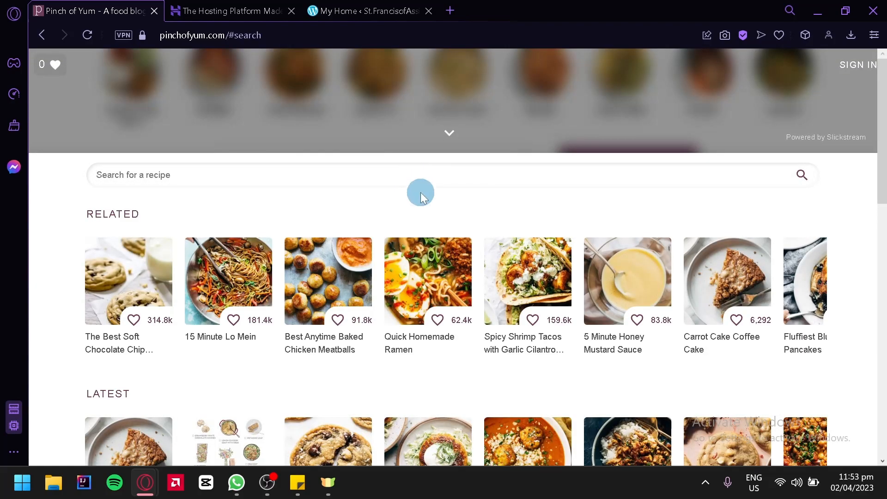
scroll(440, 224, "down", 3)
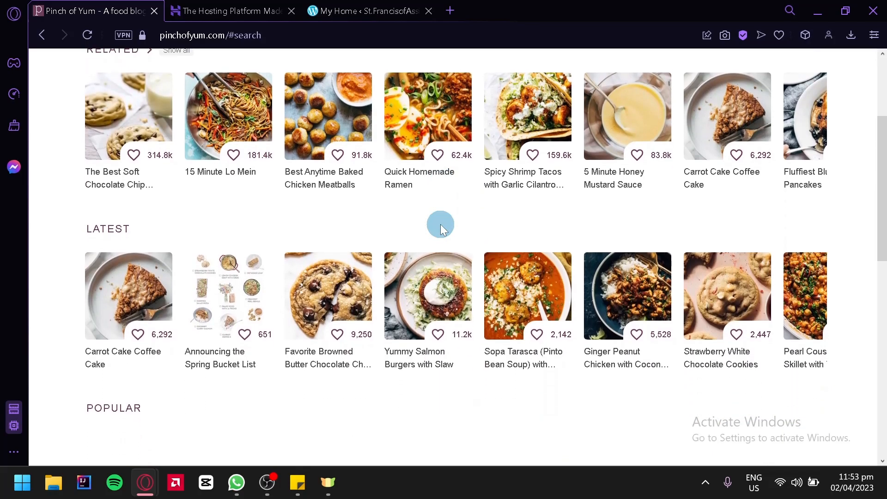
scroll(440, 223, "up", 3)
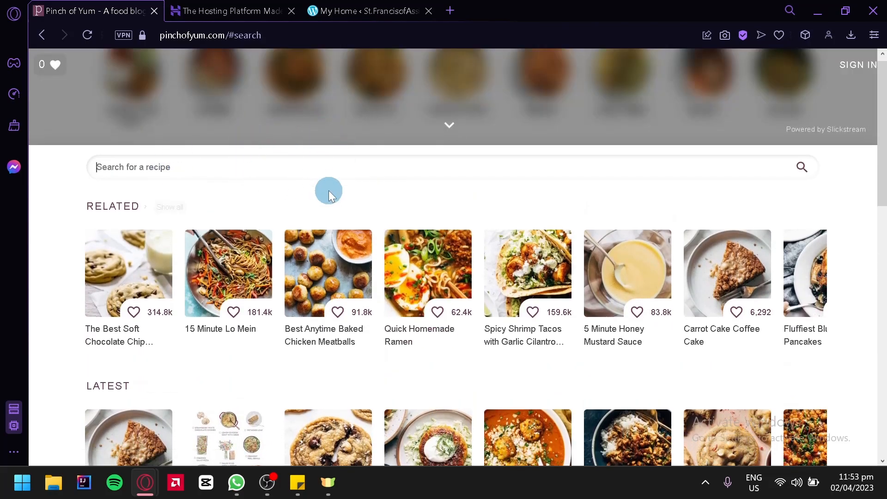
scroll(329, 190, "down", 10)
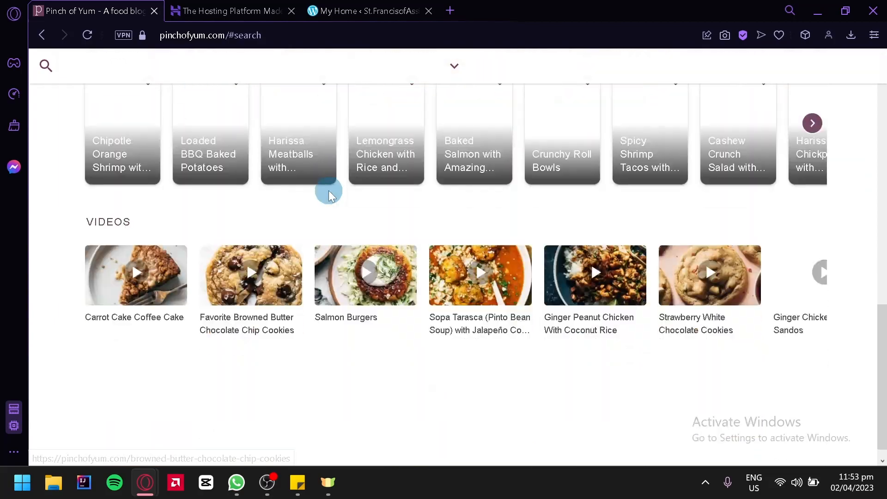
scroll(329, 191, "up", 10)
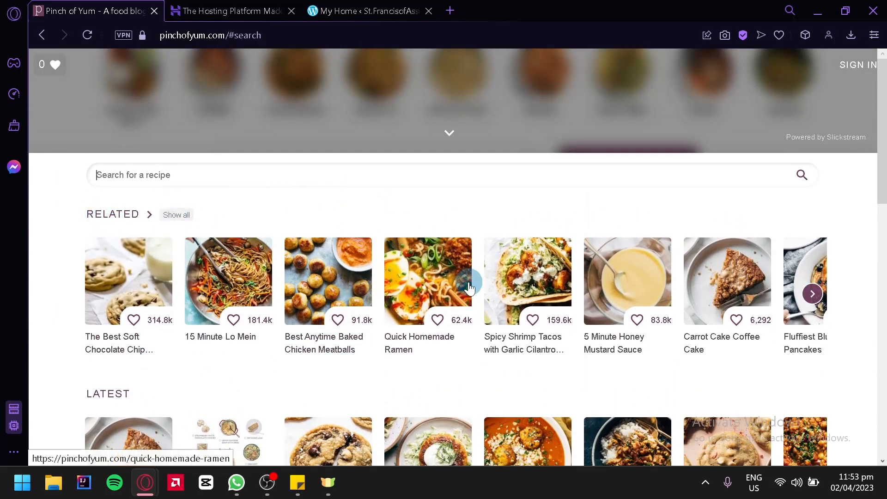
scroll(470, 288, "down", 3)
scroll(537, 281, "down", 5)
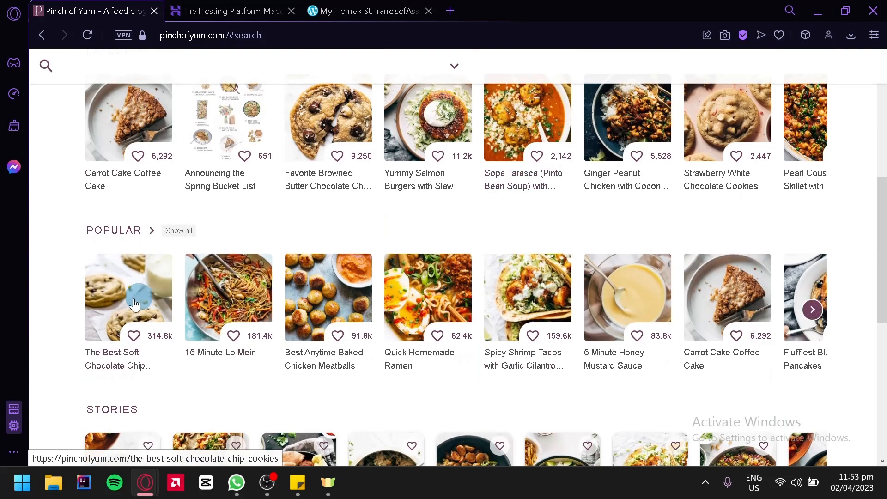
scroll(428, 301, "down", 4)
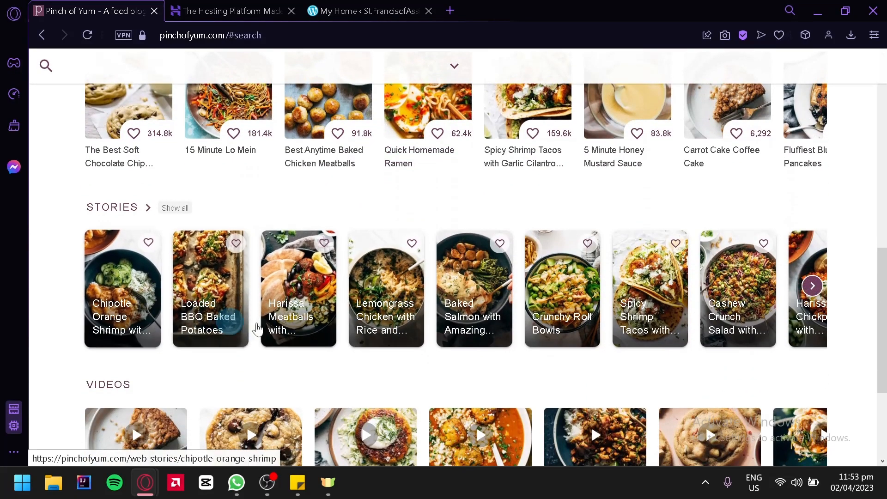
scroll(231, 327, "down", 2)
scroll(506, 217, "up", 14)
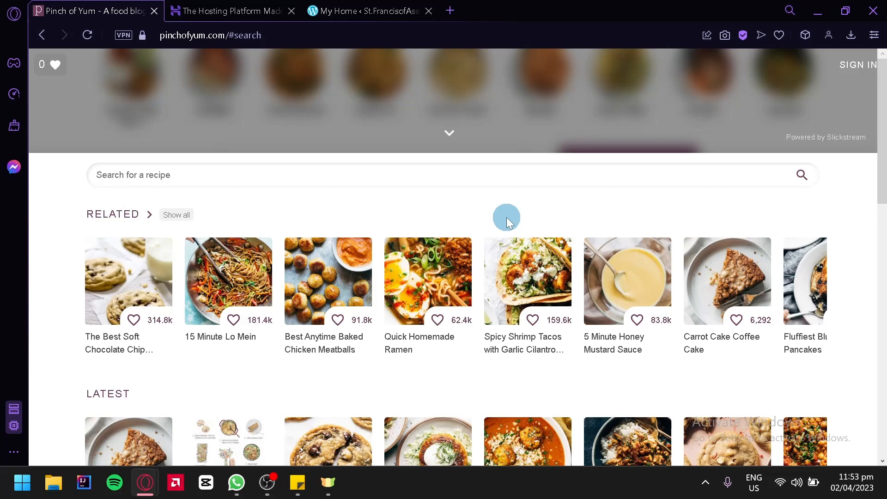
scroll(506, 217, "down", 1)
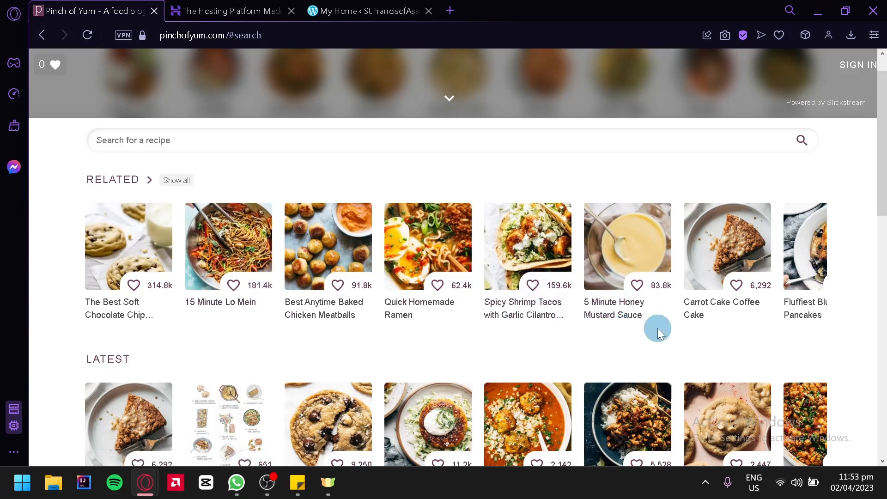
scroll(658, 328, "down", 3)
scroll(658, 329, "down", 4)
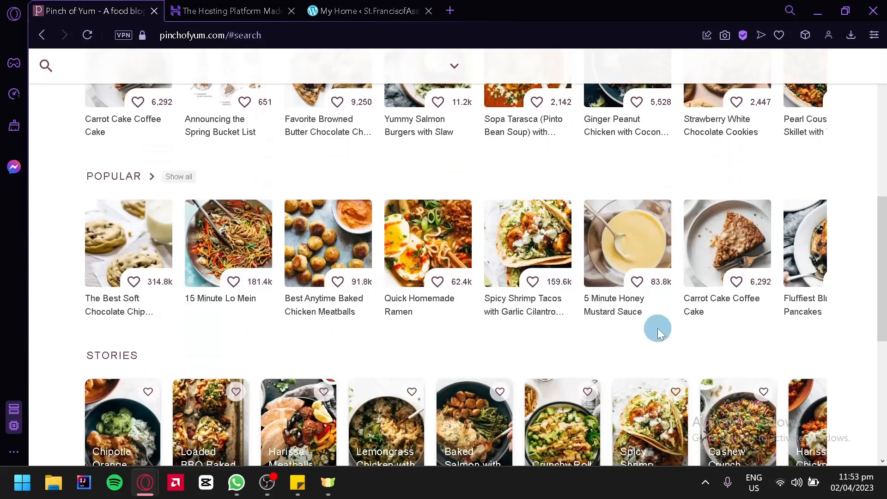
scroll(659, 328, "up", 4)
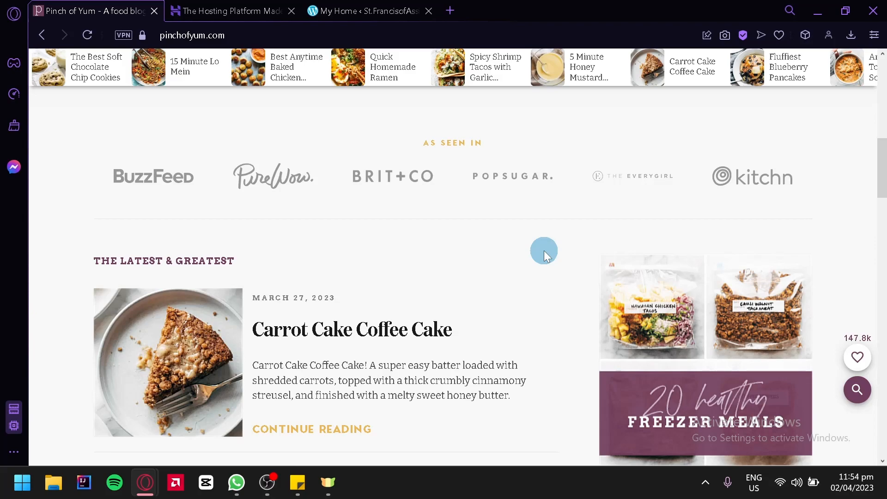
Reopen and close the search panel, then open Carrot Cake Coffee Cake from The Latest & Greatest
scroll(545, 251, "up", 3)
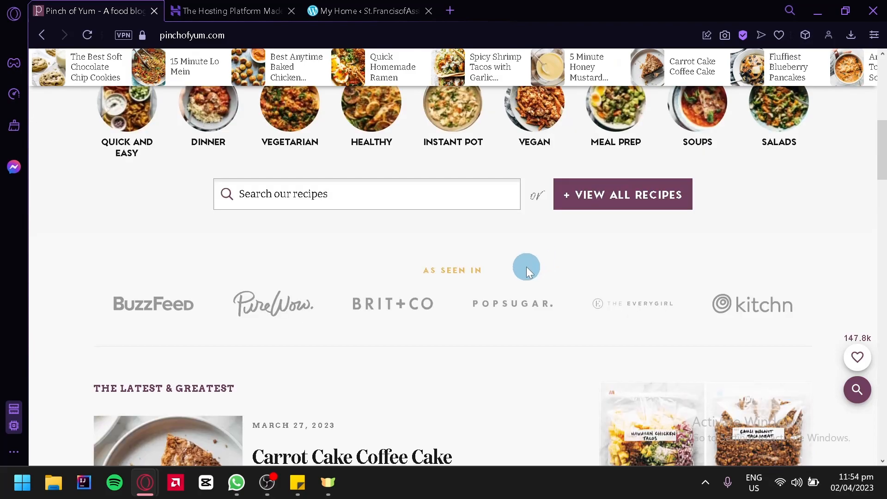
scroll(526, 267, "up", 3)
scroll(526, 267, "down", 2)
scroll(526, 267, "up", 3)
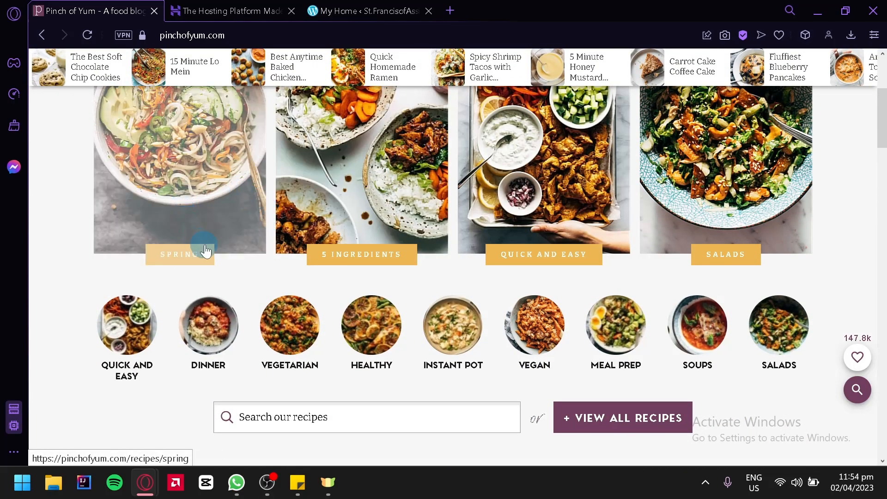
scroll(234, 287, "up", 1)
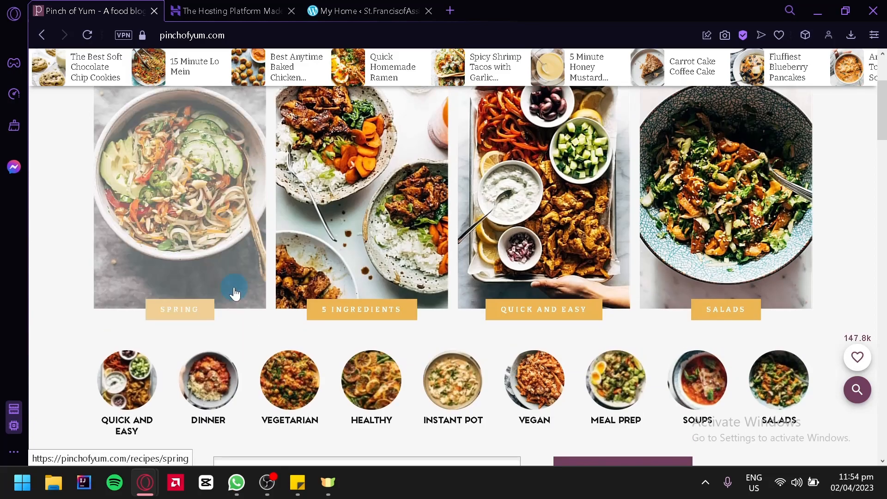
scroll(234, 291, "down", 1)
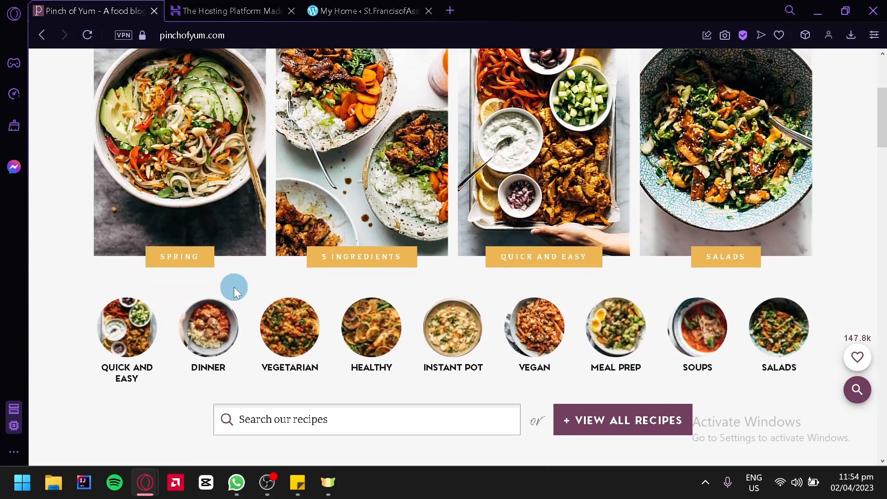
scroll(234, 287, "down", 4)
left_click(367, 207)
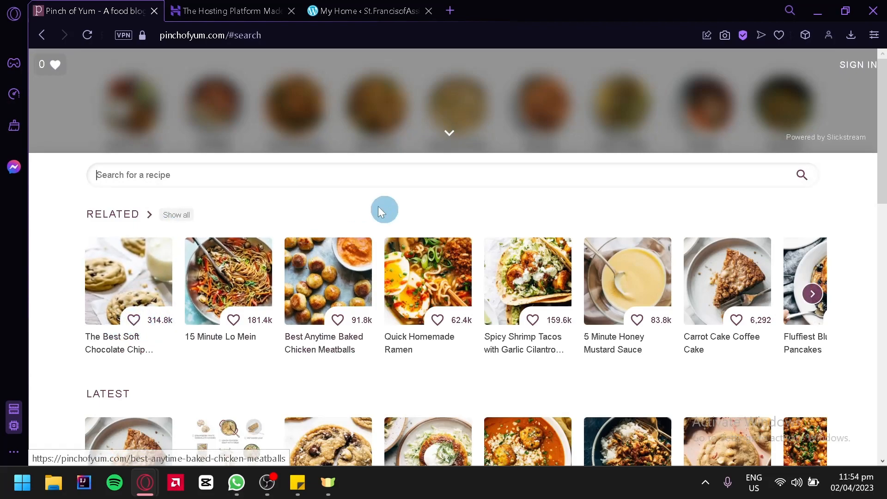
left_click(387, 118)
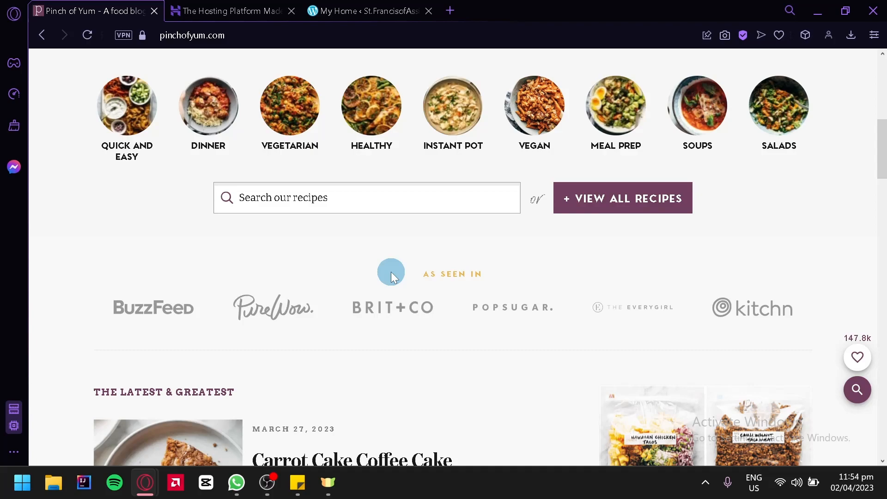
scroll(391, 272, "down", 5)
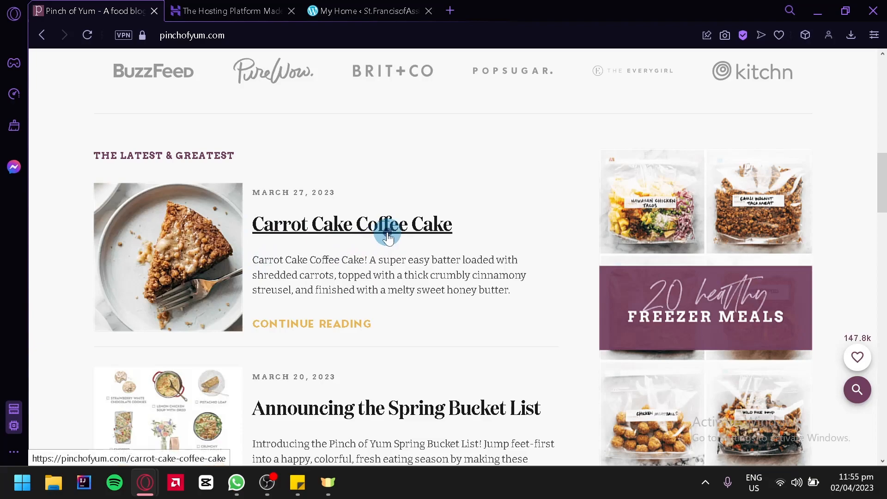
left_click(388, 237)
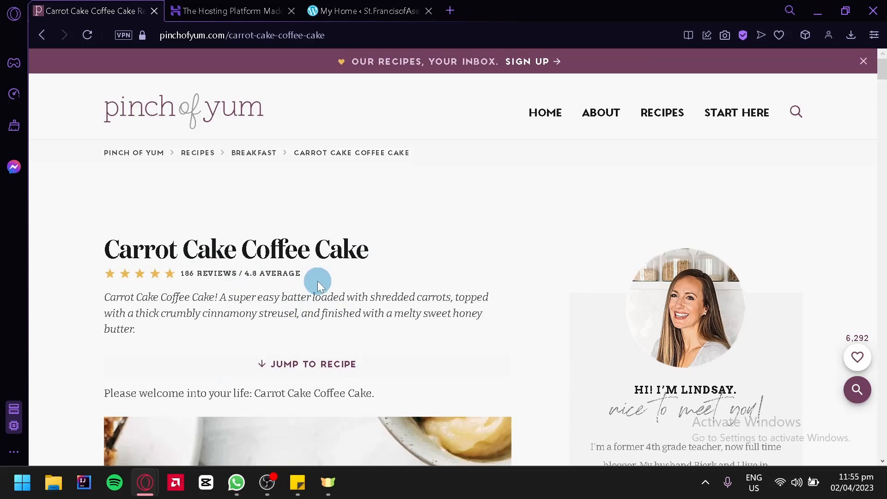
scroll(317, 281, "down", 4)
scroll(318, 281, "down", 10)
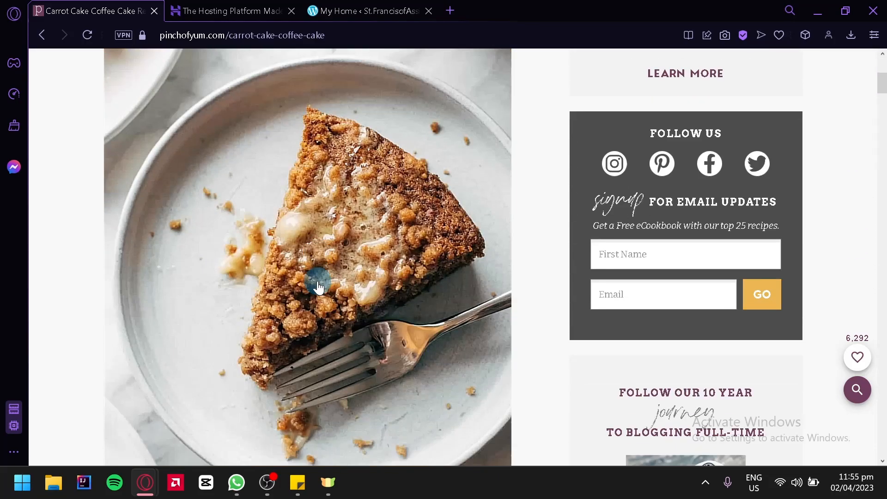
scroll(316, 289, "up", 5)
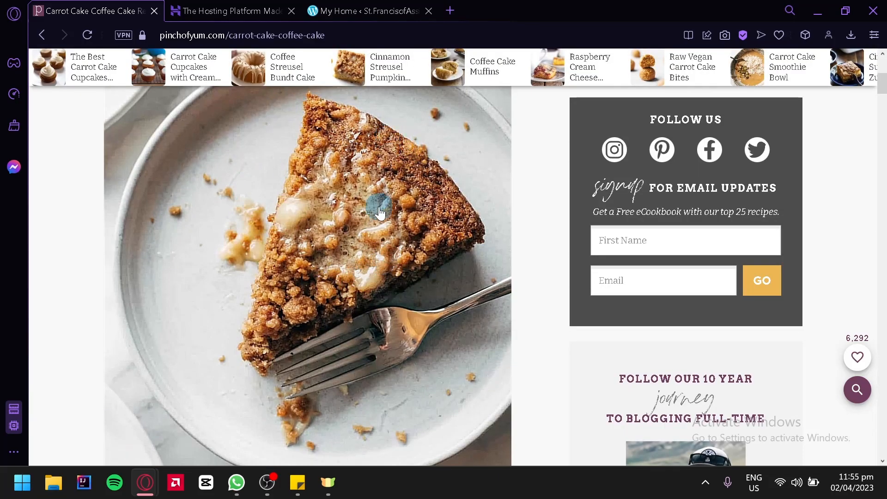
scroll(377, 204, "down", 12)
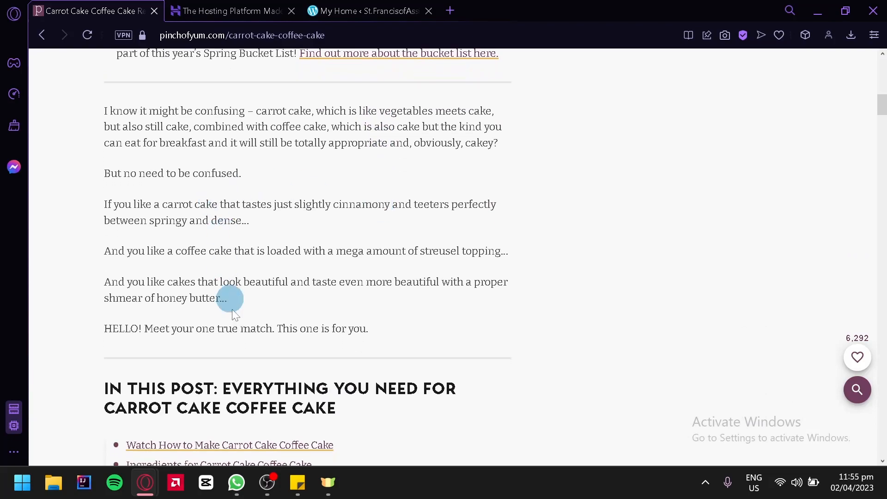
scroll(231, 346, "down", 5)
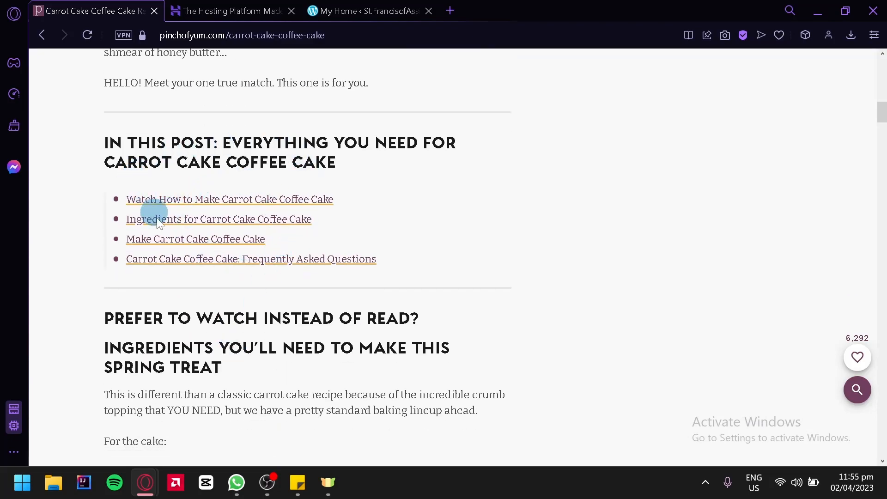
left_click(254, 200)
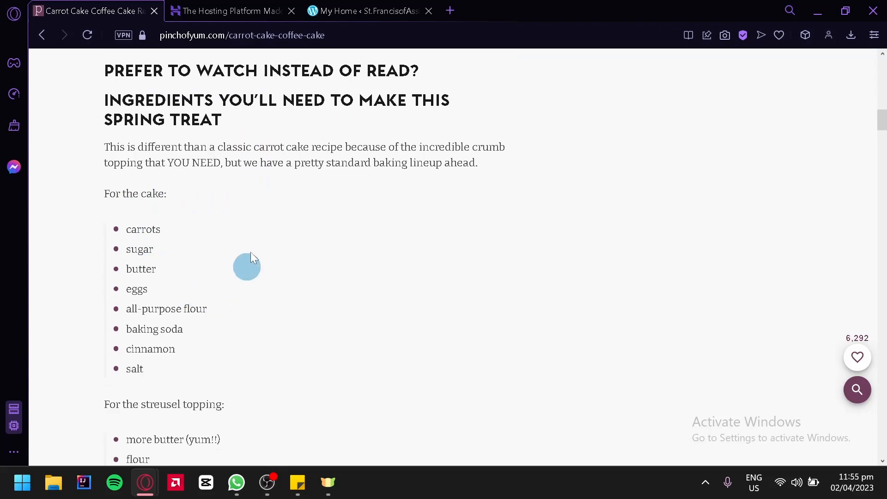
scroll(146, 227, "down", 10)
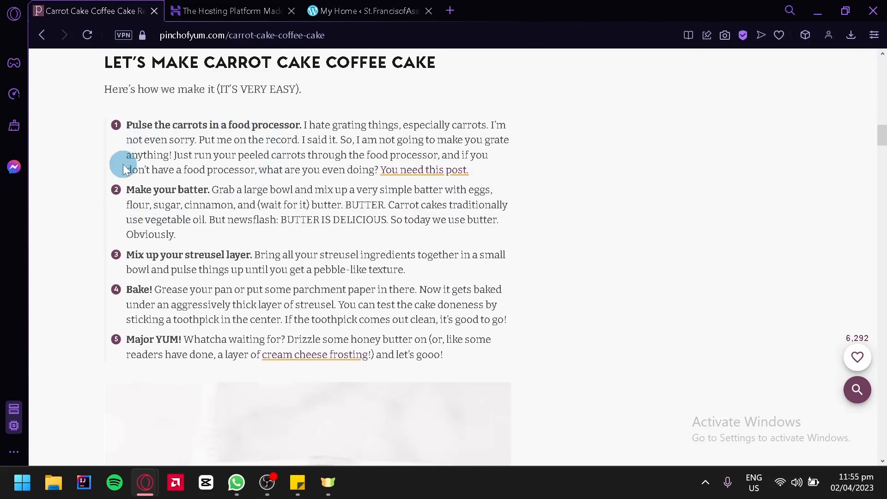
scroll(352, 278, "up", 12)
scroll(352, 279, "down", 20)
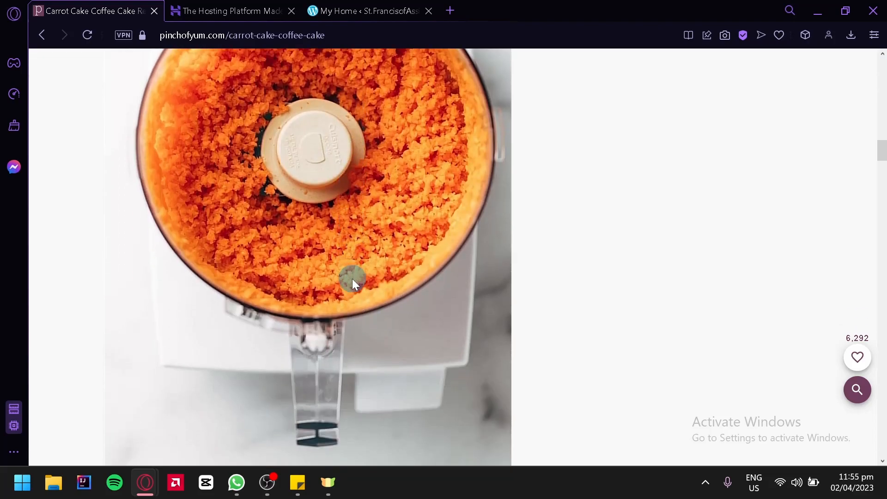
scroll(334, 226, "down", 20)
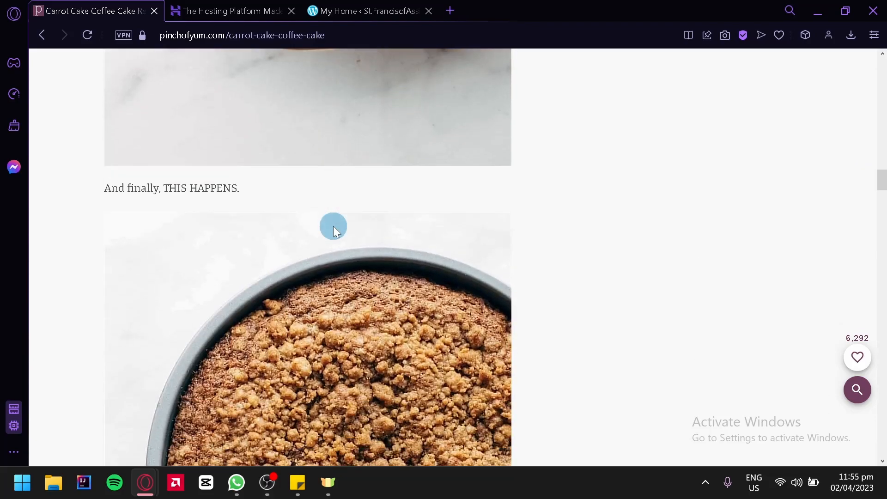
scroll(334, 226, "down", 15)
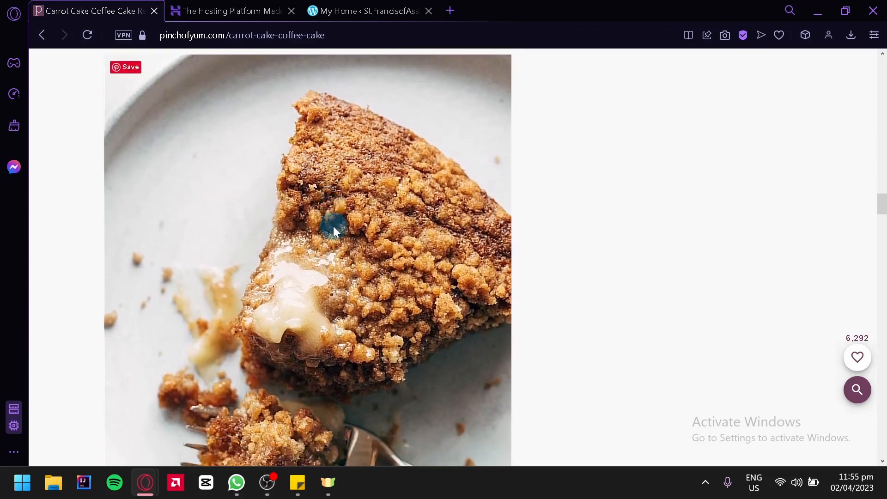
scroll(334, 226, "down", 20)
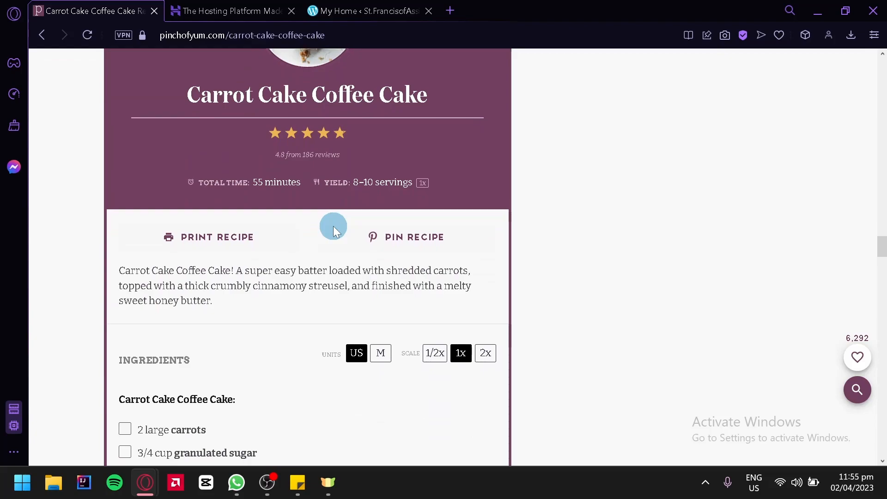
scroll(334, 230, "down", 15)
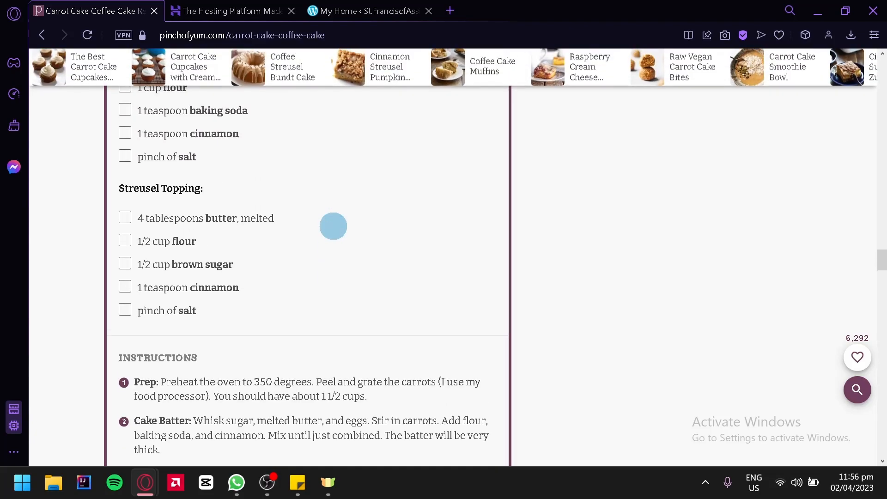
scroll(333, 226, "down", 10)
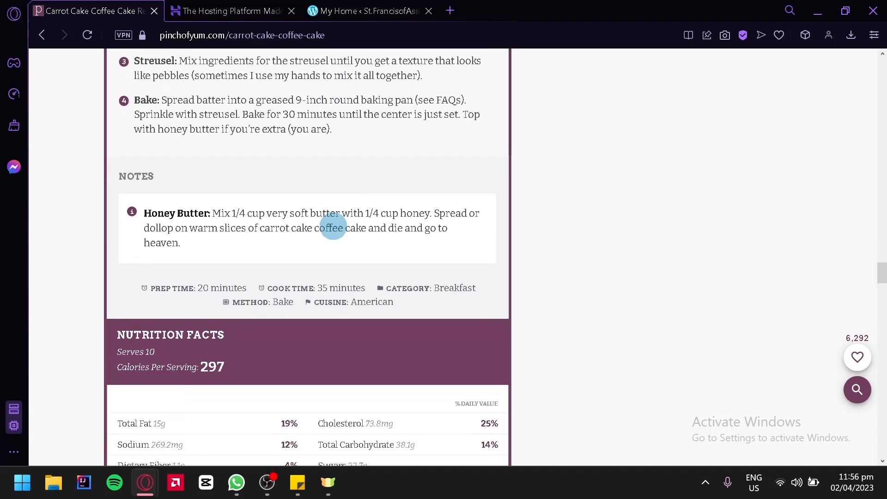
scroll(334, 226, "down", 3)
scroll(334, 226, "up", 2)
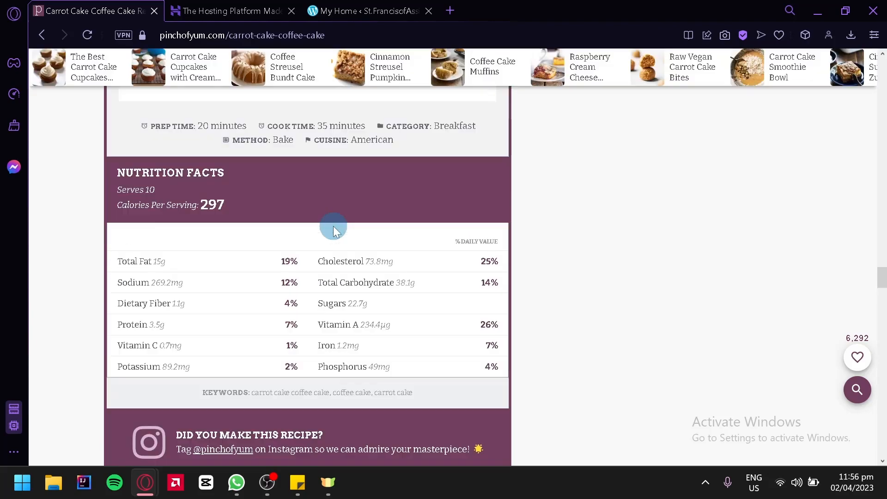
scroll(334, 226, "down", 7)
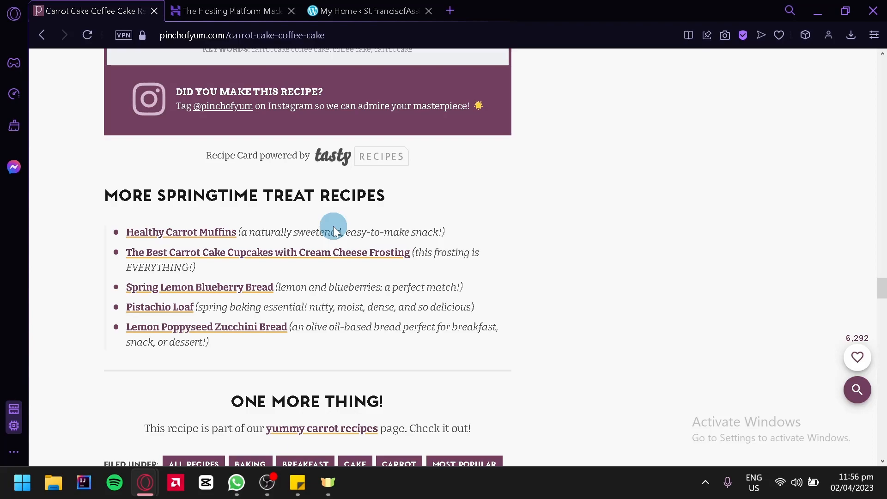
scroll(333, 229, "down", 8)
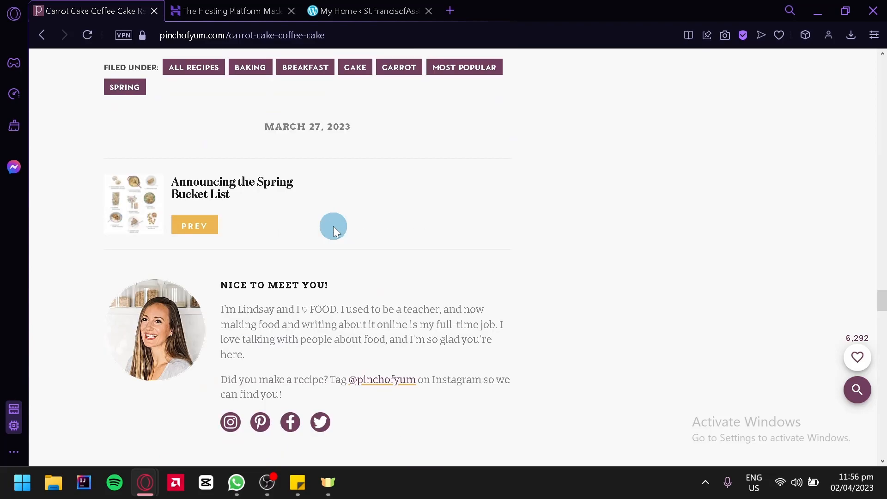
scroll(334, 229, "up", 4)
scroll(334, 226, "up", 3)
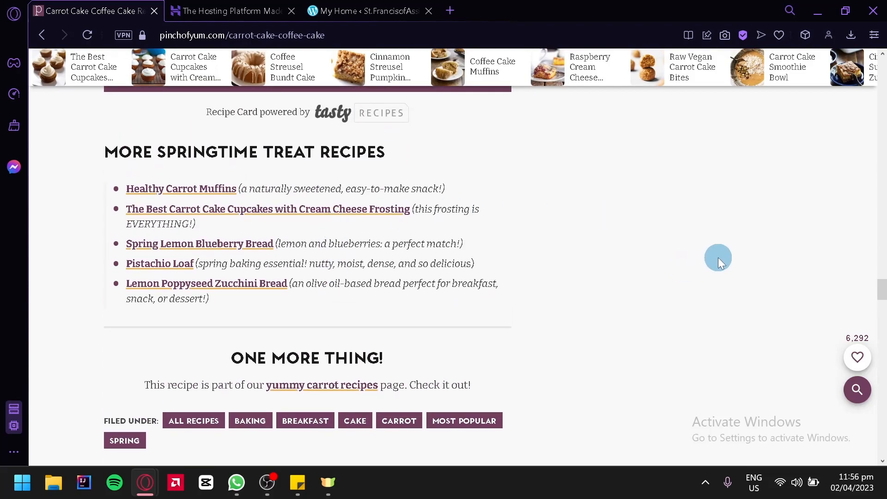
scroll(716, 257, "up", 15)
scroll(711, 256, "up", 12)
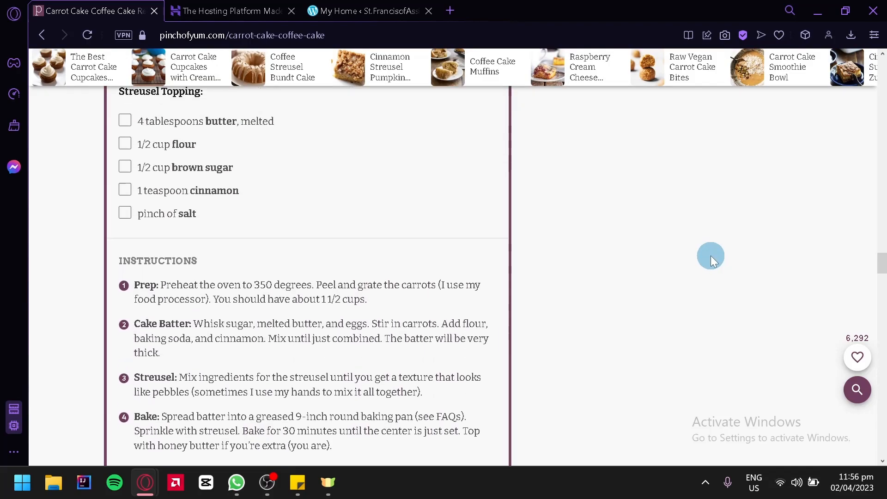
left_click_drag(883, 246, 883, 66)
scroll(824, 171, "down", 1)
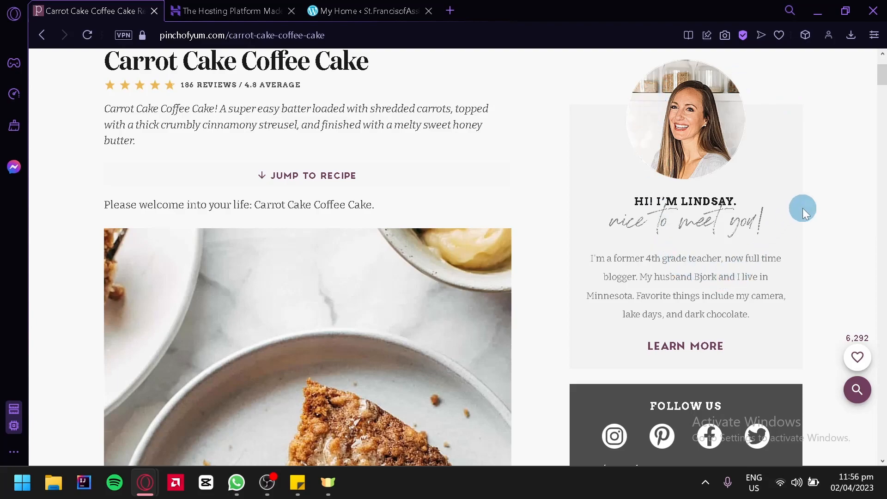
Scroll up and down through the Carrot Cake Coffee Cake recipe post
scroll(805, 204, "up", 1)
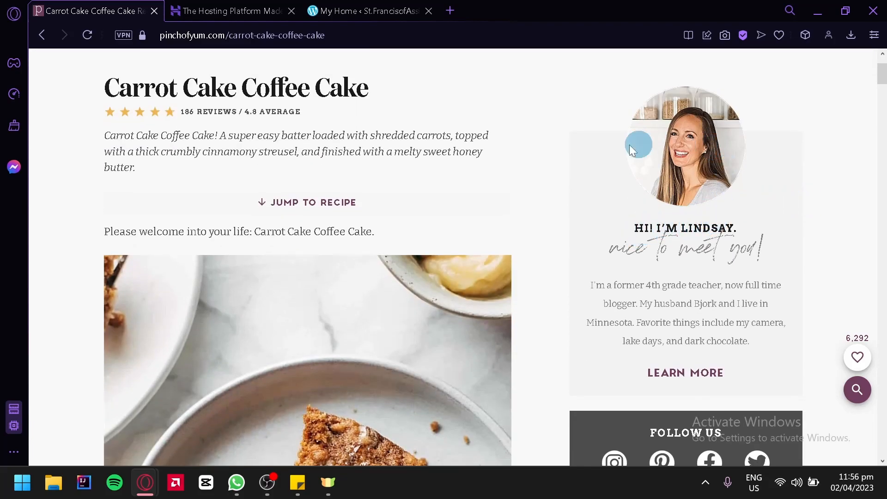
scroll(460, 217, "up", 3)
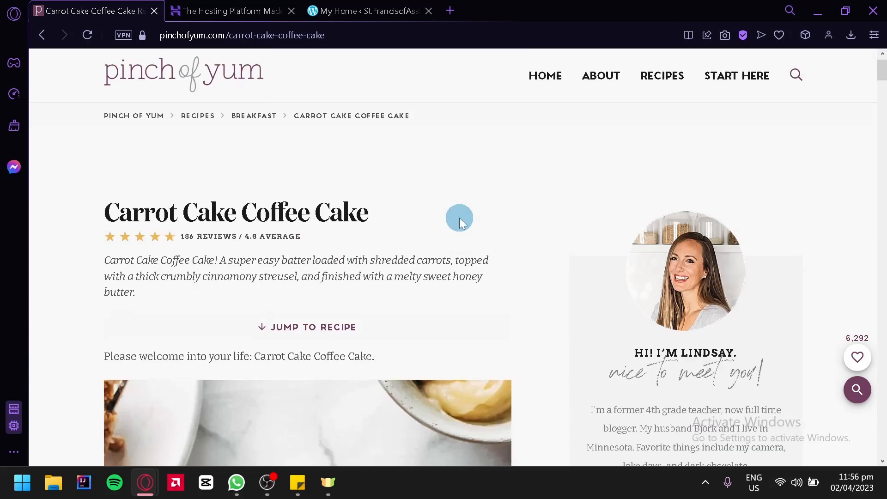
scroll(428, 291, "down", 4)
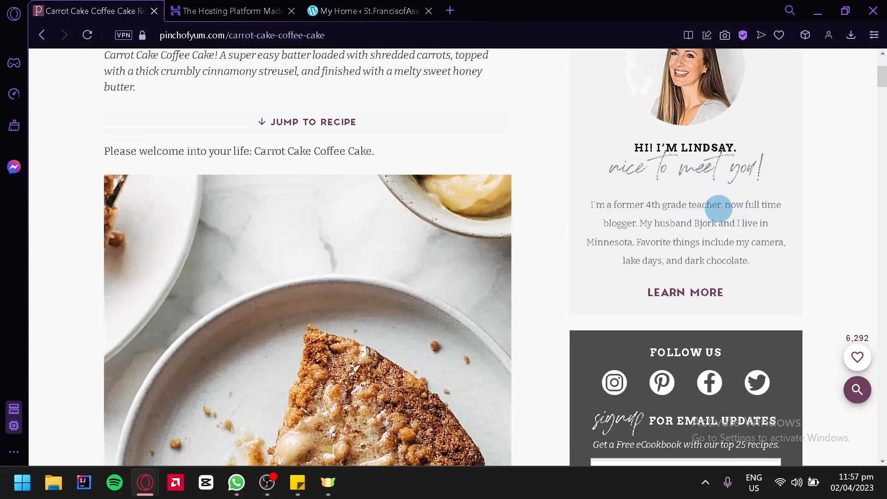
scroll(723, 207, "down", 3)
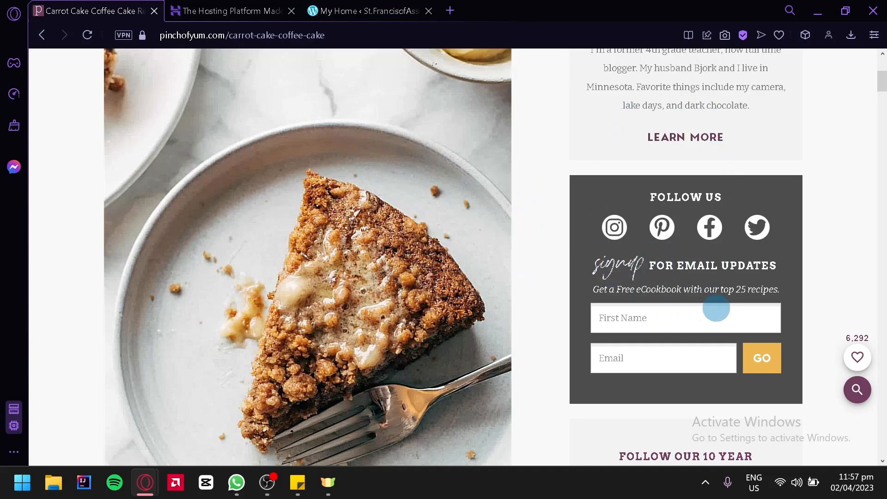
scroll(778, 239, "down", 5)
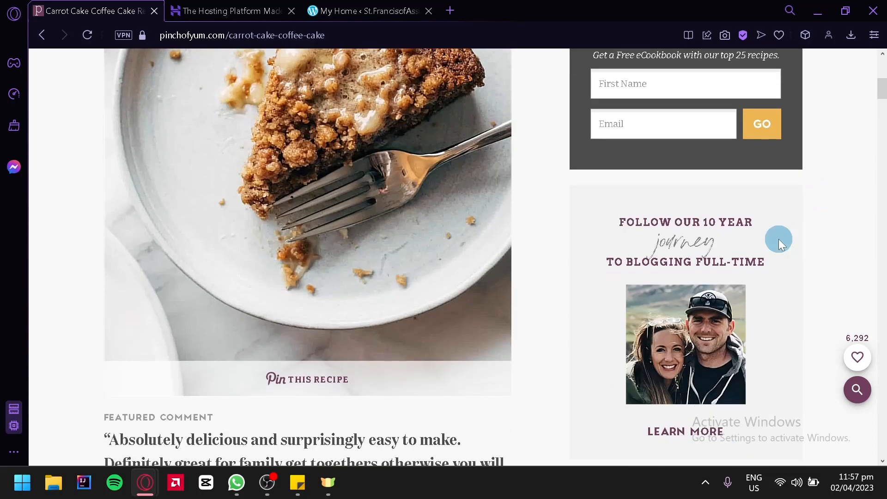
scroll(778, 239, "up", 4)
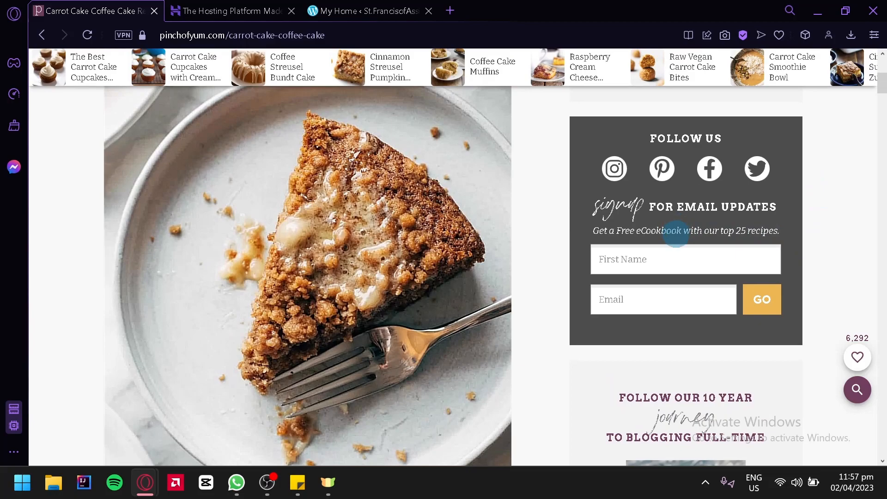
scroll(676, 235, "down", 6)
scroll(675, 234, "up", 10)
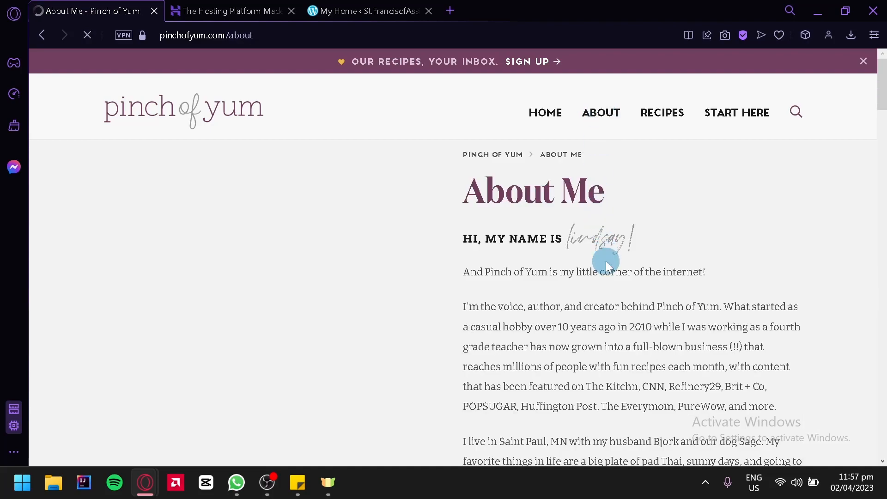
scroll(606, 261, "down", 4)
scroll(606, 261, "up", 2)
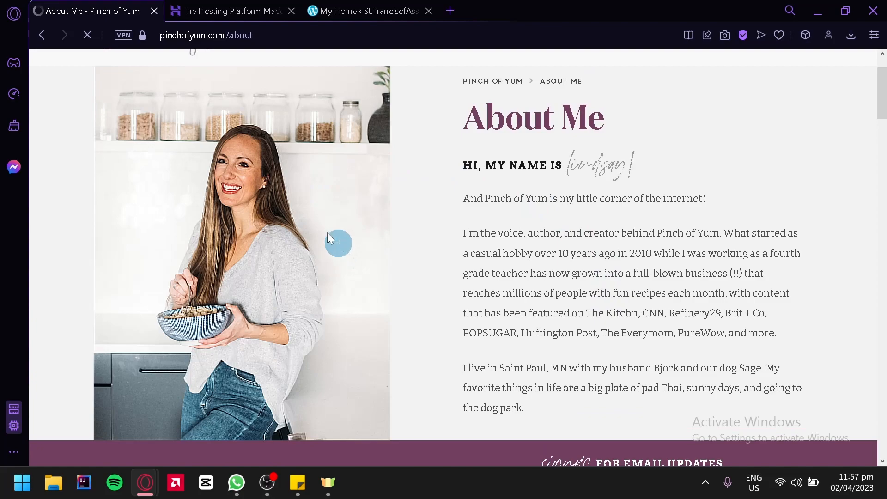
scroll(358, 232, "up", 2)
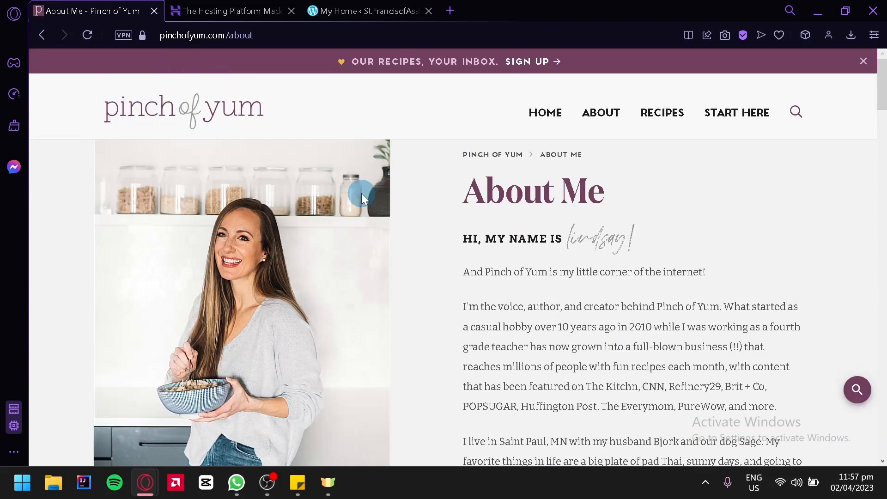
scroll(432, 303, "down", 3)
scroll(432, 303, "up", 1)
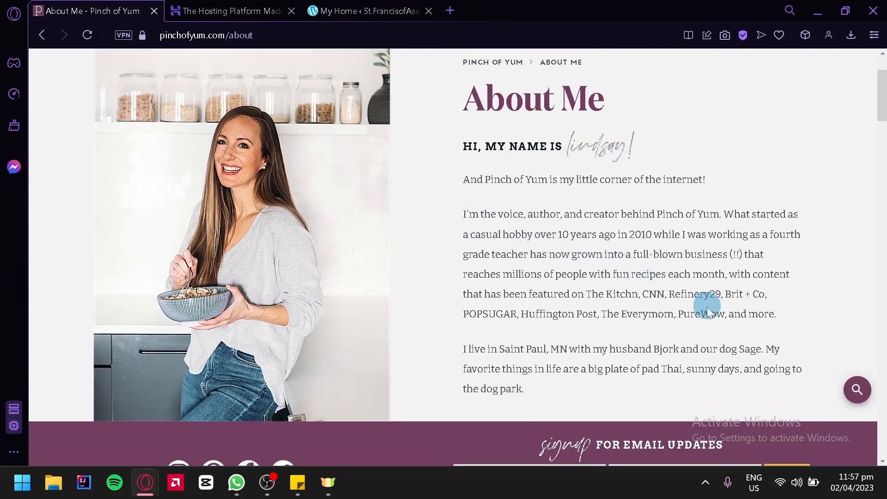
scroll(710, 326, "down", 3)
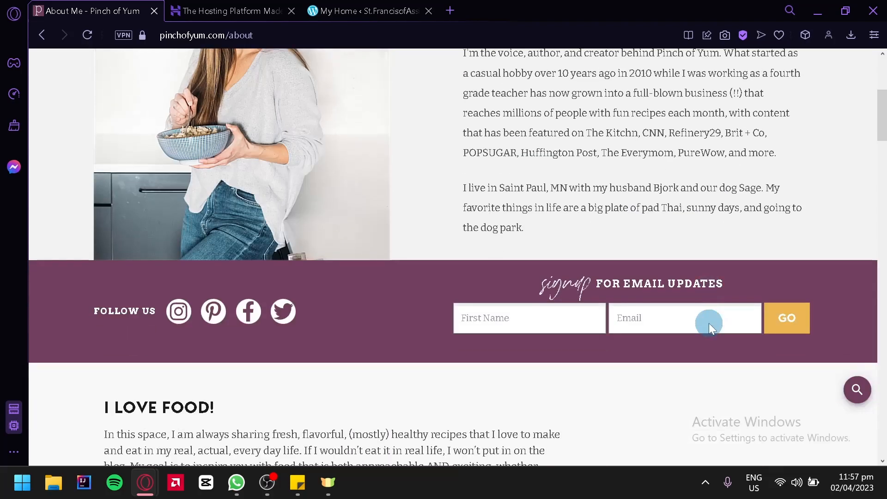
scroll(708, 323, "down", 1)
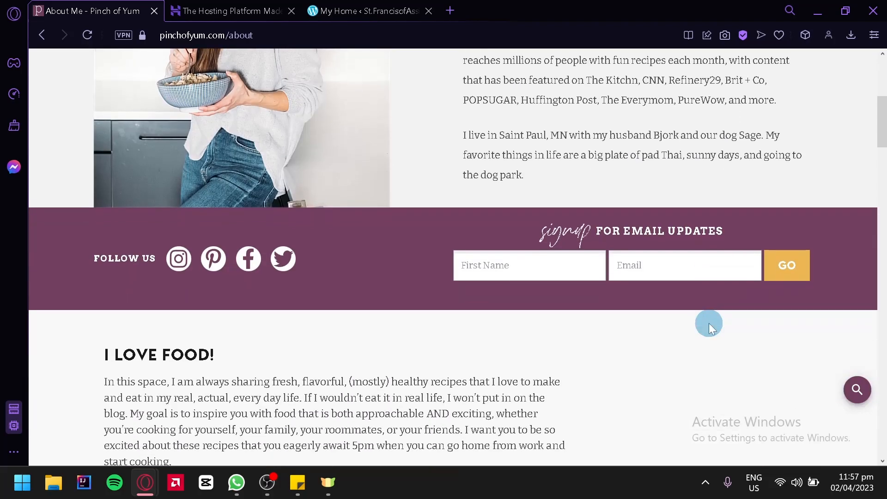
scroll(576, 278, "down", 4)
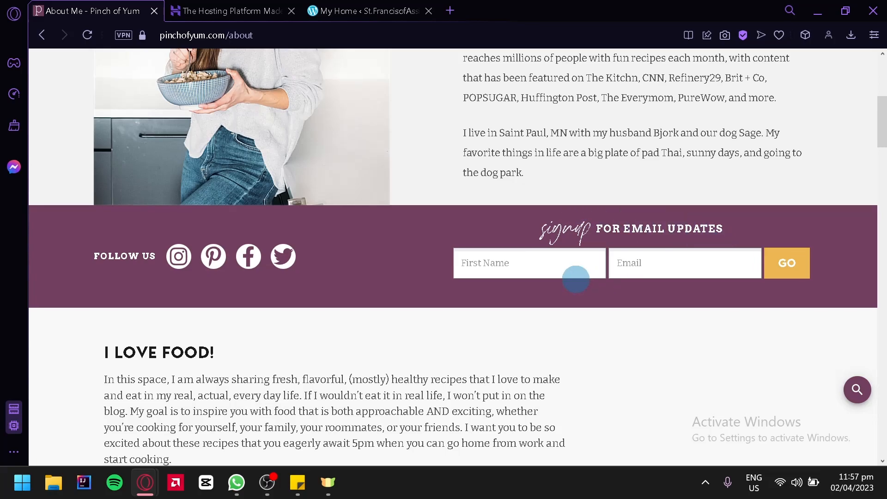
scroll(378, 234, "down", 4)
scroll(378, 234, "up", 2)
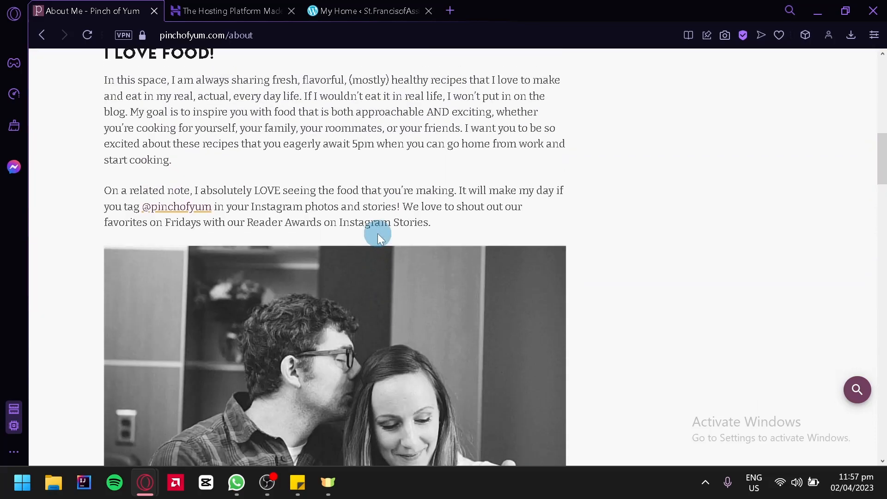
scroll(378, 233, "down", 12)
scroll(378, 234, "up", 4)
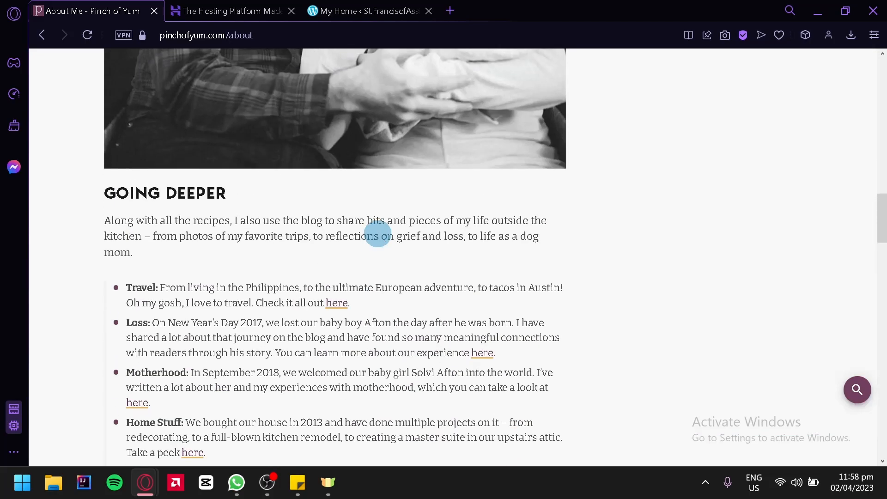
scroll(378, 234, "up", 5)
scroll(378, 234, "down", 8)
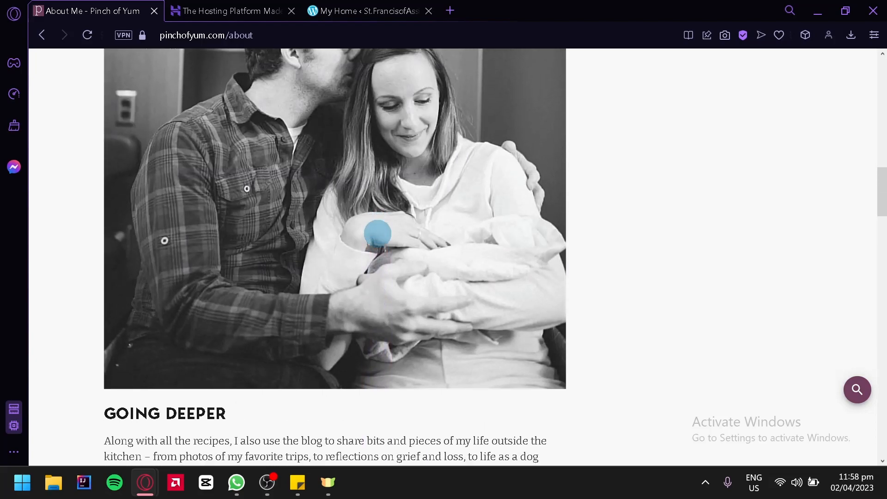
scroll(378, 233, "down", 8)
scroll(378, 234, "up", 1)
scroll(378, 234, "down", 12)
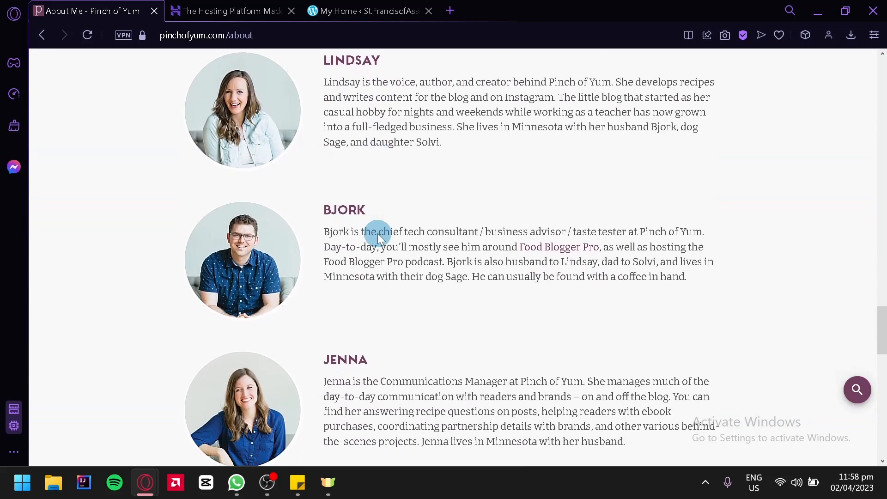
scroll(378, 234, "down", 8)
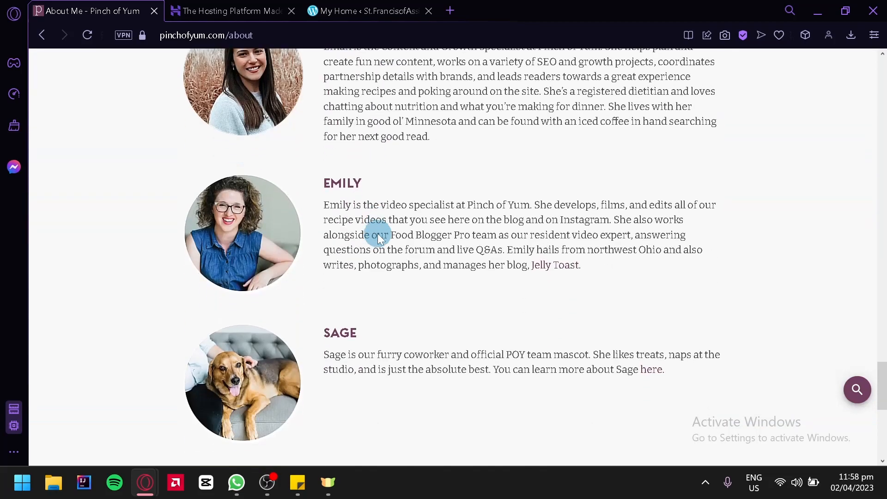
scroll(378, 234, "down", 3)
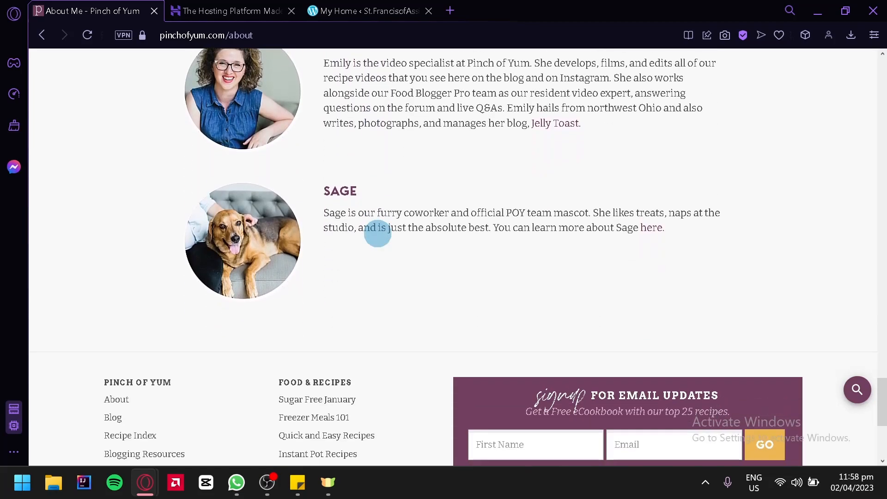
scroll(378, 234, "down", 5)
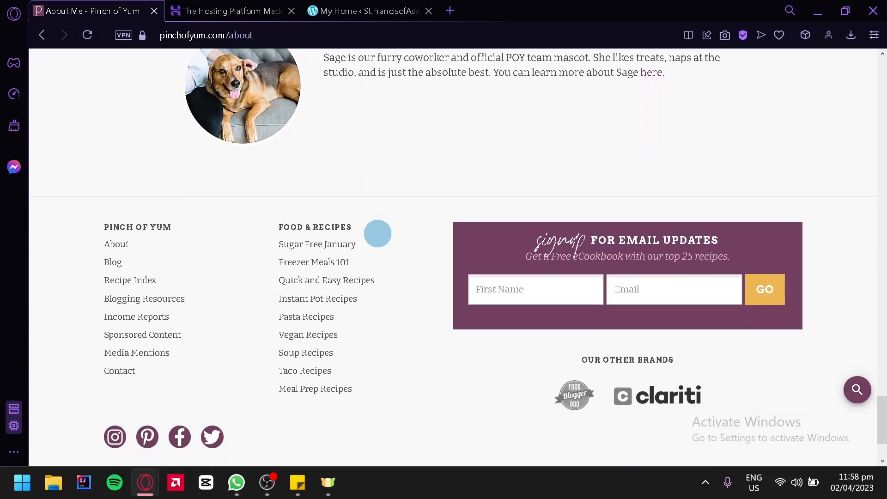
scroll(379, 233, "up", 20)
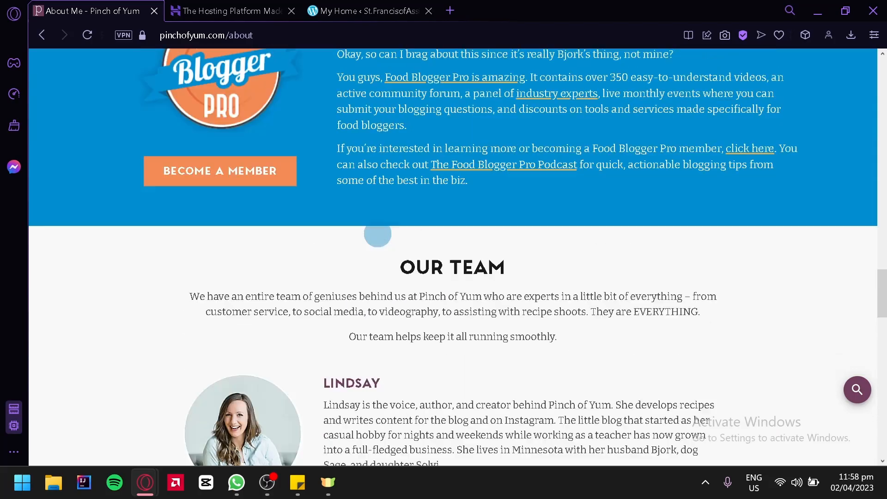
scroll(378, 234, "up", 4)
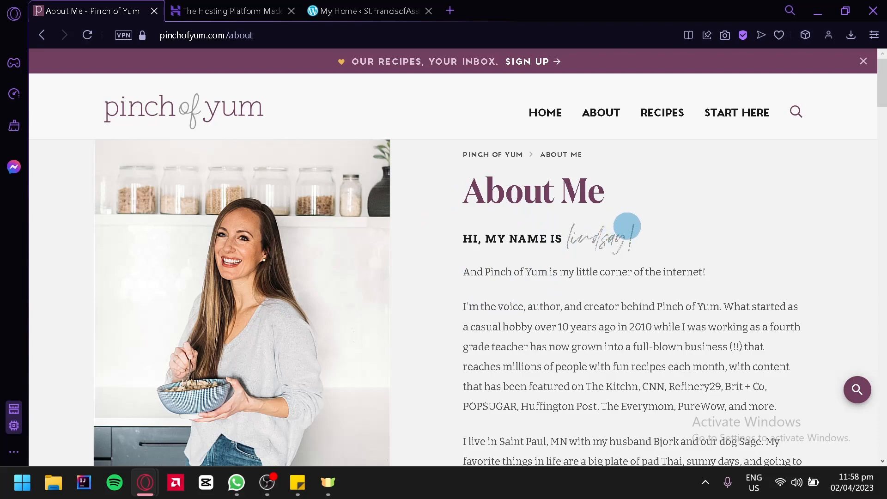
Open RECIPES and scroll through Top Rated Recipes and the categories, then back up
left_click(665, 114)
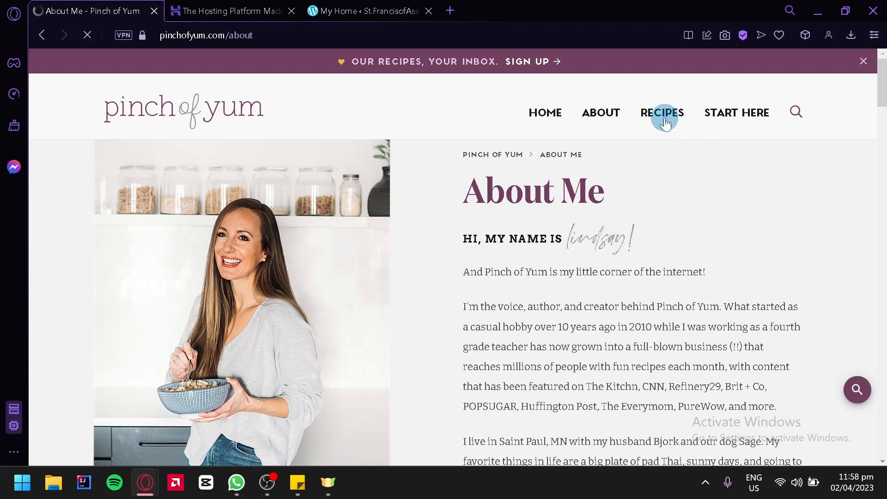
scroll(556, 184, "down", 6)
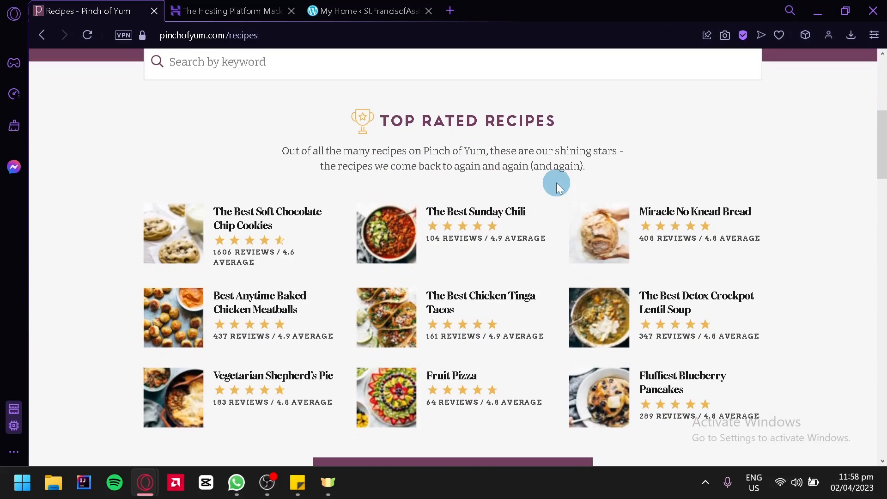
scroll(278, 152, "down", 1)
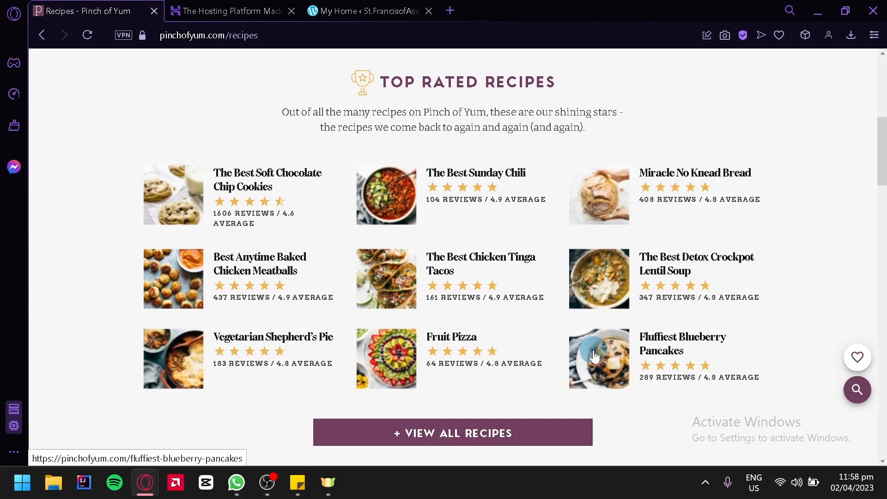
scroll(377, 187, "down", 6)
scroll(376, 186, "up", 3)
scroll(376, 187, "down", 4)
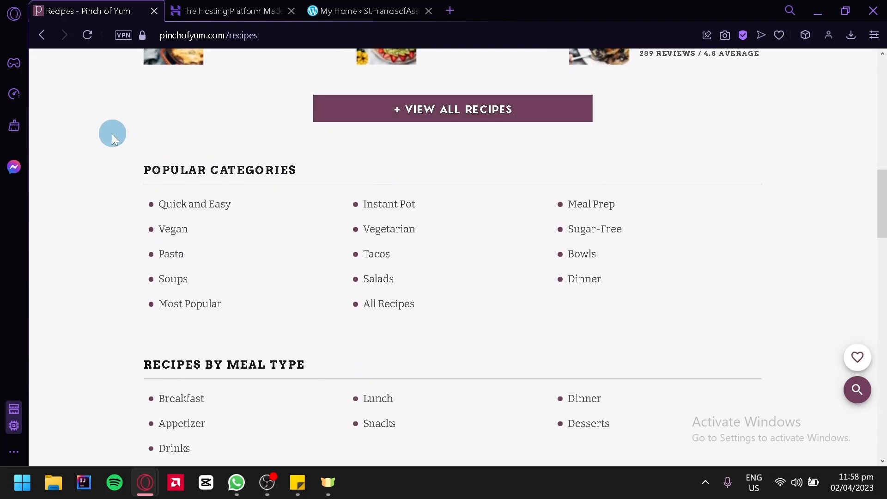
scroll(357, 174, "down", 1)
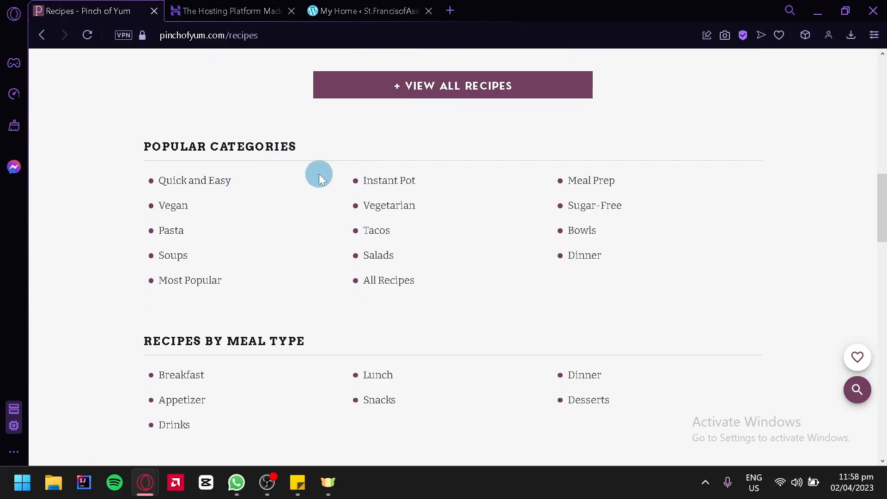
scroll(212, 231, "down", 2)
scroll(314, 265, "down", 3)
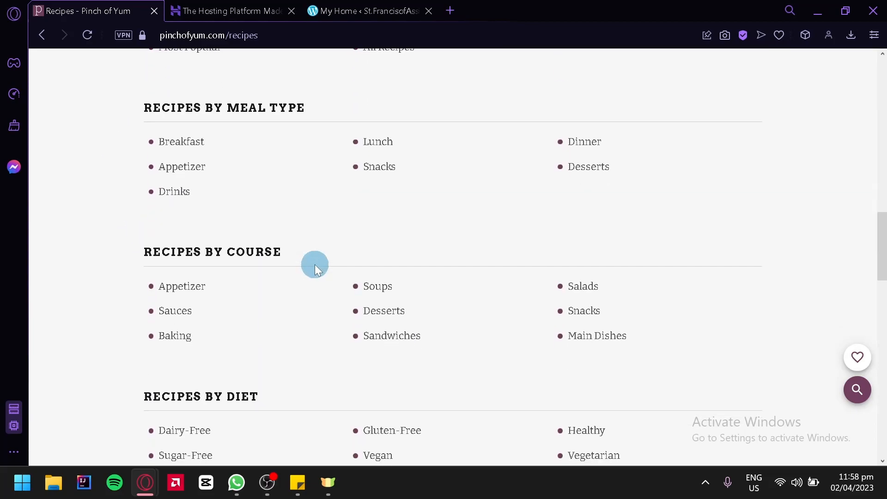
scroll(308, 281, "down", 4)
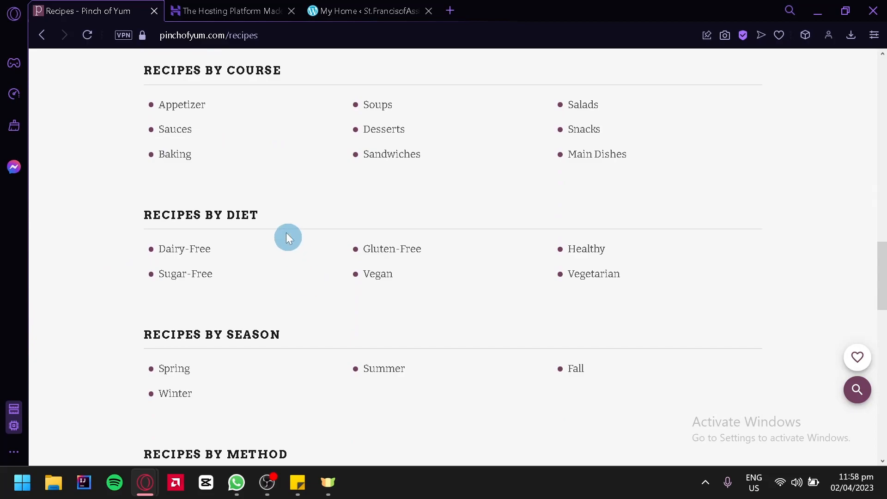
scroll(307, 233, "down", 4)
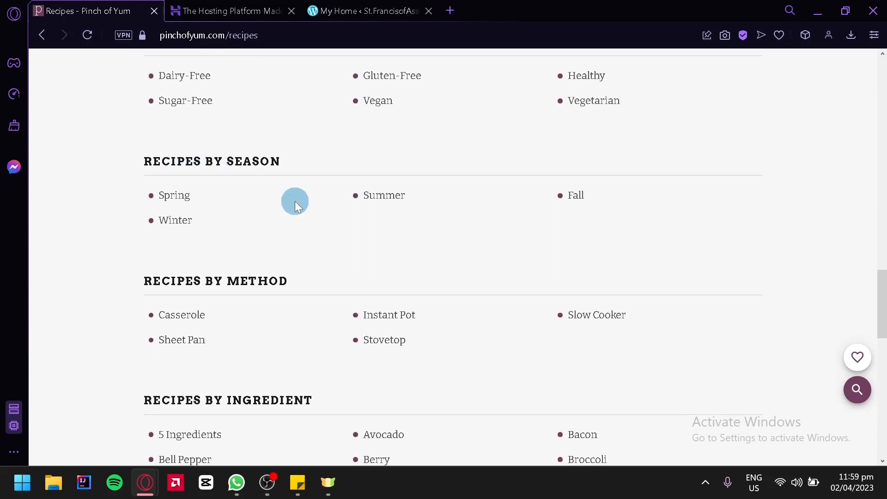
scroll(295, 201, "down", 4)
scroll(295, 201, "down", 10)
scroll(295, 201, "up", 20)
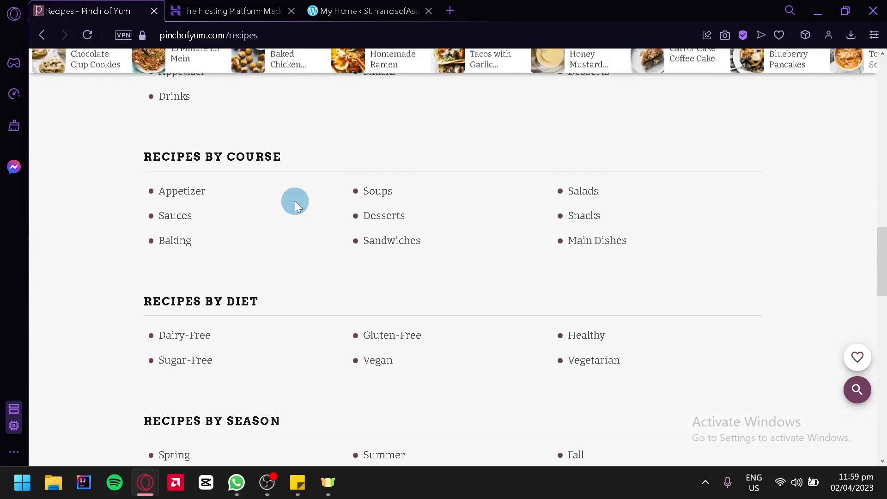
scroll(295, 201, "down", 10)
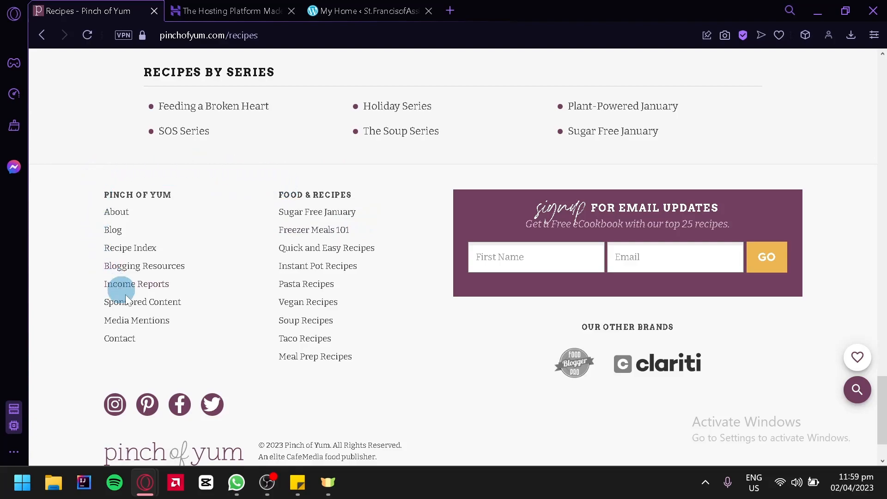
scroll(323, 409, "down", 2)
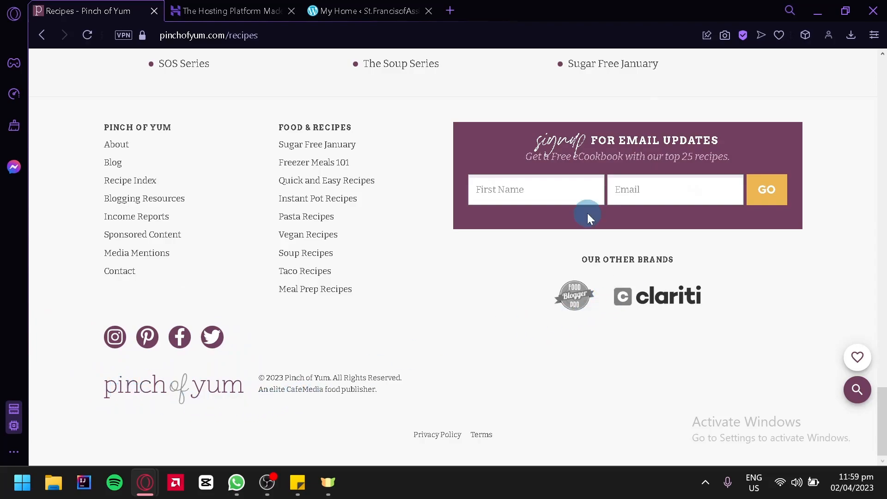
scroll(710, 265, "up", 20)
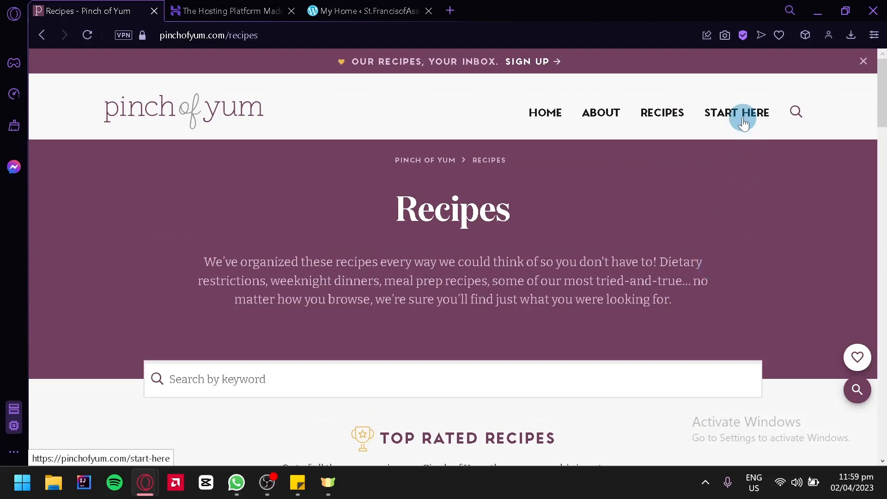
Open the START HERE page and scroll through its recipe sections
left_click(743, 121)
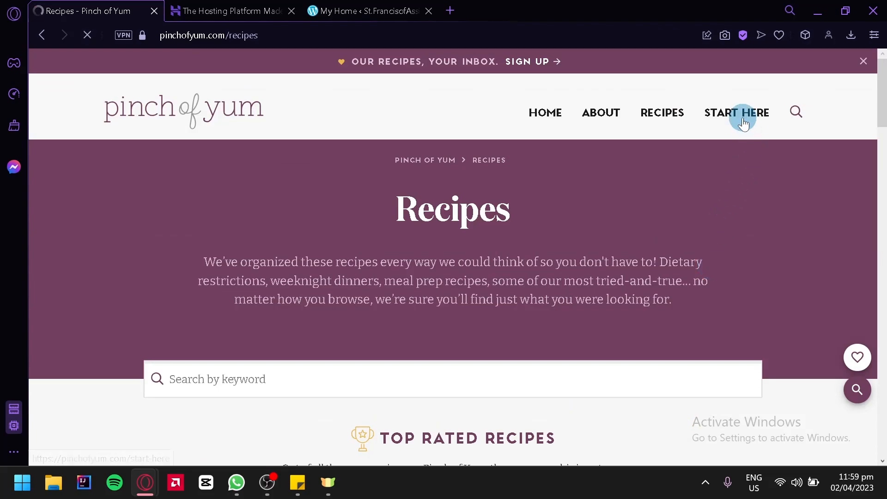
scroll(630, 151, "down", 15)
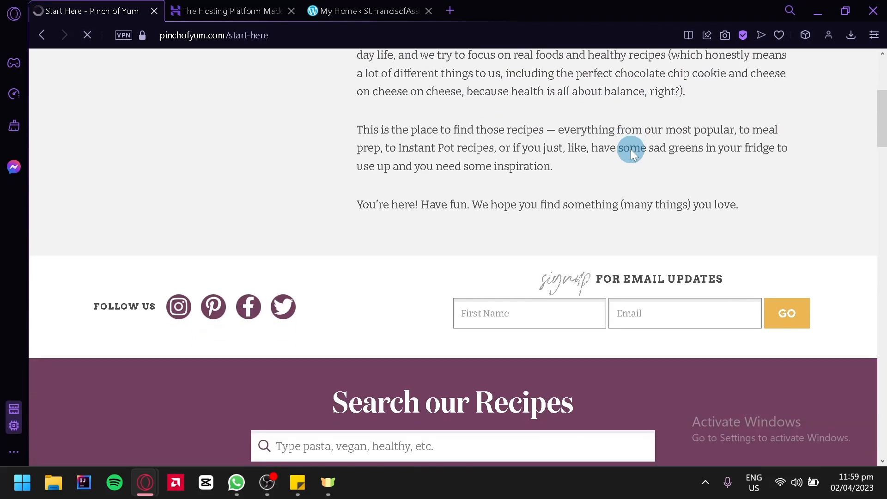
scroll(631, 153, "down", 2)
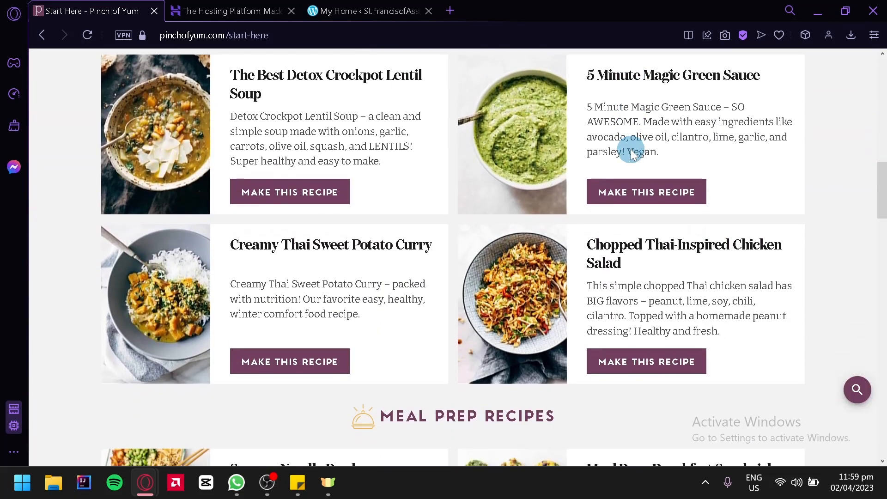
scroll(632, 152, "up", 2)
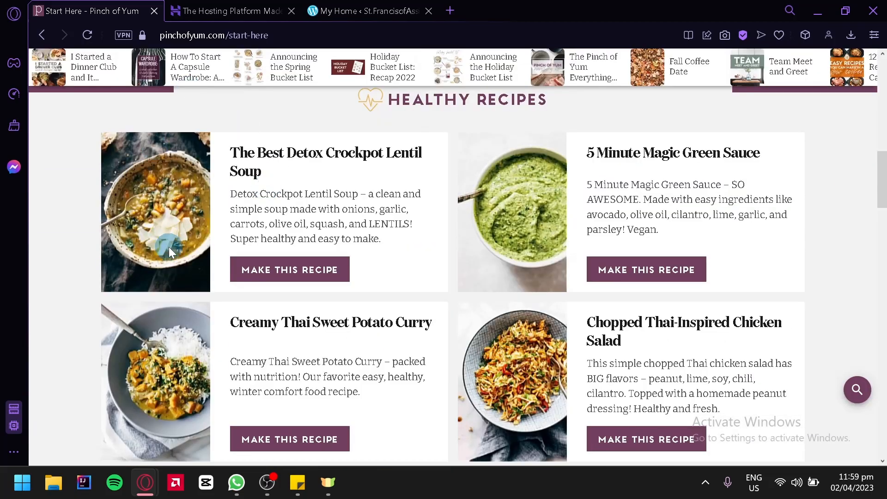
scroll(521, 271, "down", 7)
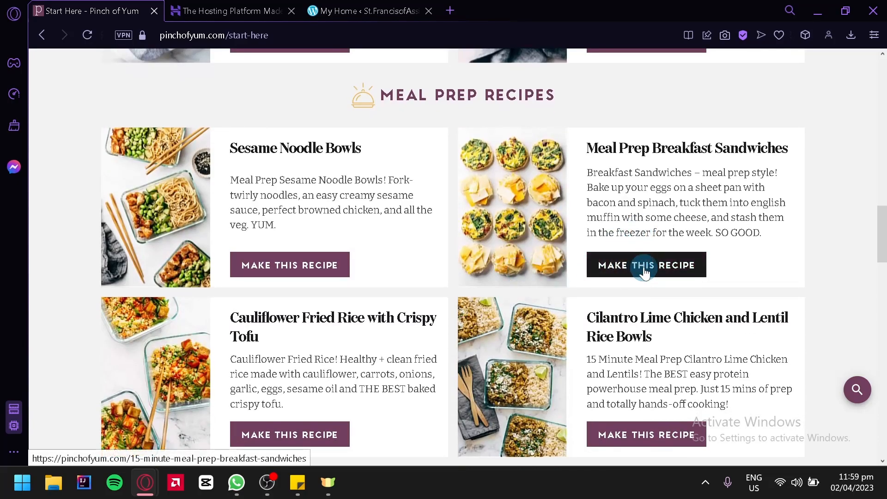
scroll(547, 224, "down", 1)
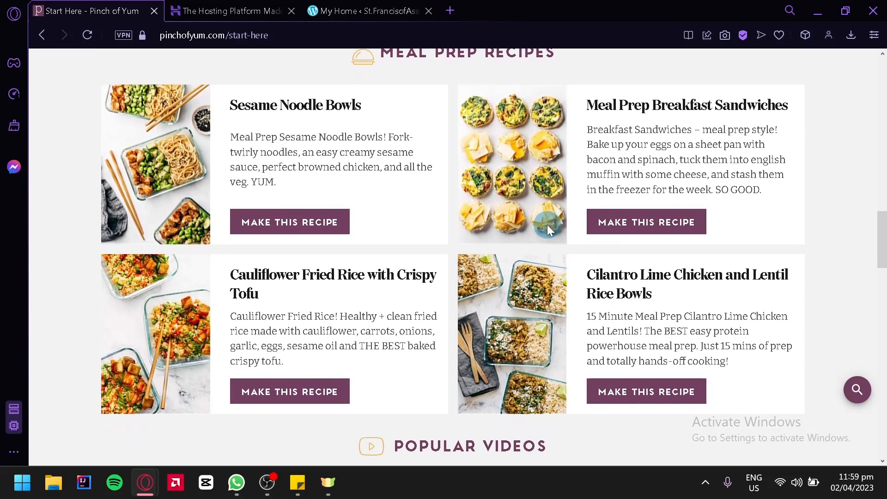
scroll(638, 115, "down", 7)
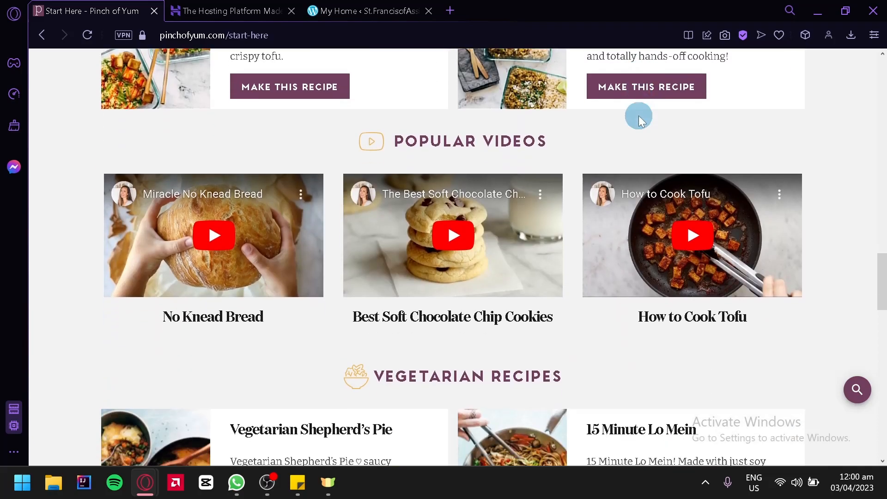
scroll(504, 232, "down", 3)
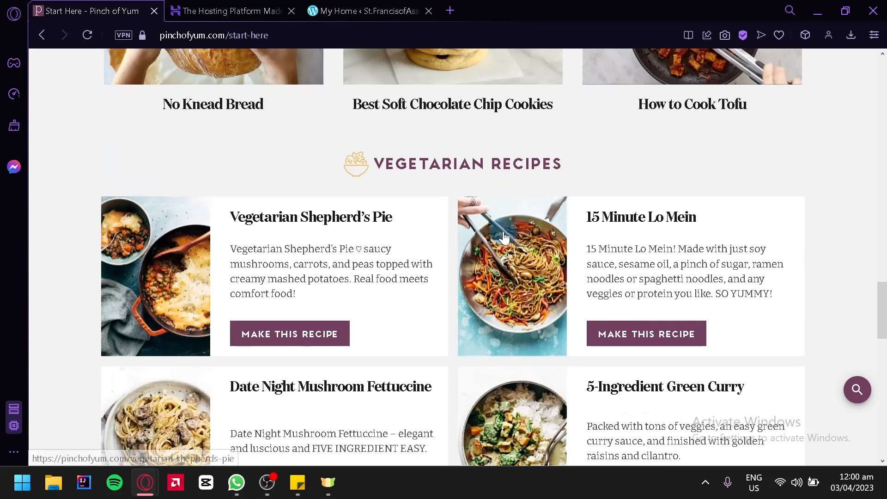
scroll(353, 251, "down", 5)
scroll(354, 252, "down", 3)
scroll(354, 252, "up", 20)
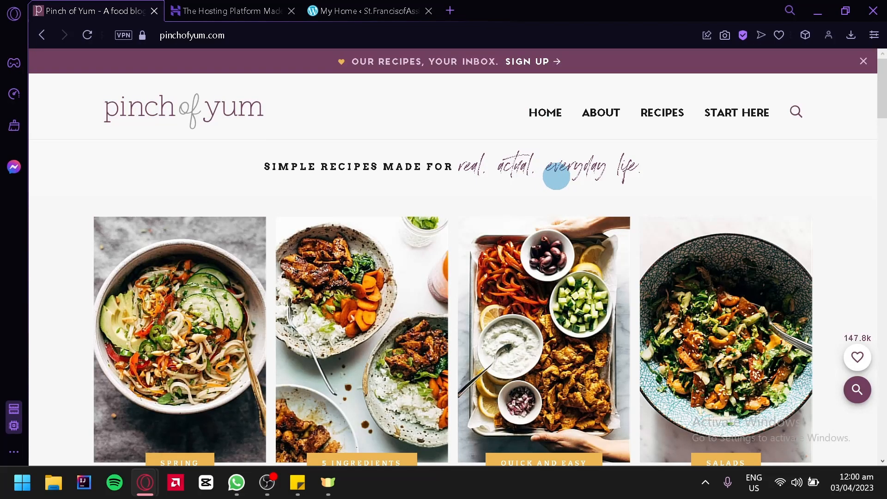
scroll(556, 177, "down", 5)
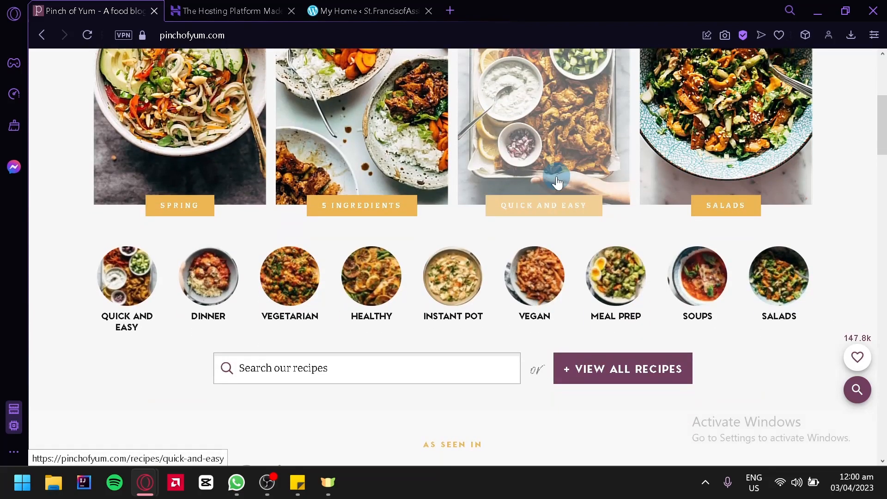
scroll(557, 182, "up", 3)
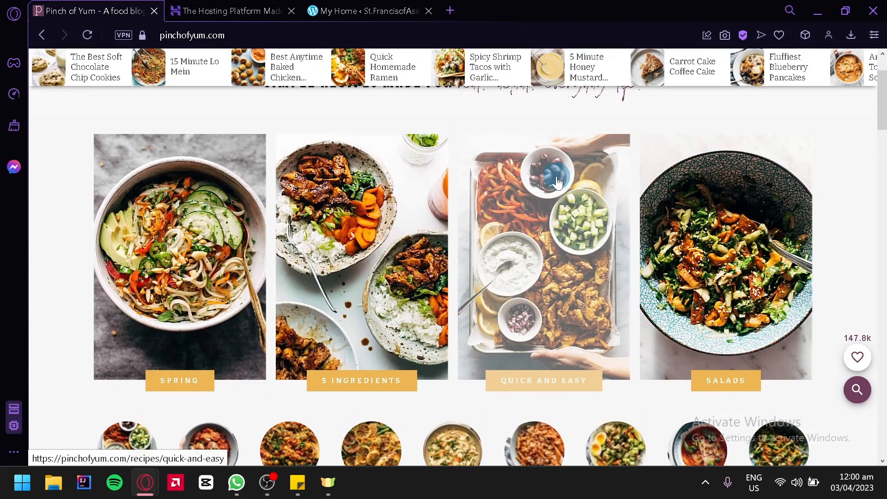
scroll(414, 309, "down", 2)
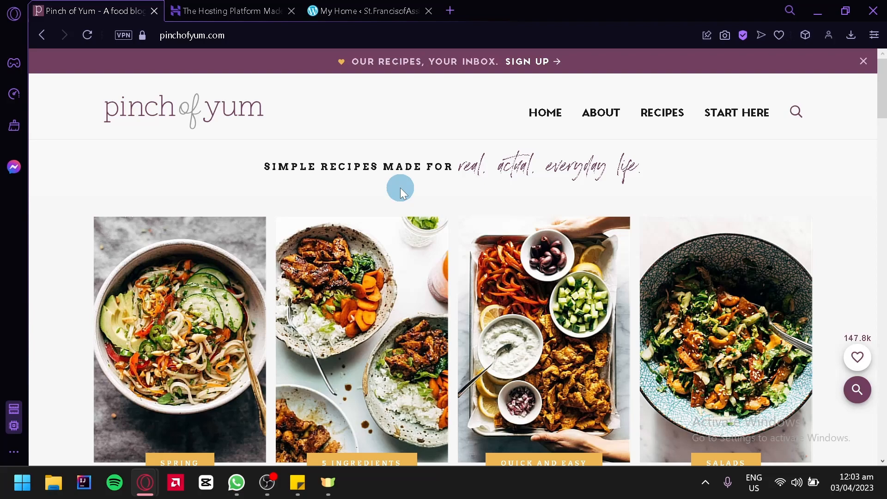
Scroll the Pinch of Yum homepage, then switch to the Hostinger tab
scroll(401, 187, "down", 10)
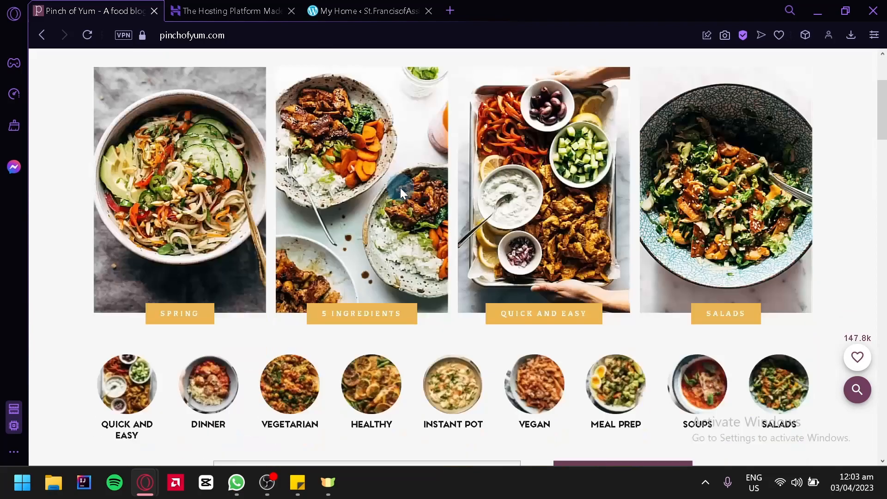
scroll(400, 188, "down", 5)
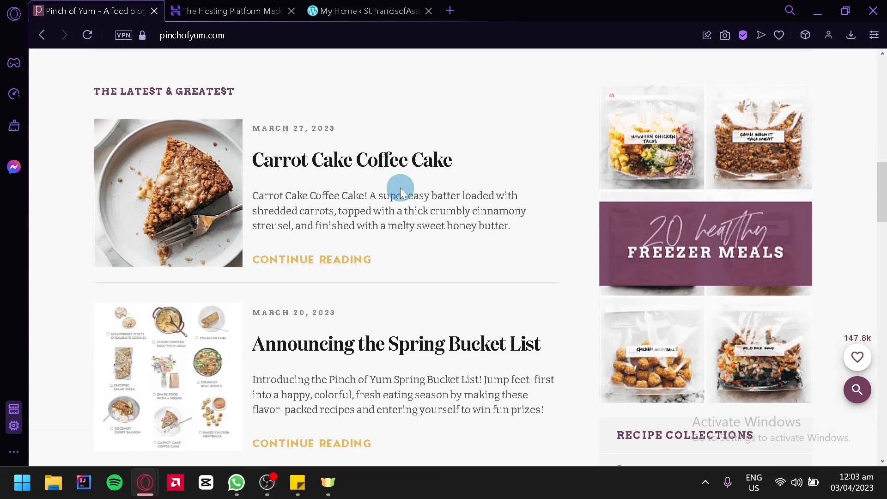
scroll(401, 187, "up", 15)
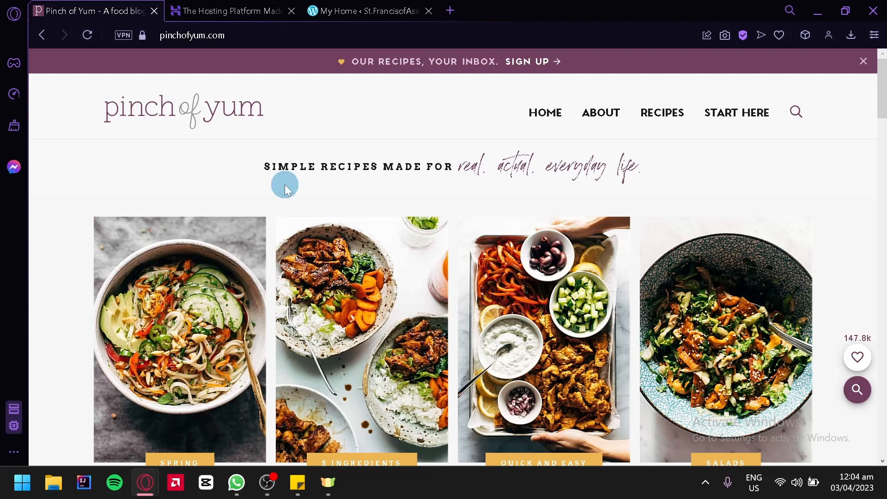
left_click(249, 9)
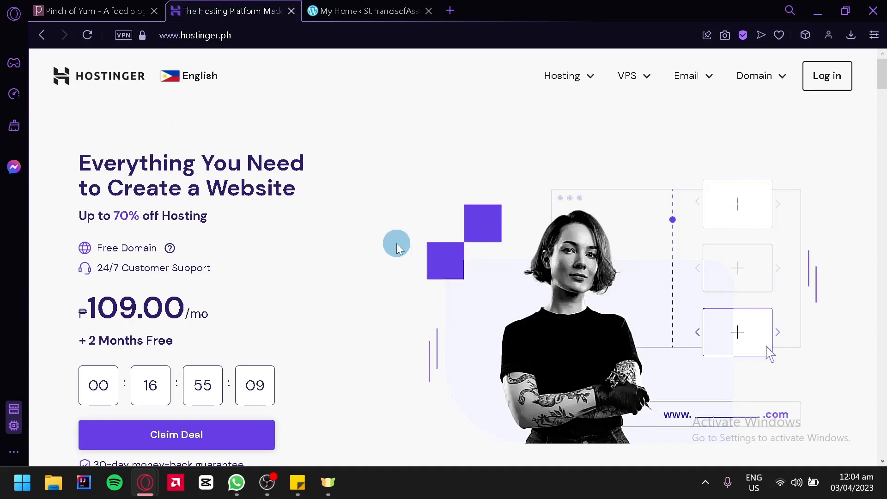
Open the Hosting dropdown on hostinger.ph showing Shared, Cloud and WordPress hosting
scroll(396, 245, "down", 3)
scroll(396, 245, "up", 3)
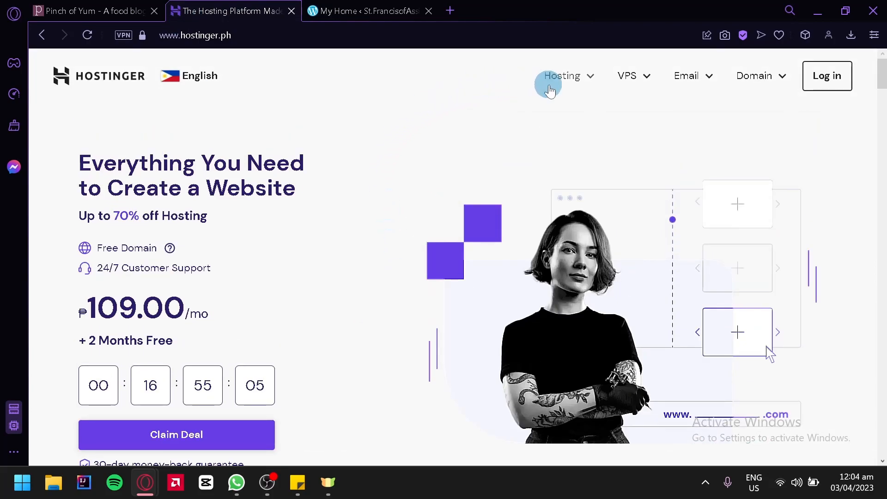
left_click(587, 84)
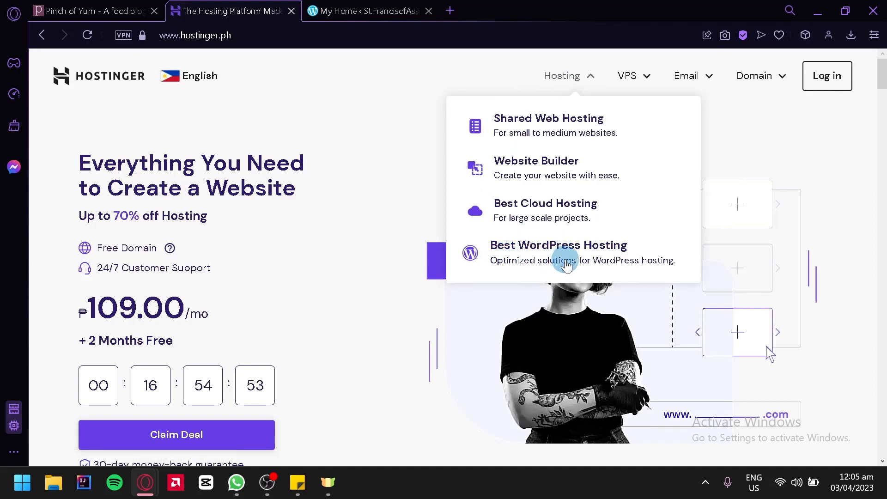
Open the WordPress hosting page and view the four plan cards, from ₱49.00/mo to ₱499.00/mo
left_click(597, 259)
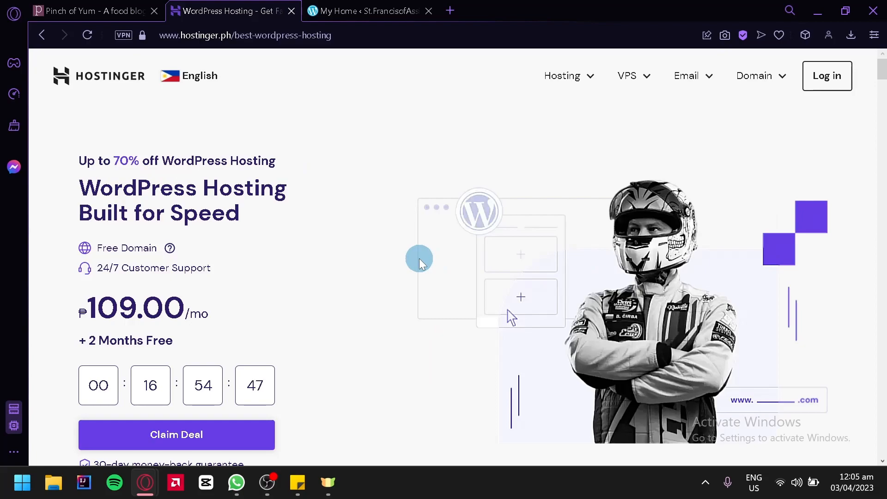
scroll(419, 258, "down", 5)
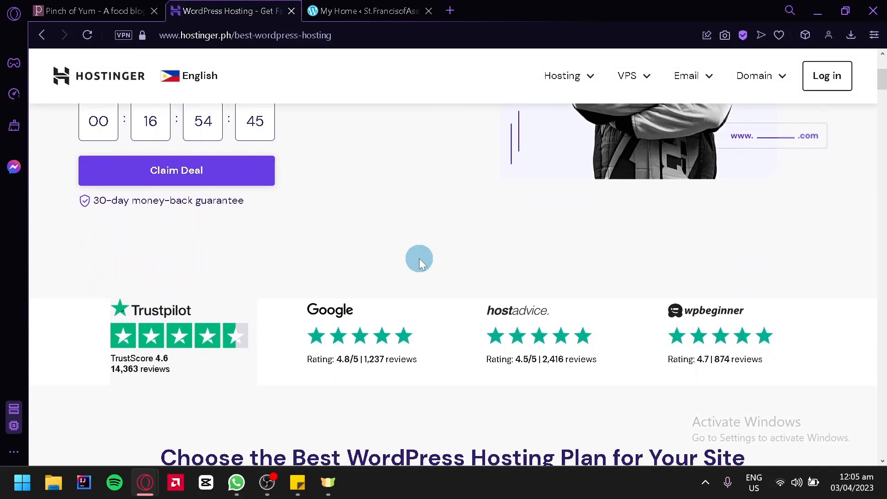
scroll(419, 259, "down", 8)
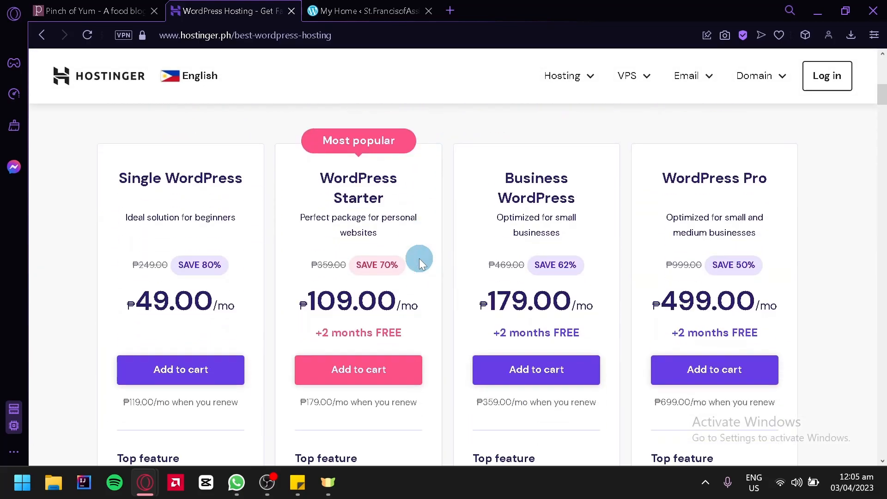
scroll(420, 259, "up", 2)
scroll(420, 259, "down", 2)
scroll(420, 259, "up", 2)
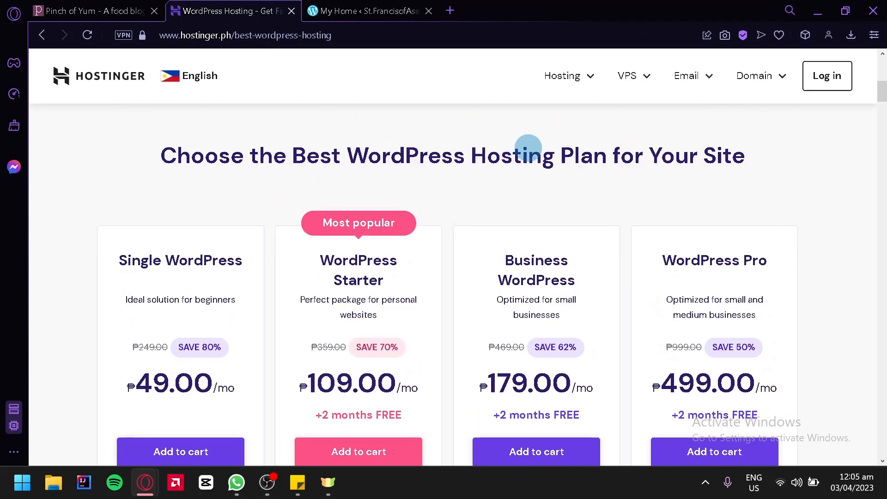
scroll(681, 159, "down", 2)
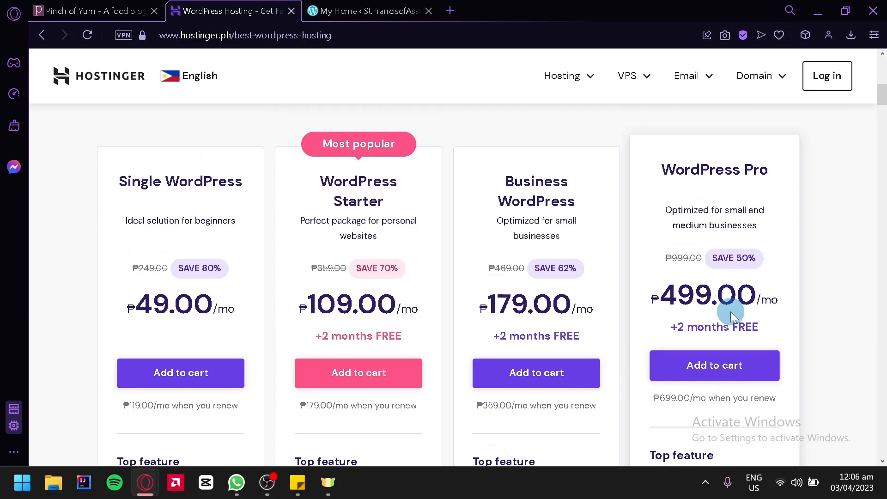
Scroll through the plans' feature comparison lists, Single WordPress through WordPress Pro
scroll(731, 311, "down", 1)
scroll(731, 312, "down", 2)
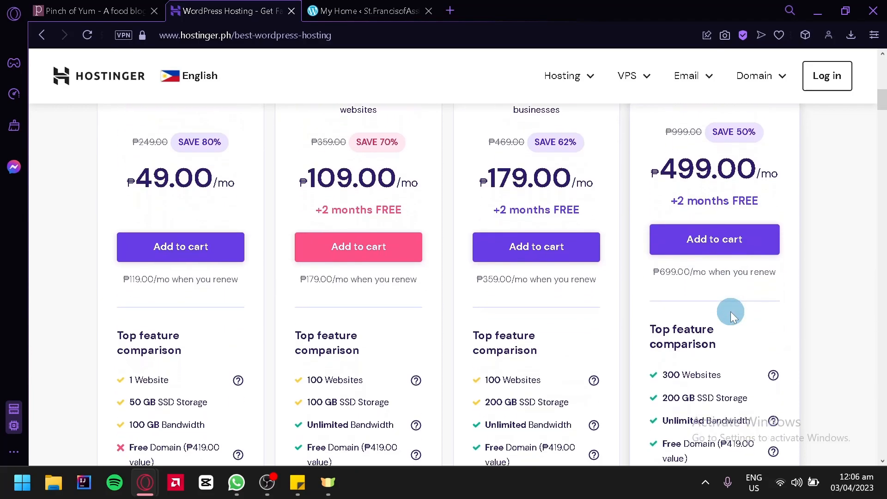
scroll(731, 311, "down", 3)
scroll(731, 311, "up", 6)
scroll(730, 311, "down", 5)
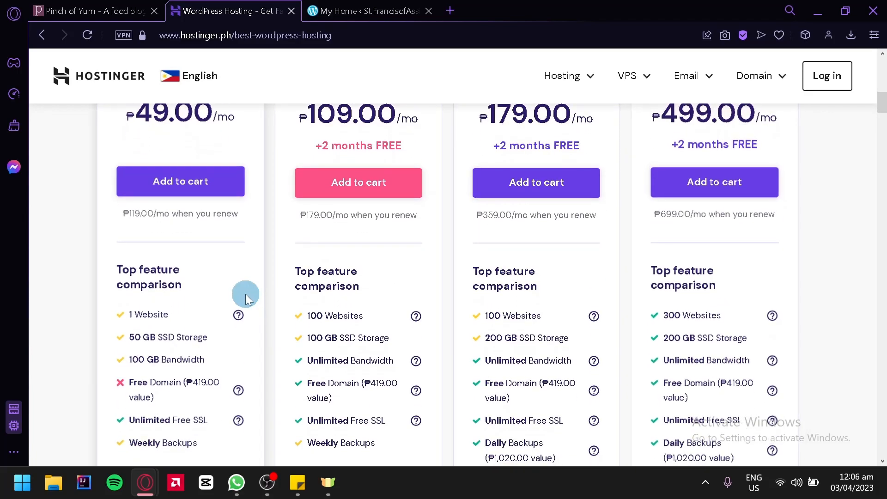
scroll(243, 293, "down", 1)
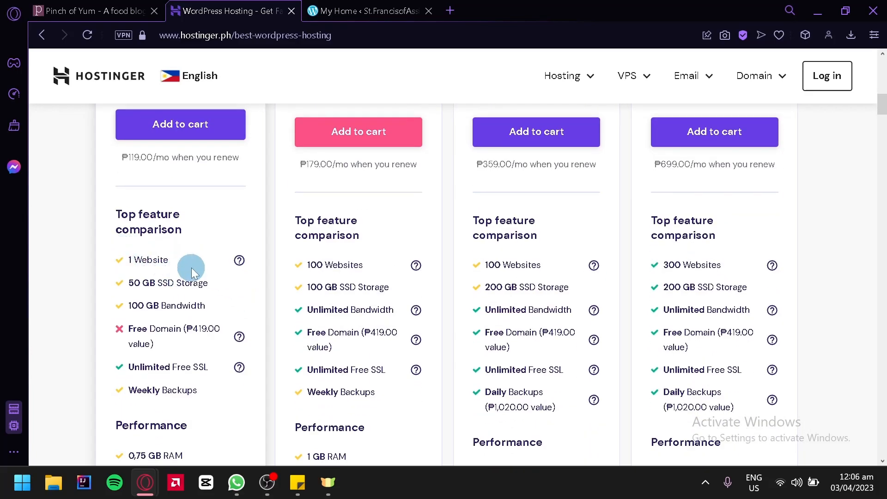
scroll(134, 262, "down", 1)
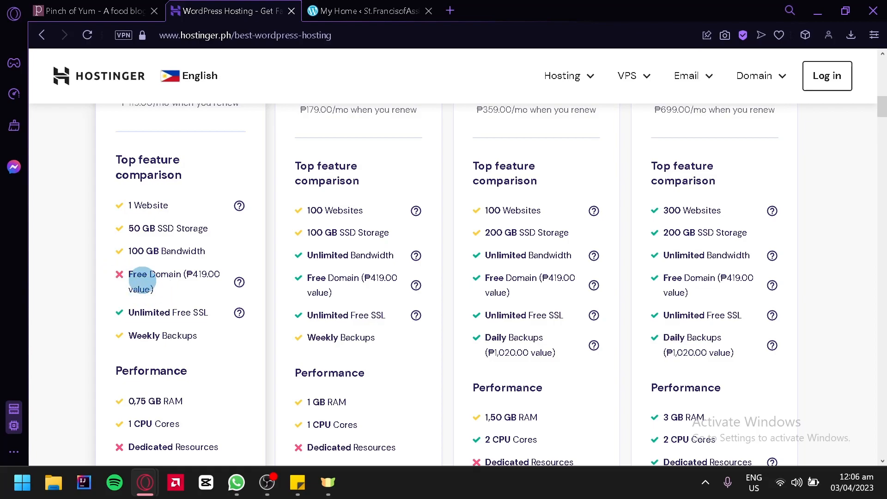
scroll(141, 282, "down", 1)
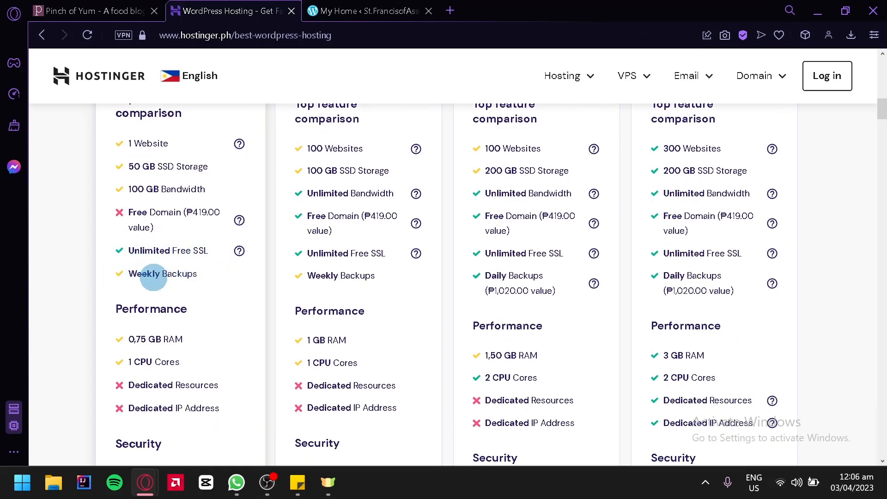
scroll(153, 277, "down", 2)
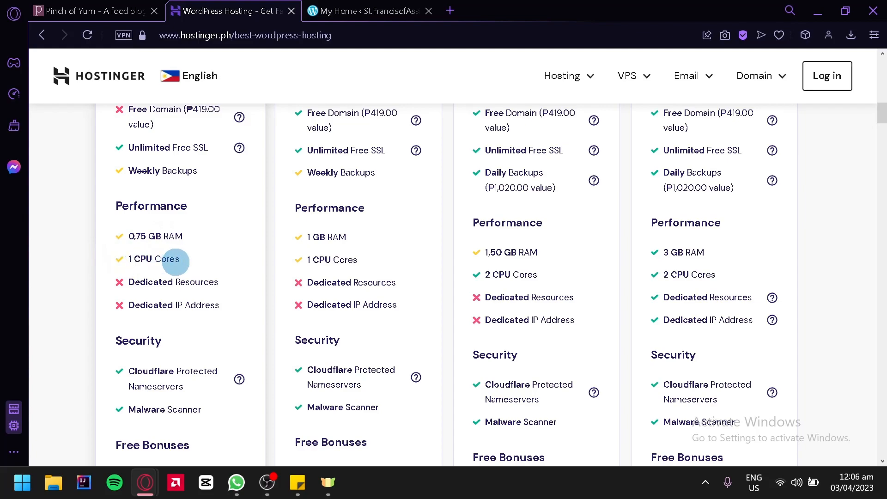
scroll(176, 262, "down", 1)
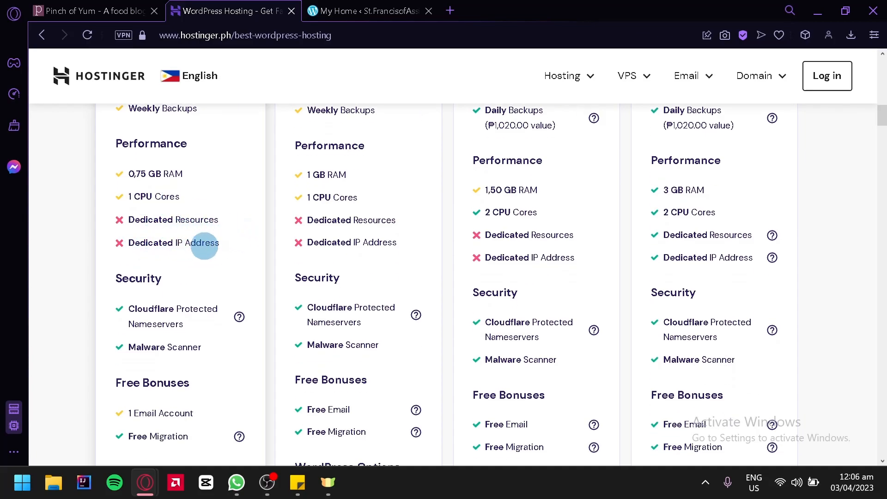
scroll(179, 257, "down", 1)
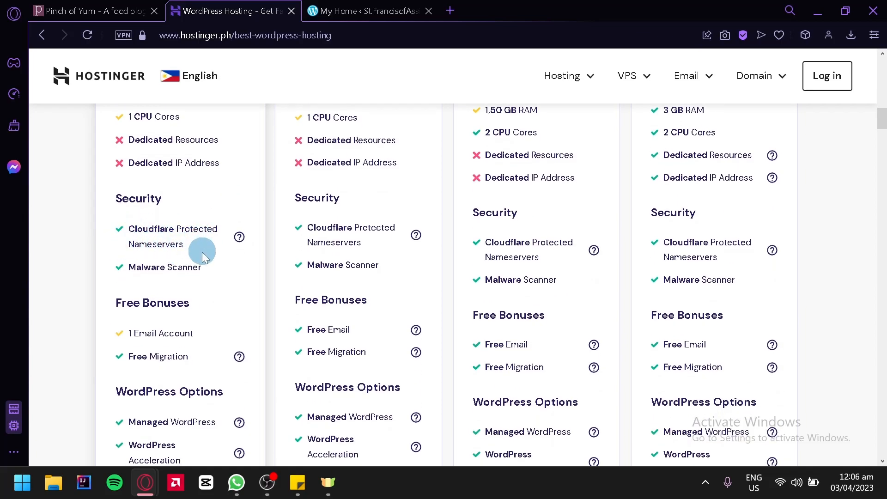
scroll(196, 274, "down", 1)
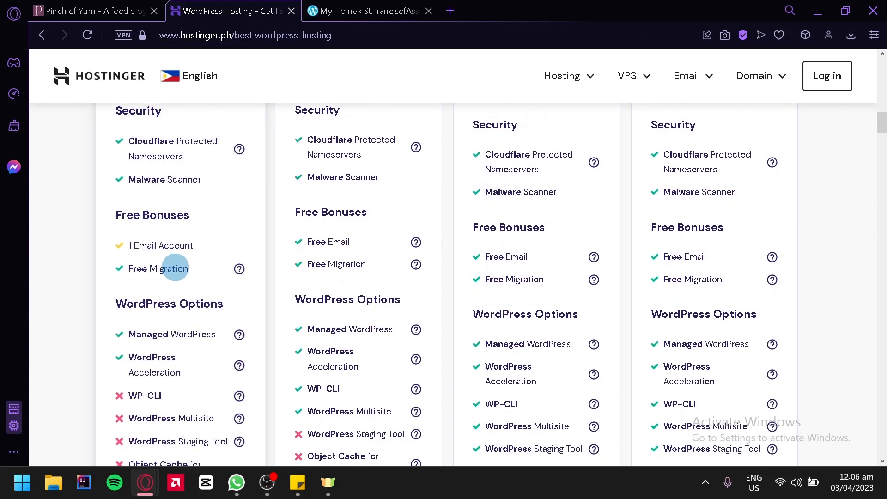
scroll(196, 273, "down", 2)
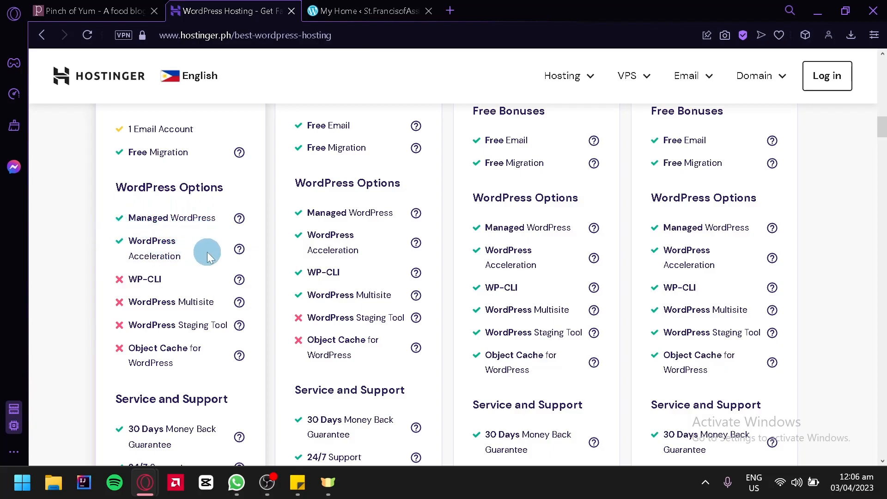
scroll(207, 251, "down", 1)
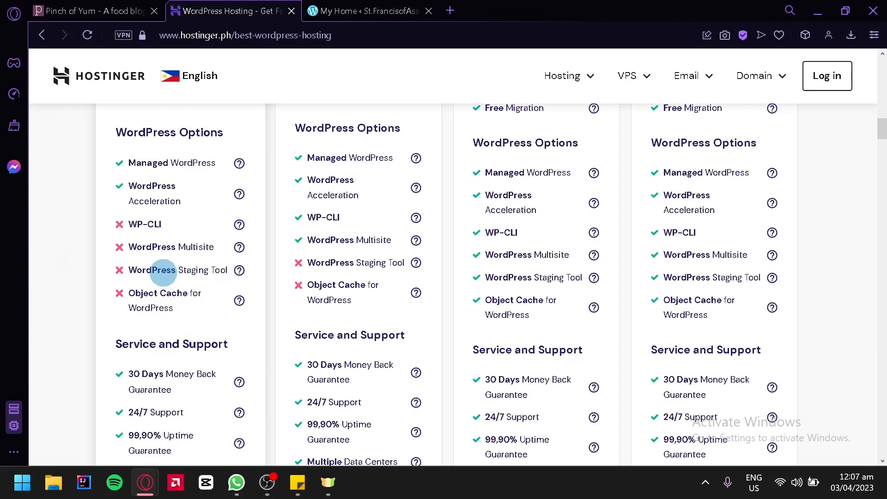
scroll(163, 270, "down", 3)
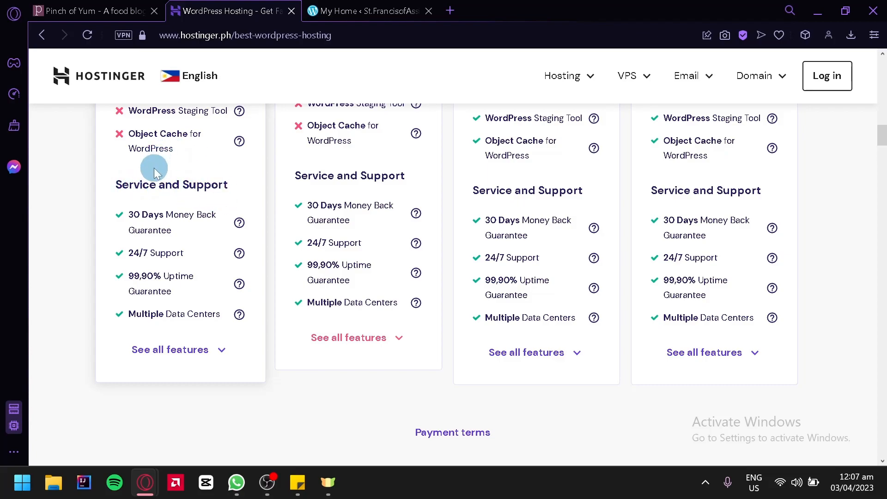
scroll(216, 231, "up", 8)
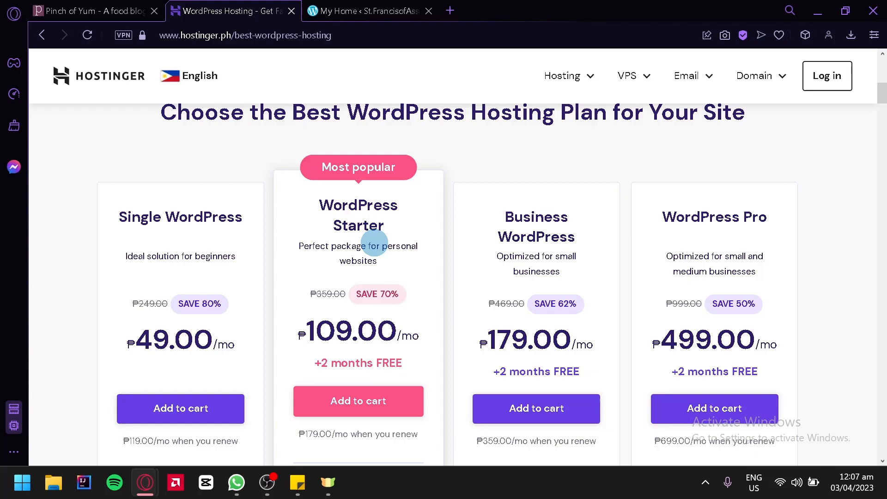
scroll(374, 245, "down", 5)
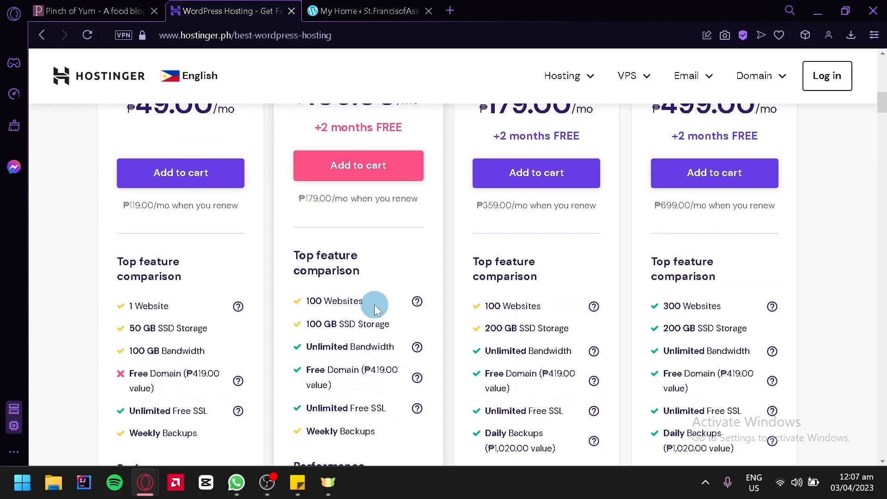
scroll(374, 308, "down", 1)
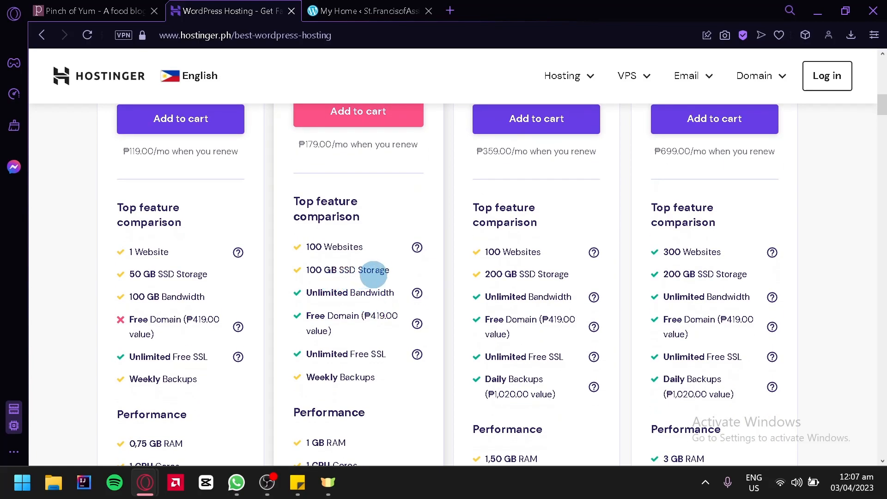
scroll(396, 277, "down", 2)
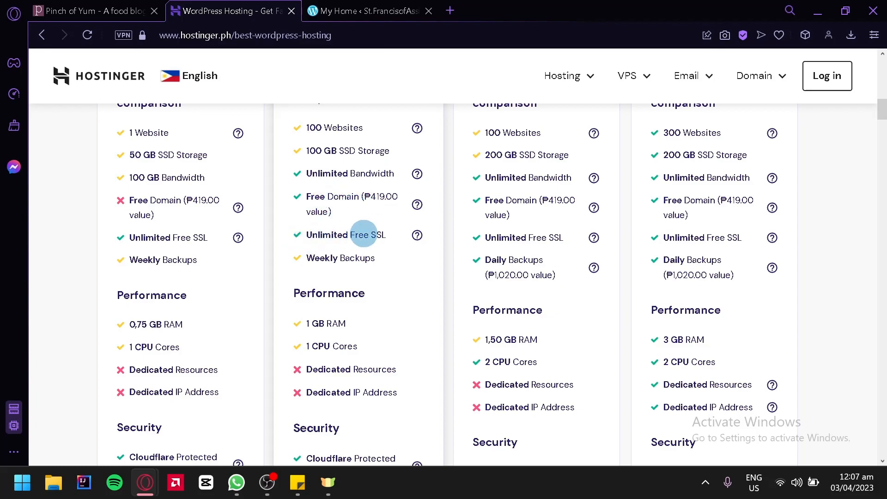
scroll(363, 245, "down", 3)
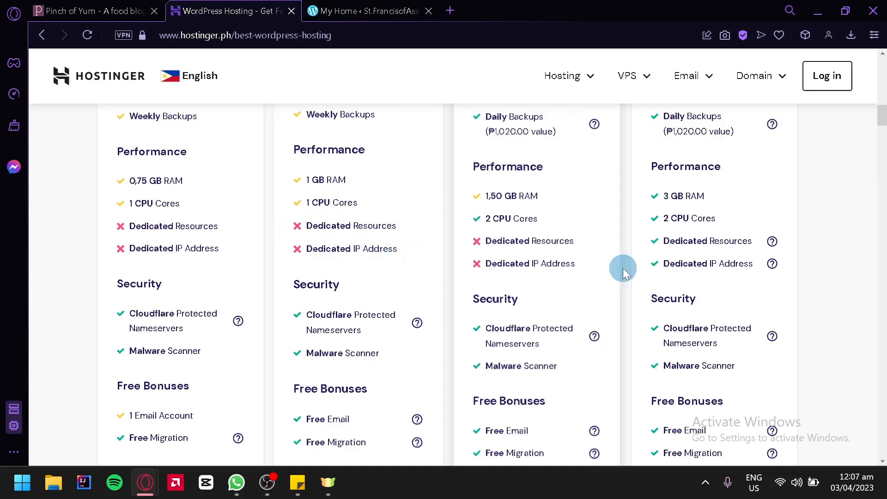
scroll(803, 258, "up", 10)
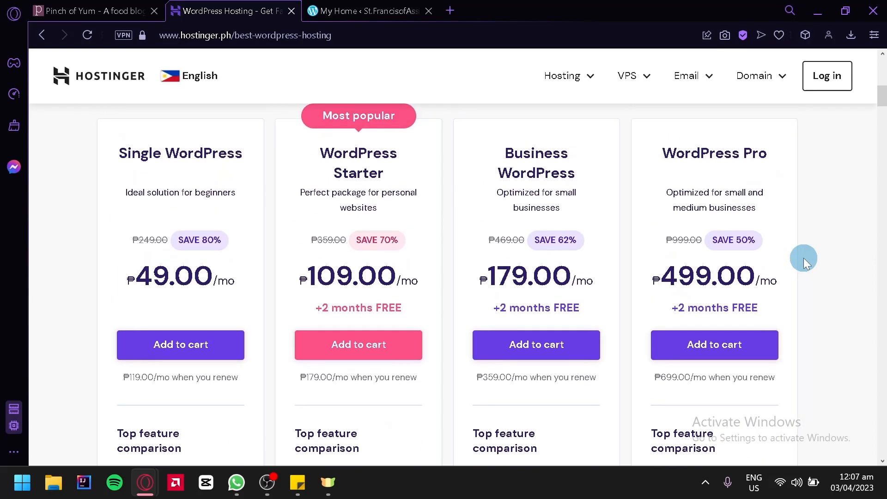
scroll(804, 258, "down", 5)
scroll(803, 258, "down", 6)
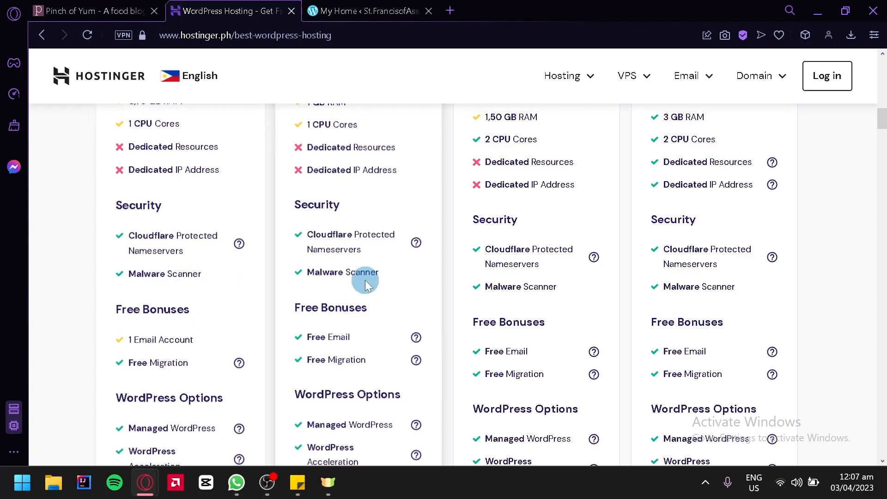
scroll(367, 278, "down", 2)
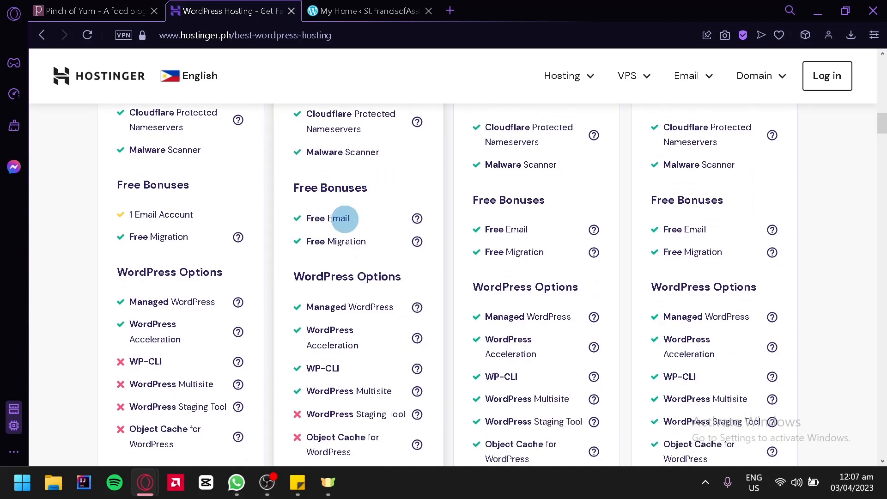
scroll(392, 263, "down", 1)
scroll(394, 263, "down", 1)
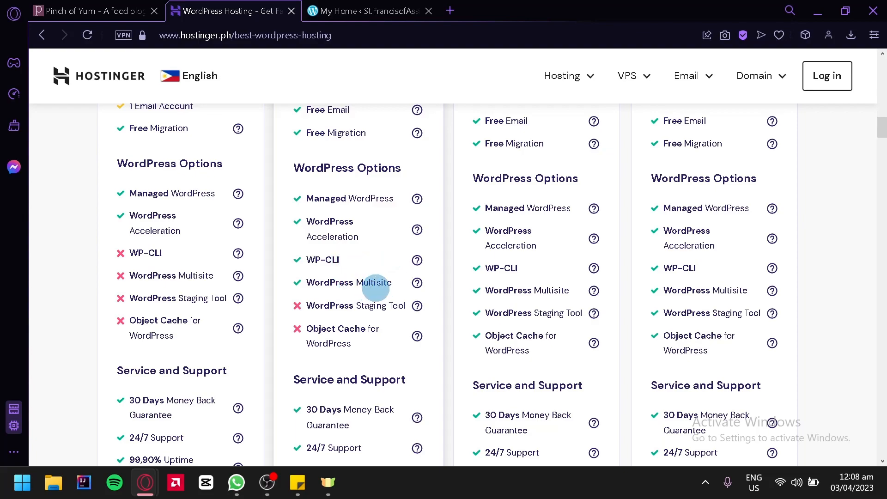
scroll(376, 286, "down", 2)
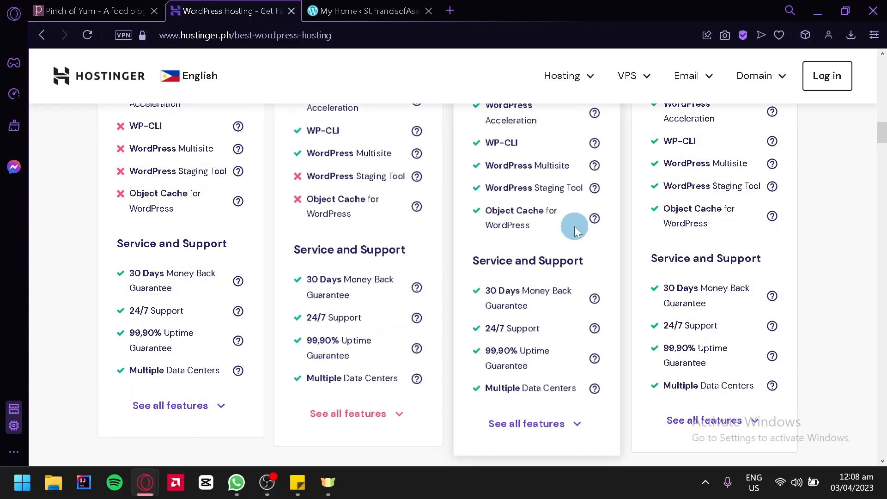
scroll(575, 226, "up", 12)
scroll(575, 226, "up", 9)
scroll(575, 226, "down", 7)
scroll(575, 226, "down", 2)
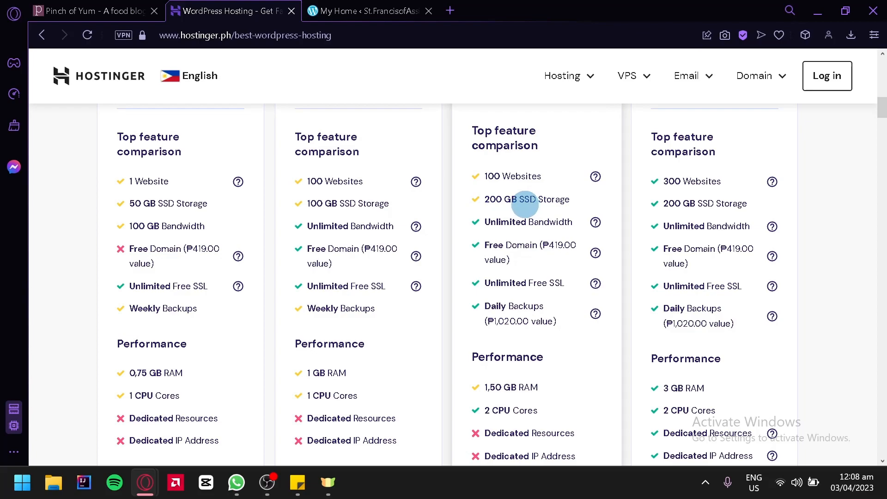
scroll(525, 203, "down", 3)
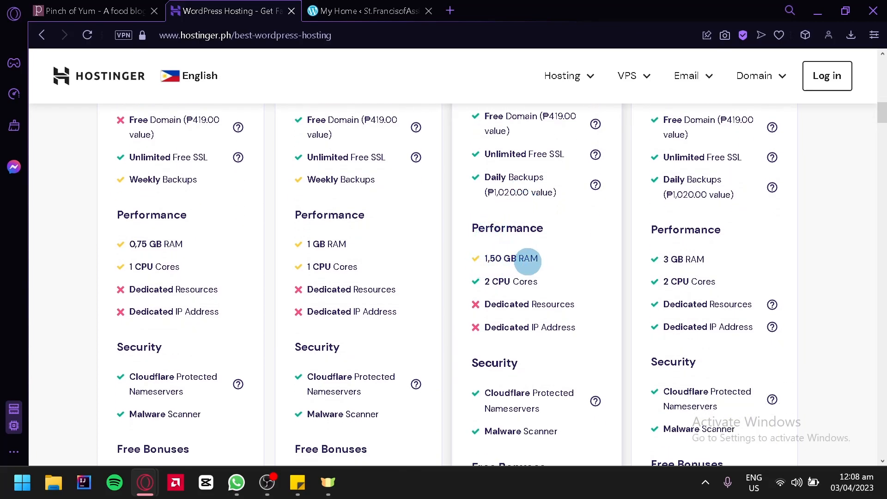
scroll(543, 261, "down", 1)
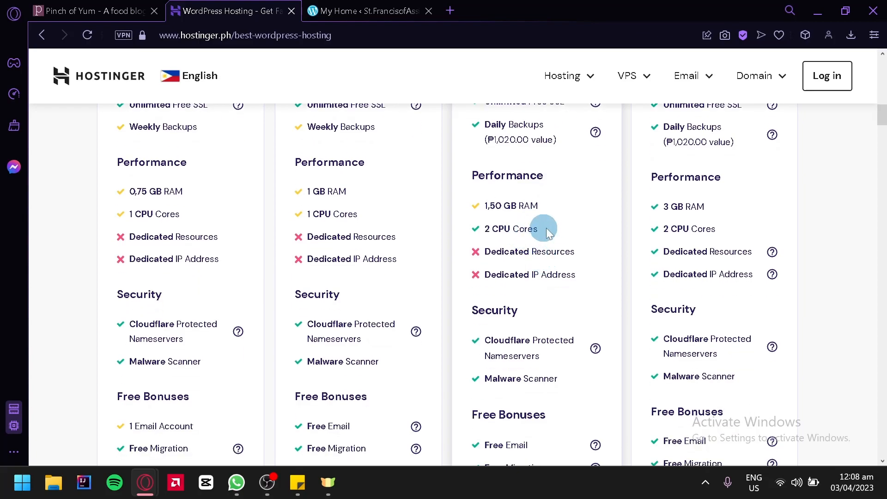
scroll(550, 231, "down", 4)
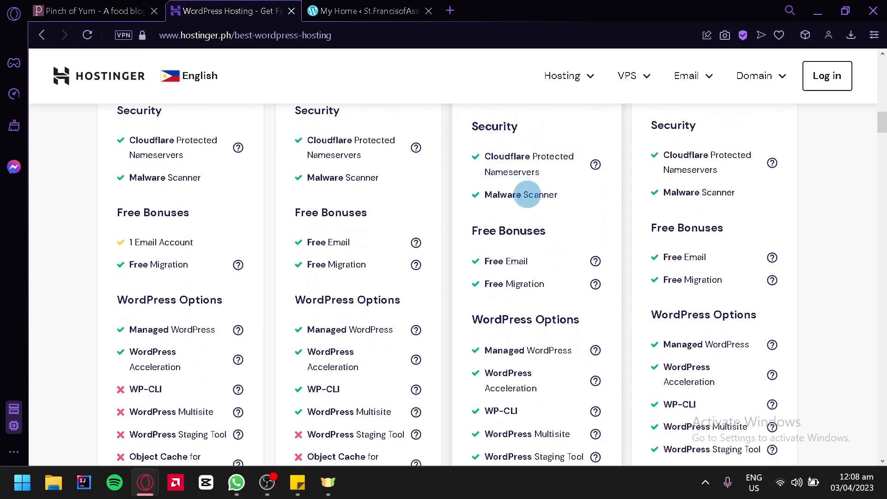
scroll(532, 215, "down", 1)
scroll(532, 216, "down", 1)
scroll(532, 216, "down", 1)
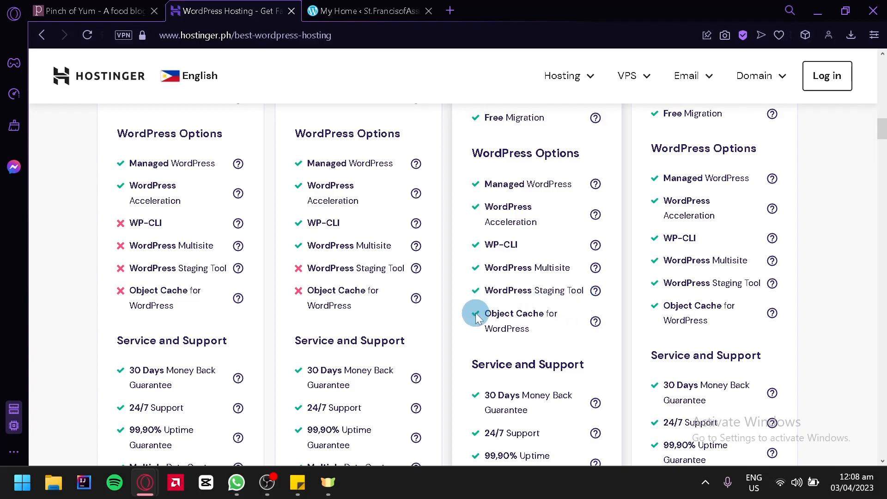
scroll(581, 325, "down", 3)
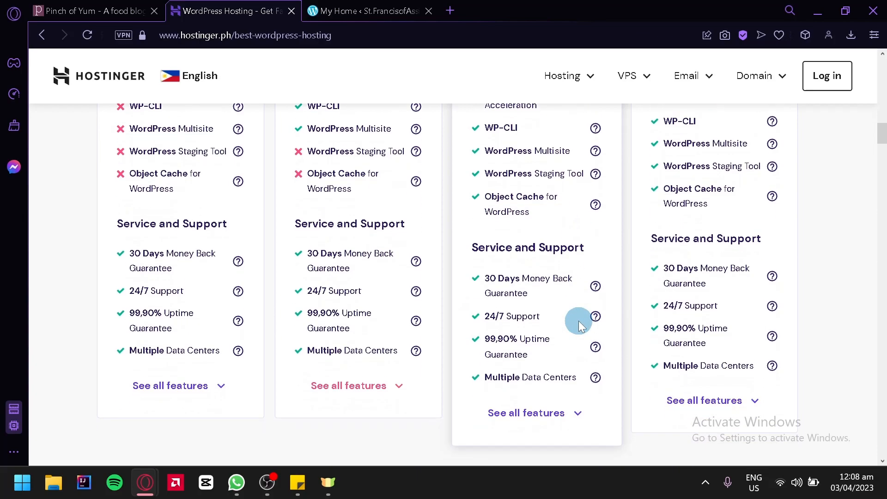
scroll(627, 250, "up", 10)
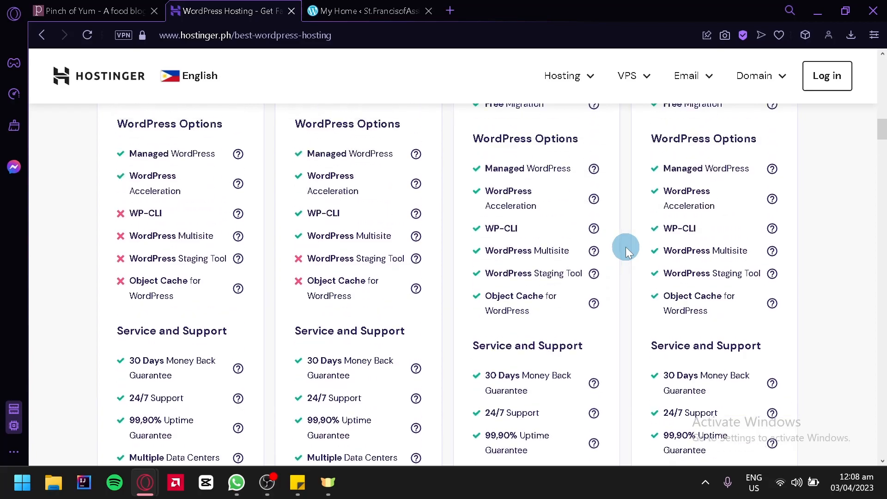
scroll(626, 247, "up", 1)
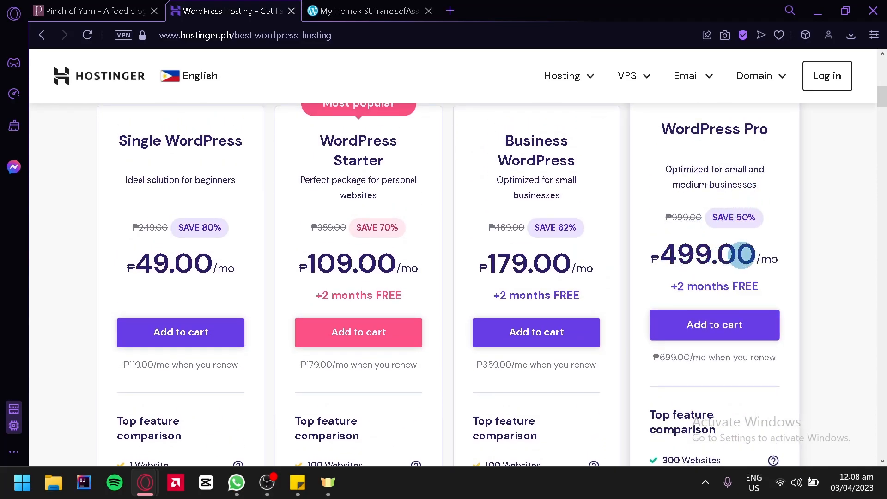
scroll(812, 264, "down", 5)
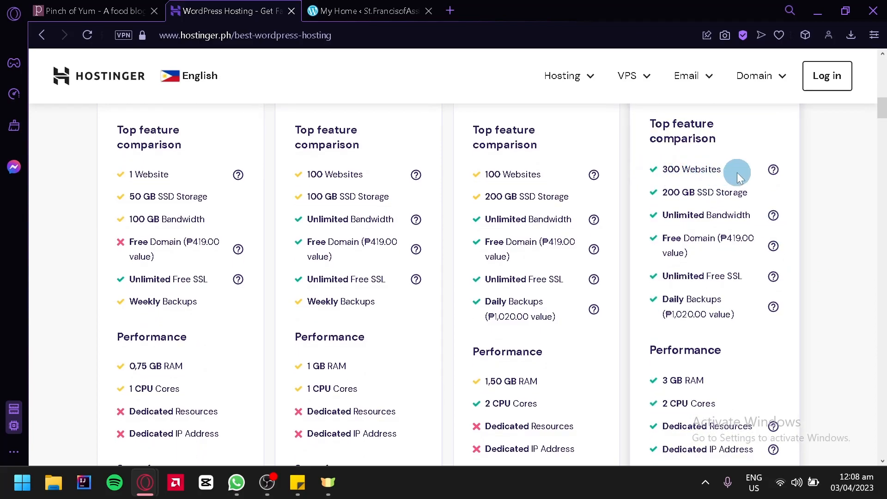
scroll(673, 250, "down", 3)
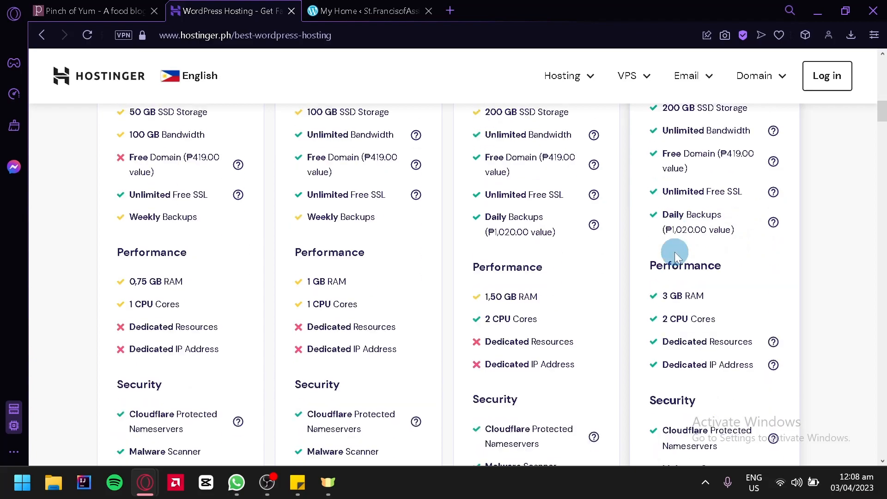
scroll(673, 237, "up", 1)
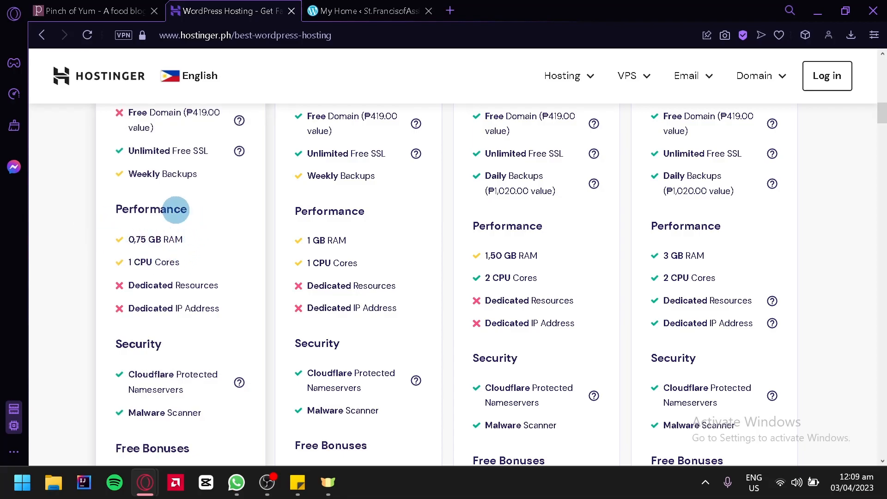
scroll(168, 241, "up", 10)
scroll(168, 241, "down", 10)
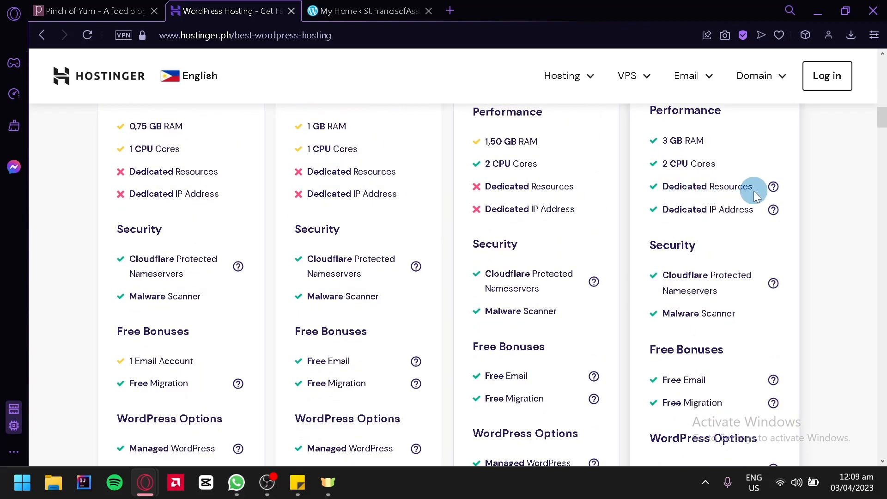
scroll(731, 211, "down", 4)
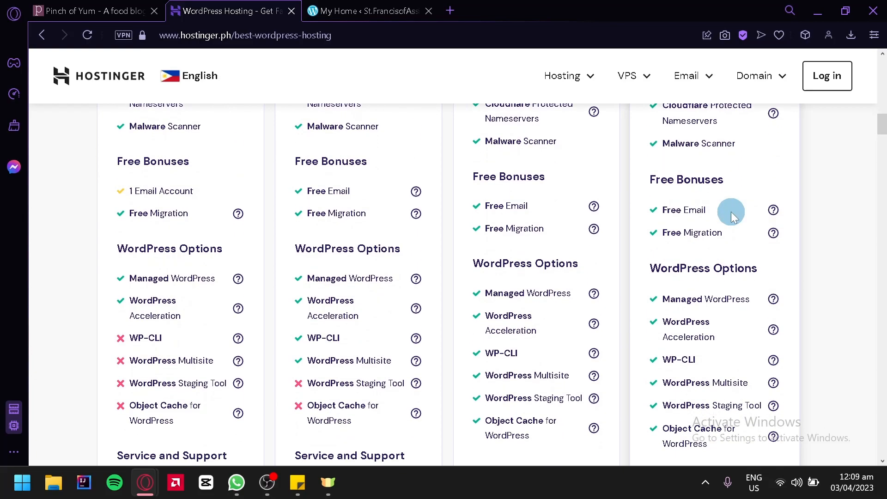
scroll(731, 211, "down", 3)
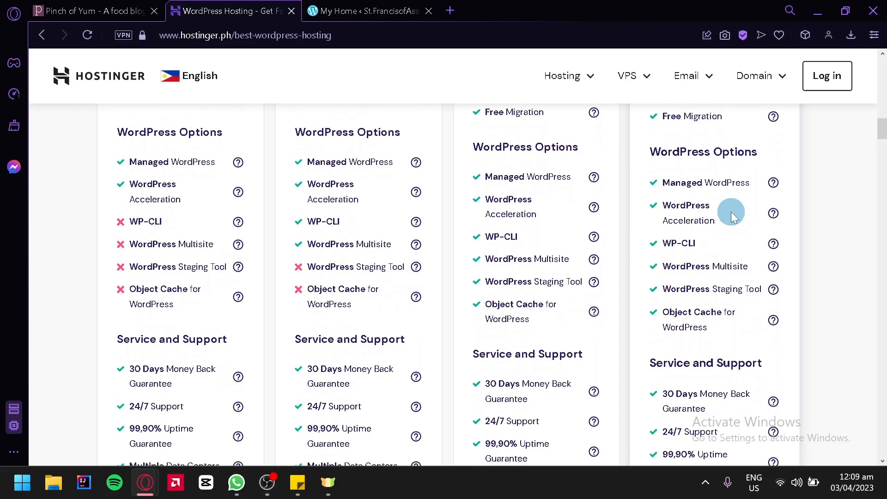
scroll(732, 213, "down", 1)
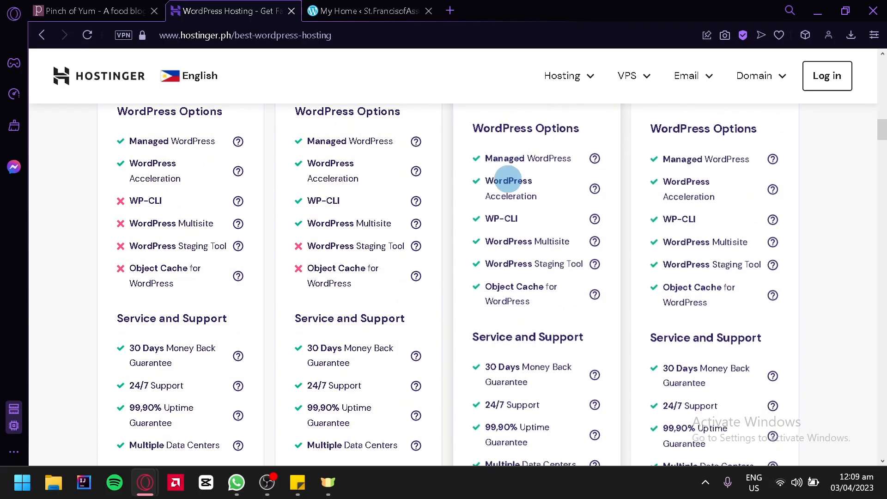
scroll(701, 214, "down", 1)
scroll(700, 214, "down", 3)
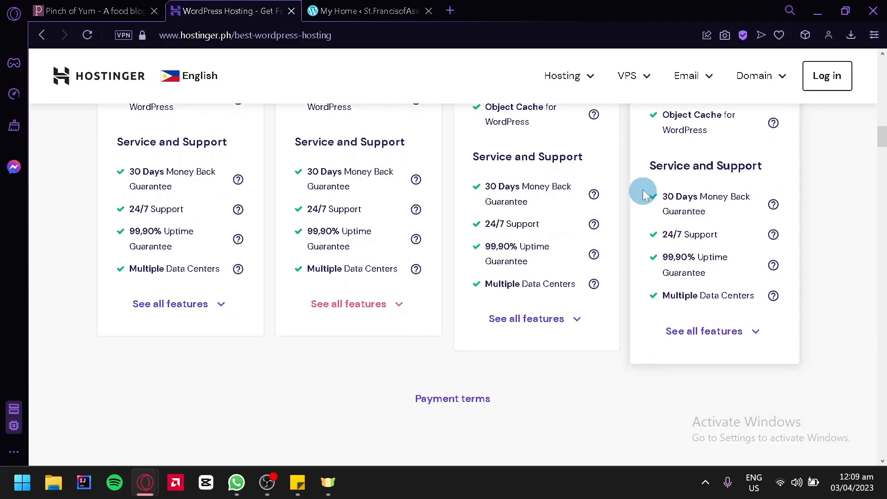
scroll(601, 229, "up", 15)
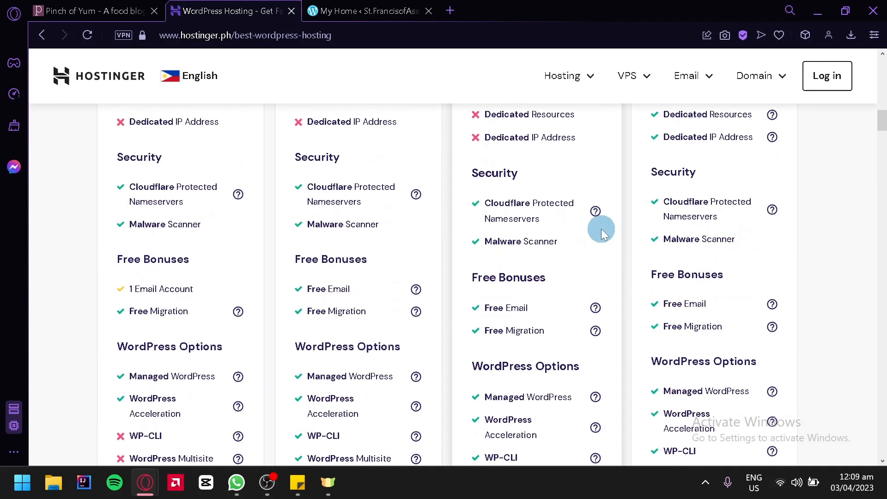
scroll(600, 230, "up", 4)
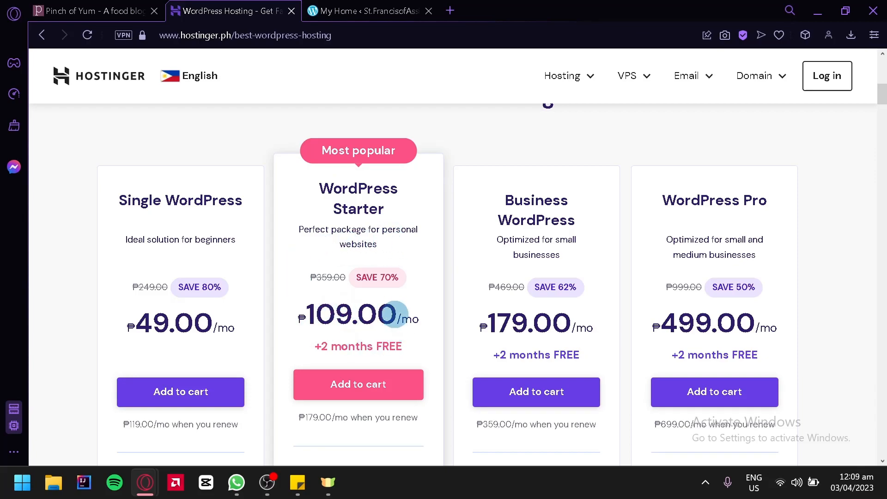
Scroll the cart page showing WordPress Starter as the selected plan
scroll(394, 313, "down", 5)
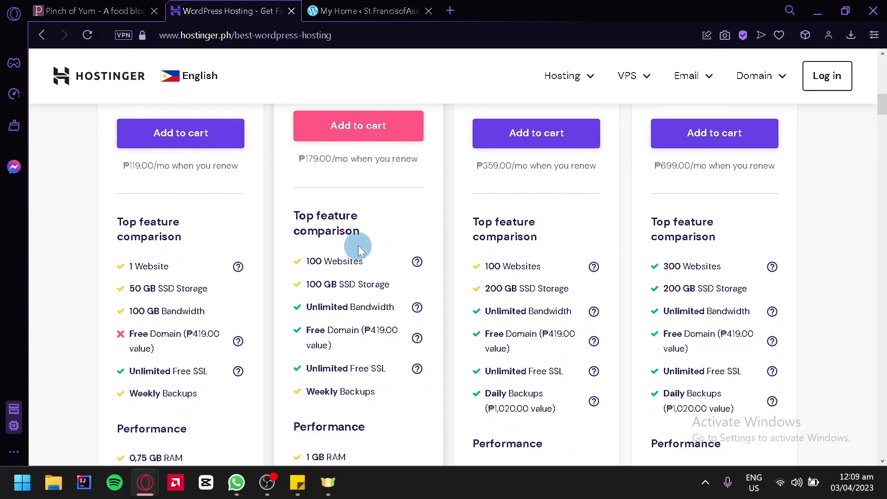
scroll(345, 240, "down", 3)
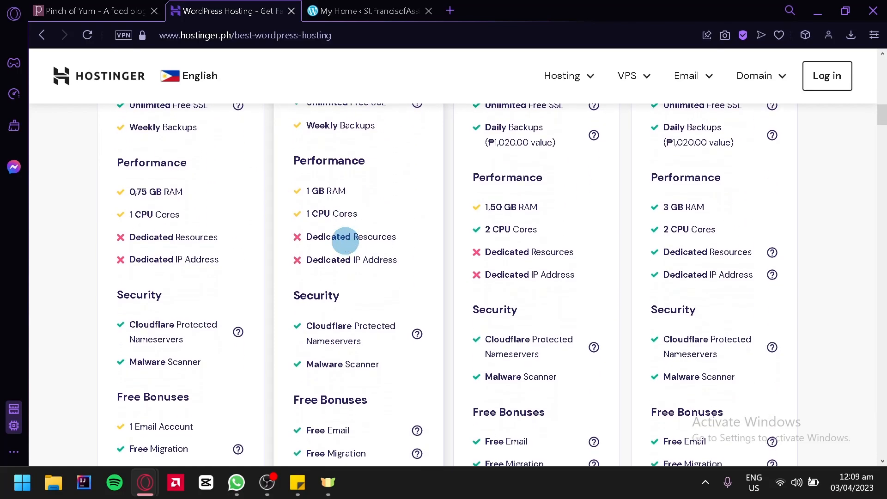
scroll(345, 240, "up", 8)
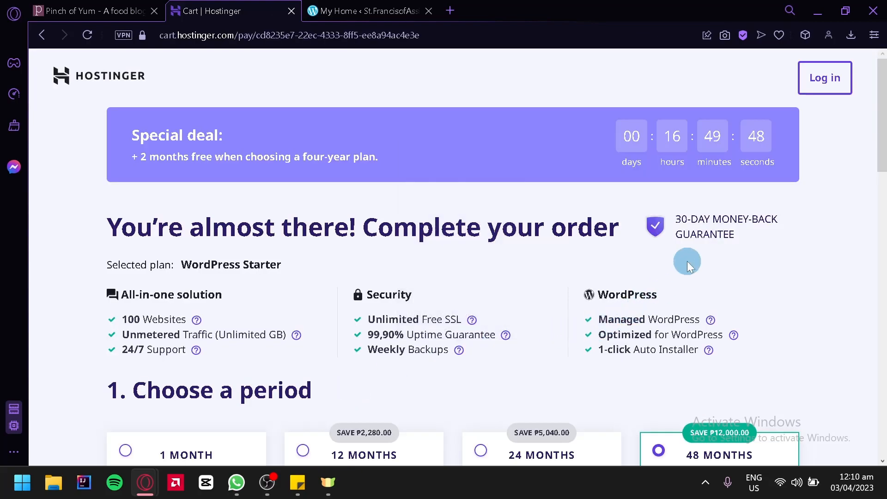
Choose the 1 MONTH billing period for WordPress Starter, at ₱359.00/month
scroll(687, 261, "down", 3)
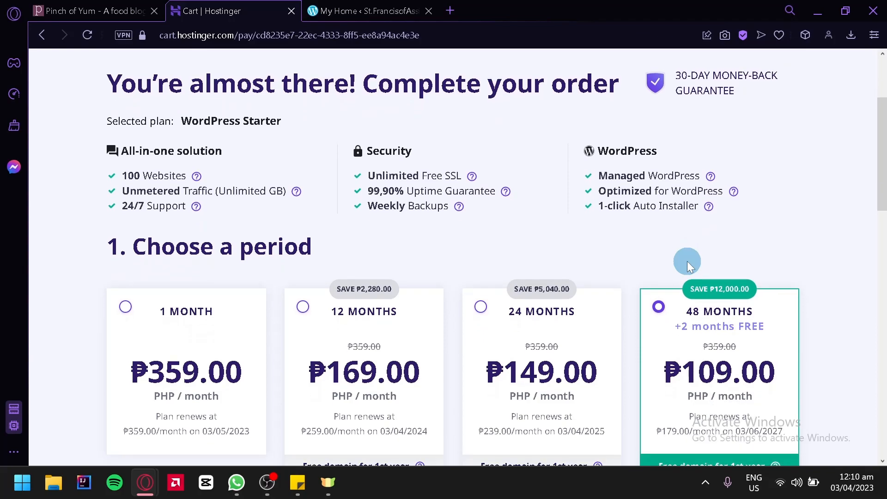
scroll(686, 262, "down", 3)
scroll(687, 262, "up", 3)
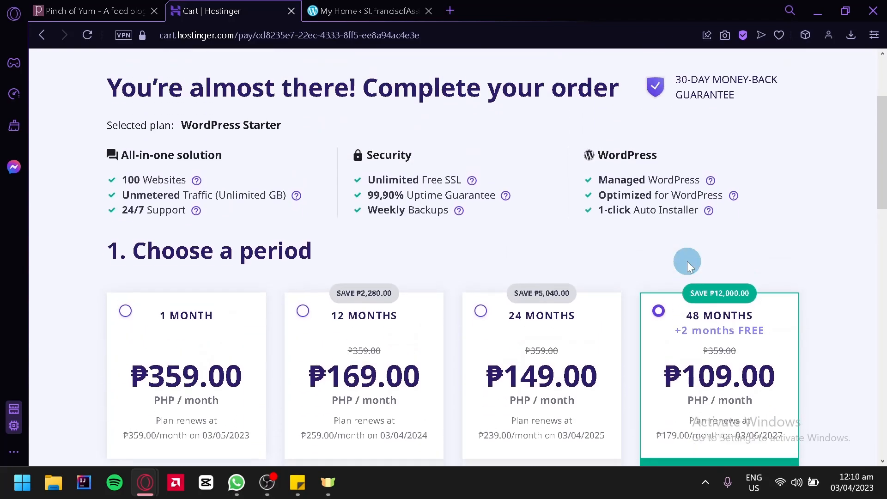
scroll(687, 262, "down", 2)
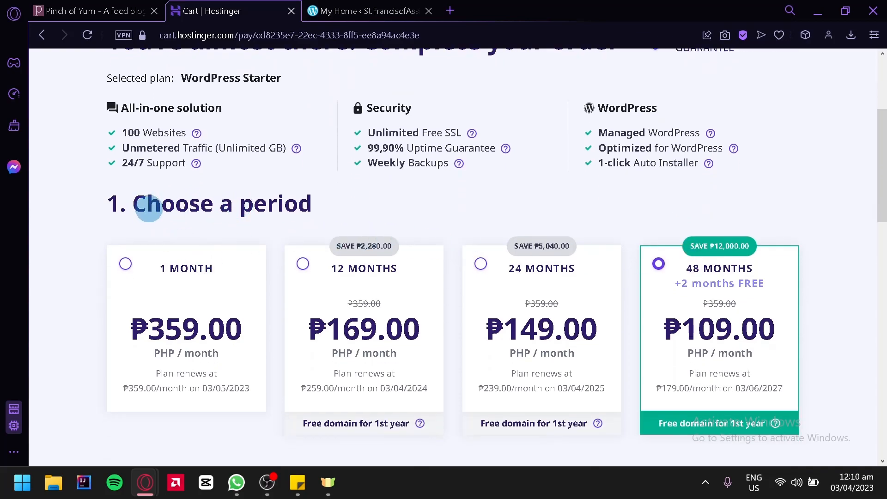
scroll(384, 232, "down", 2)
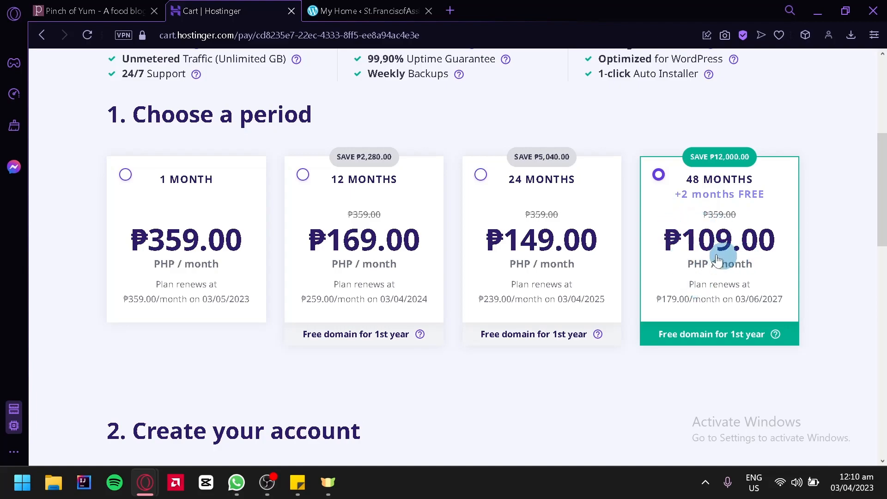
scroll(700, 267, "down", 1)
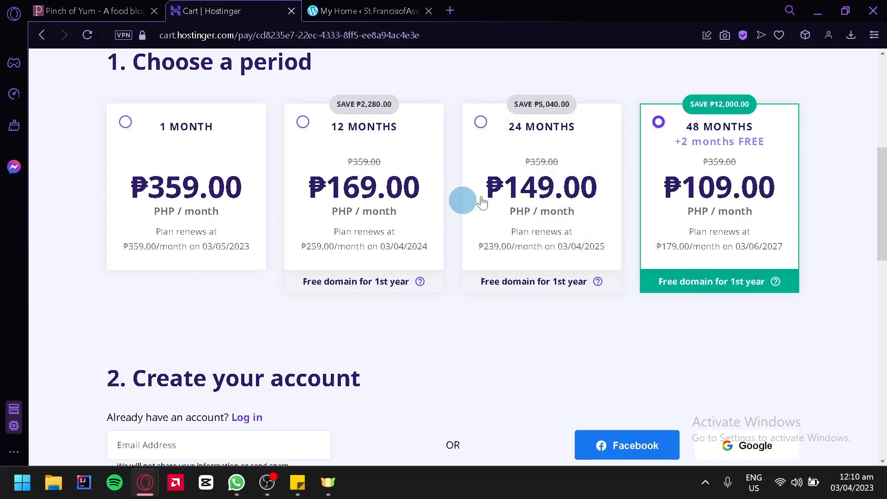
scroll(800, 235, "up", 1)
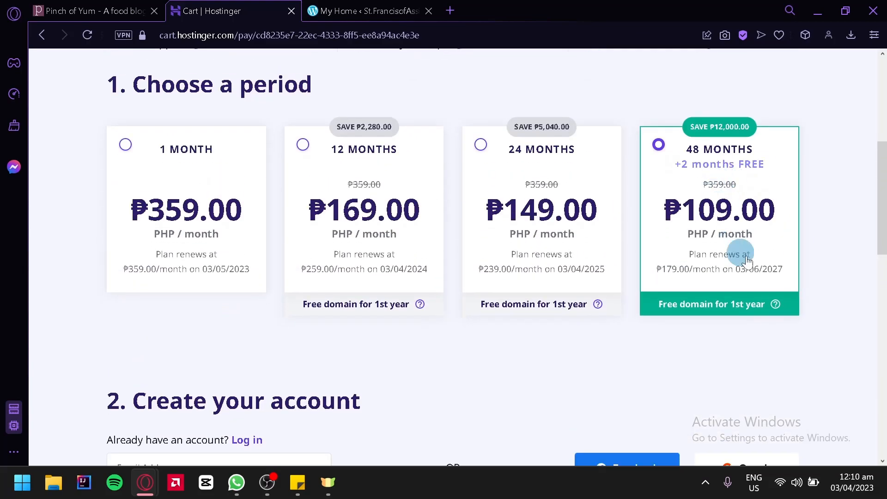
scroll(816, 319, "down", 10)
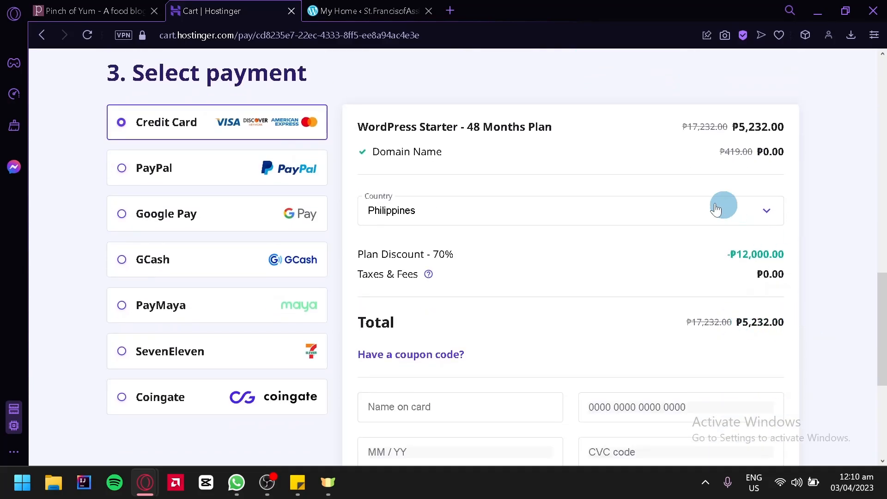
scroll(712, 206, "up", 6)
scroll(703, 203, "up", 4)
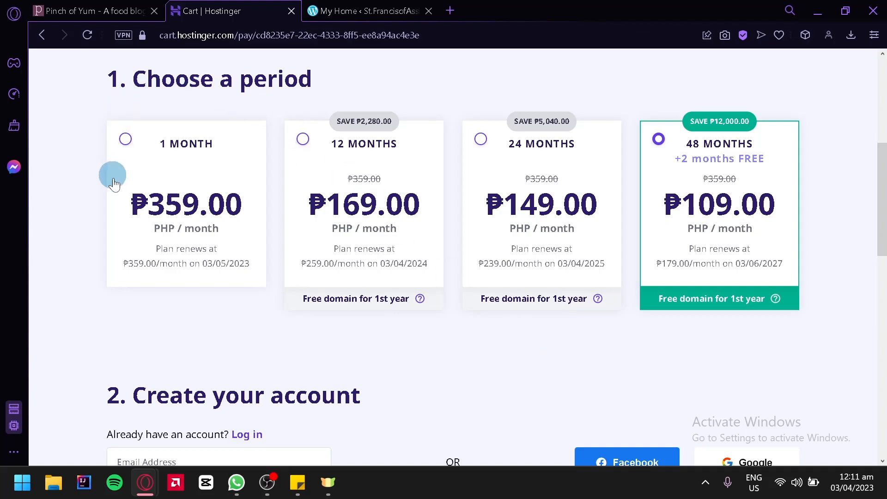
left_click(164, 190)
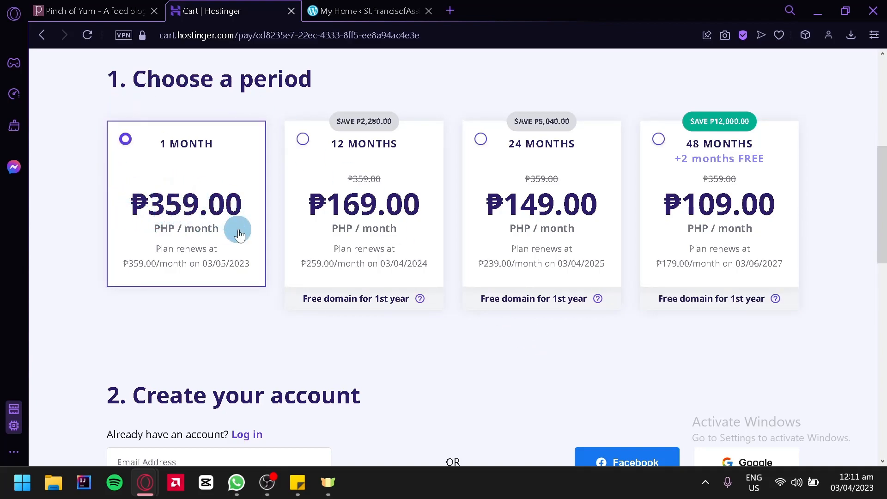
Review the ₱359.00 1 Month Plan order summary and expand the billing Country list
scroll(287, 326, "down", 10)
scroll(291, 327, "up", 2)
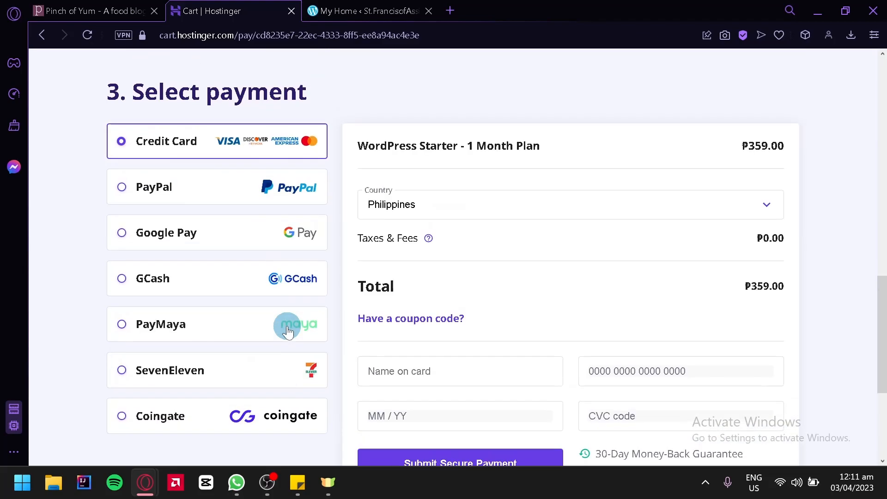
scroll(755, 217, "up", 8)
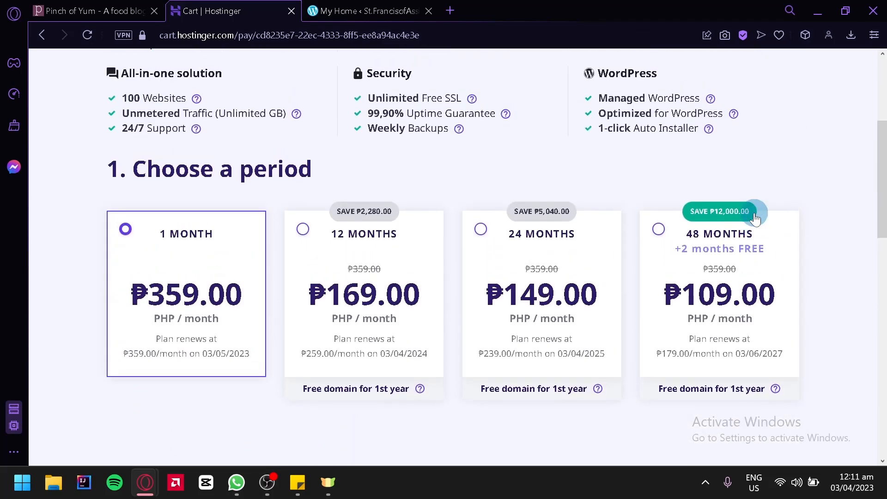
scroll(424, 372, "down", 2)
scroll(422, 366, "up", 1)
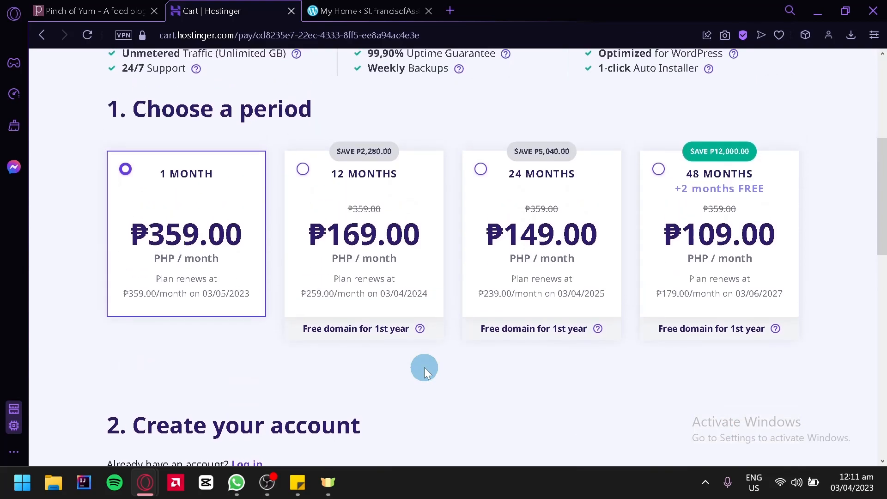
scroll(423, 367, "down", 2)
scroll(435, 352, "down", 8)
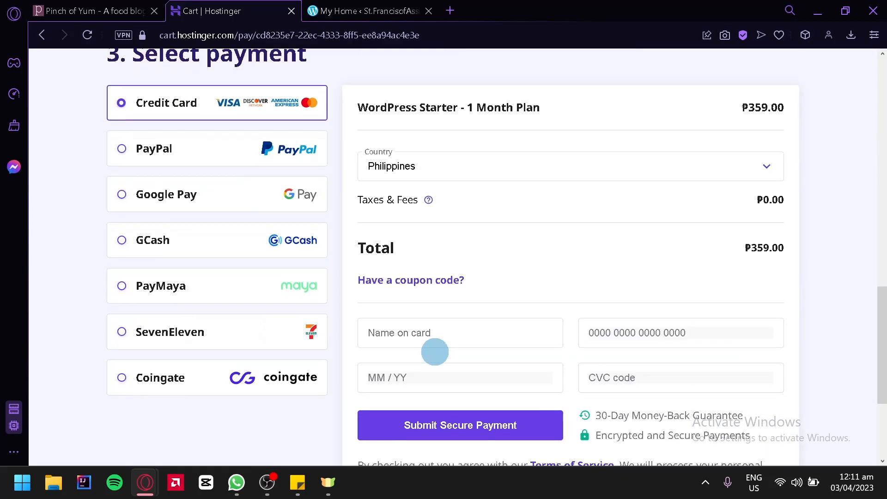
scroll(434, 351, "up", 8)
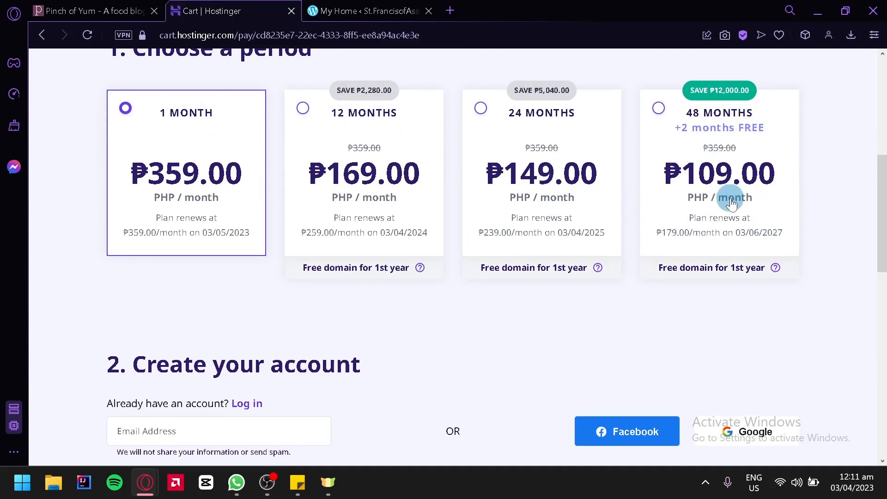
scroll(873, 260, "down", 4)
scroll(873, 259, "down", 5)
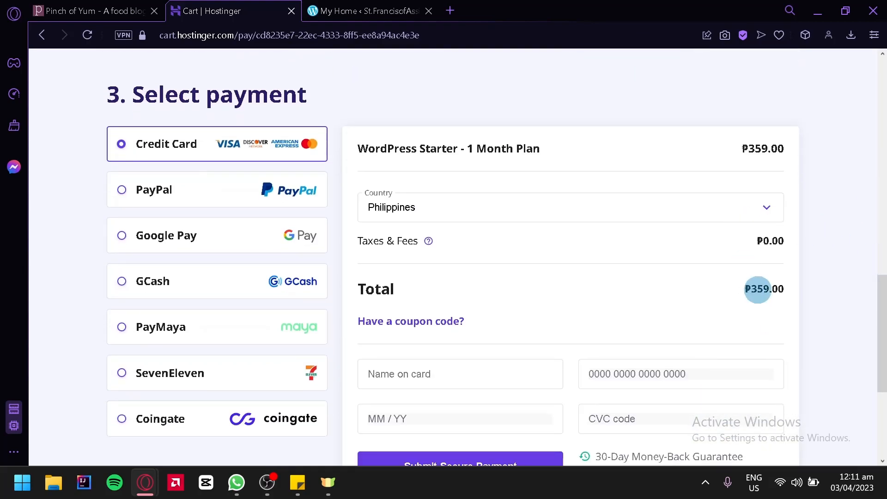
scroll(858, 197, "up", 6)
scroll(859, 196, "up", 4)
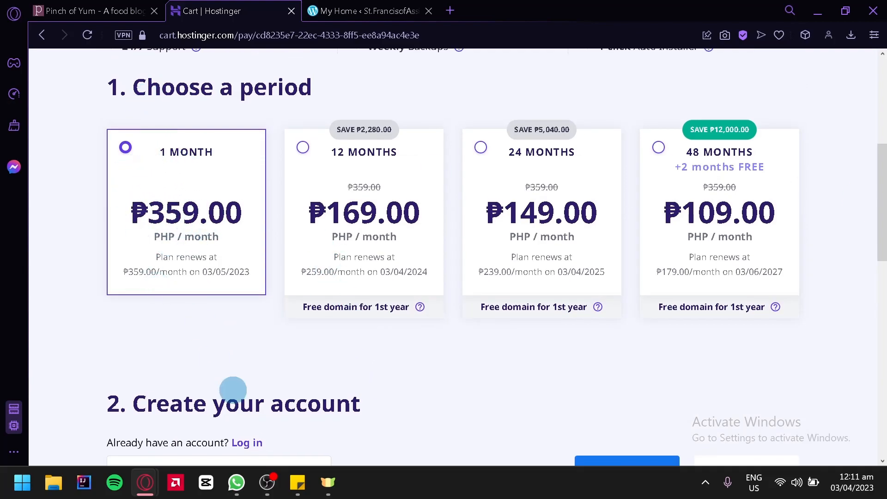
scroll(234, 392, "down", 7)
scroll(233, 395, "down", 5)
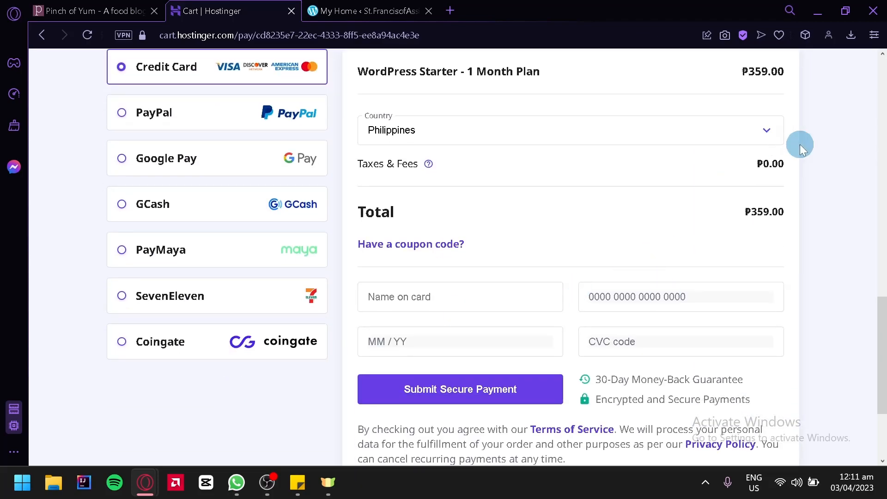
scroll(792, 159, "up", 2)
left_click(760, 199)
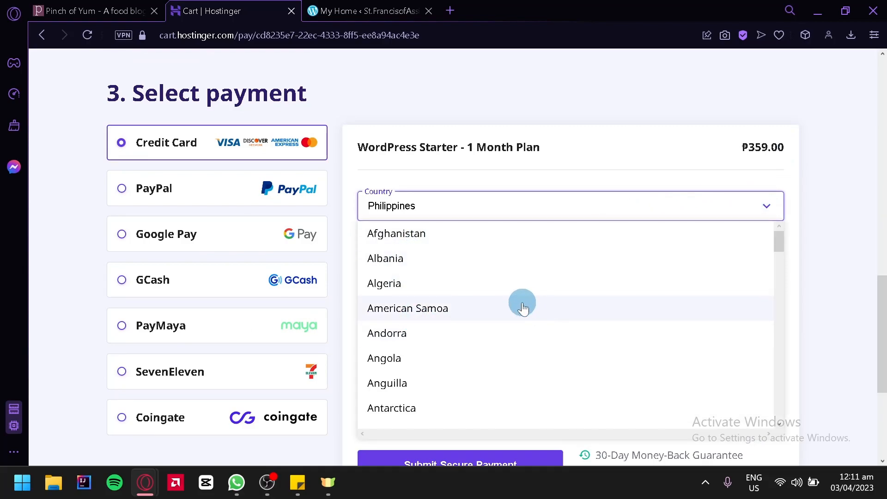
Set the billing country to United States
scroll(522, 306, "down", 4)
scroll(497, 305, "down", 20)
left_click(470, 301)
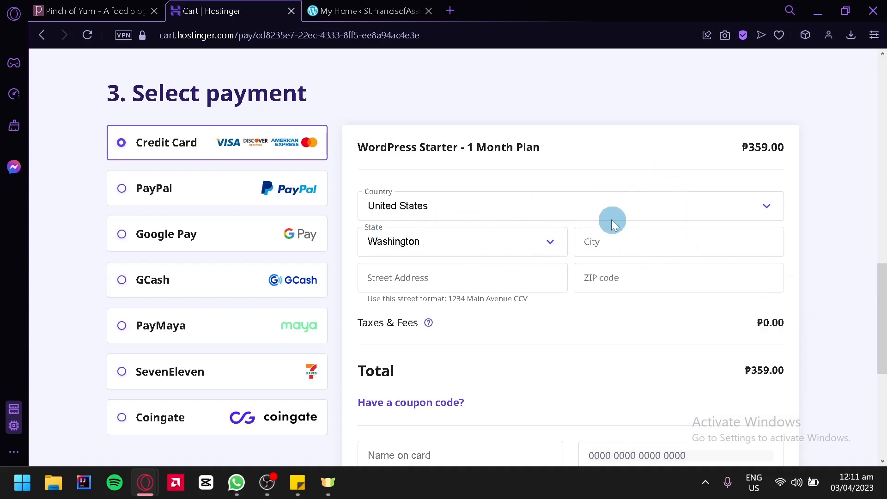
Change the billing country back to Philippines
left_click(592, 209)
scroll(550, 249, "down", 20)
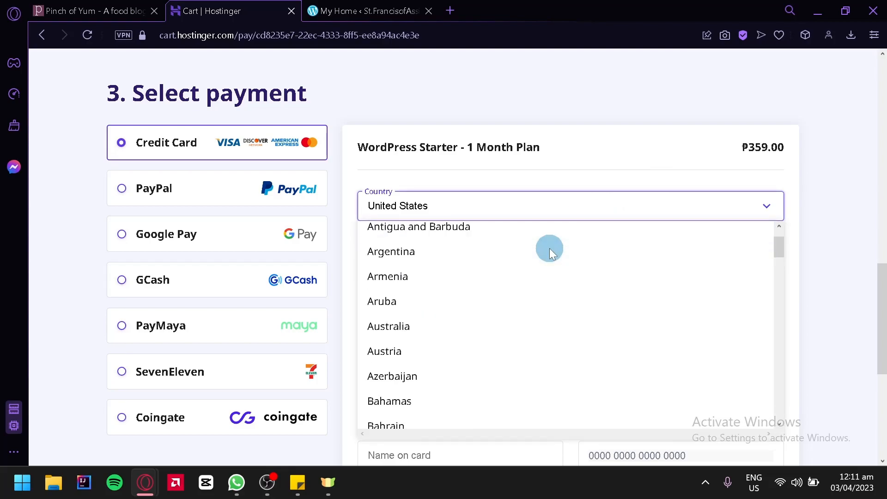
scroll(550, 248, "down", 20)
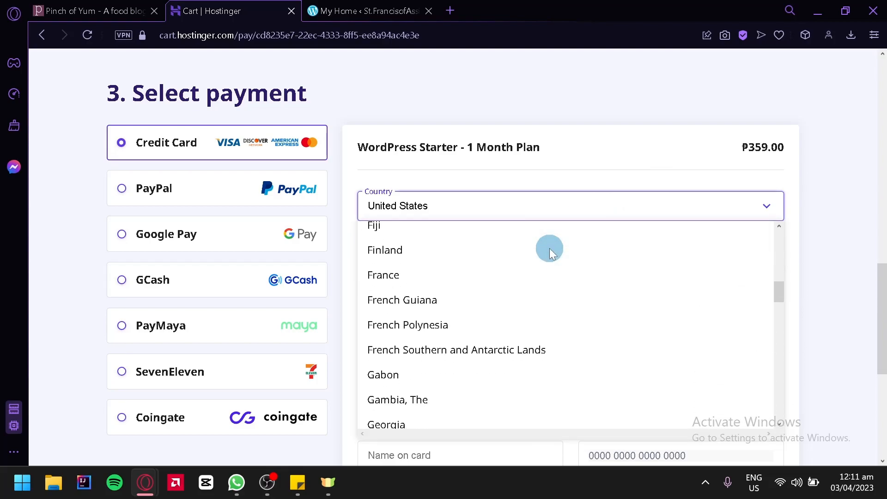
scroll(550, 253, "down", 20)
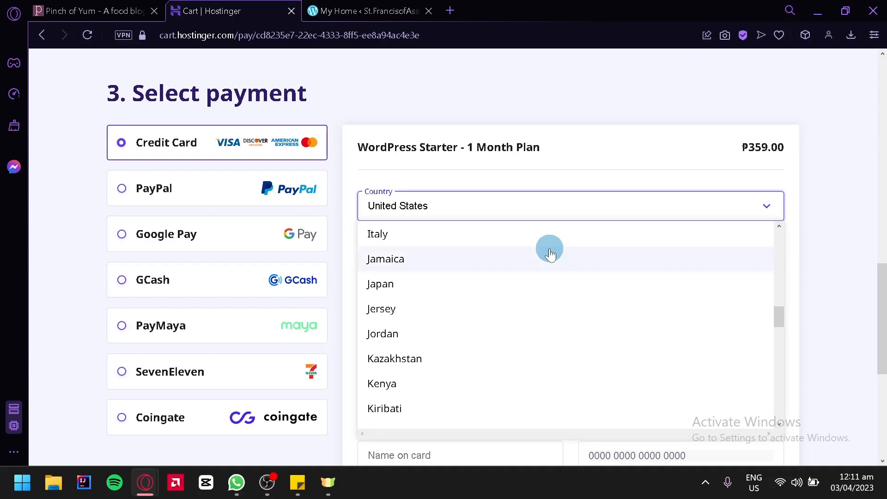
scroll(550, 253, "down", 12)
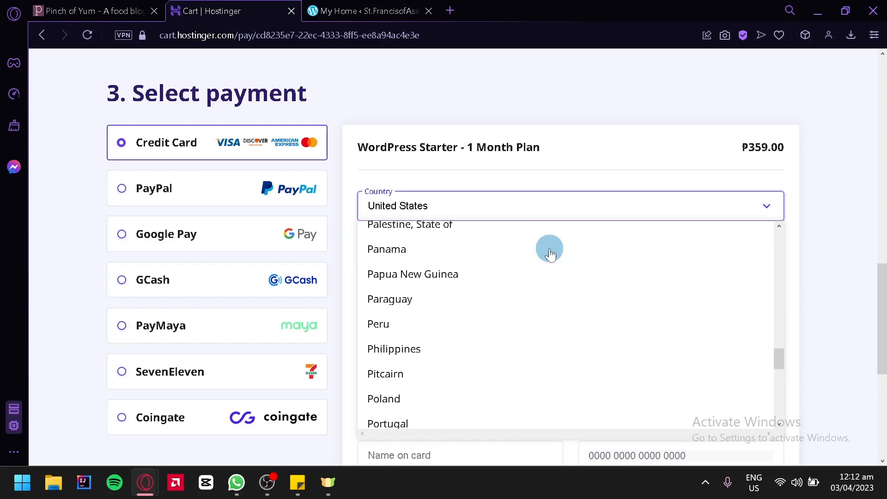
left_click(459, 354)
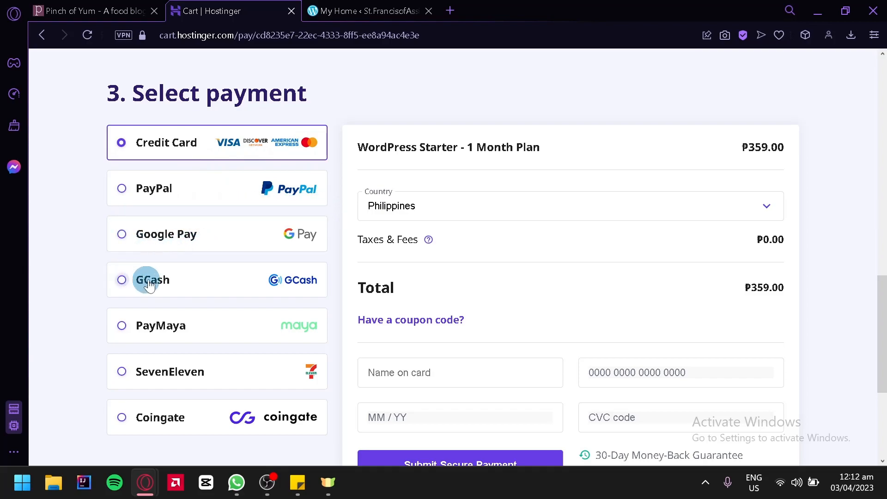
scroll(214, 298, "down", 1)
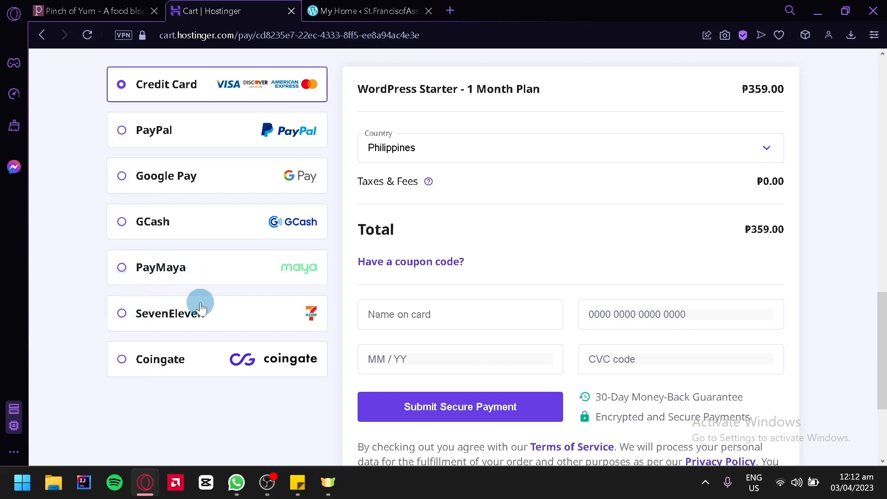
scroll(201, 308, "down", 1)
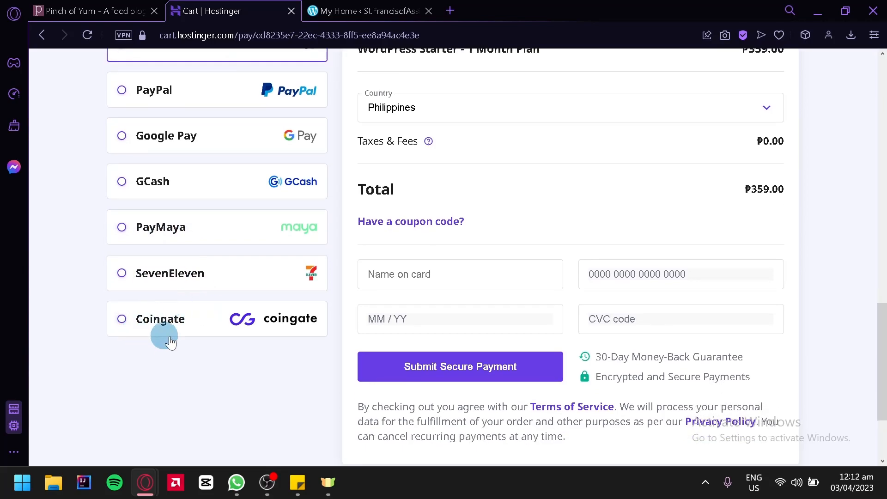
right_click(202, 336)
left_click(193, 357)
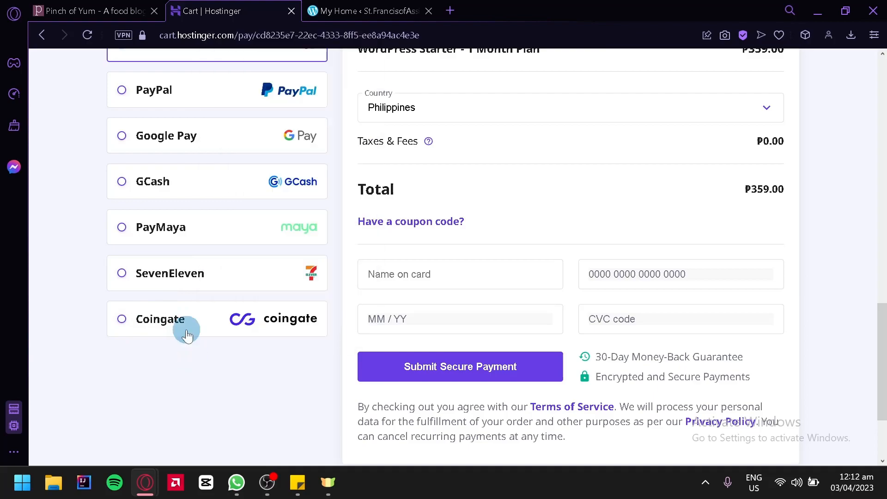
scroll(228, 319, "up", 3)
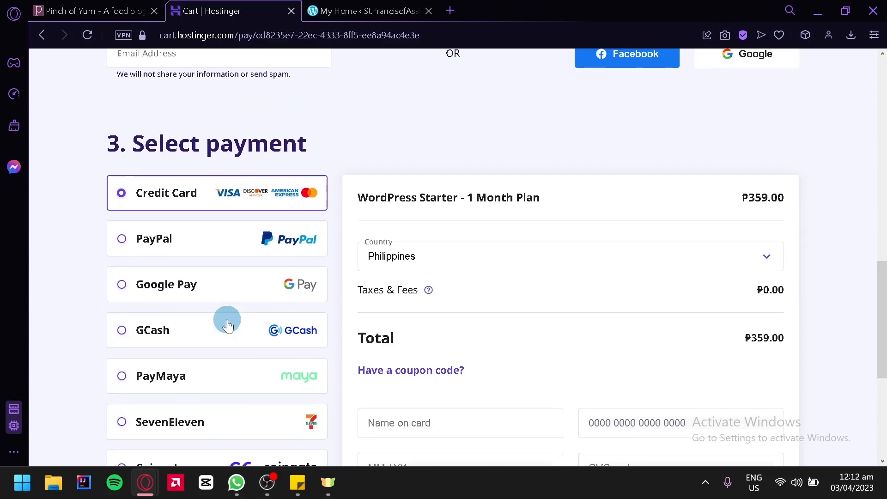
scroll(228, 321, "down", 2)
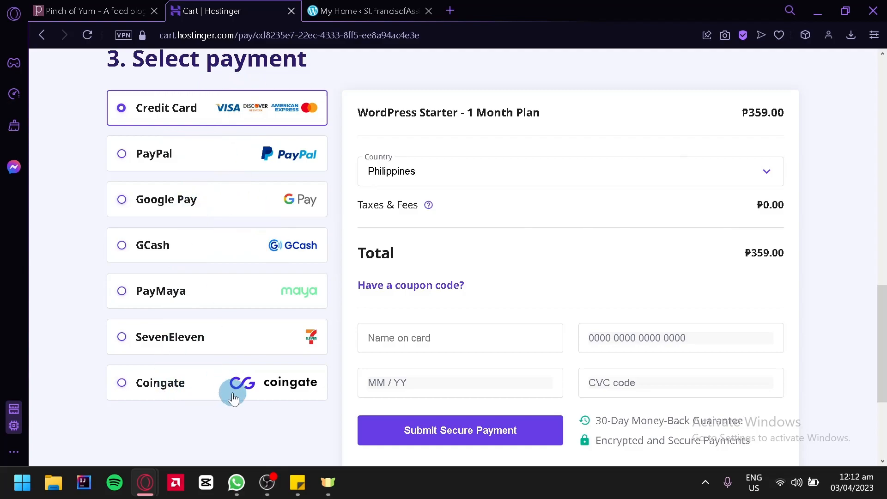
scroll(576, 232, "down", 4)
scroll(576, 232, "up", 4)
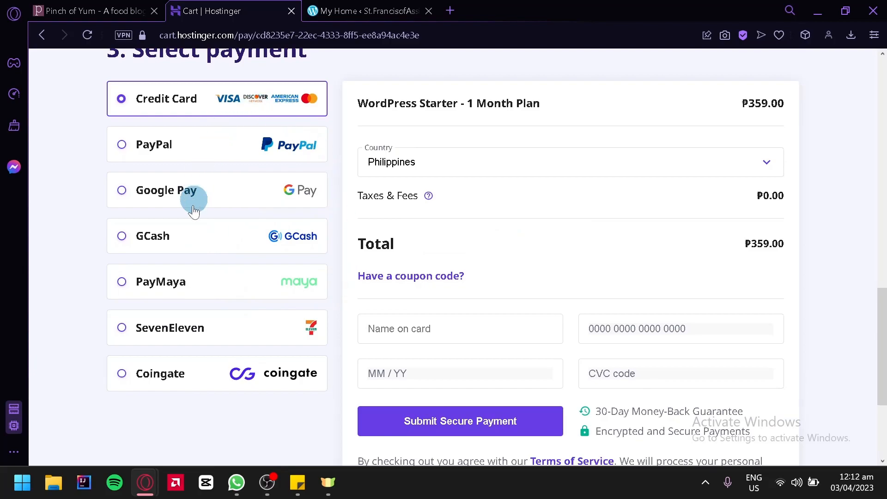
scroll(532, 265, "down", 1)
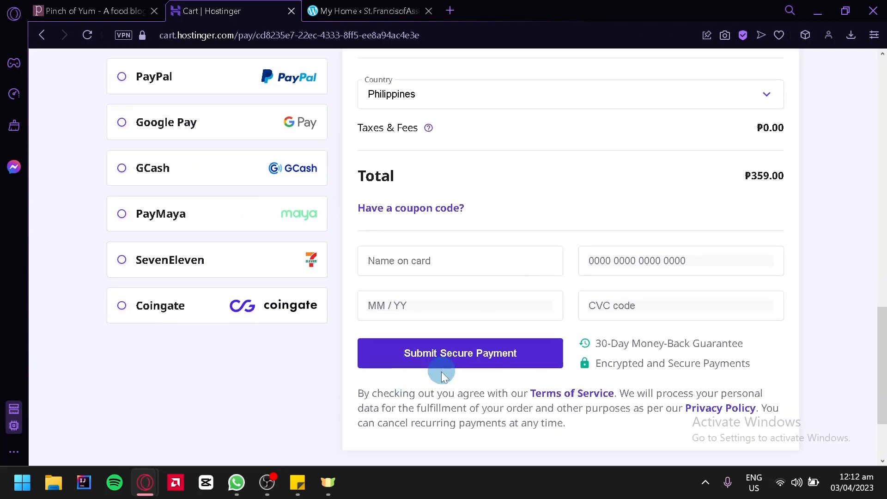
scroll(450, 402, "up", 2)
scroll(450, 402, "up", 10)
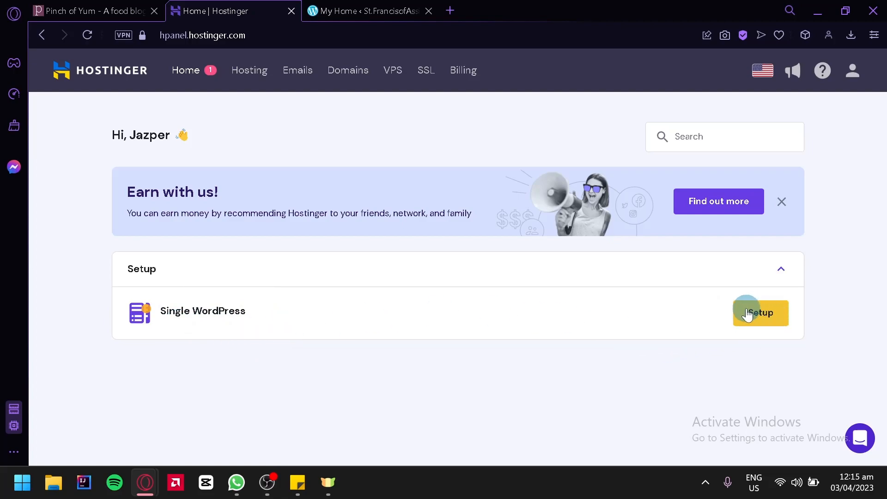
Launch Setup for the Single WordPress plan from hPanel Home
left_click(768, 307)
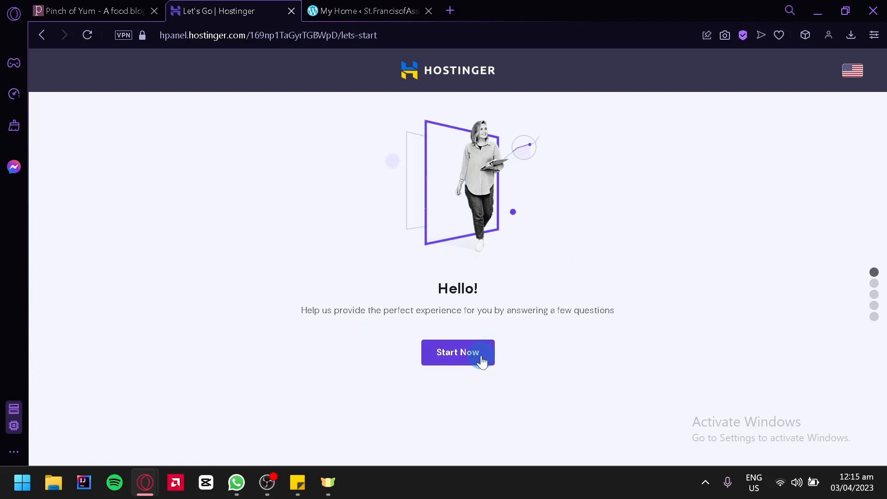
Start the setup survey and answer 'I'm creating it for myself'
left_click(481, 357)
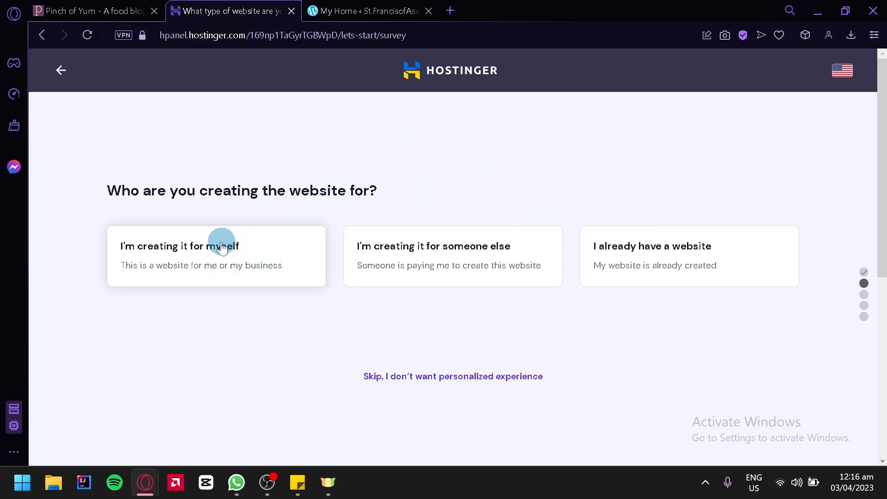
left_click(271, 258)
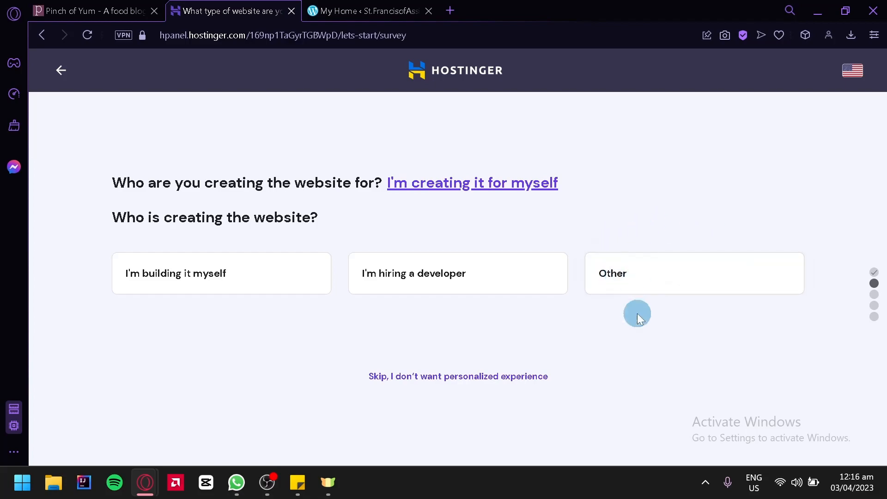
Answer the survey with building it myself, Blog as site type, and 'Yes please' for help
left_click(232, 292)
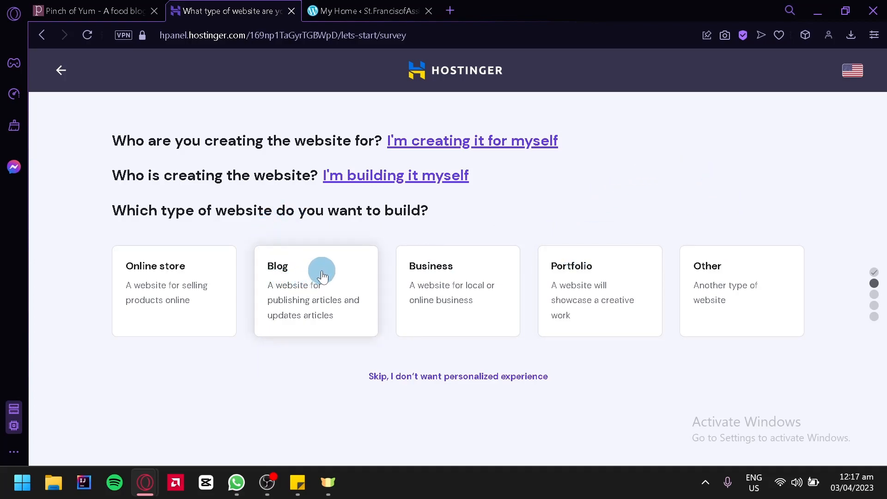
left_click(339, 319)
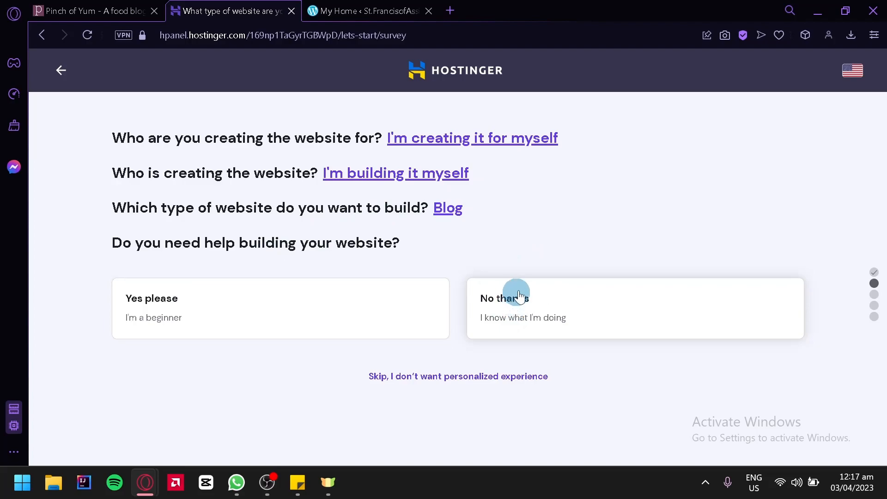
left_click(205, 302)
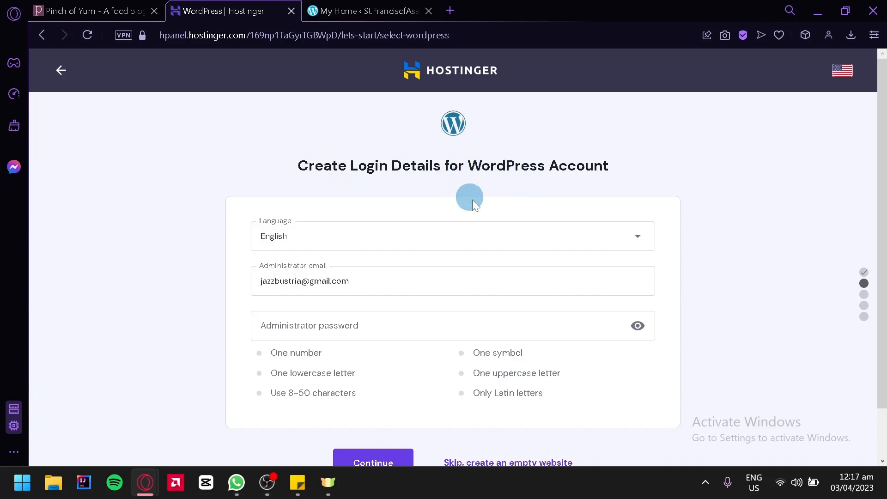
Enter a strong WordPress administrator password and submit the login details
scroll(483, 208, "down", 1)
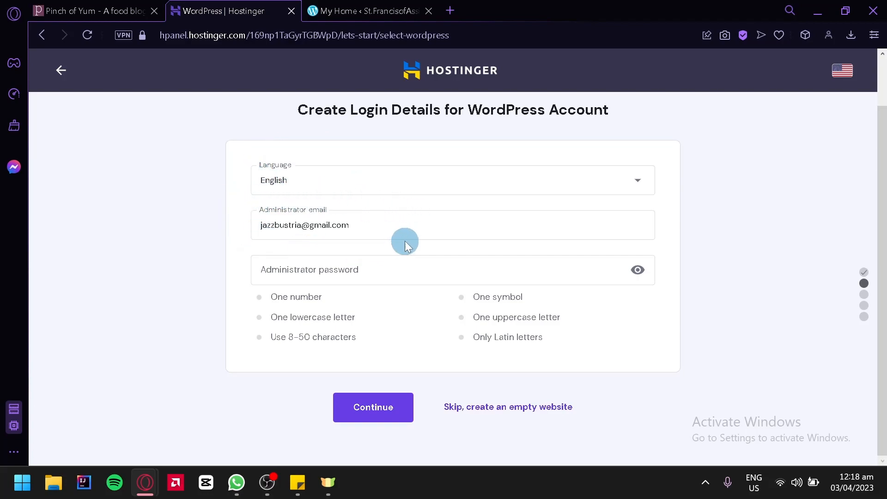
left_click(309, 273)
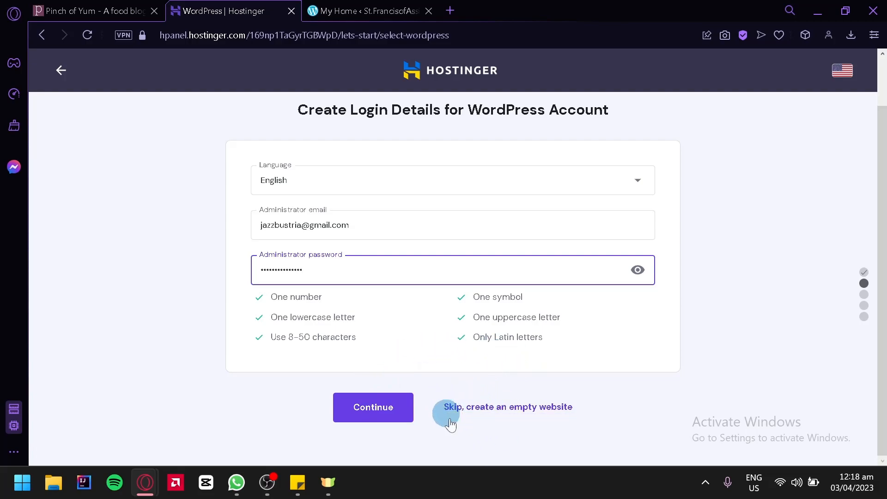
left_click(359, 421)
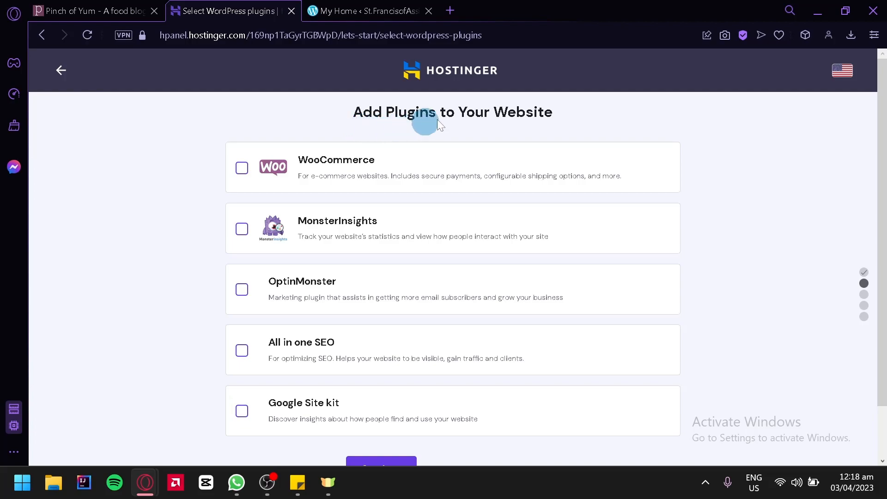
Skip adding plugins such as WooCommerce and MonsterInsights for now
scroll(596, 106, "down", 2)
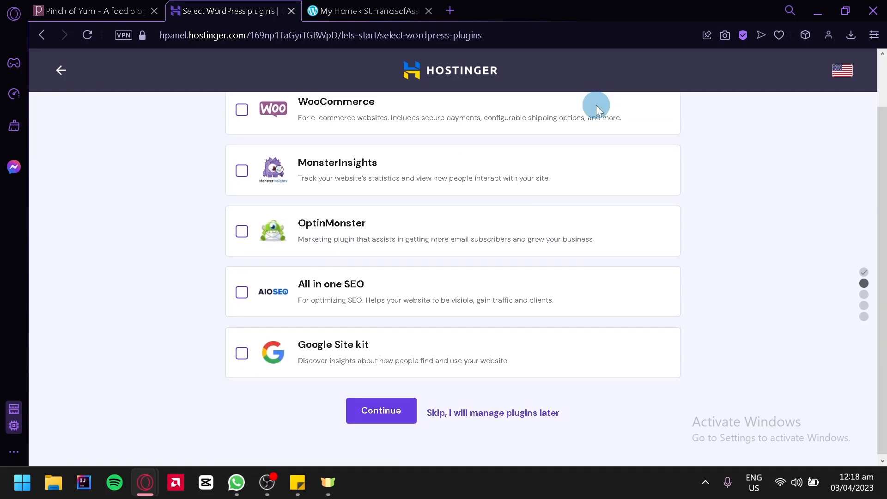
scroll(597, 106, "up", 2)
scroll(596, 105, "down", 1)
scroll(597, 106, "up", 1)
scroll(597, 106, "down", 1)
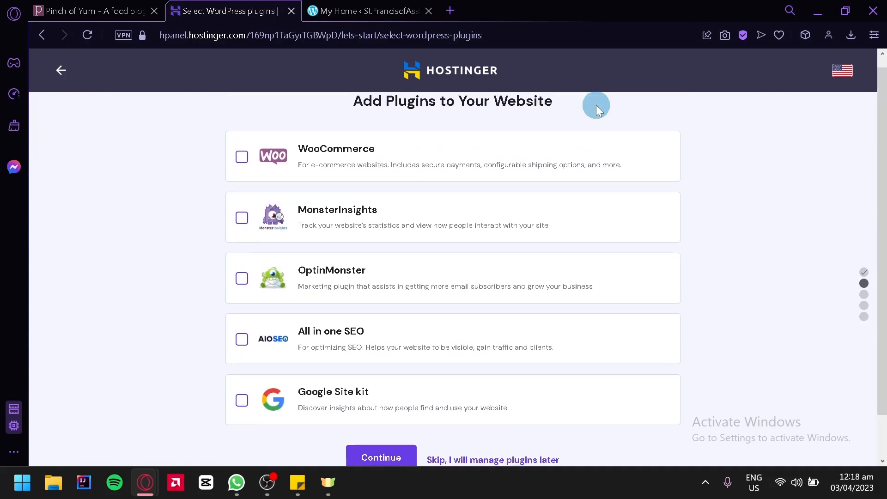
scroll(597, 105, "down", 1)
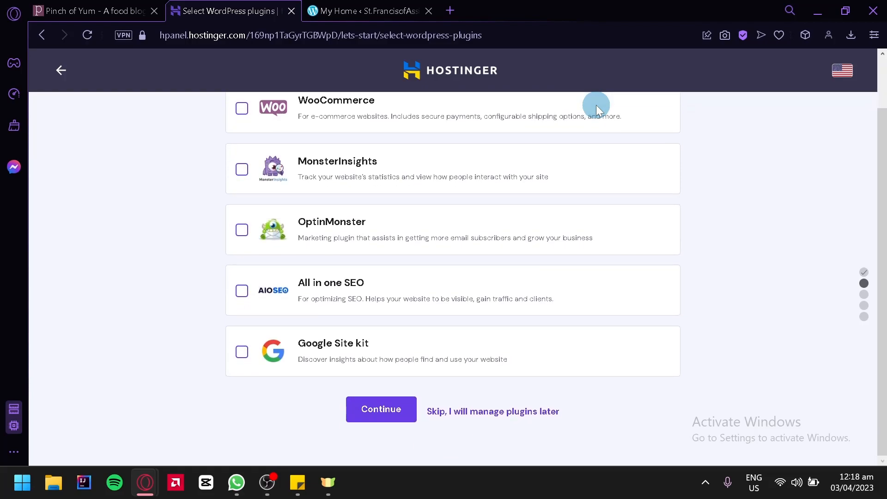
left_click(525, 413)
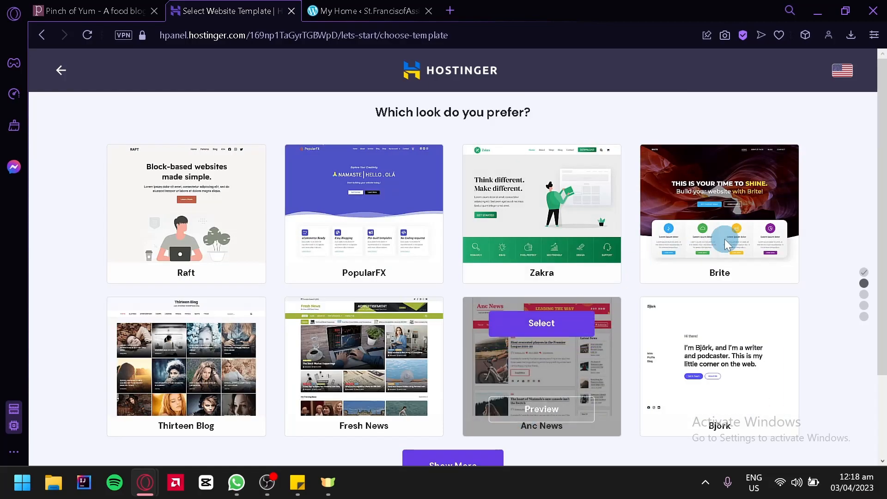
Preview the Raft template from the 'Which look do you prefer?' choices
scroll(825, 213, "down", 2)
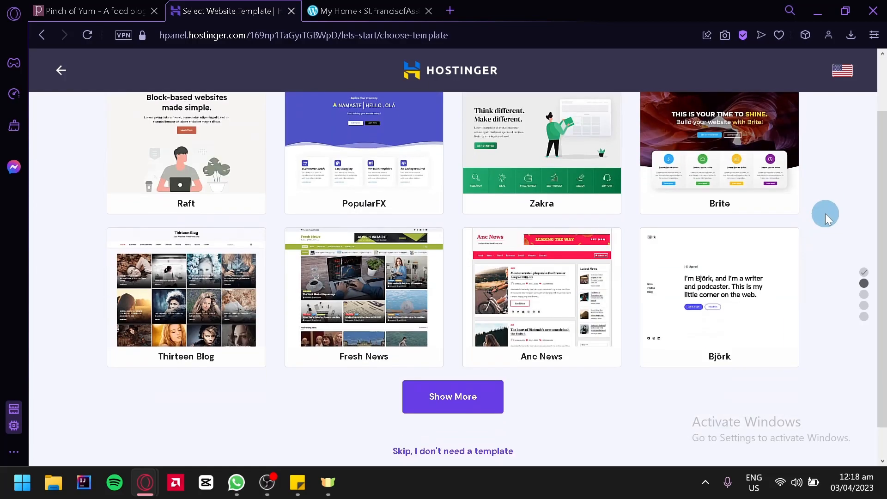
scroll(826, 213, "up", 2)
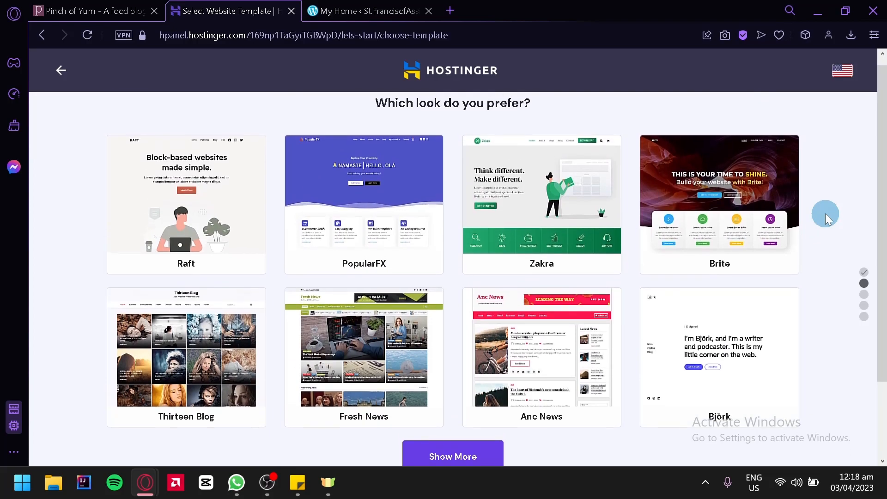
mouse_move(182, 265)
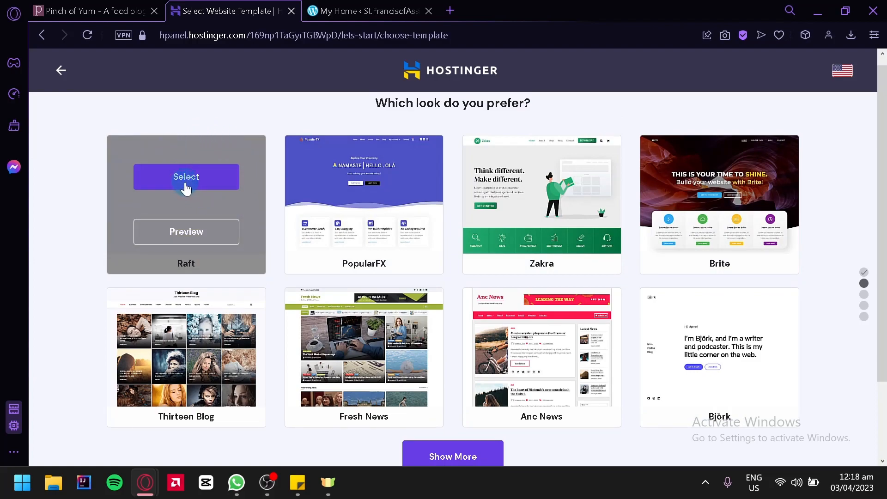
left_click(163, 237)
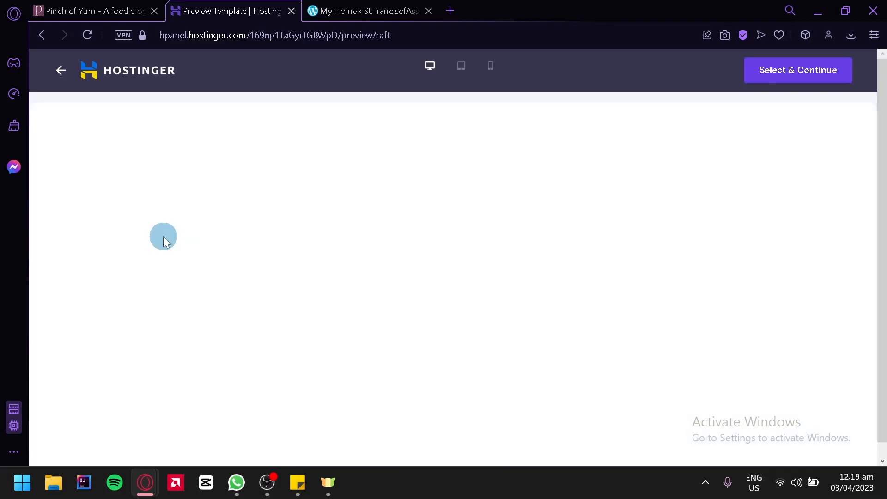
Preview the Raft template at tablet, phone and desktop widths, then go back to the template list
scroll(411, 248, "down", 7)
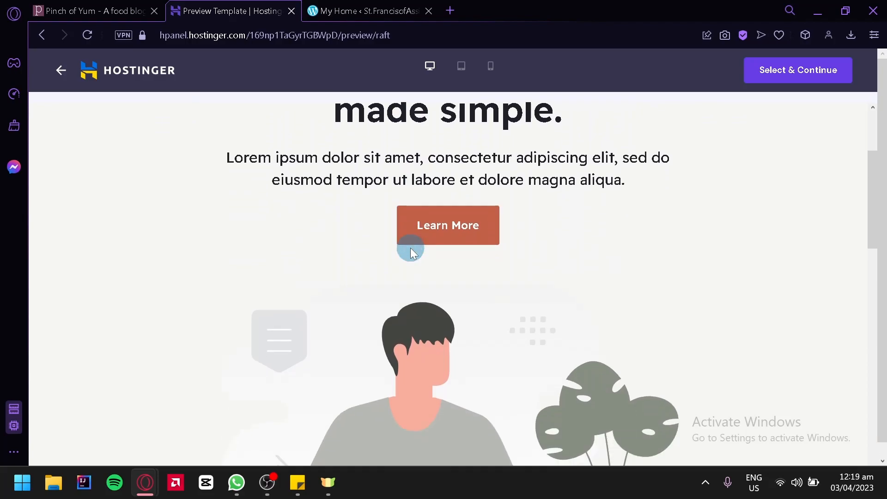
scroll(410, 248, "down", 5)
scroll(411, 248, "up", 12)
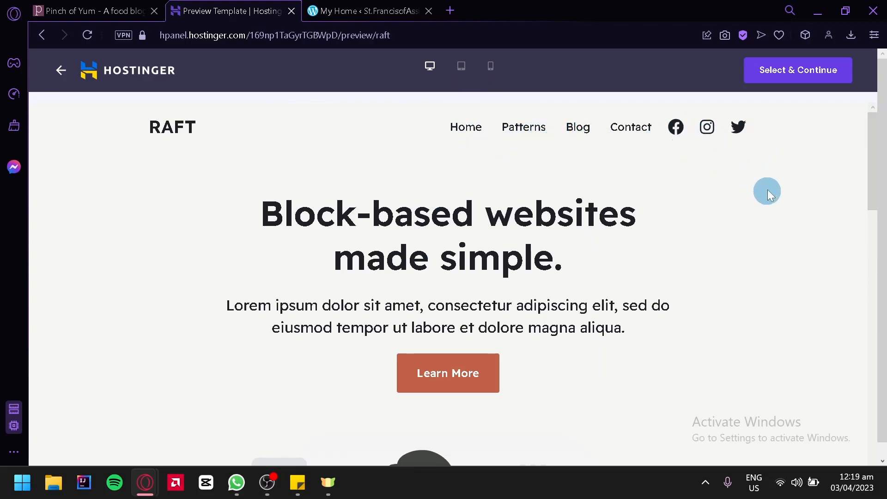
left_click(462, 78)
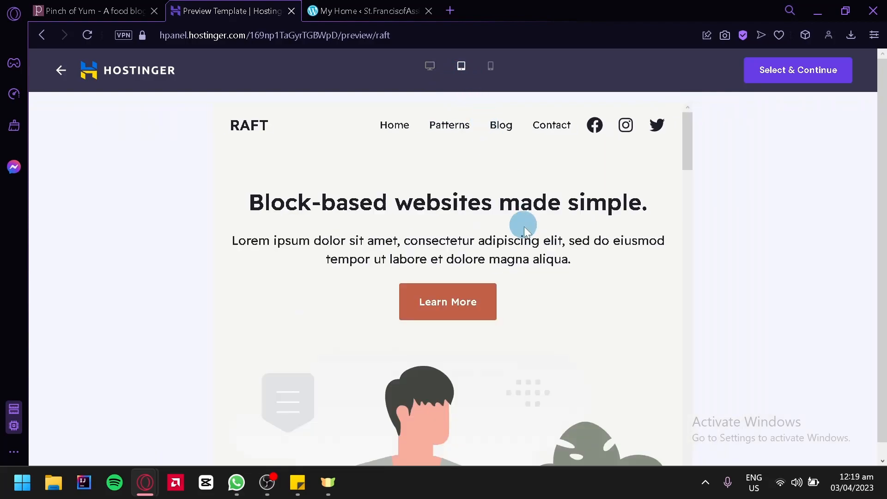
scroll(528, 228, "down", 4)
scroll(529, 228, "up", 5)
left_click(490, 66)
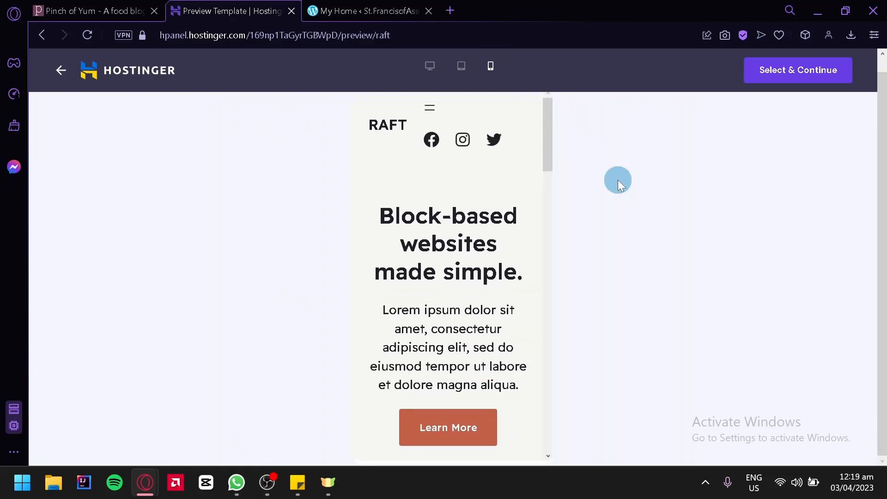
left_click(432, 68)
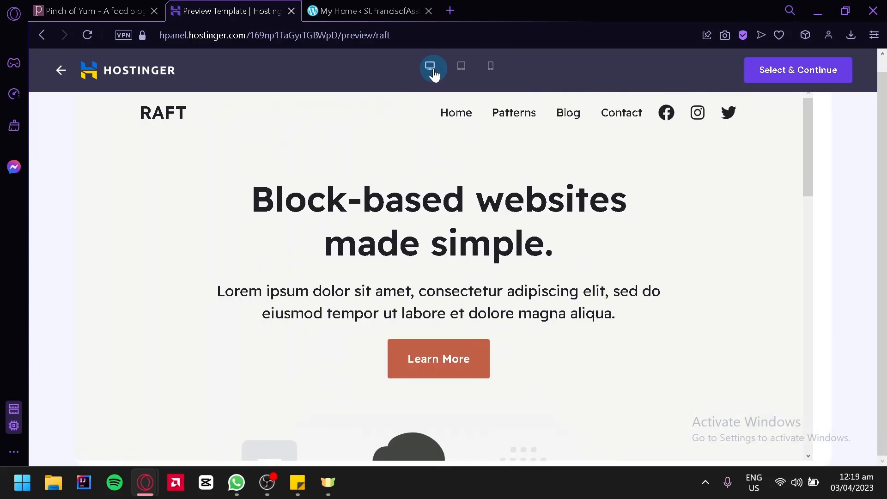
scroll(341, 206, "down", 5)
scroll(341, 207, "up", 3)
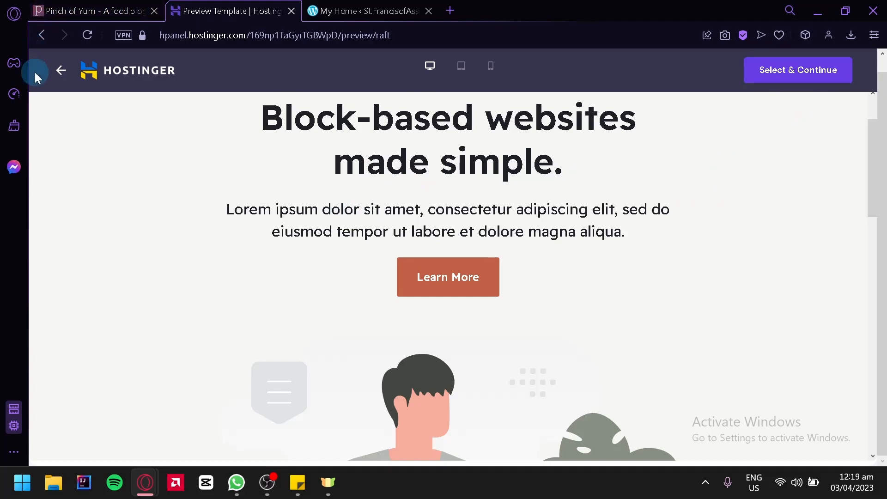
left_click(61, 72)
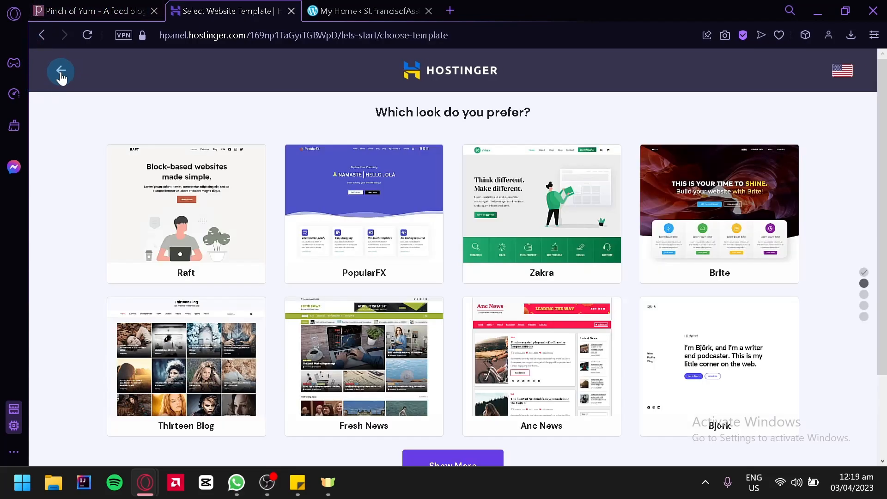
Load two more rows of templates to browse
scroll(108, 206, "down", 3)
scroll(108, 207, "up", 1)
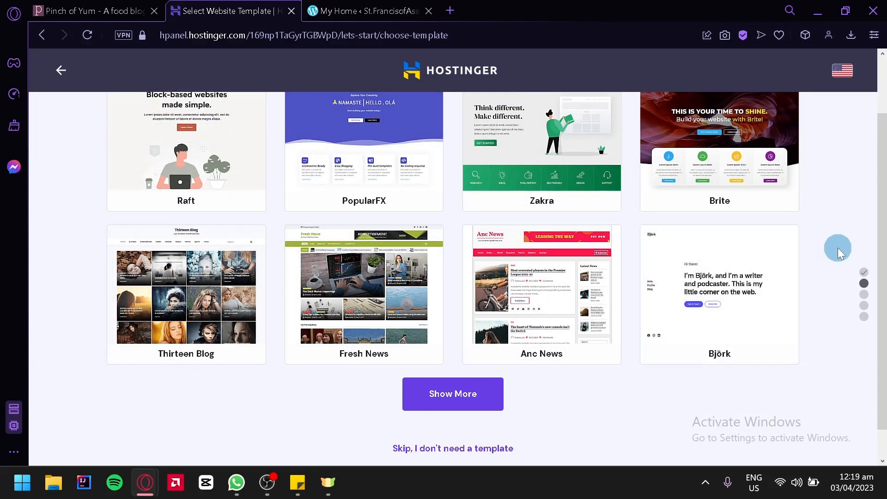
scroll(832, 242, "down", 1)
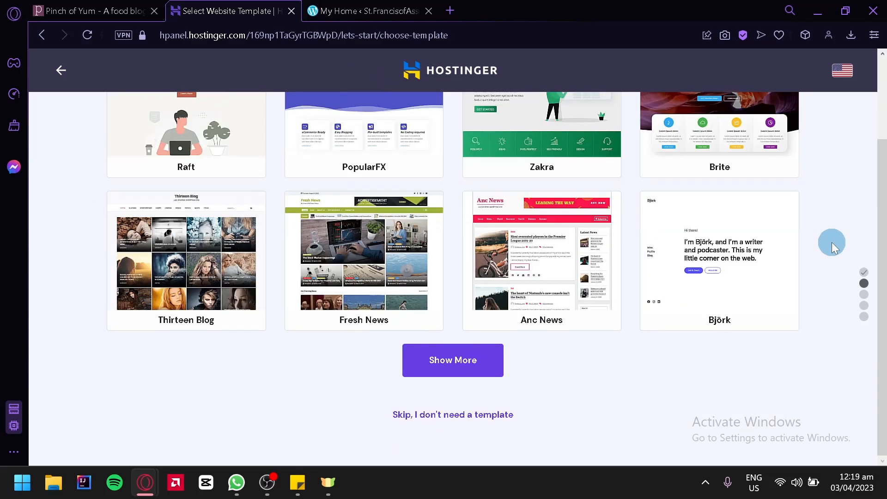
left_click(466, 368)
scroll(466, 368, "down", 5)
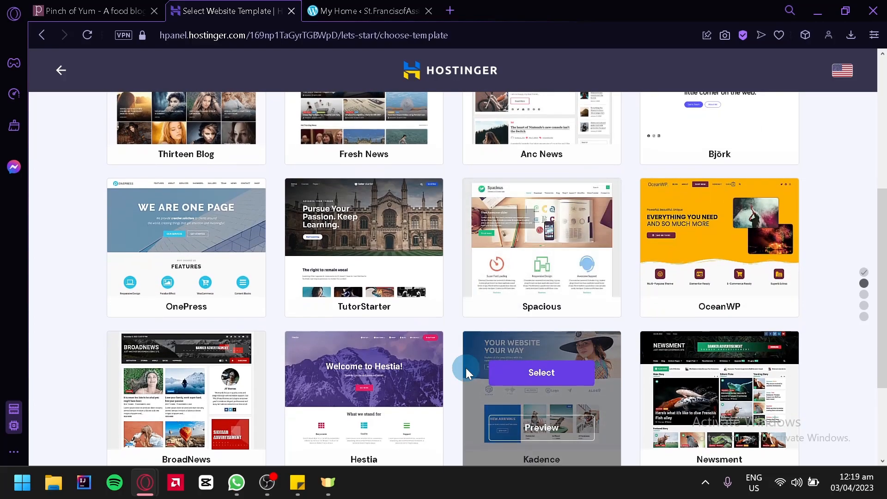
scroll(466, 368, "down", 2)
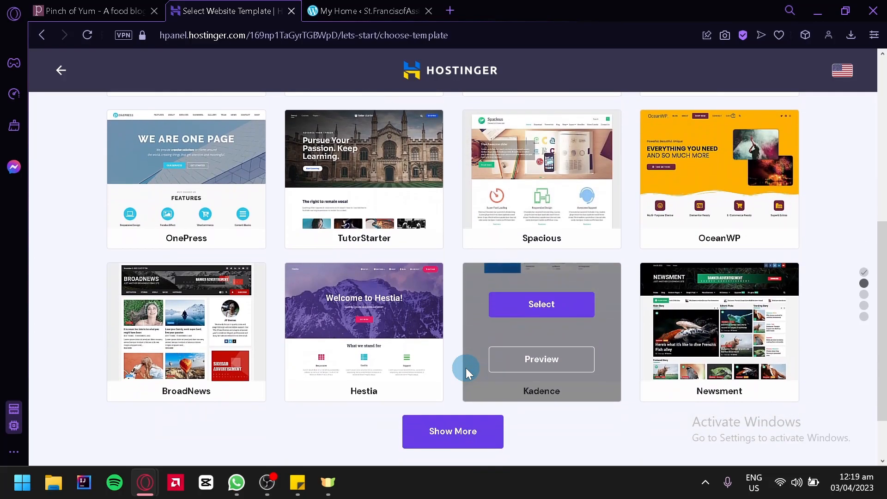
left_click(470, 434)
Skip choosing a template and continue to the website naming step
scroll(469, 428, "down", 7)
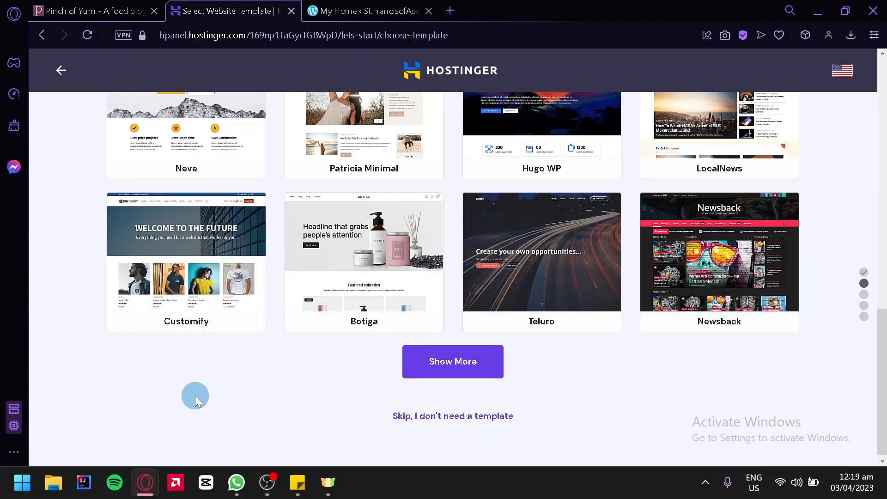
scroll(194, 396, "up", 5)
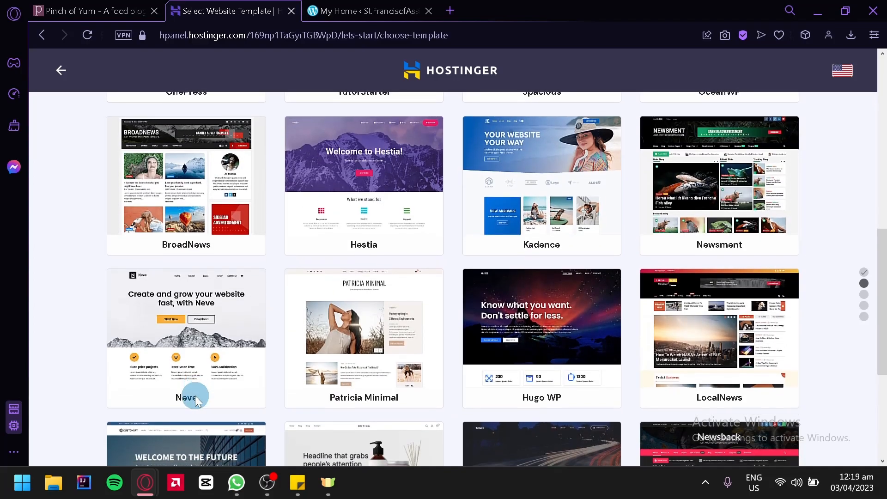
scroll(193, 397, "down", 5)
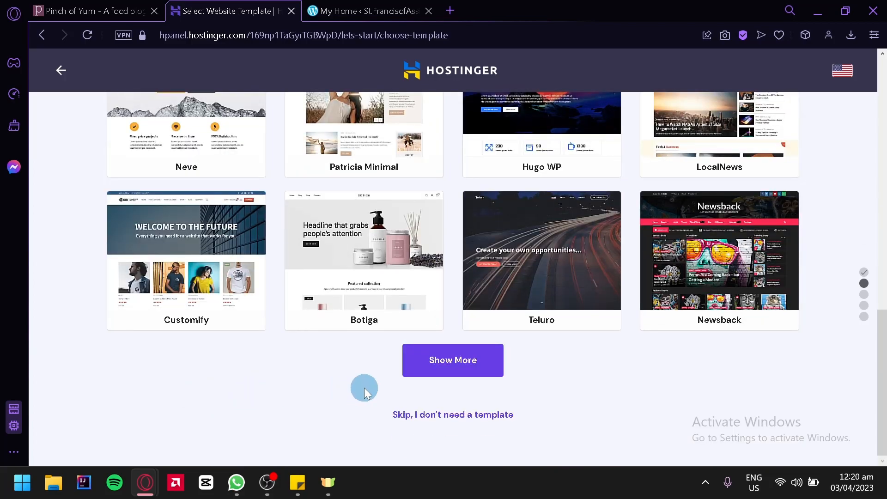
left_click(457, 417)
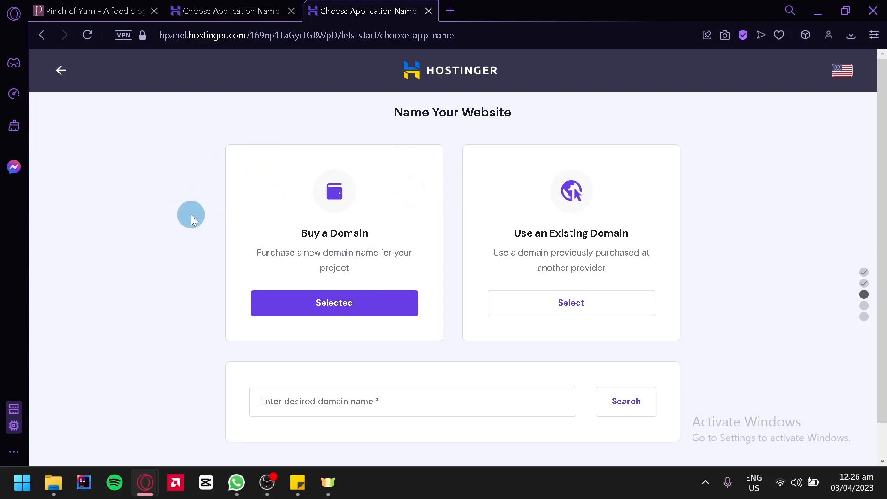
Search the coffeeworld.co domain from the autofill suggestion and see it's already taken
scroll(190, 215, "down", 1)
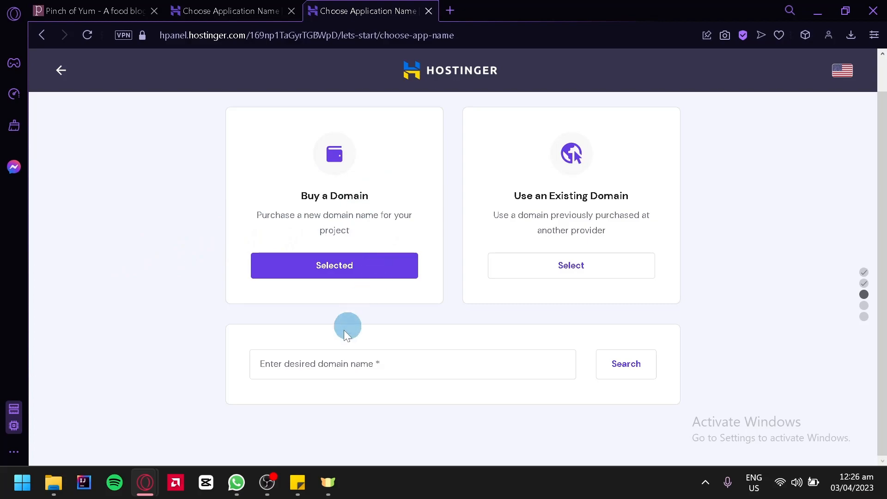
left_click(313, 369)
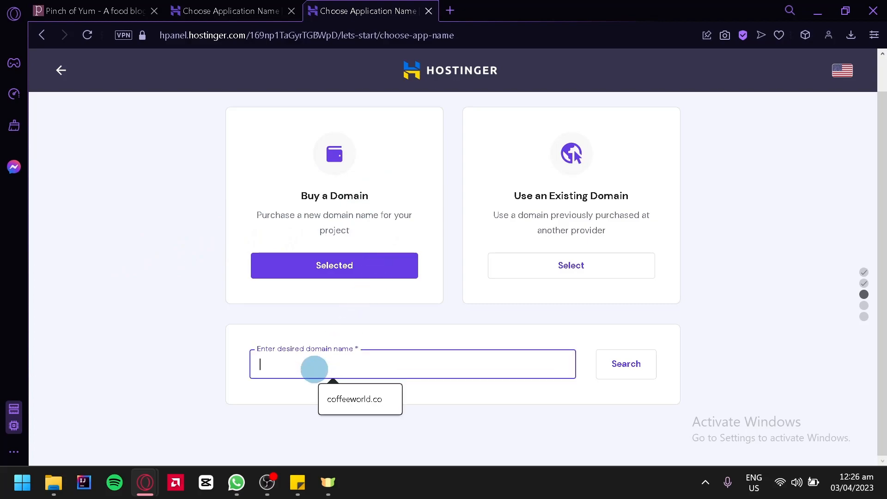
left_click(346, 397)
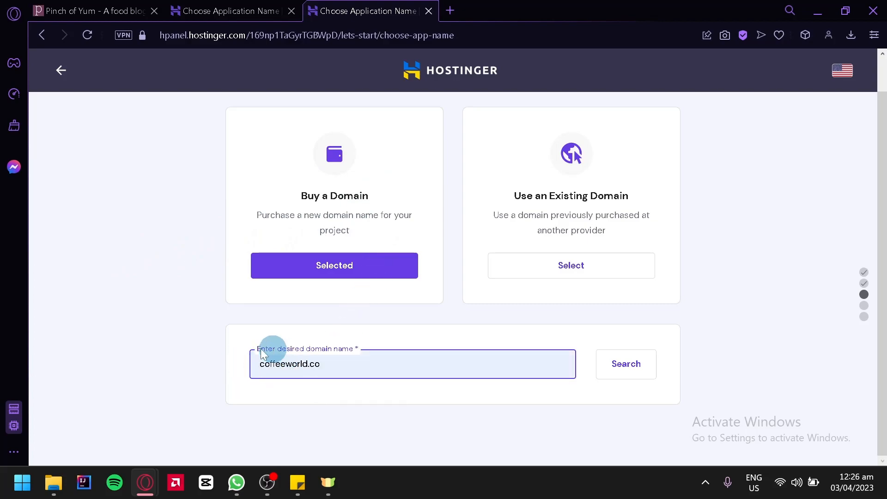
left_click(609, 360)
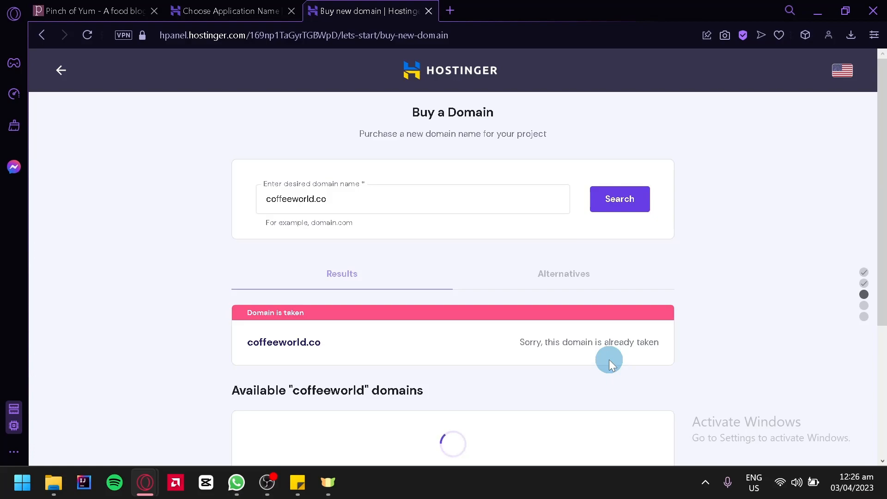
Buy coffeeworld.tech on 1-year billing, leaving payment pending, and continue setup
scroll(609, 360, "down", 2)
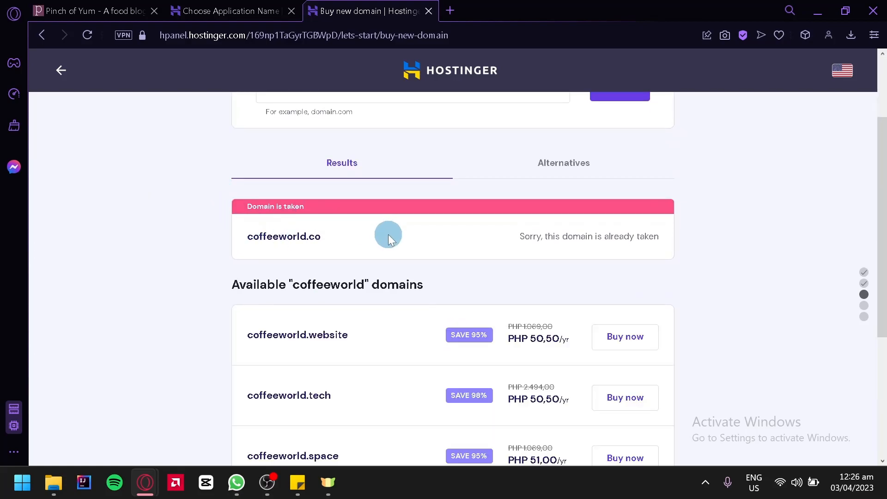
scroll(389, 235, "down", 3)
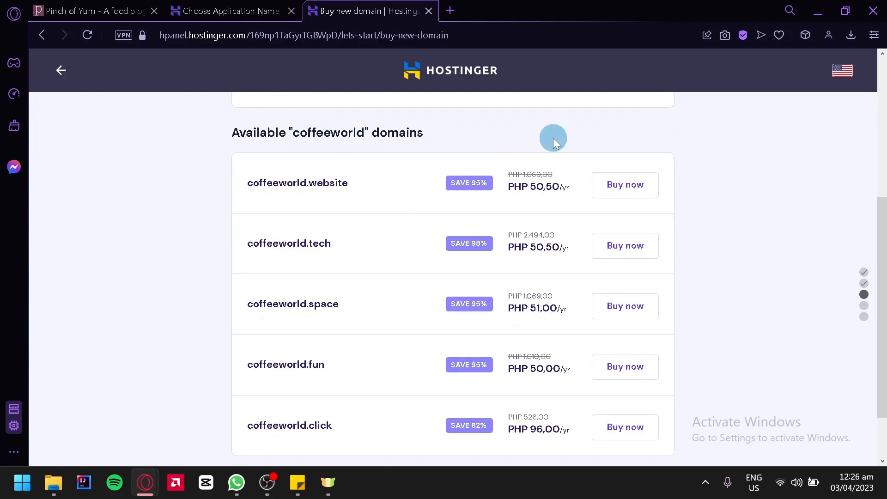
scroll(553, 137, "down", 2)
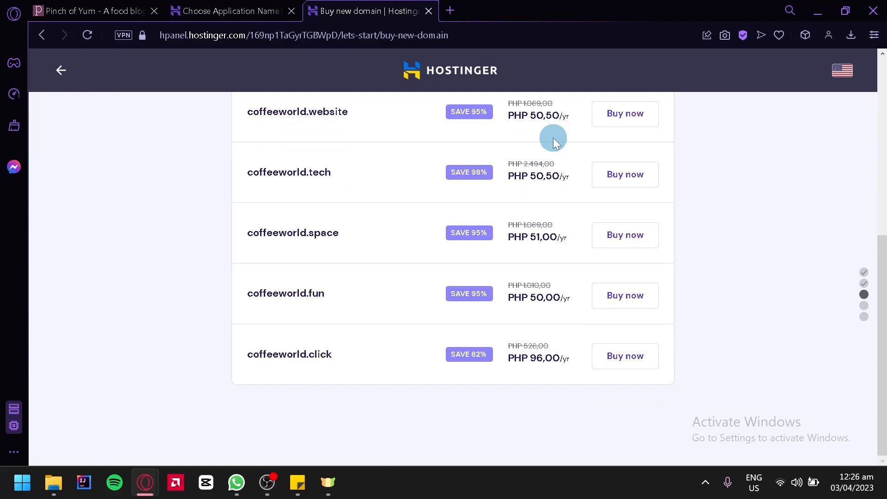
scroll(554, 138, "up", 2)
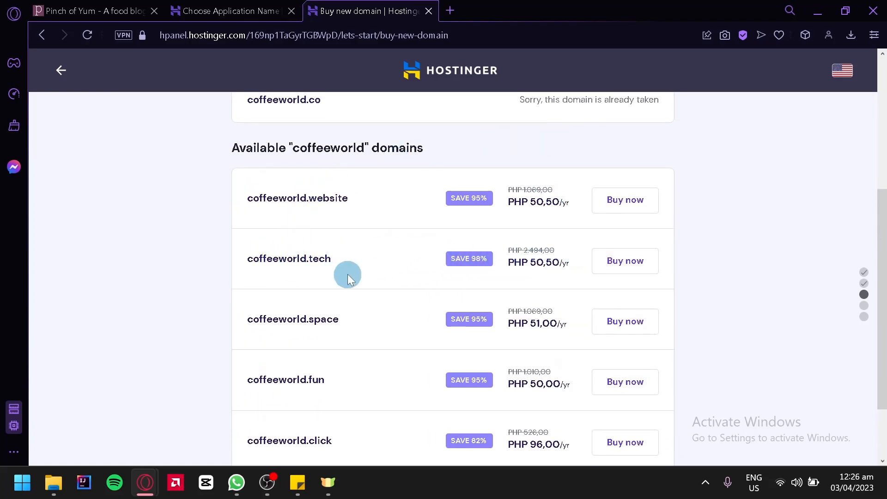
left_click(636, 262)
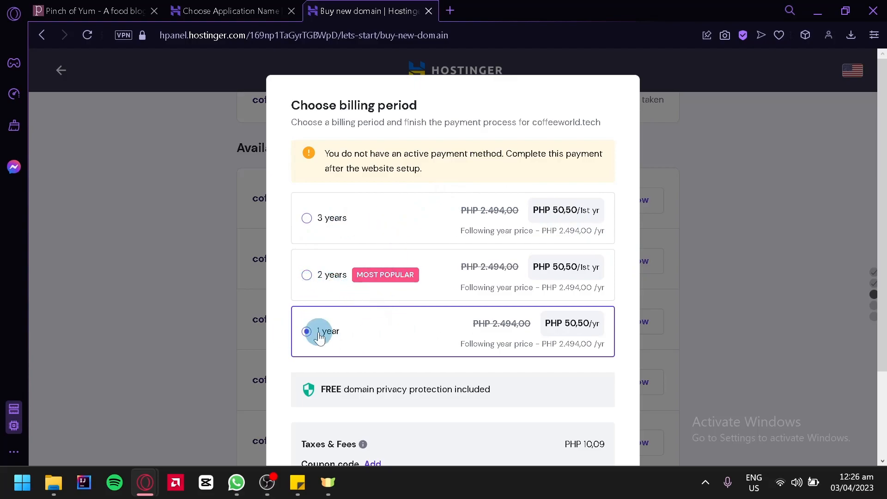
scroll(483, 390, "down", 3)
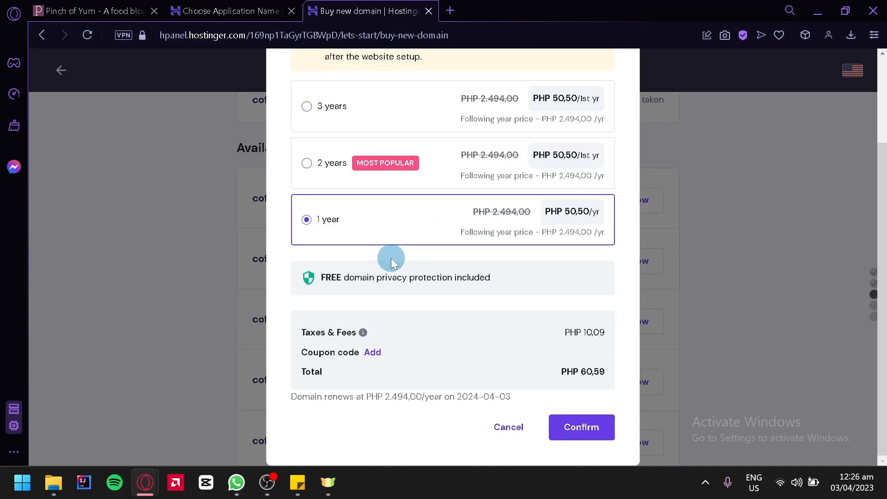
left_click(573, 437)
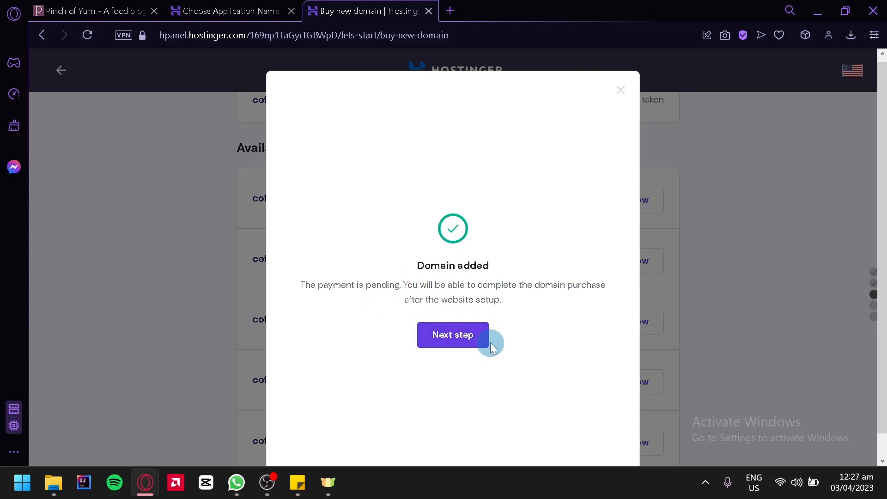
left_click(465, 323)
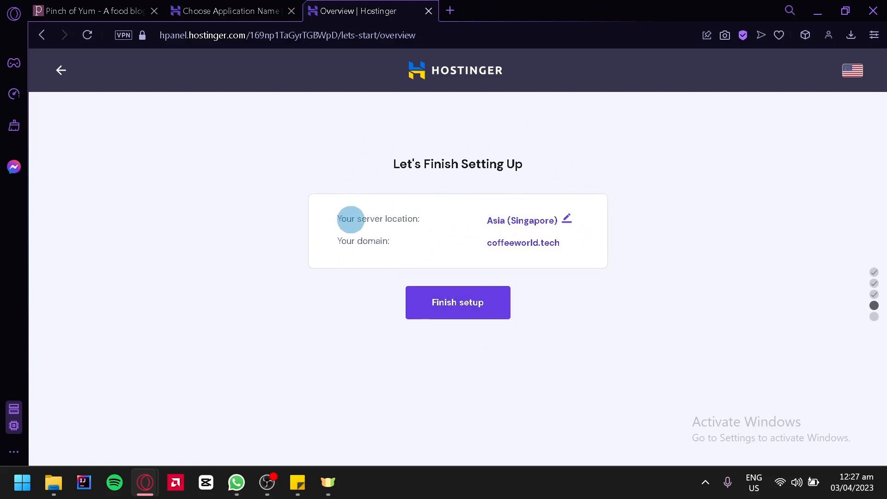
Browse server locations but keep Asia (Singapore), then reopen the domain choice
left_click(520, 223)
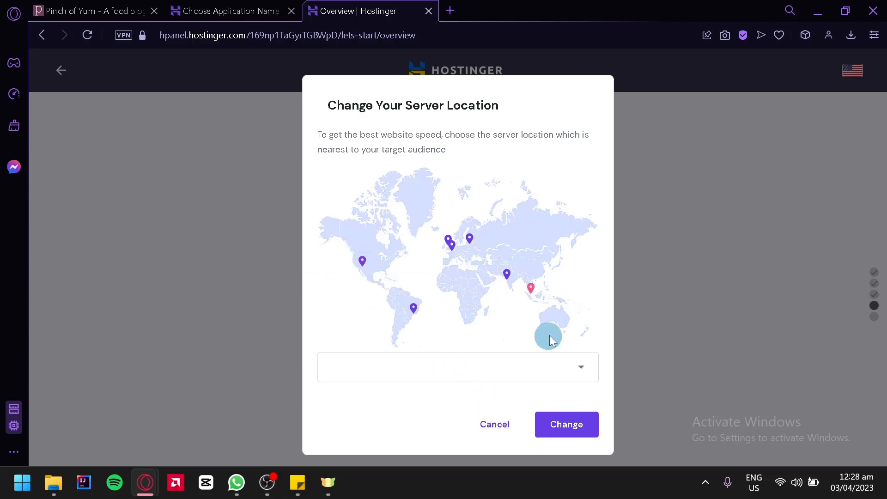
left_click(560, 376)
scroll(477, 398, "down", 1)
scroll(476, 395, "up", 1)
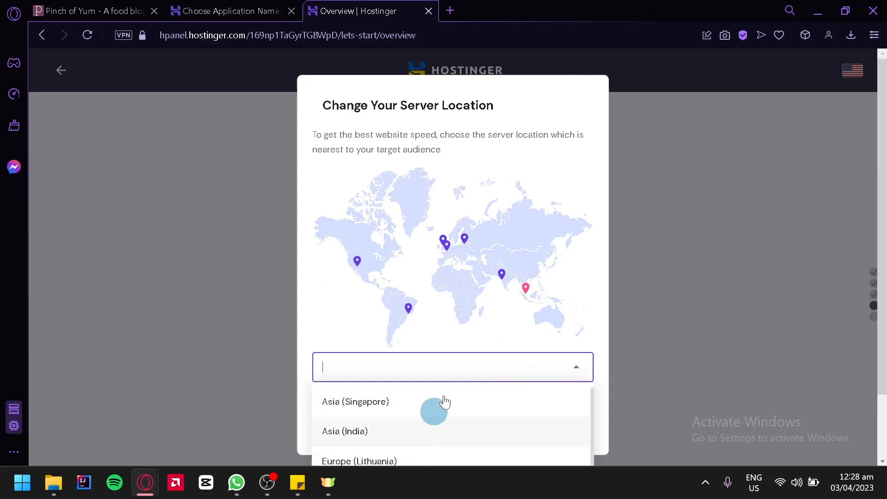
scroll(515, 411, "down", 1)
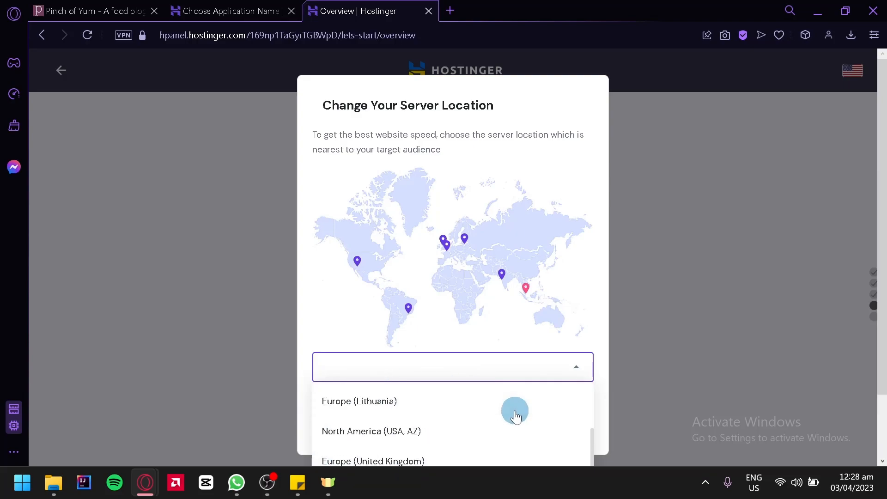
left_click(530, 366)
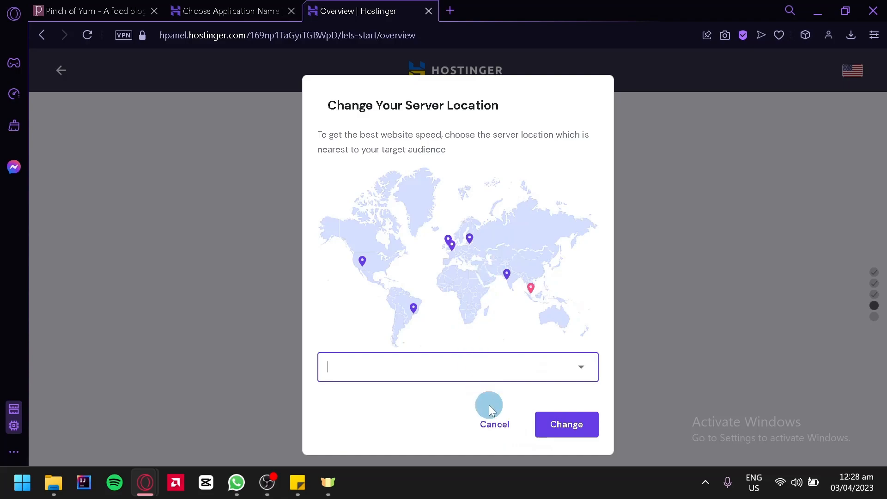
left_click(504, 434)
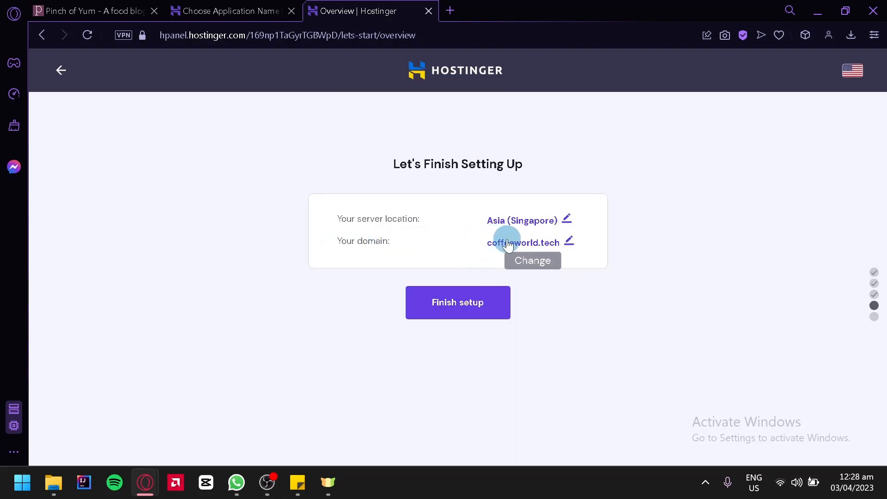
left_click(567, 241)
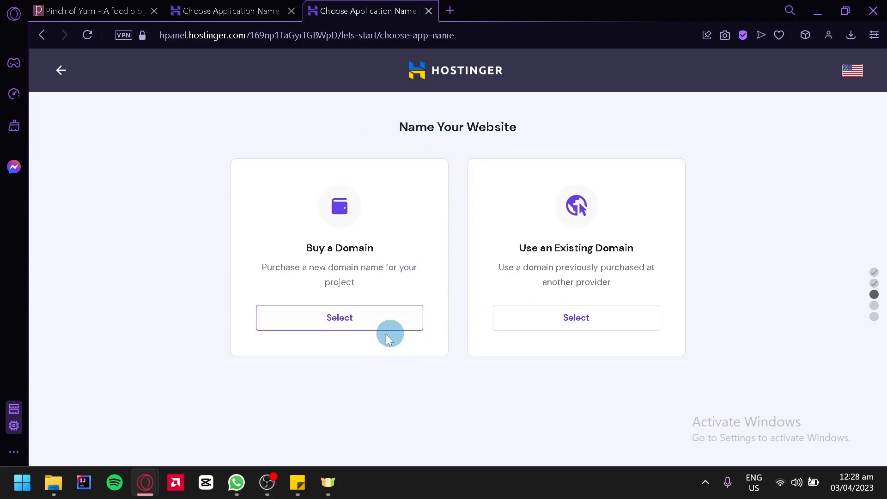
Re-select coffeeworld.tech on 1-year billing under Buy a Domain and finish setup
left_click(360, 328)
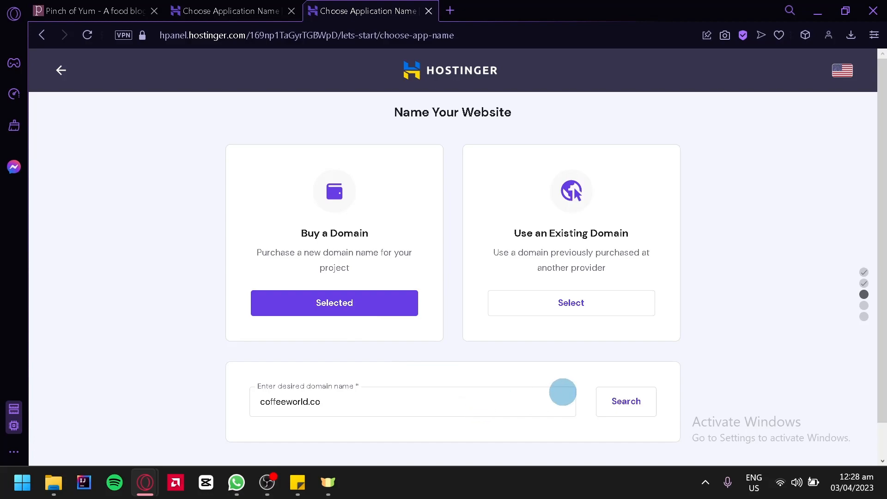
left_click(604, 394)
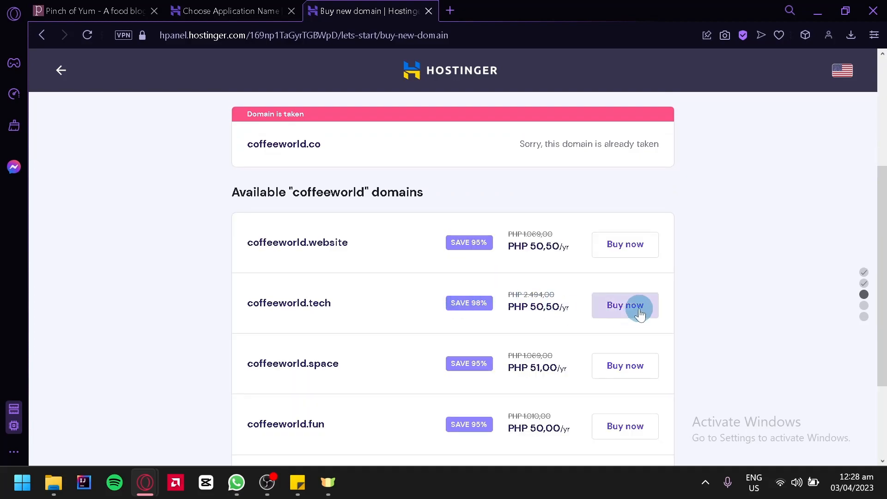
left_click(640, 309)
scroll(536, 354, "down", 2)
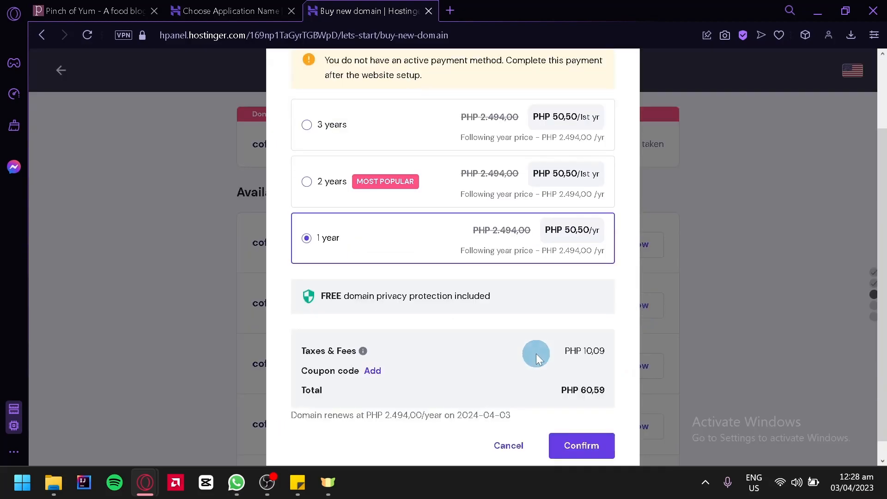
left_click(570, 447)
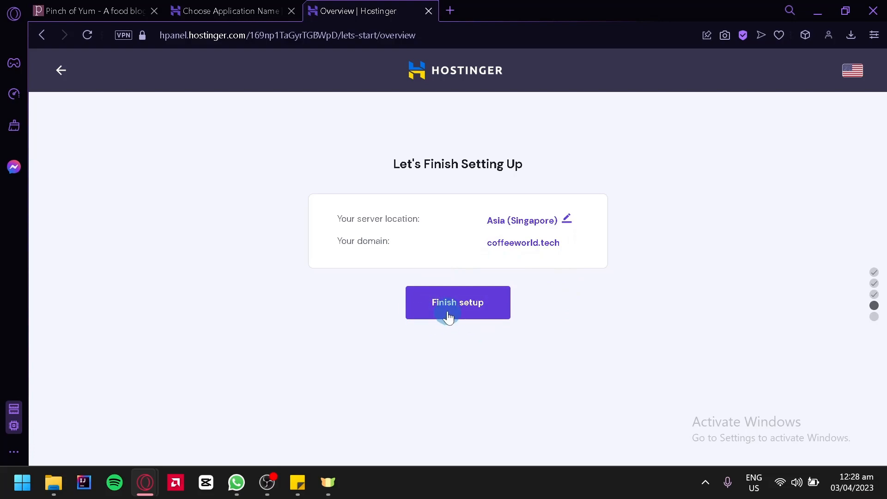
left_click(448, 317)
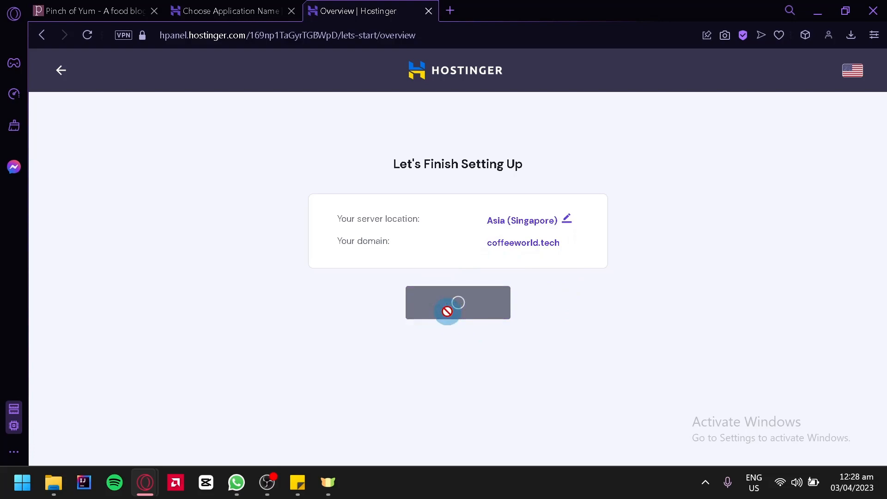
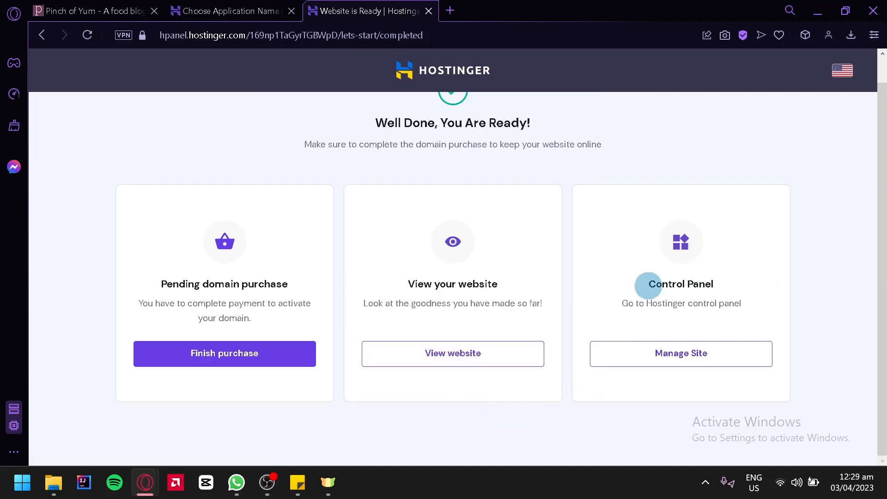
From the 'Well Done, You Are Ready!' page, open coffeeworld.tech's hosting control panel via Manage Site
scroll(751, 215, "up", 1)
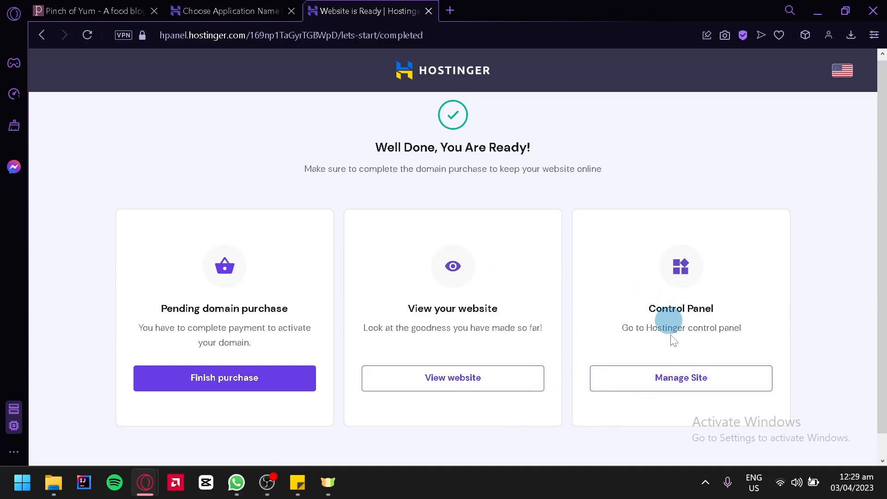
left_click(706, 392)
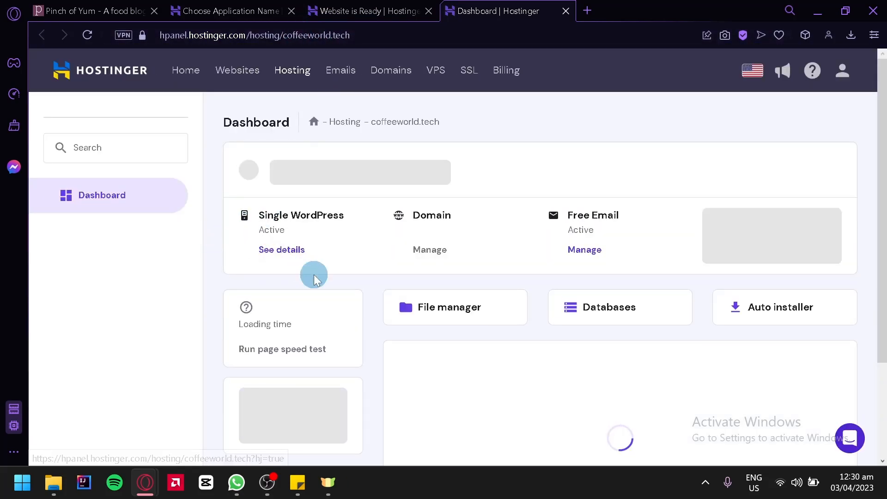
Scroll through the dashboard's backup, malware and nameserver status cards for coffeeworld.tech
scroll(230, 254, "down", 2)
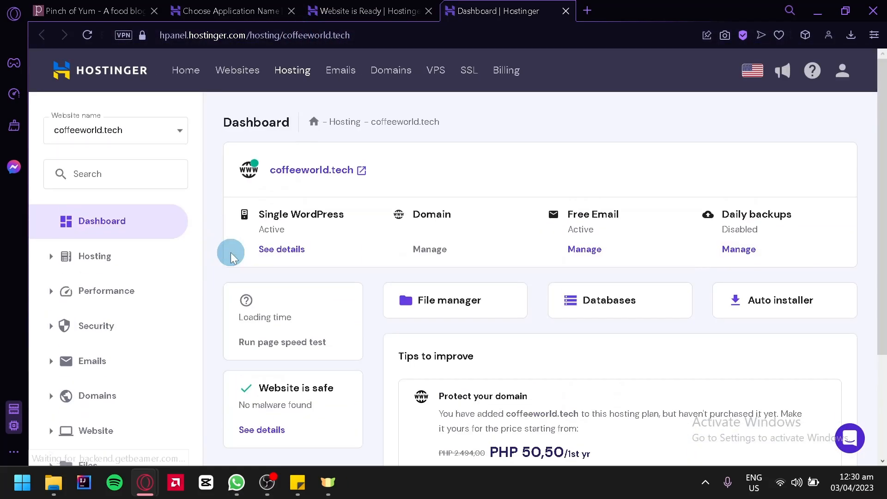
scroll(231, 255, "down", 4)
scroll(232, 256, "up", 4)
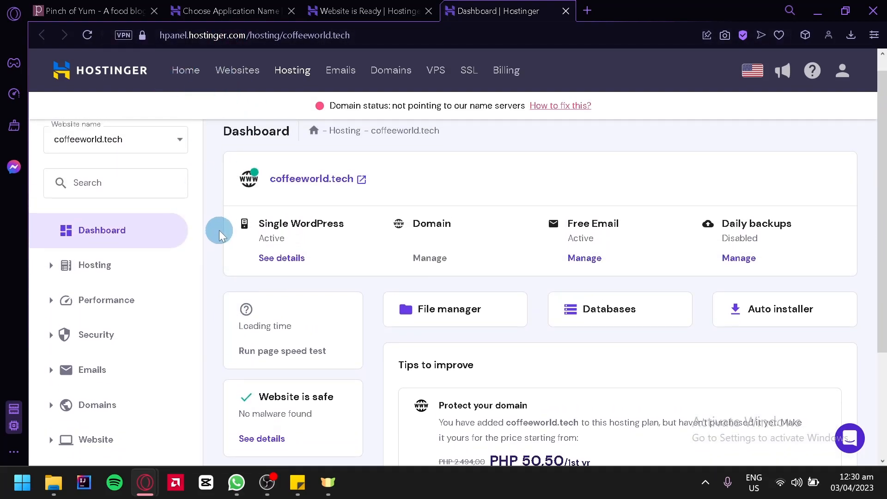
scroll(220, 233, "up", 1)
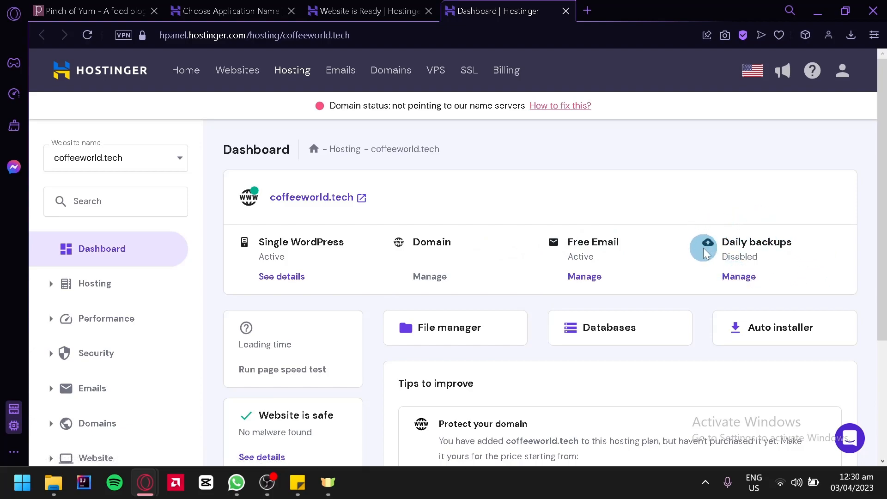
scroll(620, 285, "down", 4)
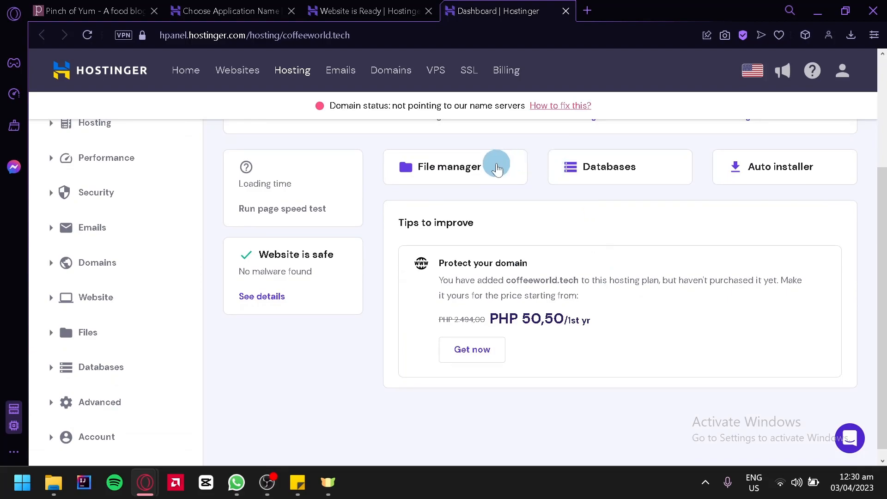
left_click(498, 168)
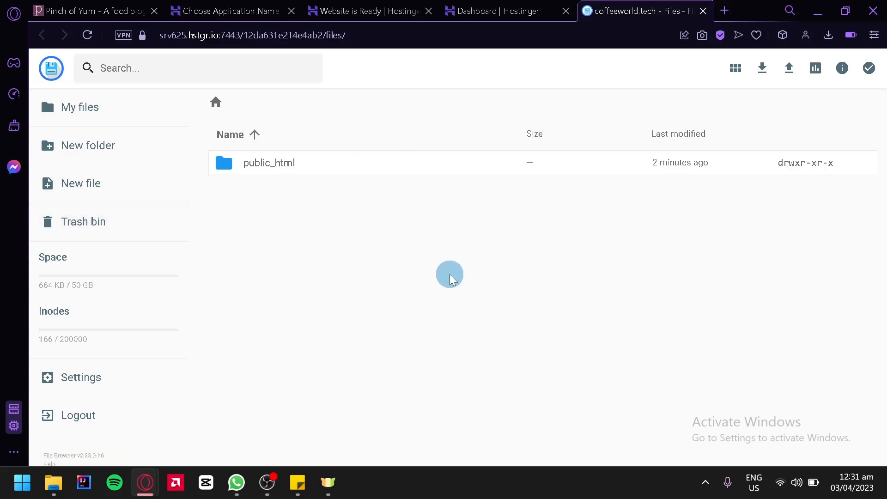
left_click(704, 11)
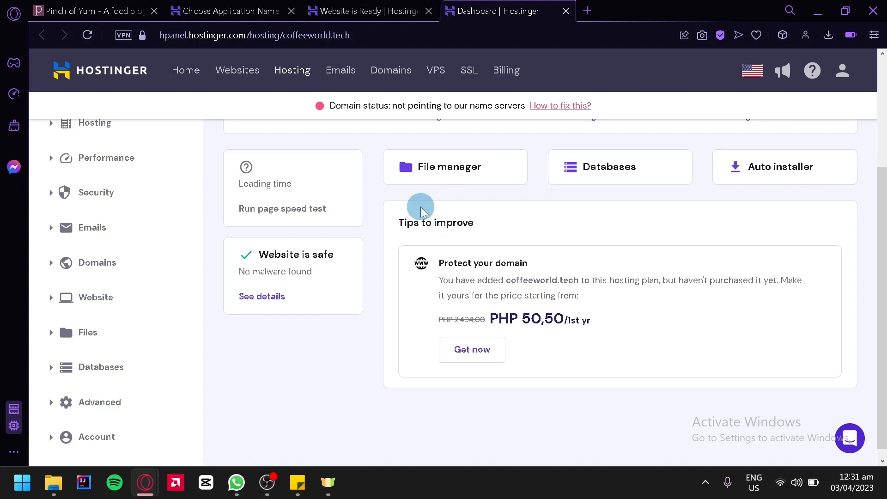
scroll(420, 206, "up", 3)
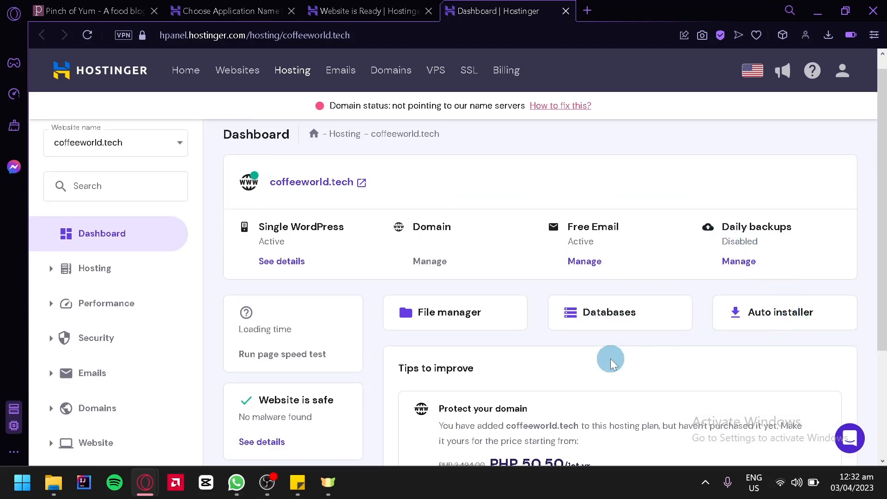
scroll(612, 359, "down", 3)
scroll(612, 358, "up", 4)
scroll(119, 267, "down", 1)
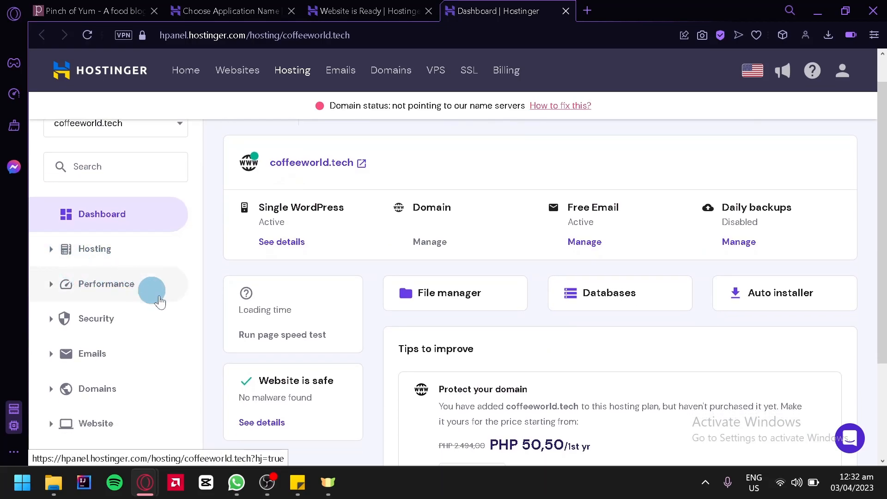
scroll(154, 310, "down", 2)
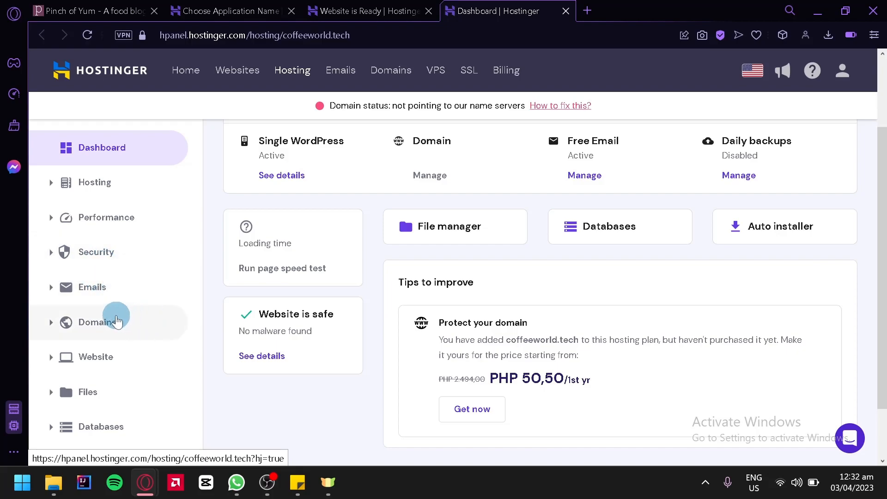
scroll(114, 318, "down", 2)
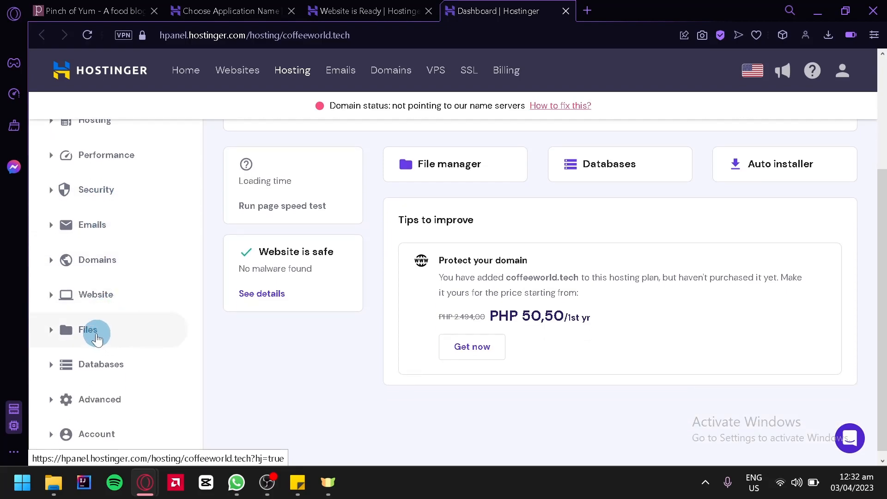
scroll(95, 335, "down", 1)
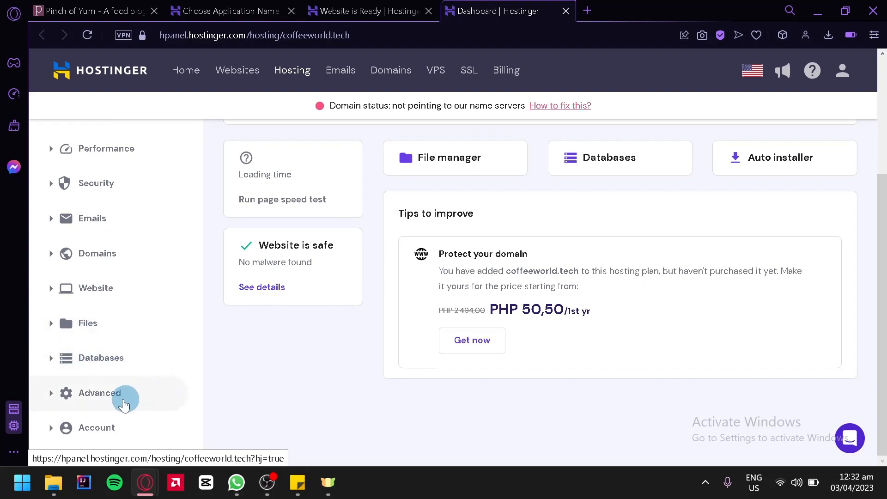
left_click(105, 401)
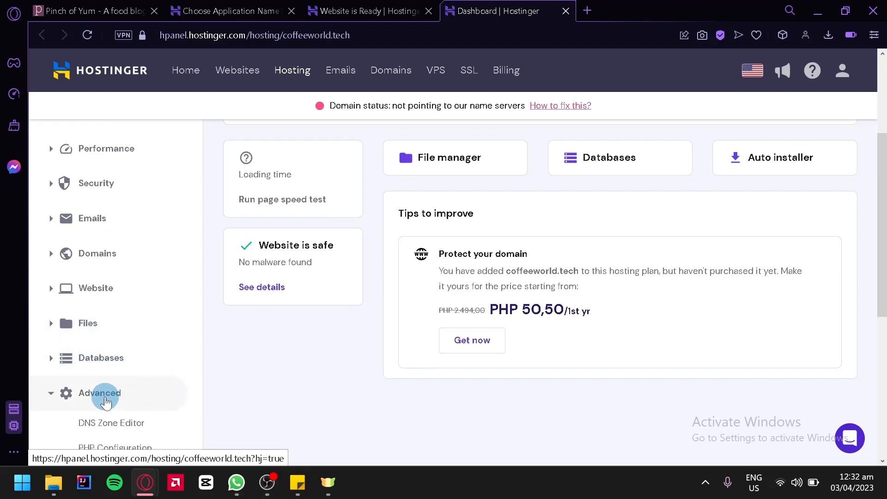
scroll(105, 402, "down", 3)
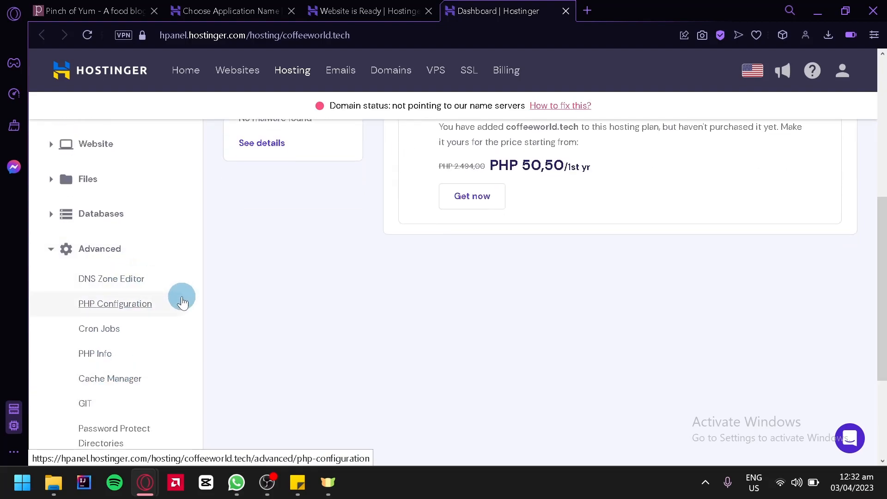
scroll(255, 343, "down", 3)
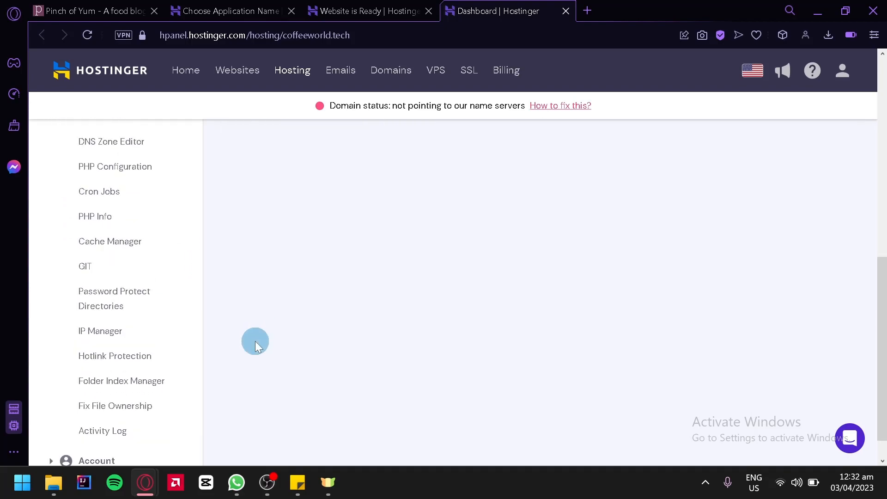
scroll(255, 342, "down", 1)
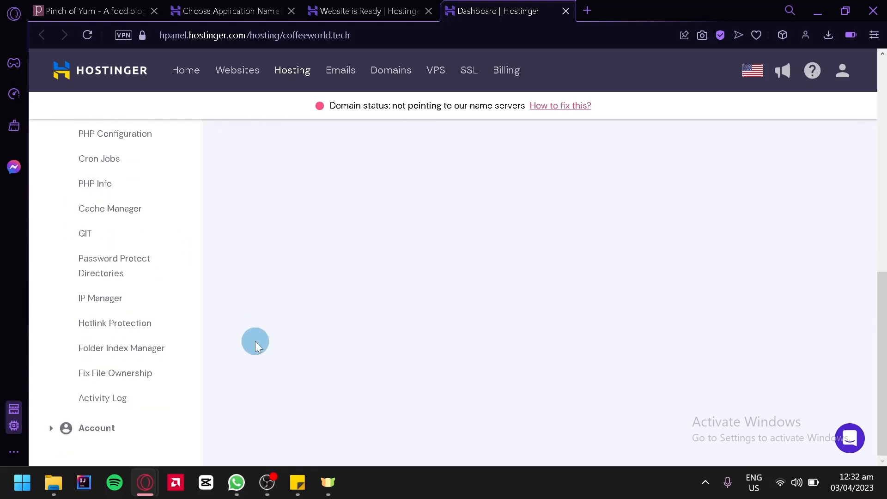
left_click(85, 430)
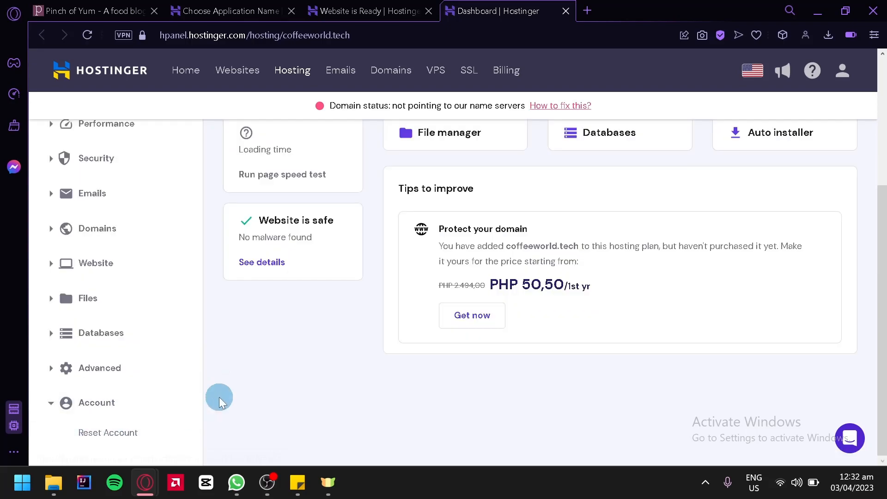
scroll(219, 402, "up", 5)
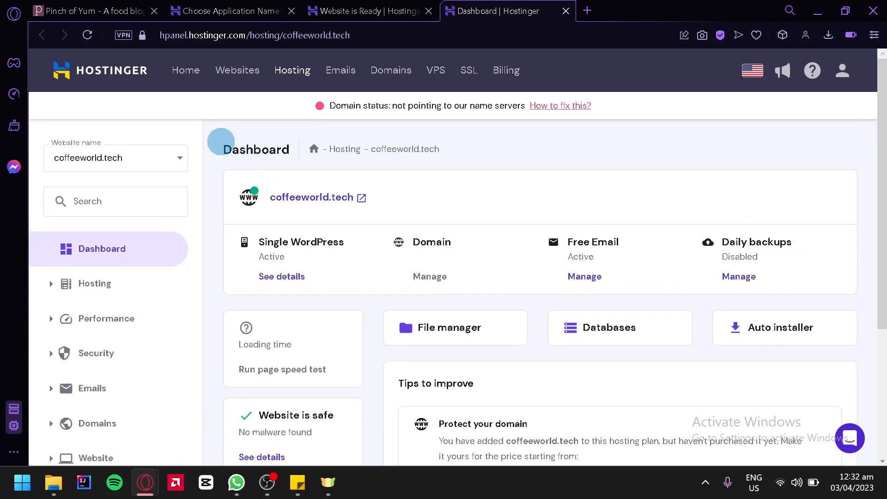
left_click(158, 166)
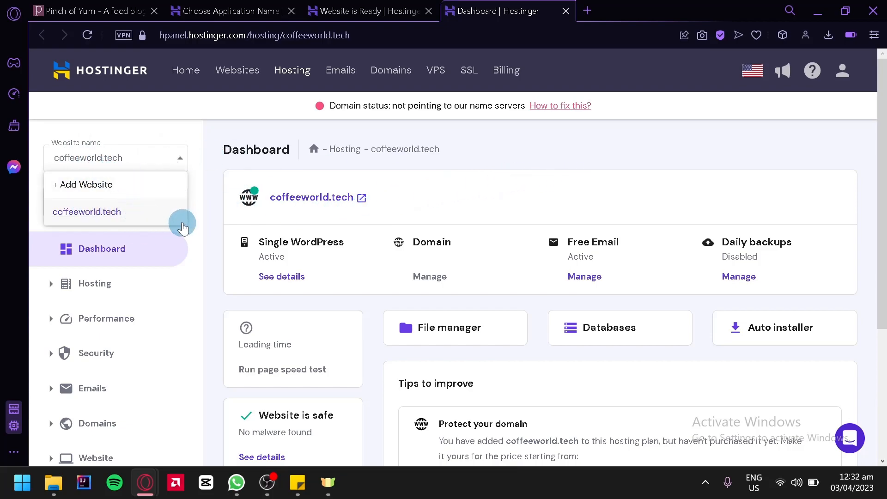
left_click(584, 175)
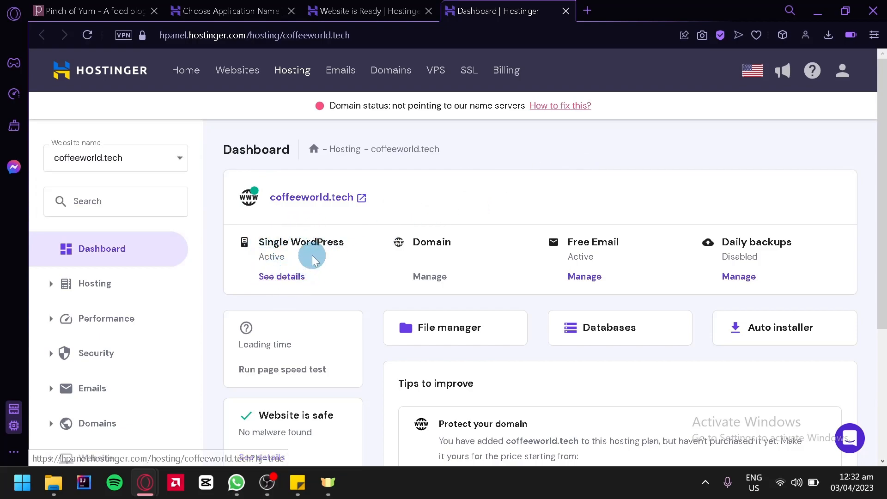
Open Single WordPress plan details, showing server625 in Singapore and 50 GB disk
left_click(286, 285)
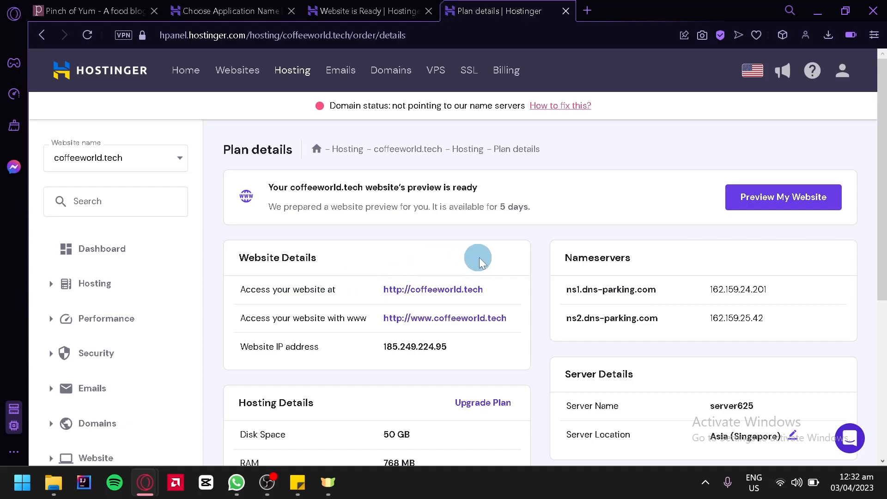
scroll(482, 260, "down", 2)
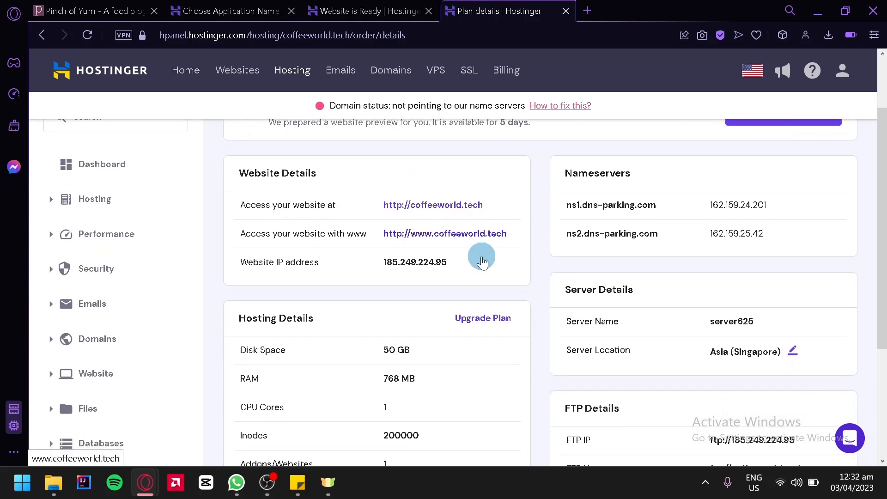
scroll(480, 260, "up", 3)
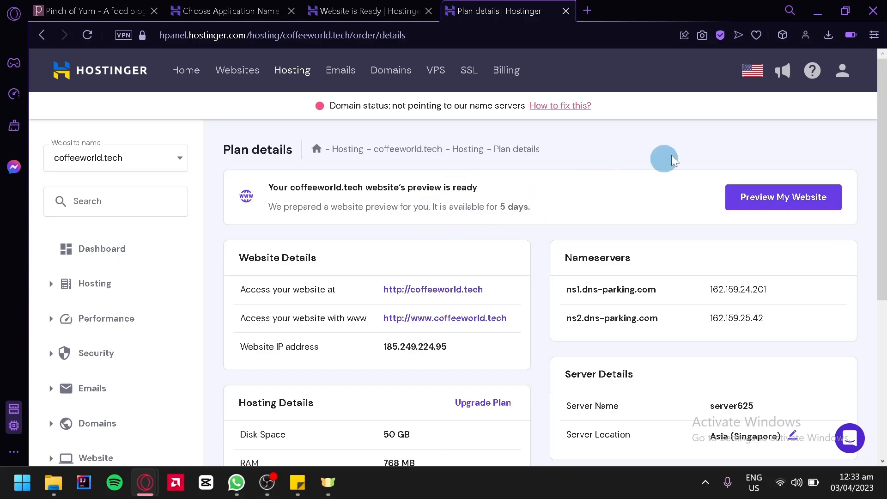
Preview the 'You Are All Set to Go!' default page, dismiss its banner, and return to the dashboard
left_click(781, 204)
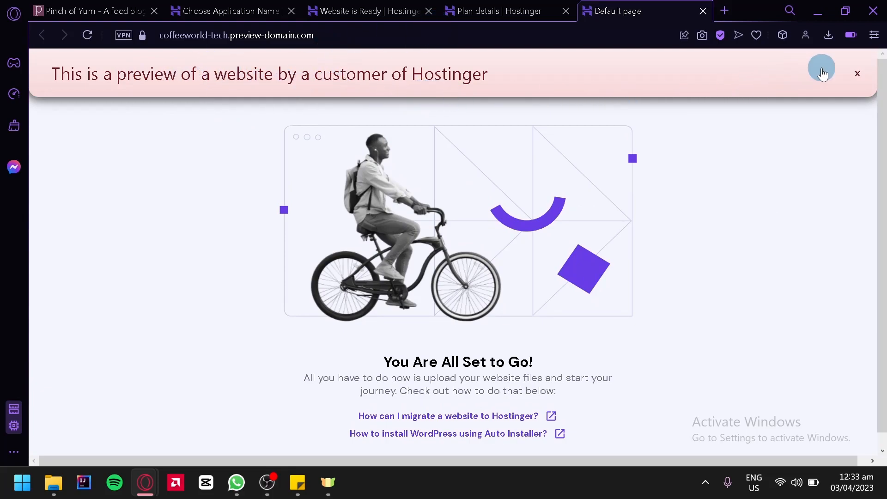
left_click(858, 74)
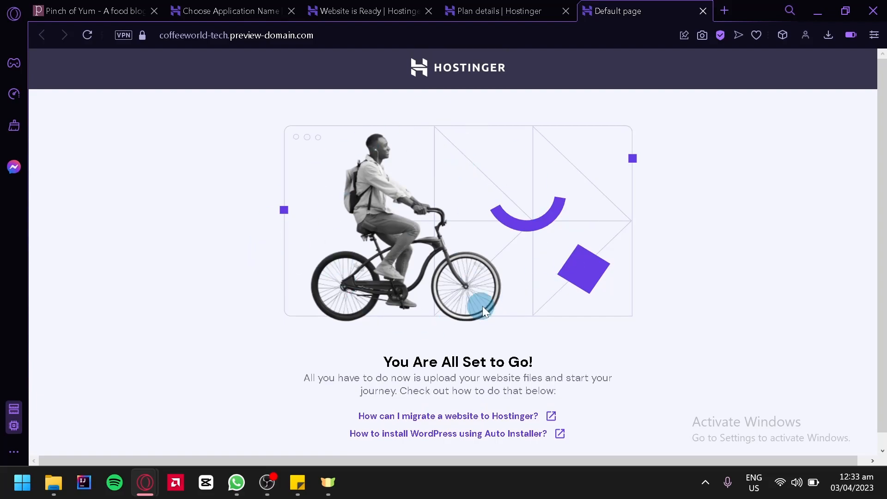
left_click(502, 6)
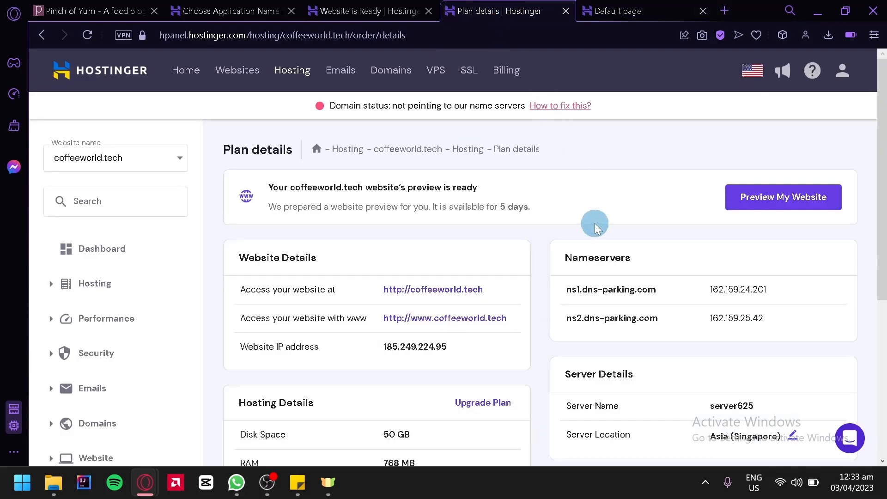
scroll(596, 226, "down", 5)
scroll(595, 224, "up", 5)
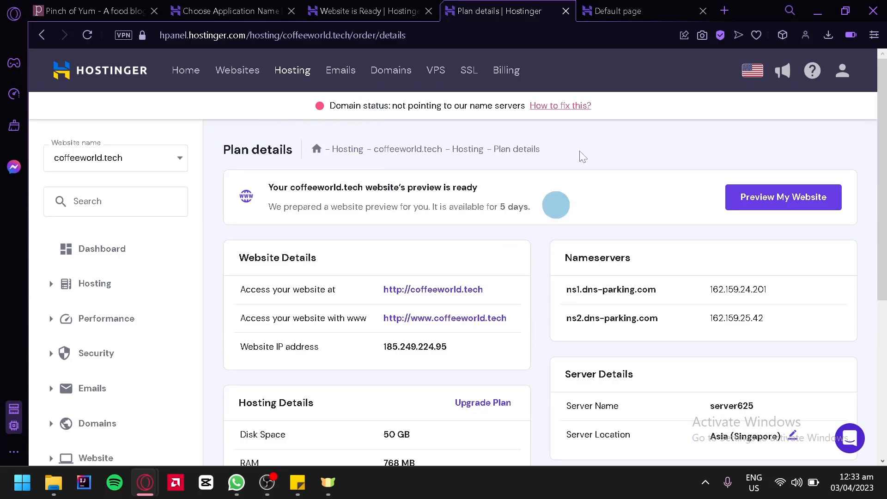
key("alt+Left")
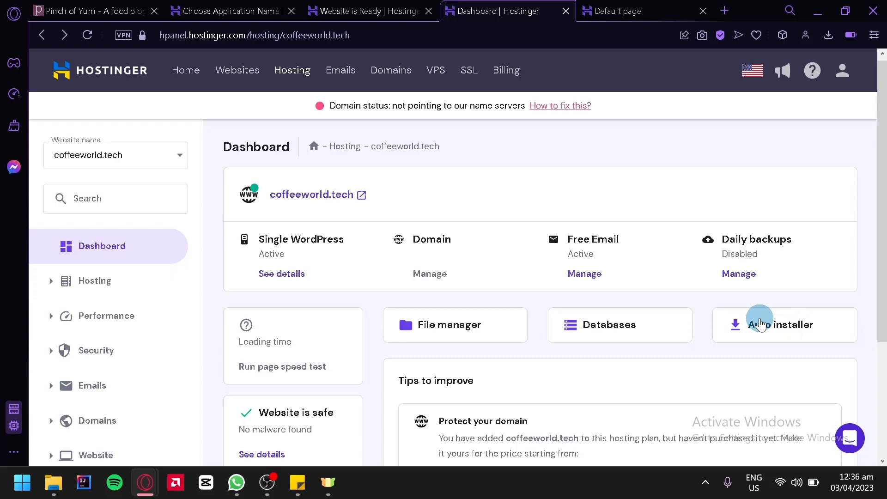
Start a WordPress install from the Auto Installer with website title CoffeeWorld
left_click(760, 320)
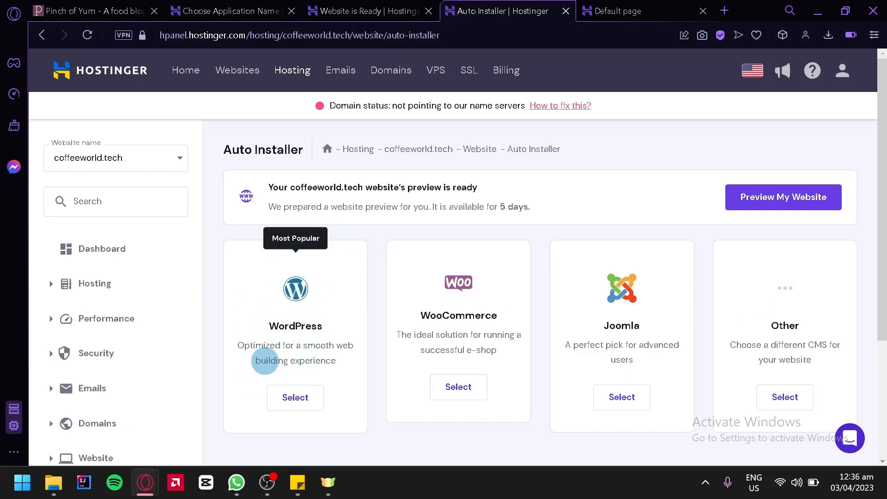
left_click(292, 398)
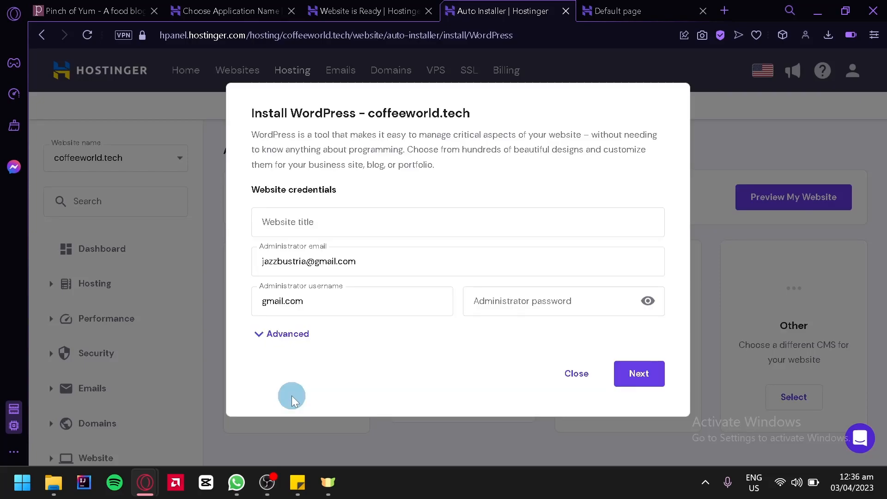
left_click(360, 222)
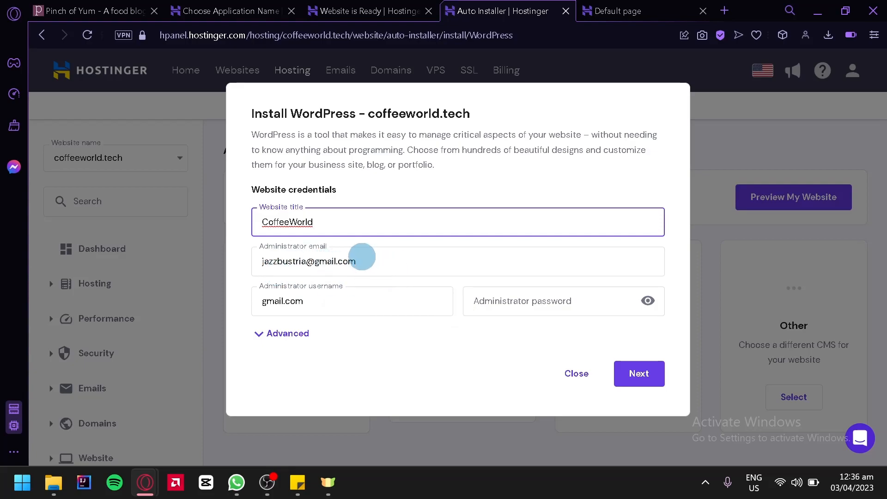
Replace the prefilled admin username and password, then expand the Advanced options
double_click(315, 300)
type("Xeazhar")
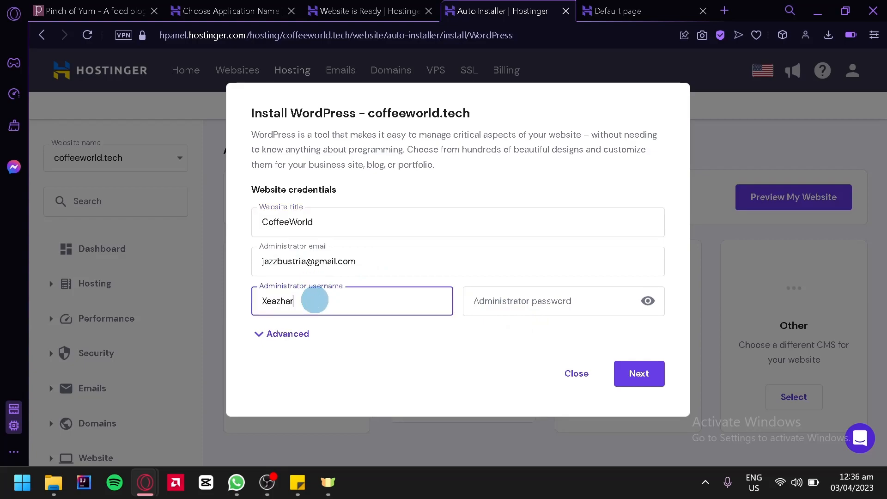
left_click(512, 309)
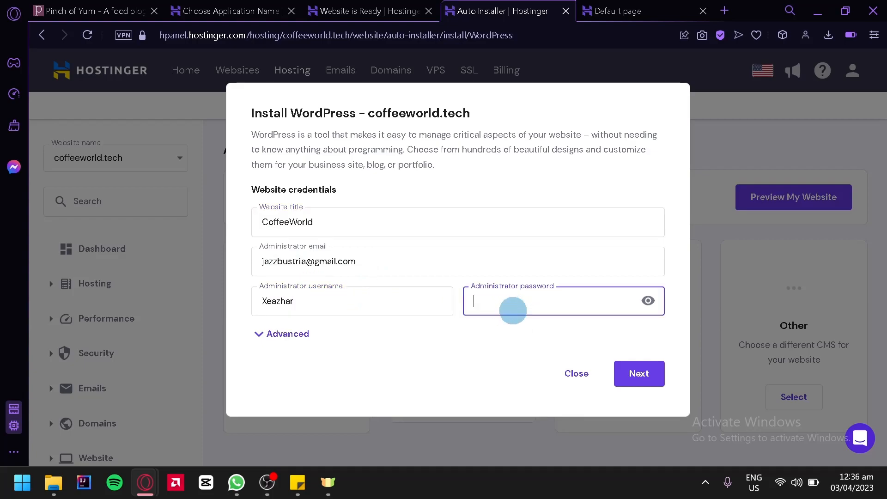
double_click(513, 310)
type("•••")
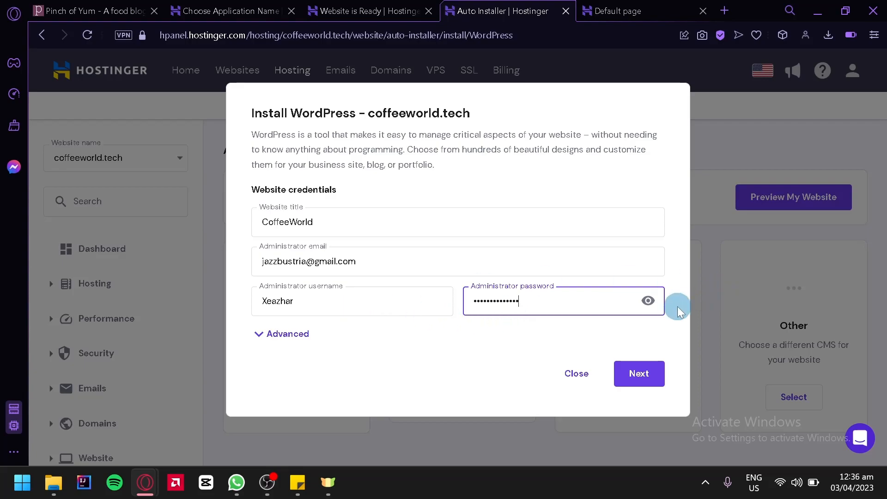
left_click(283, 334)
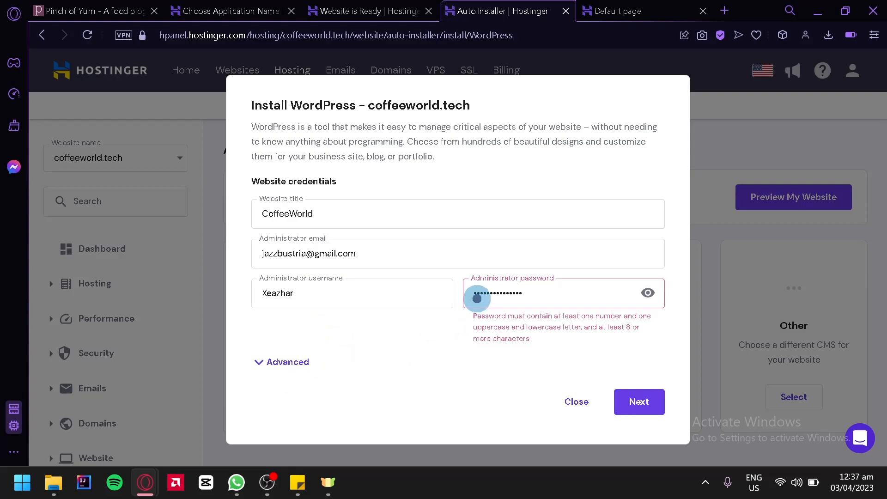
left_click(477, 298)
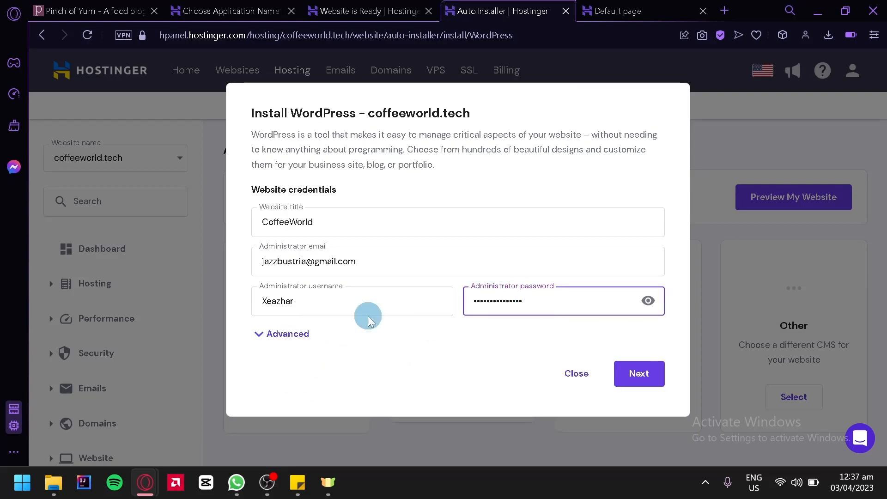
left_click(270, 344)
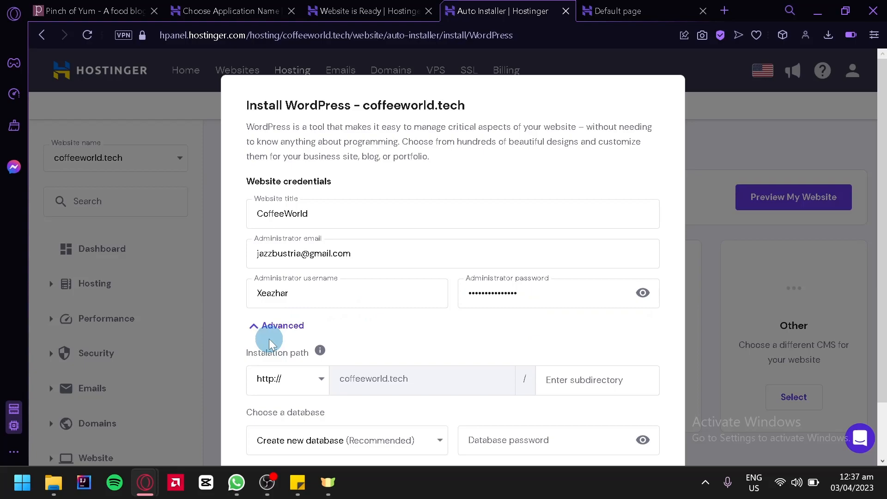
scroll(442, 329, "down", 2)
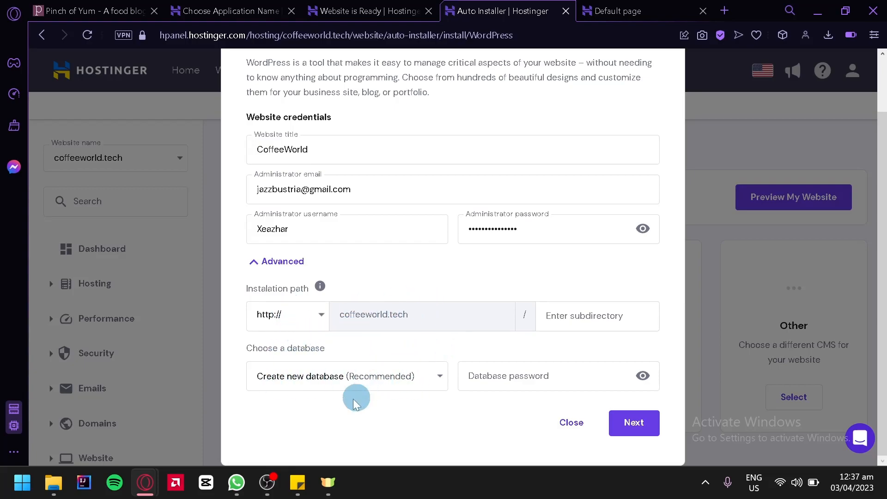
Keep WordPress 6.2 (Recommended), English and minor-version-only updates, then install
left_click(635, 424)
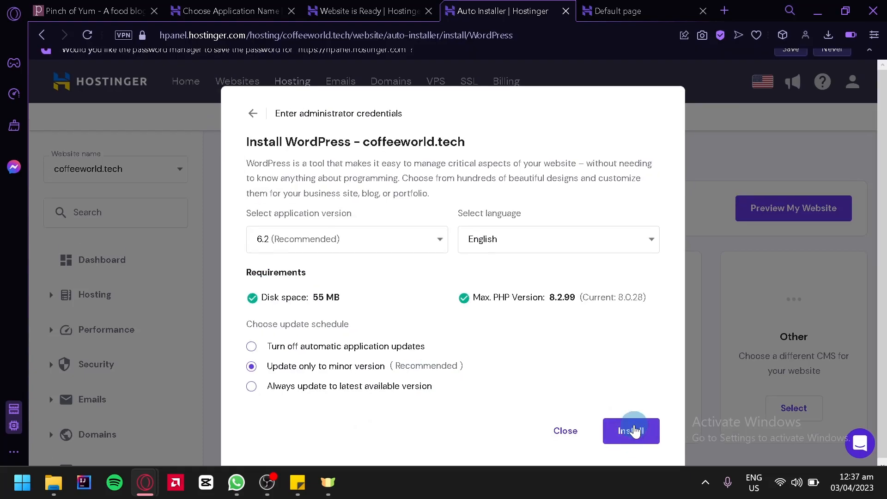
left_click(262, 483)
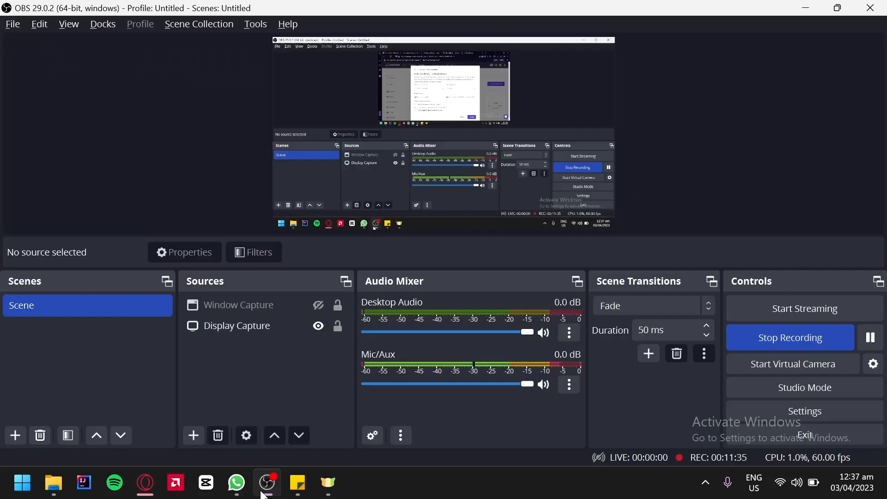
left_click(262, 483)
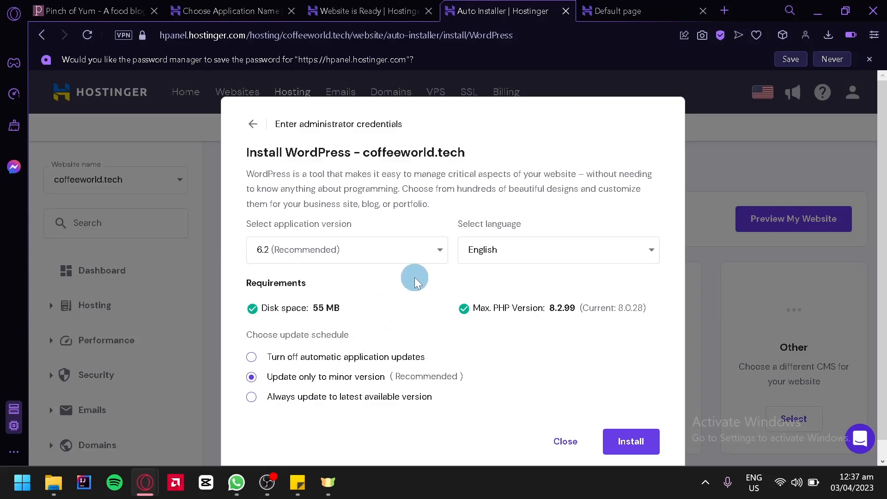
left_click(421, 254)
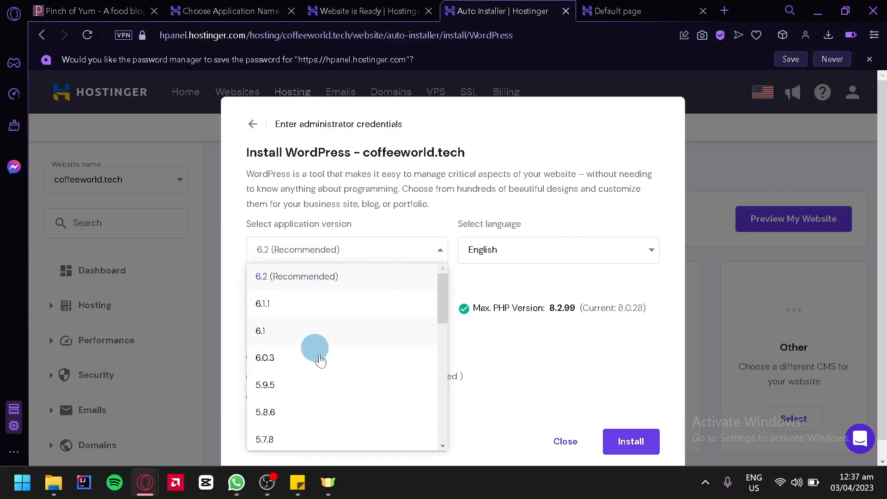
left_click(439, 250)
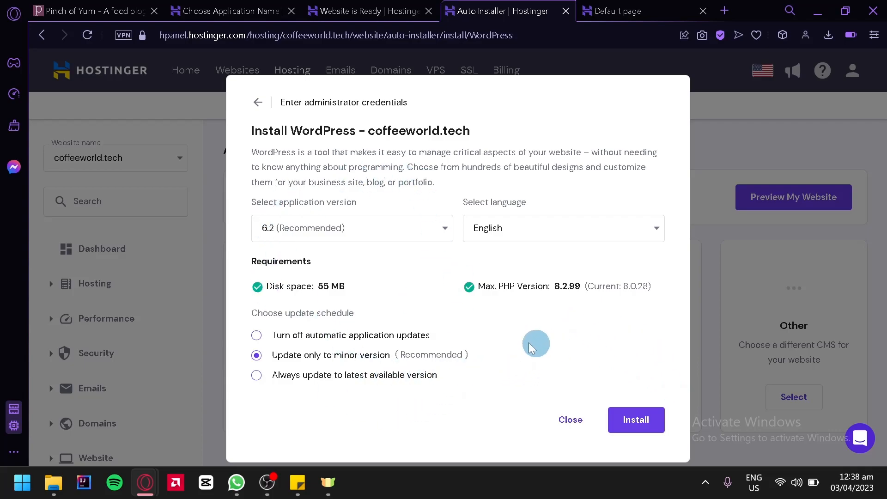
left_click(640, 428)
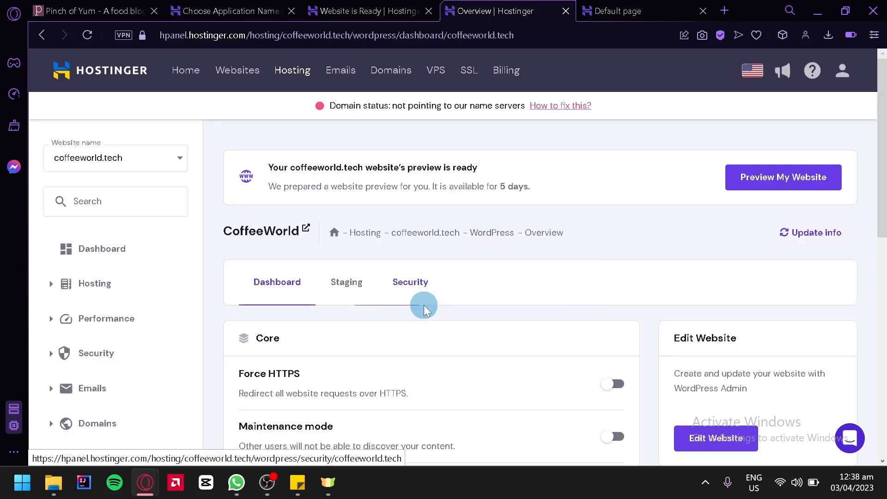
Review the CoffeeWorld overview's Core, Speed & Security and SSL status: WordPress 6.2 on PHP 8.0
left_click(424, 307)
scroll(588, 251, "down", 3)
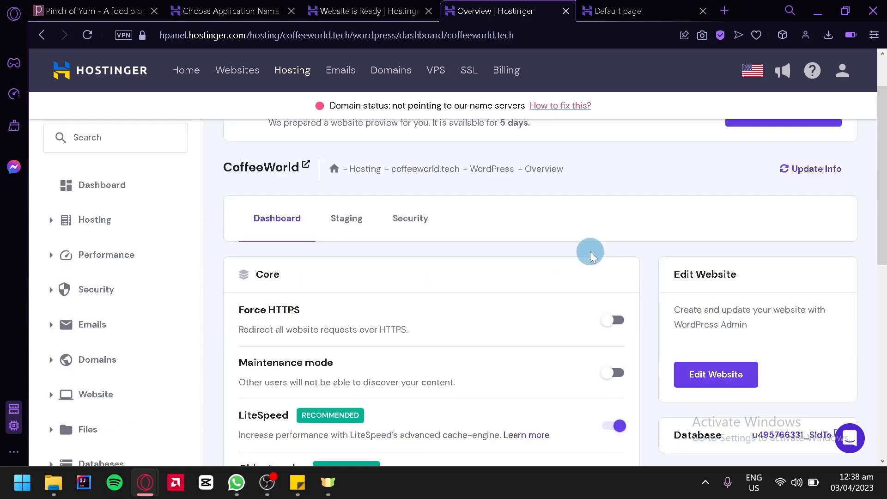
scroll(590, 253, "down", 2)
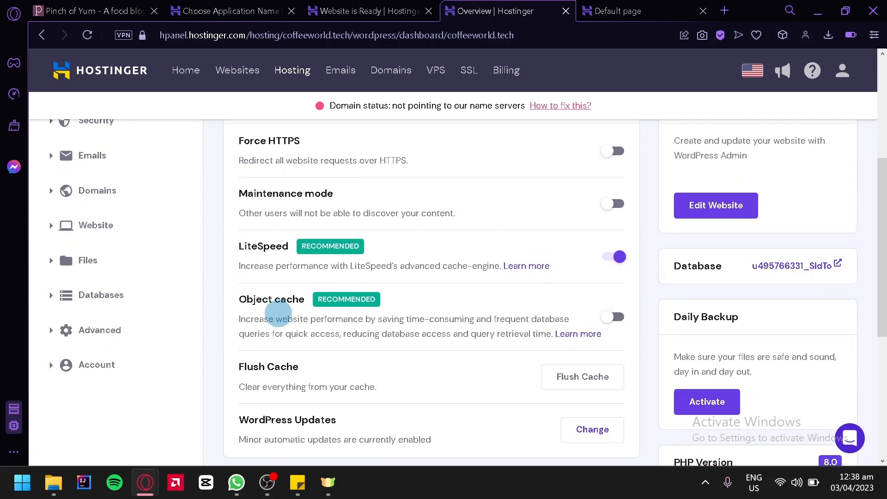
scroll(468, 286, "up", 2)
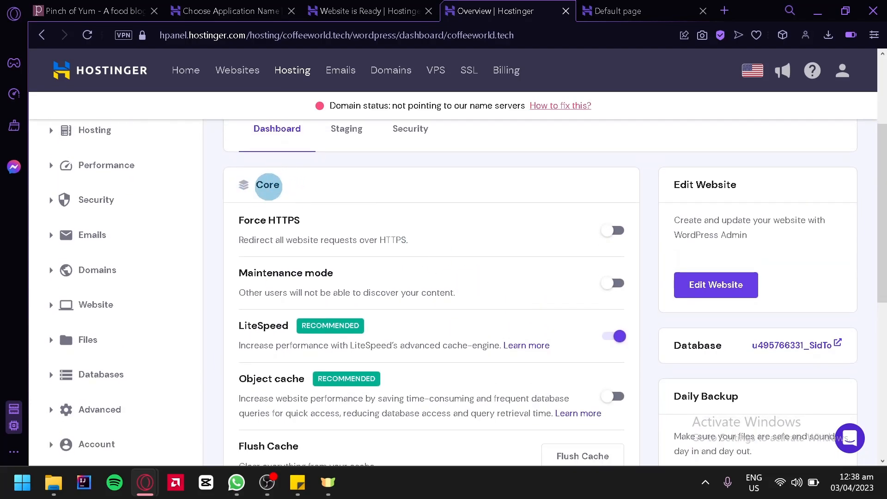
scroll(308, 214, "down", 1)
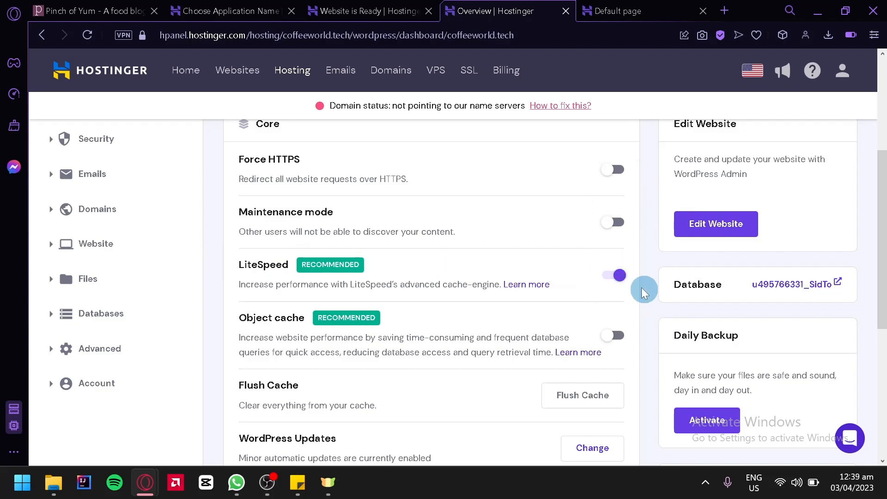
scroll(564, 303, "down", 5)
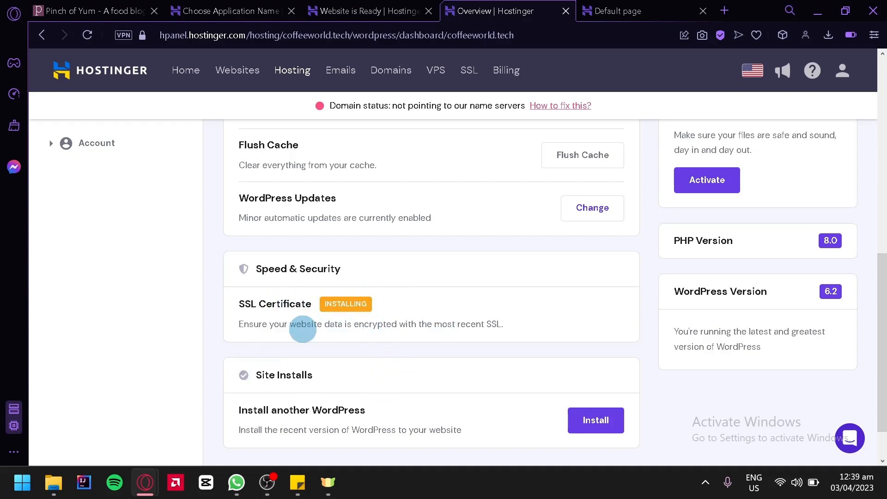
scroll(444, 314, "down", 1)
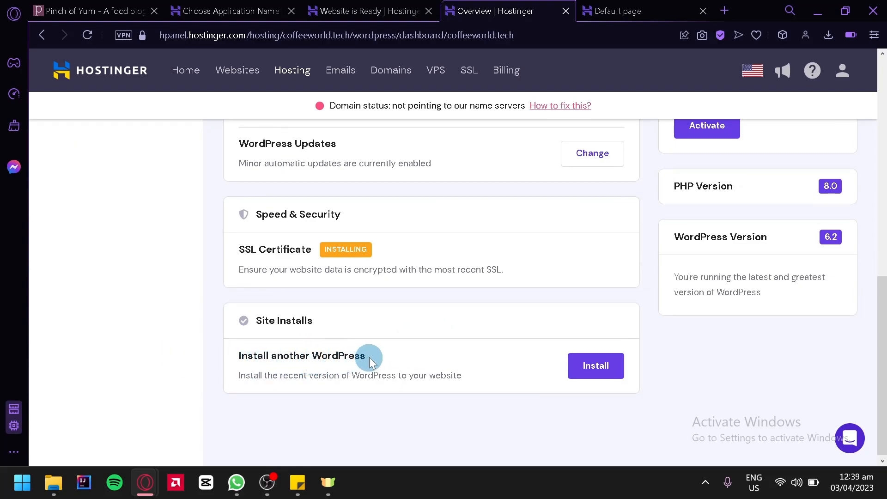
scroll(428, 401, "up", 3)
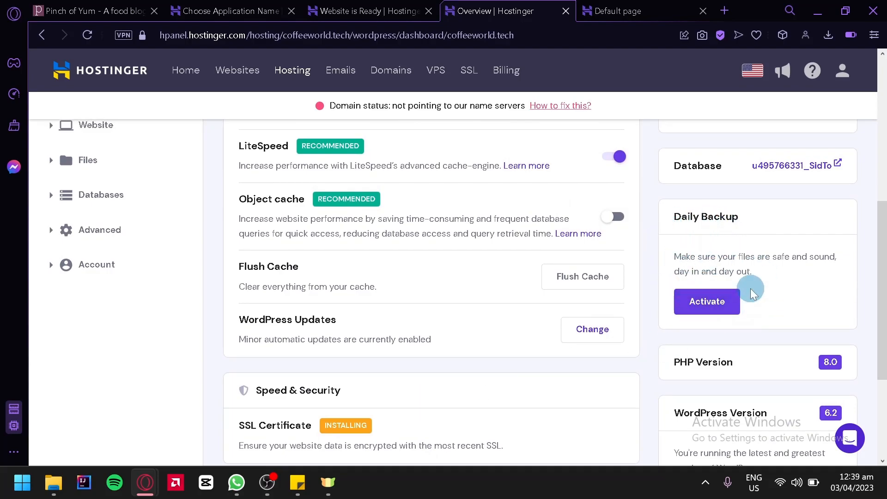
scroll(751, 291, "up", 2)
scroll(735, 283, "up", 1)
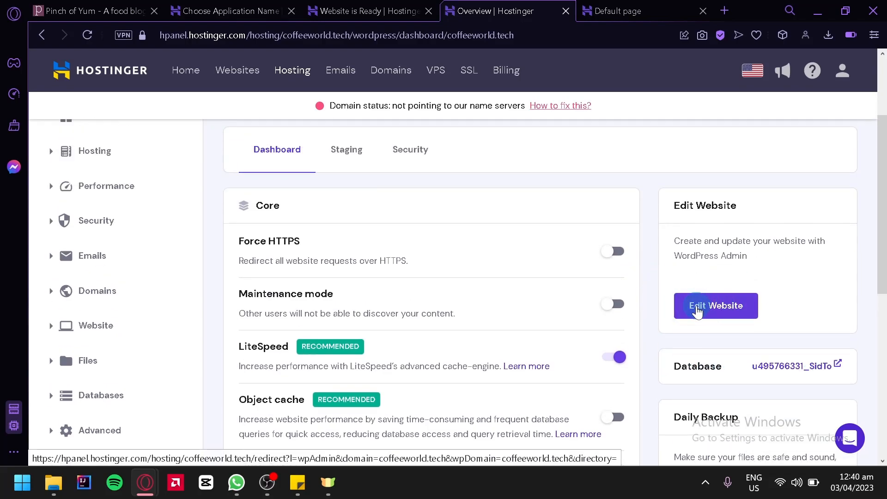
scroll(761, 317, "down", 8)
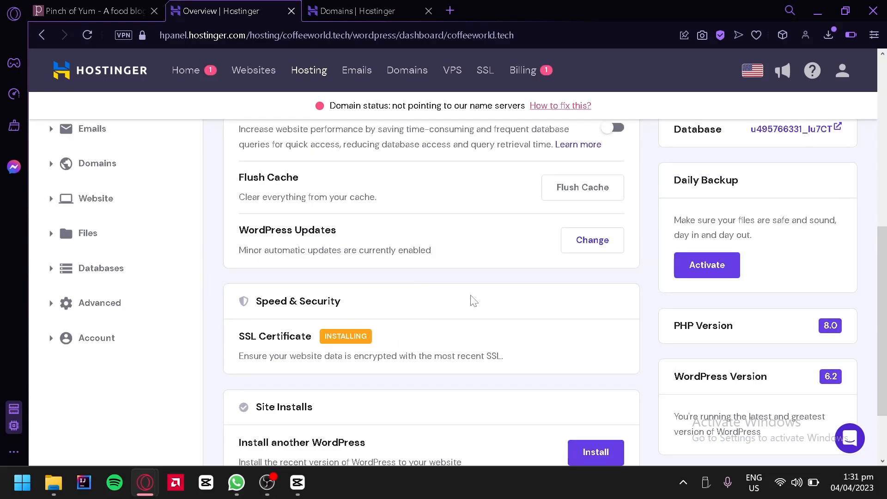
scroll(472, 299, "up", 4)
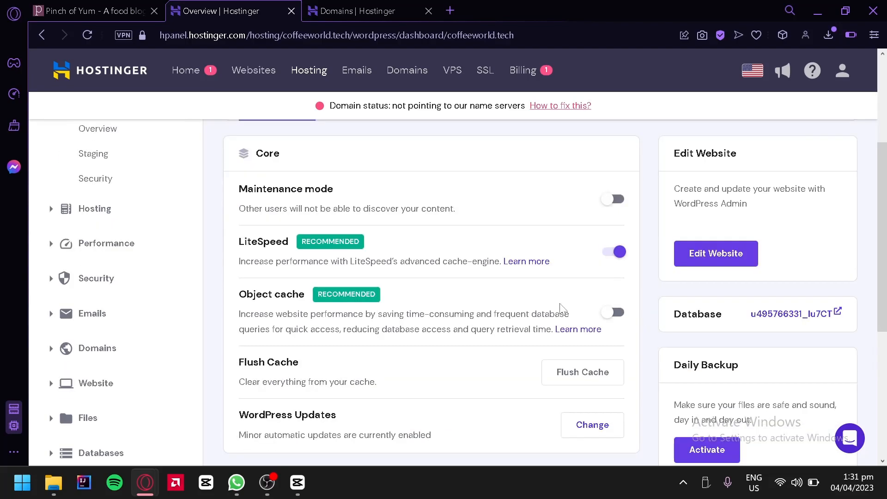
Try Edit Website, which hits Access denied error 1020, then go back to the Overview tab
left_click(721, 259)
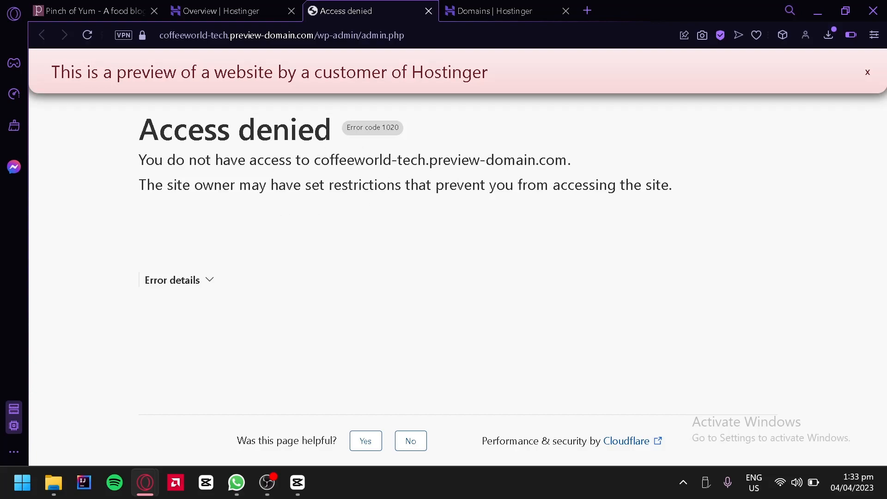
left_click(245, 7)
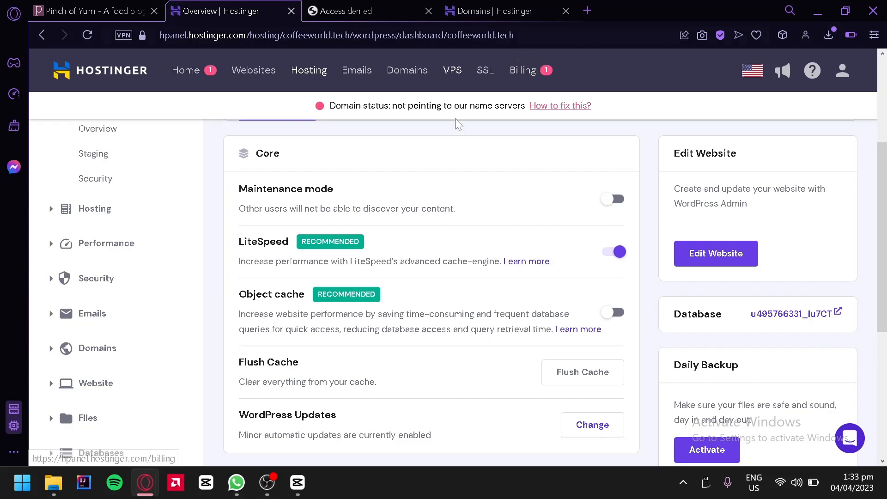
On the domain registration tab, pick Philippines as country, keep Personal, and continue
left_click(560, 8)
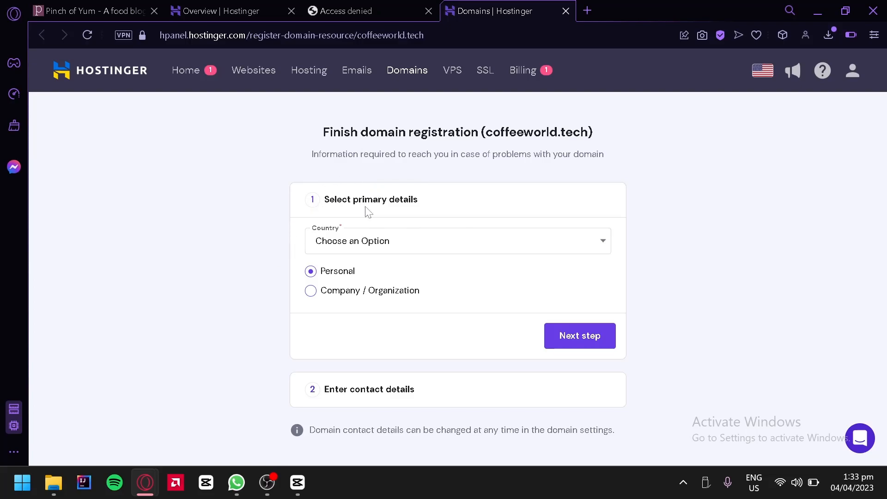
left_click(445, 240)
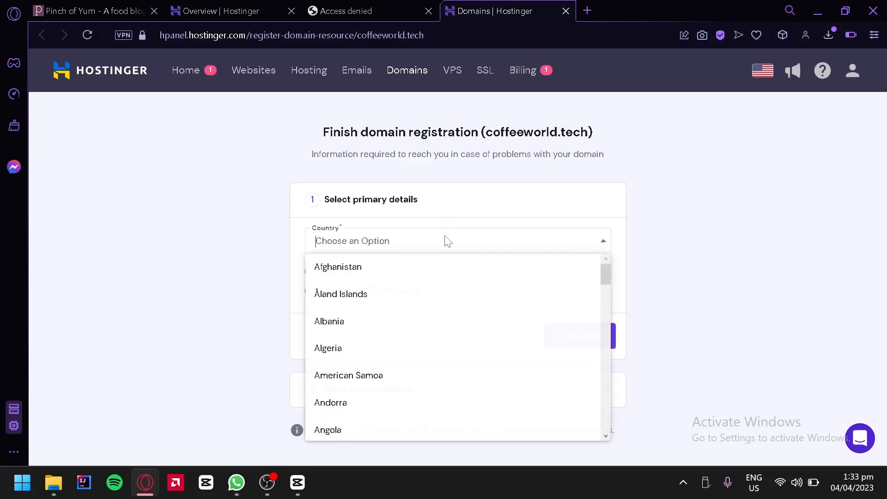
type("ph")
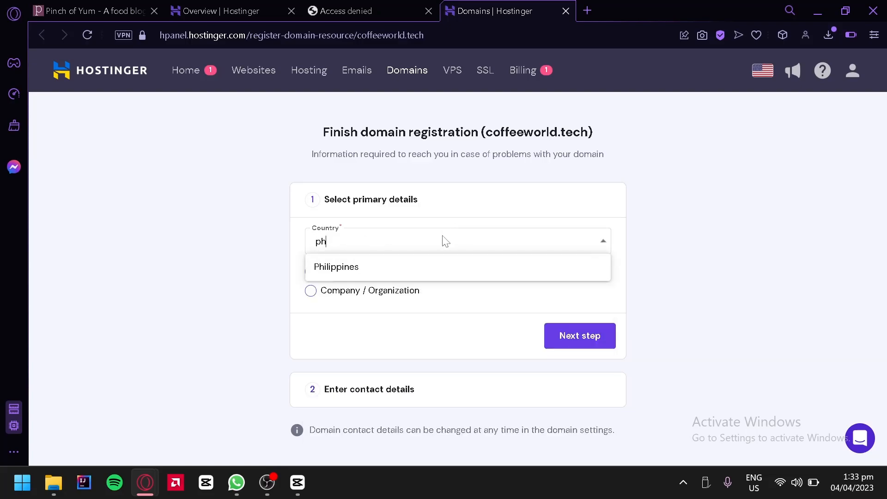
left_click(403, 266)
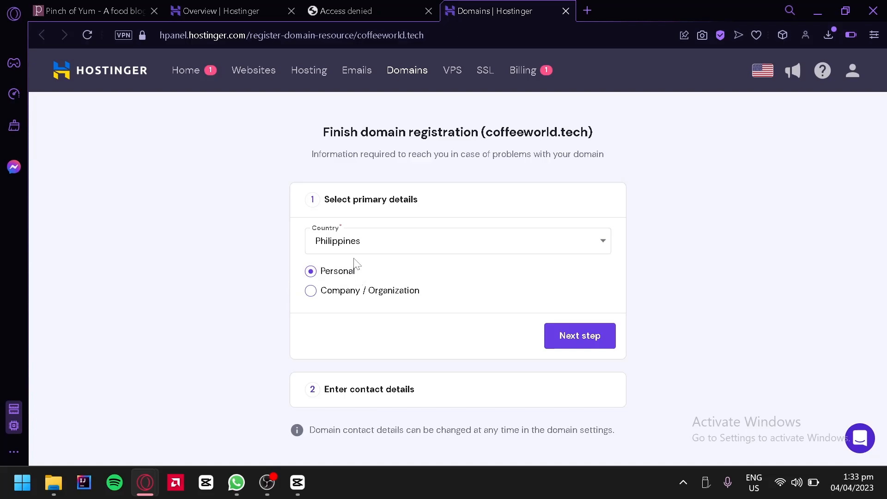
left_click(581, 336)
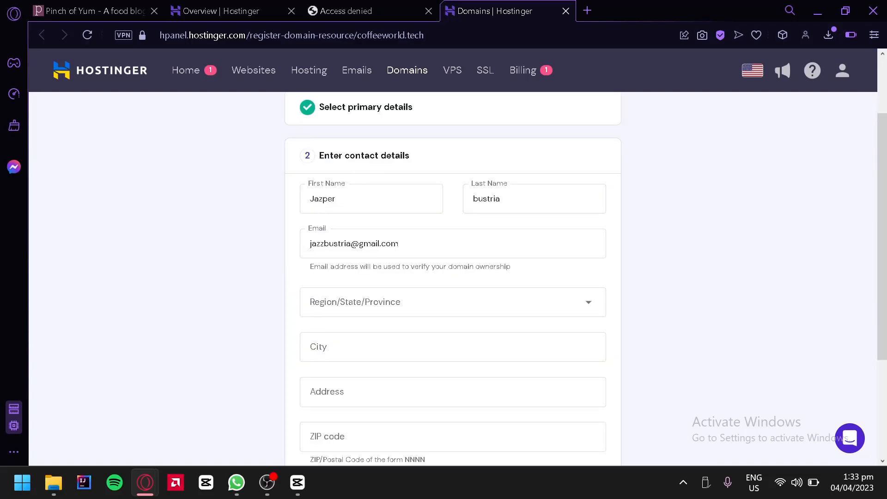
Choose the registrant's province and enter the city
left_click(399, 306)
type("be")
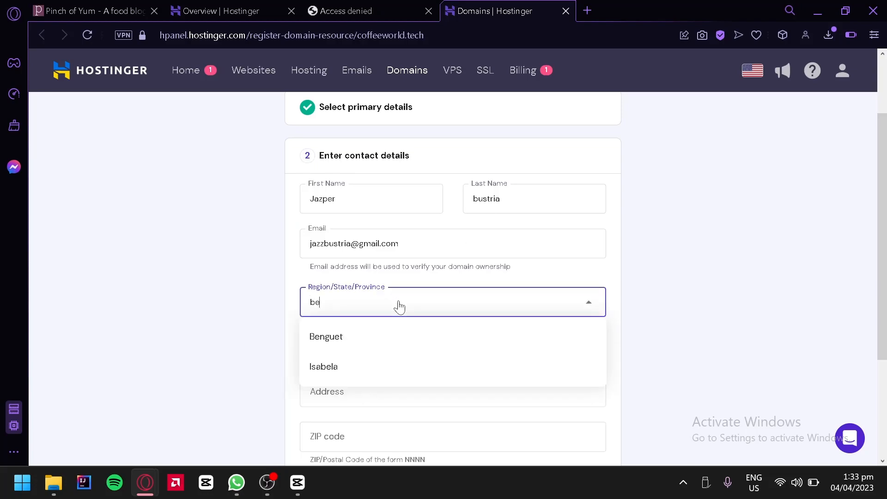
left_click(328, 339)
key("Tab")
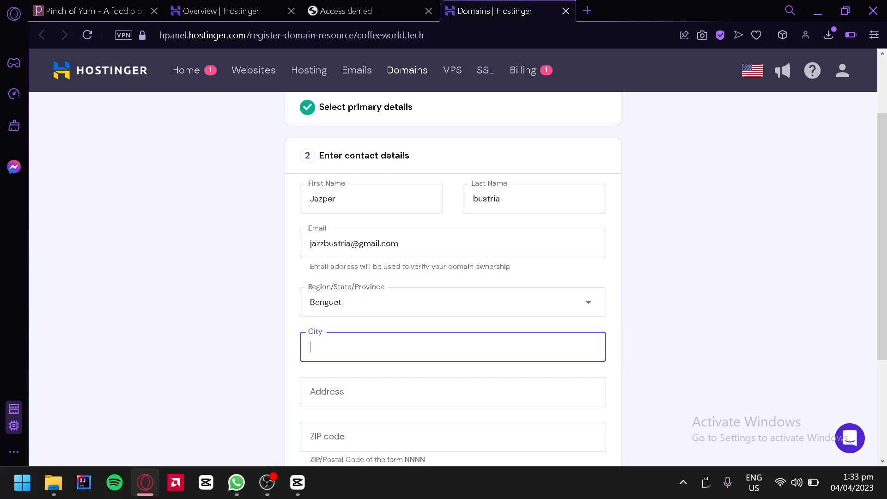
type("baguio")
Enter the street address and ZIP code, then finish the coffeeworld.tech registration
key("Tab")
scroll(366, 307, "down", 2)
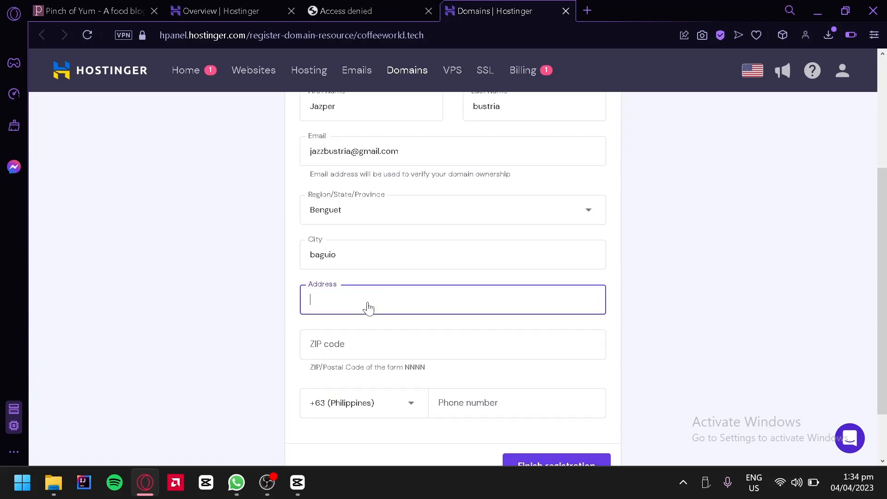
type("Baguio city 1")
key("Tab")
type("26")
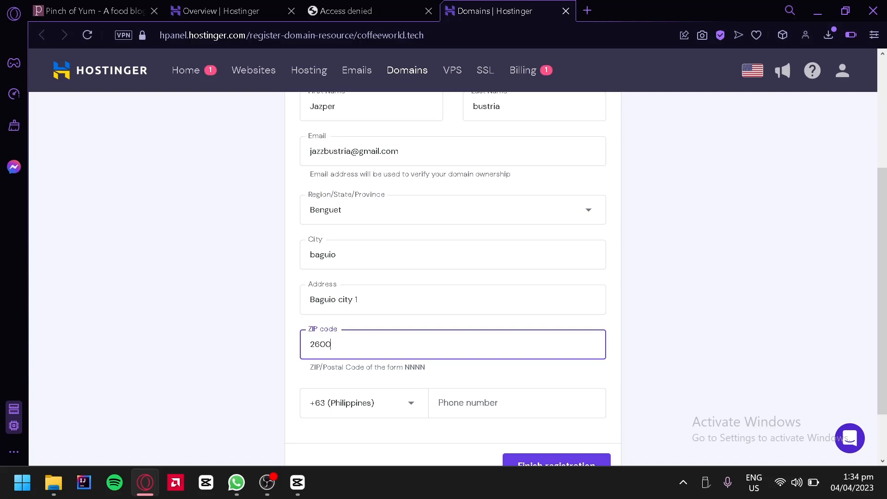
scroll(461, 360, "down", 2)
left_click(462, 342)
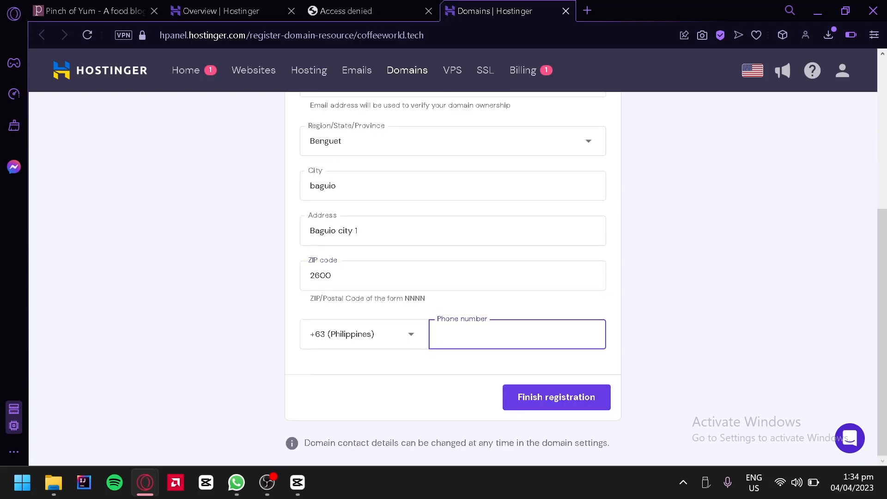
left_click(541, 411)
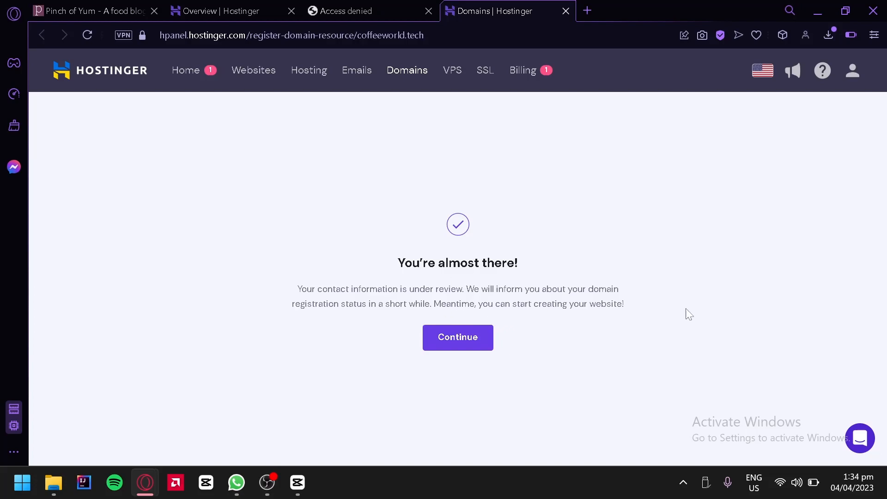
Continue from the coffeeworld.tech registration confirmation to its domain overview, then switch to the verification email in Gmail
left_click(387, 9)
left_click(188, 9)
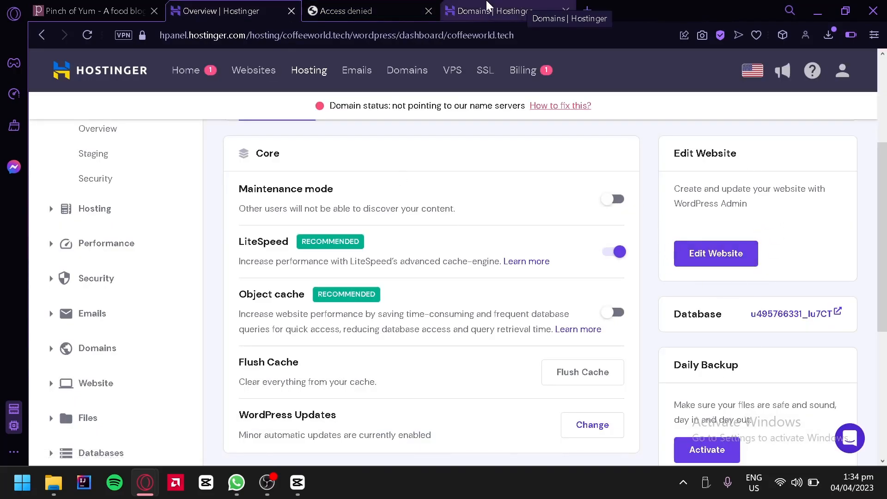
left_click(490, 9)
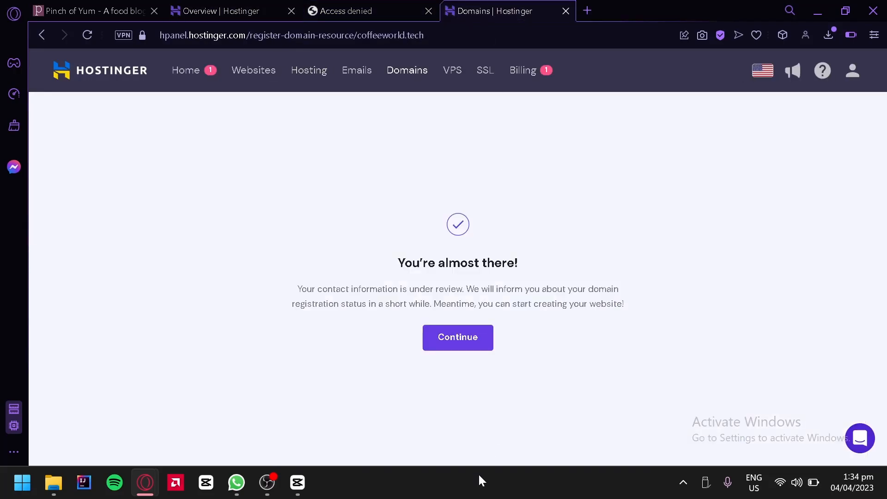
left_click(469, 337)
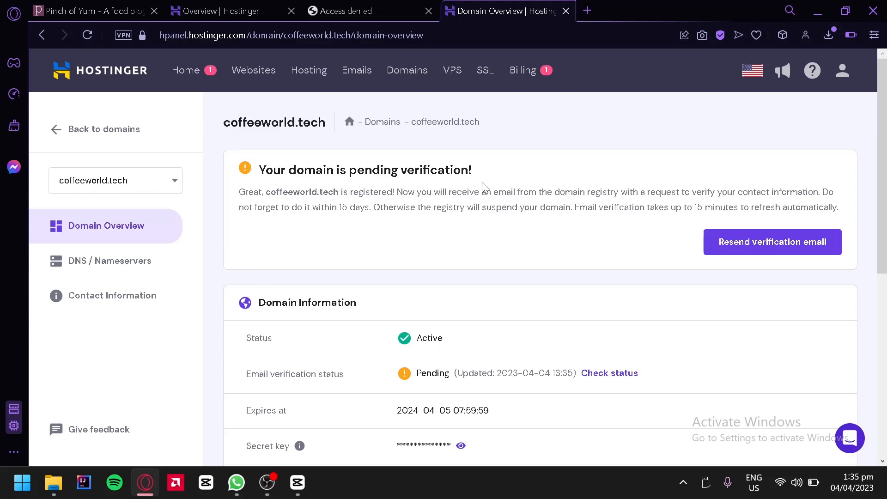
left_click(589, 10)
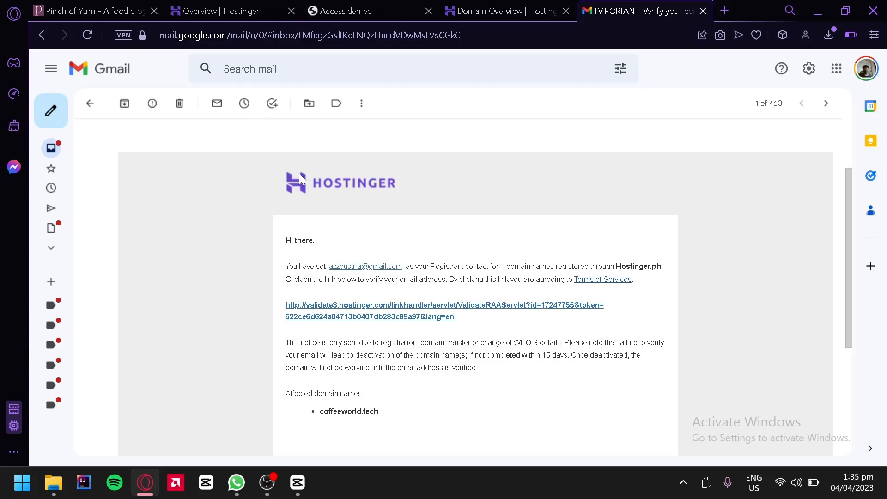
Open the coffeeworld.tech verification link from the email and pass the Cloudflare human check
scroll(354, 232, "down", 2)
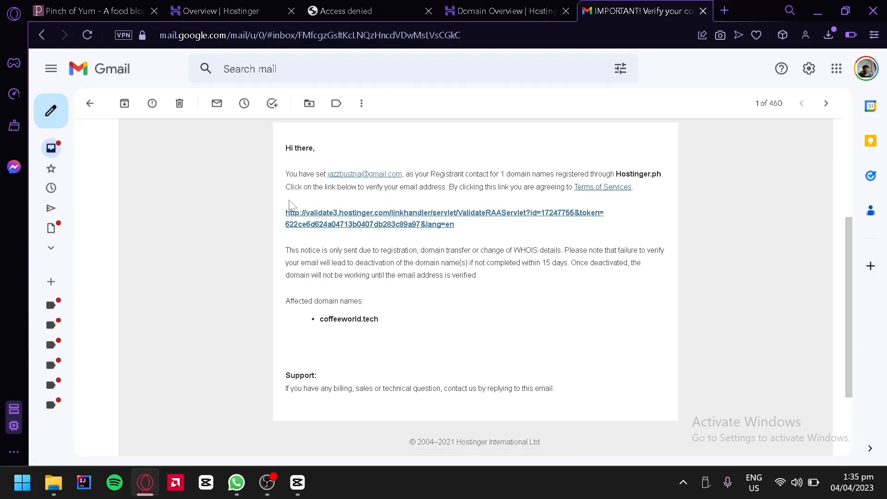
left_click(353, 226)
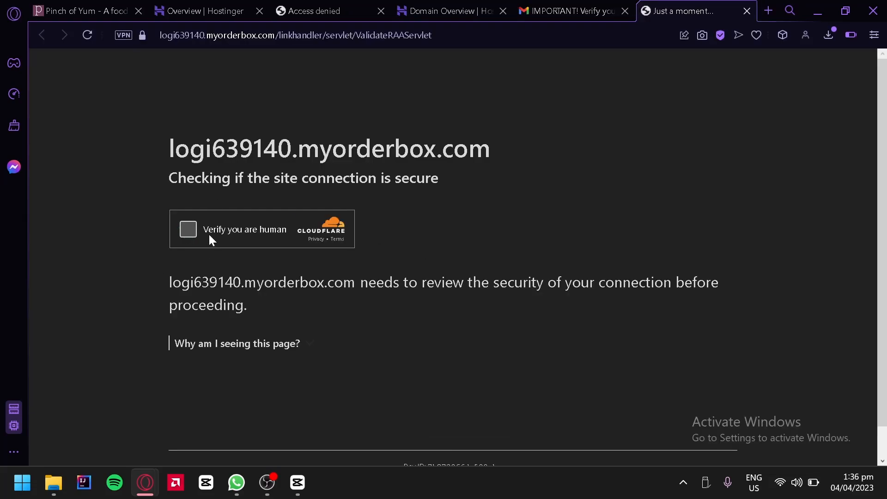
left_click(190, 238)
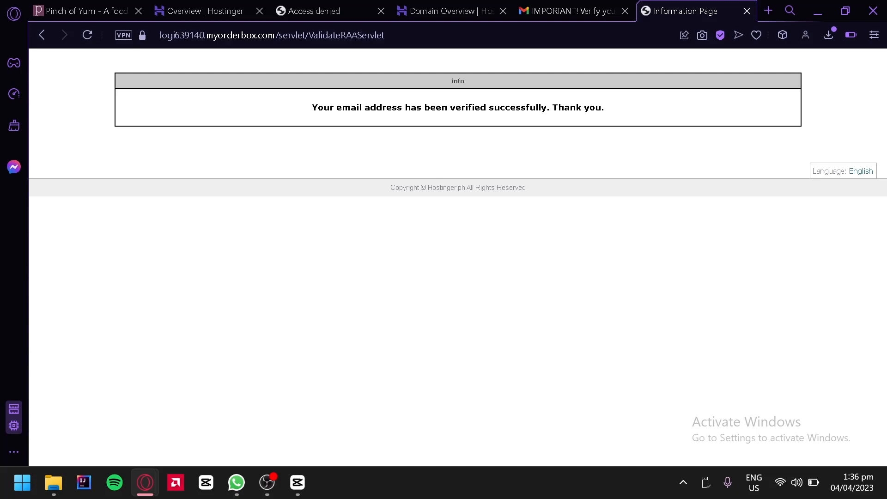
Reload the coffeeworld.tech domain overview and confirm email verification now shows Verified
left_click(462, 8)
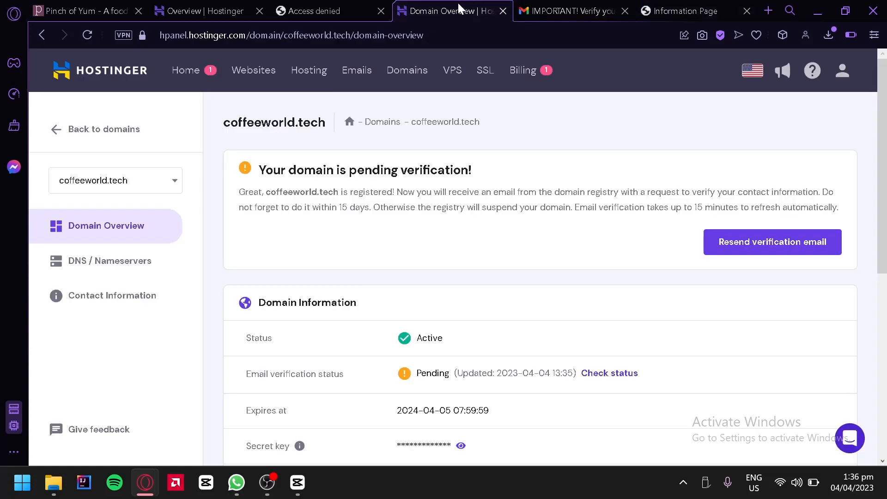
left_click(88, 36)
scroll(548, 258, "down", 4)
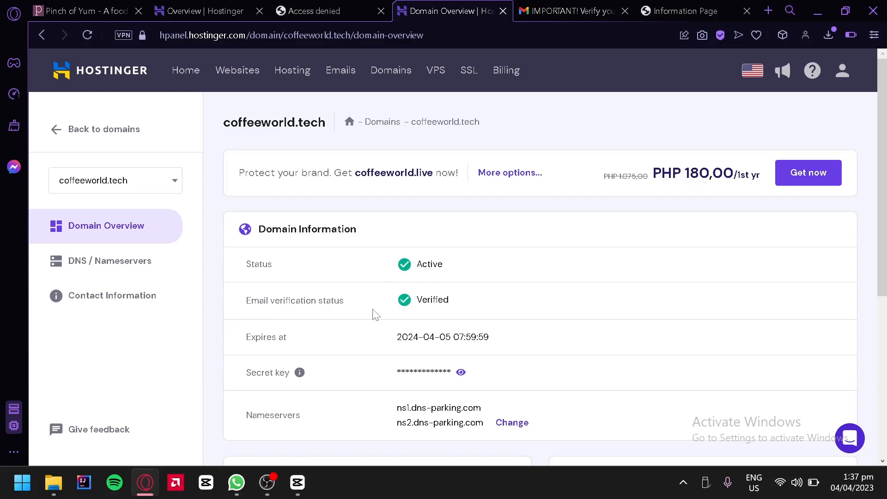
scroll(518, 268, "down", 2)
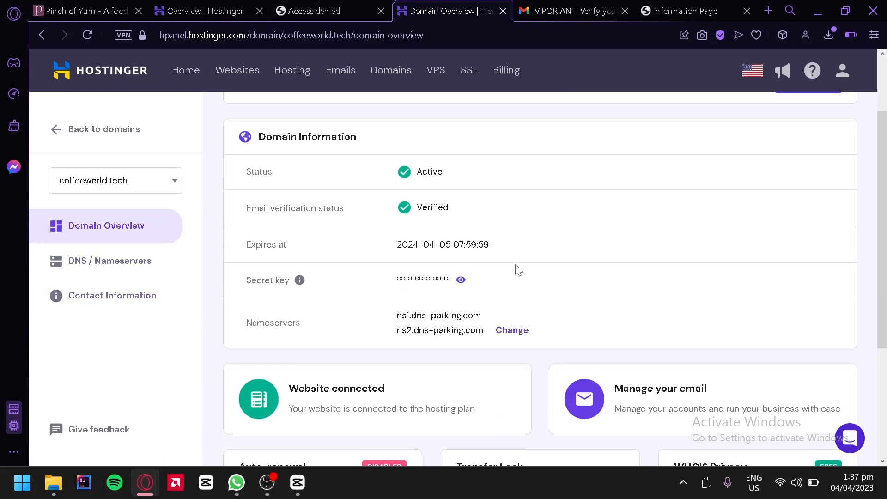
scroll(476, 278, "down", 4)
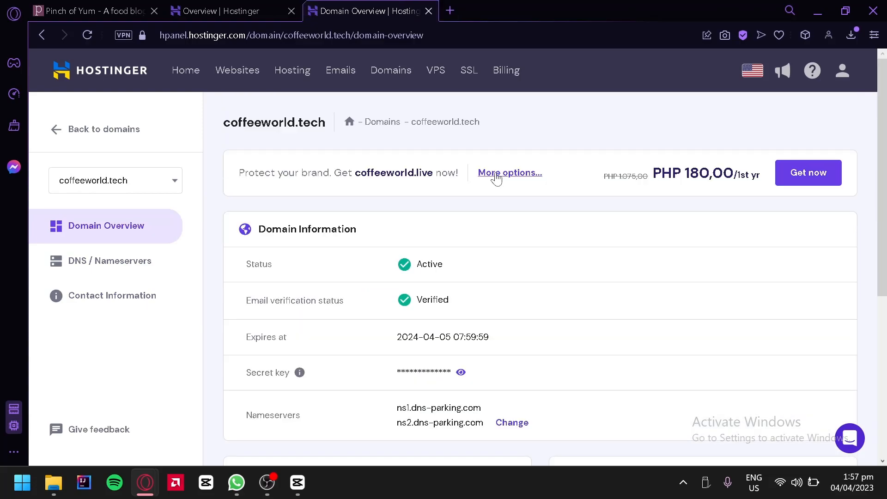
Switch back to the site's WordPress hosting overview and look through it
left_click(231, 6)
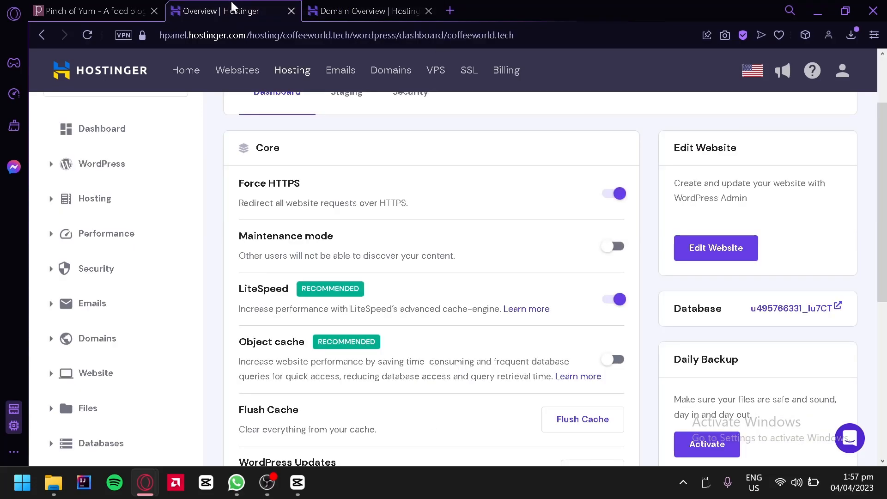
scroll(386, 309, "down", 8)
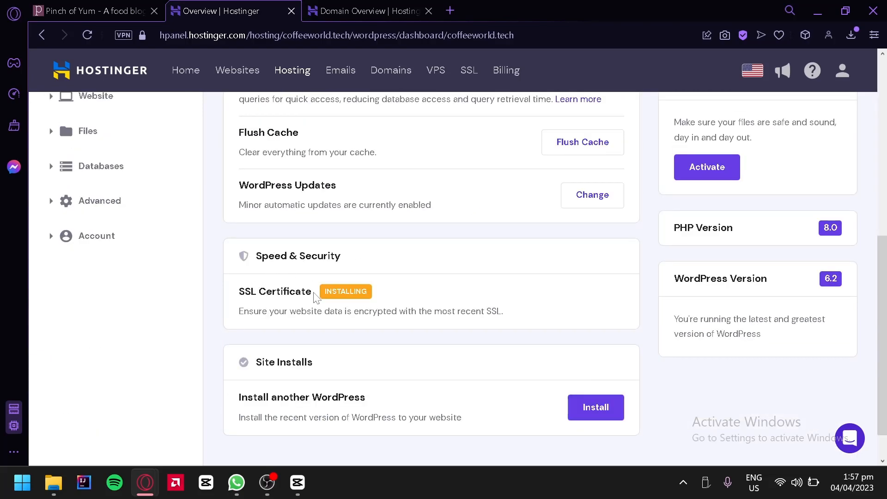
scroll(333, 303, "up", 6)
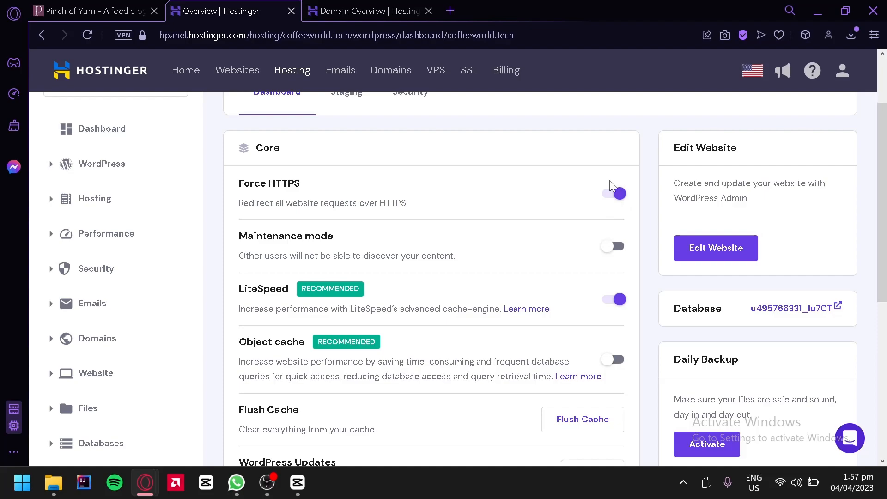
scroll(611, 186, "up", 2)
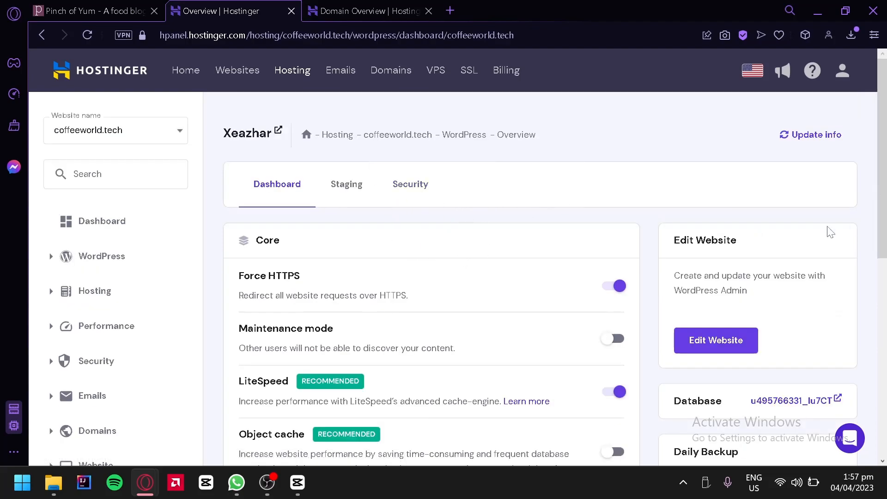
Open the coffeeworld.tech WordPress admin and scroll through the 'Website is published' setup guide
left_click(717, 342)
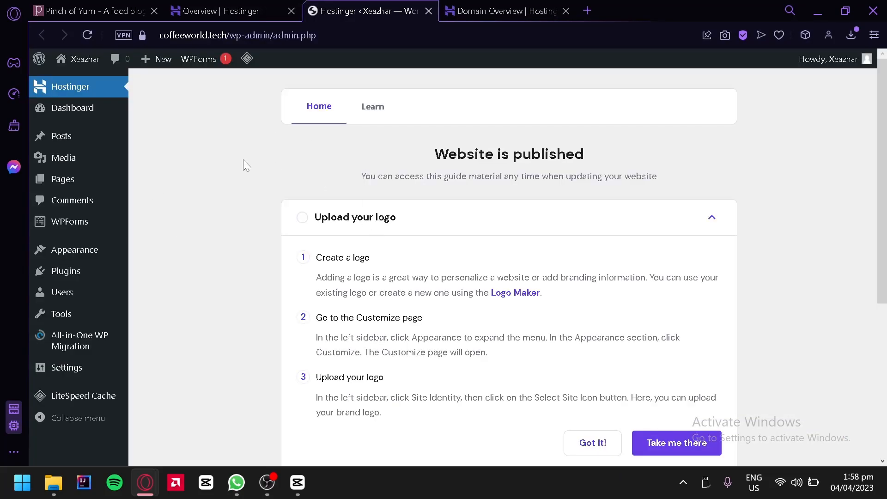
scroll(207, 128, "down", 5)
scroll(193, 229, "up", 5)
scroll(248, 181, "down", 4)
scroll(249, 181, "up", 4)
scroll(332, 216, "down", 2)
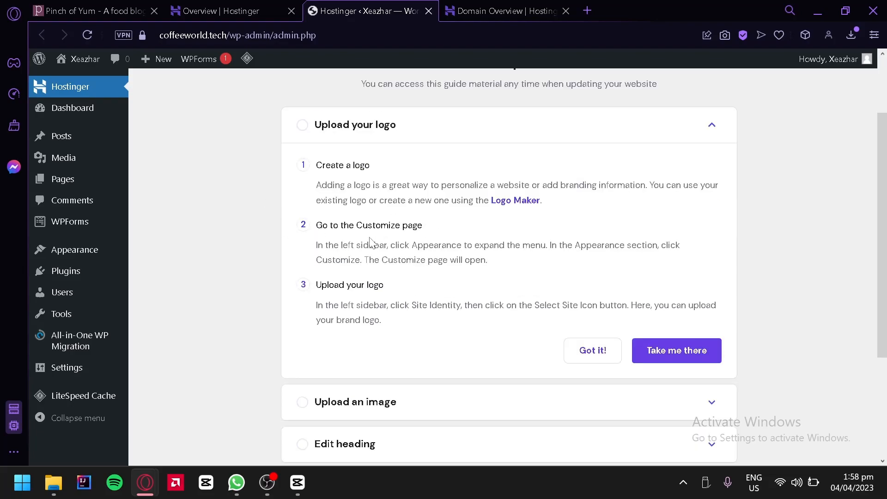
scroll(390, 300, "down", 3)
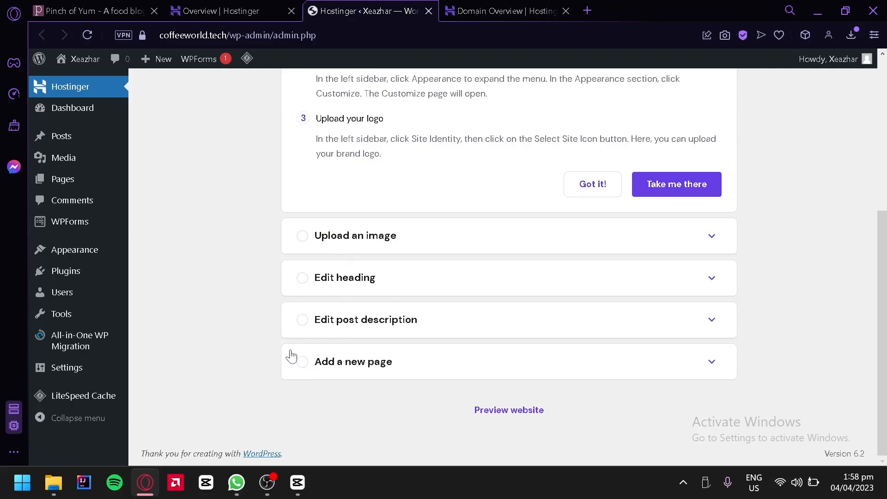
scroll(273, 326, "up", 5)
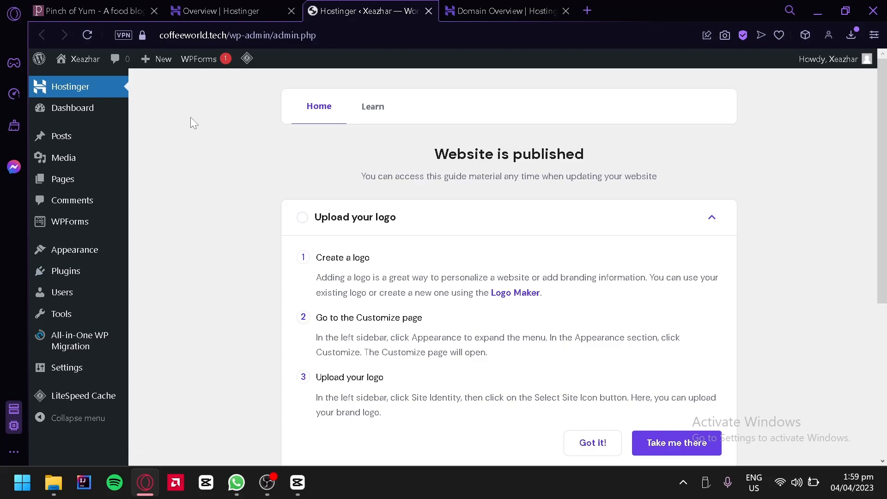
mouse_move(90, 114)
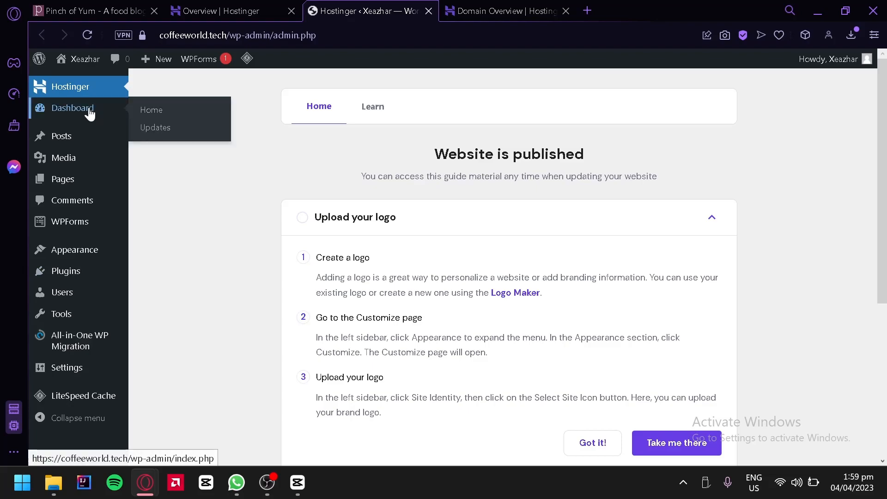
left_click(90, 114)
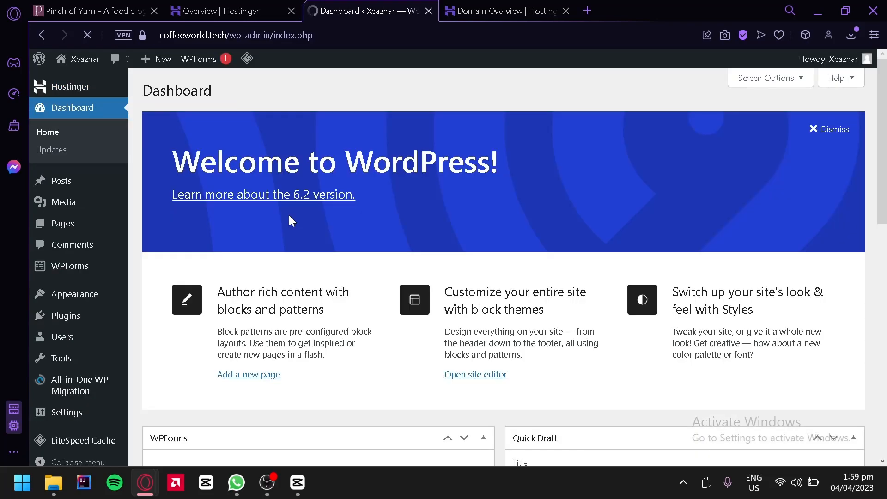
scroll(289, 213, "down", 5)
scroll(290, 217, "up", 2)
scroll(292, 221, "down", 4)
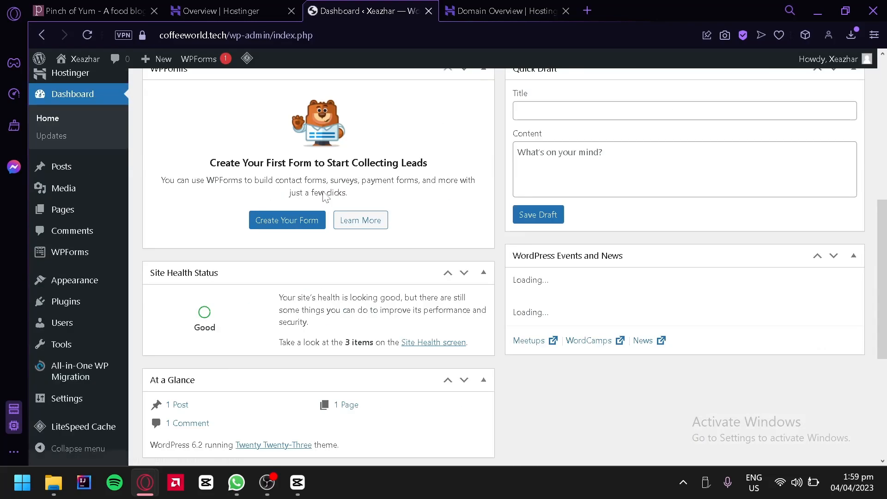
scroll(283, 144, "up", 2)
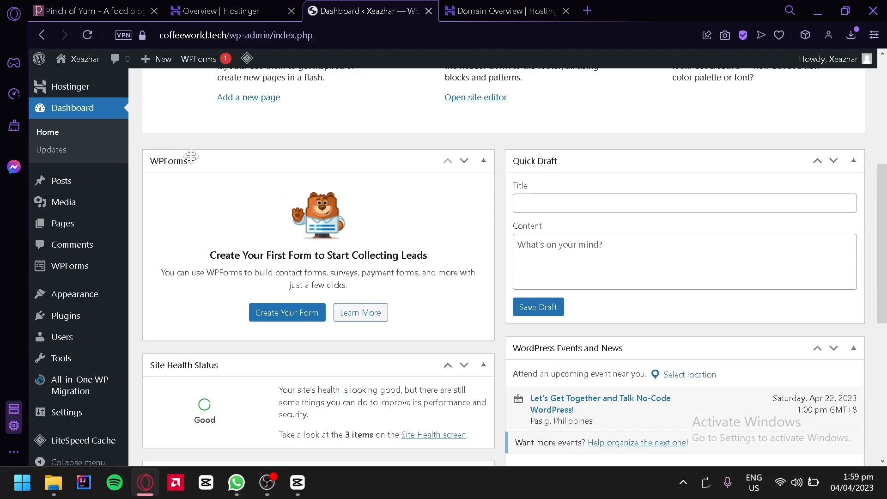
scroll(391, 267, "down", 2)
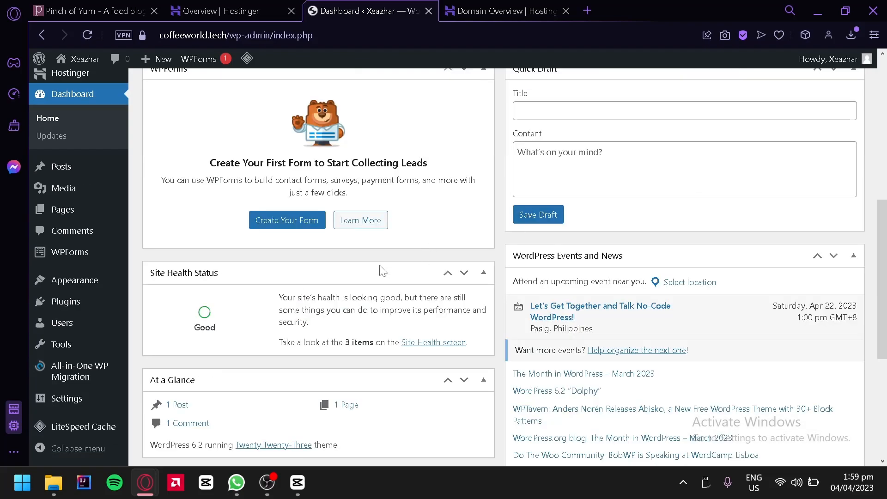
scroll(208, 301, "down", 2)
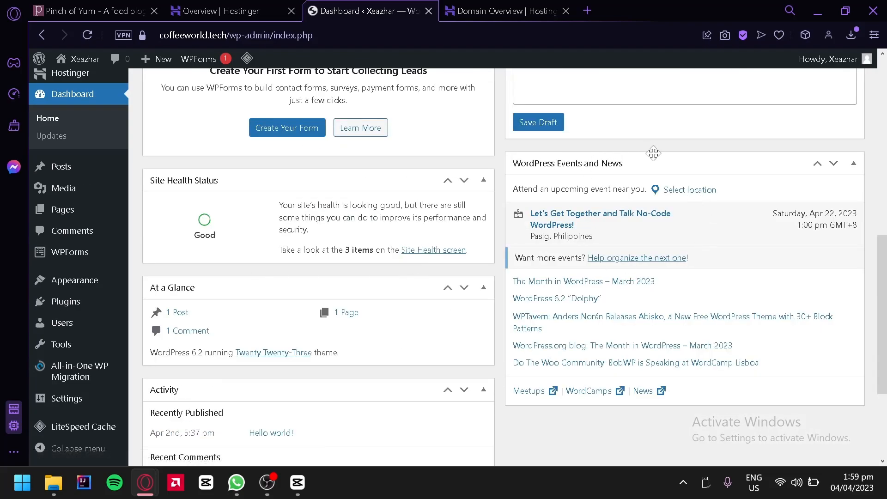
scroll(238, 261, "down", 4)
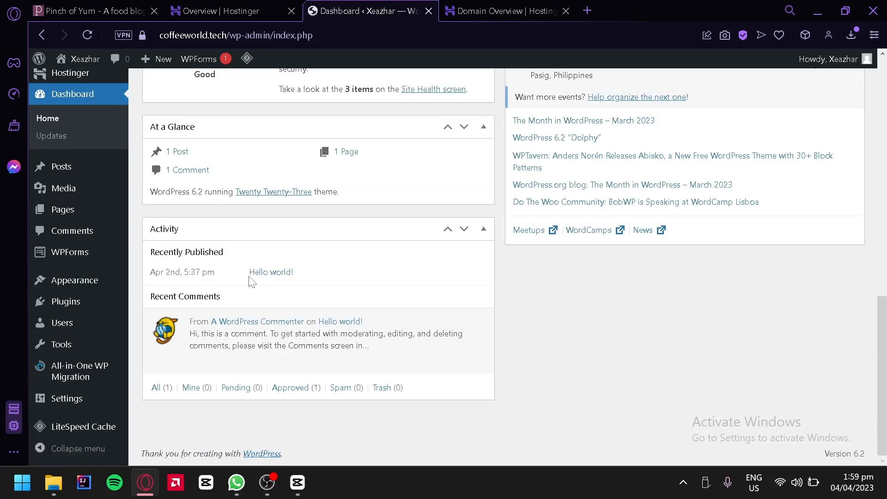
scroll(504, 266, "up", 6)
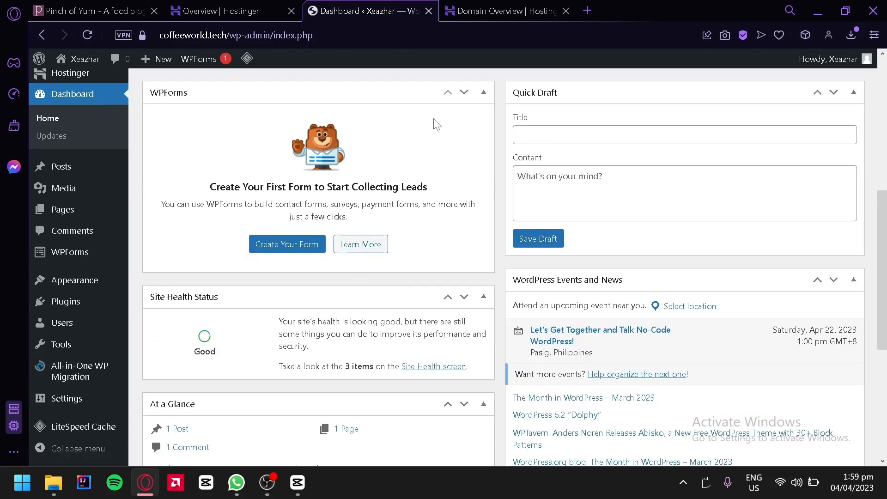
scroll(679, 272, "up", 8)
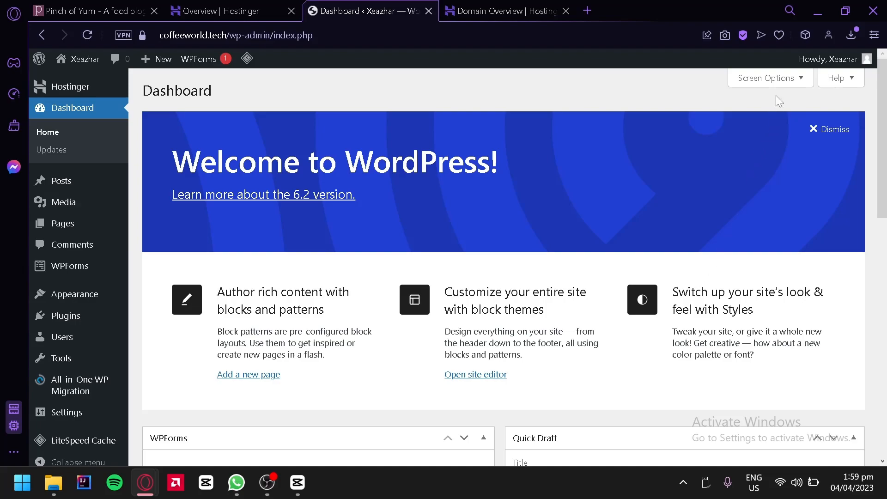
Hide every Dashboard box: WPForms, Site Health Status, At a Glance, Activity, Quick Draft, Events and News, Welcome
left_click(794, 85)
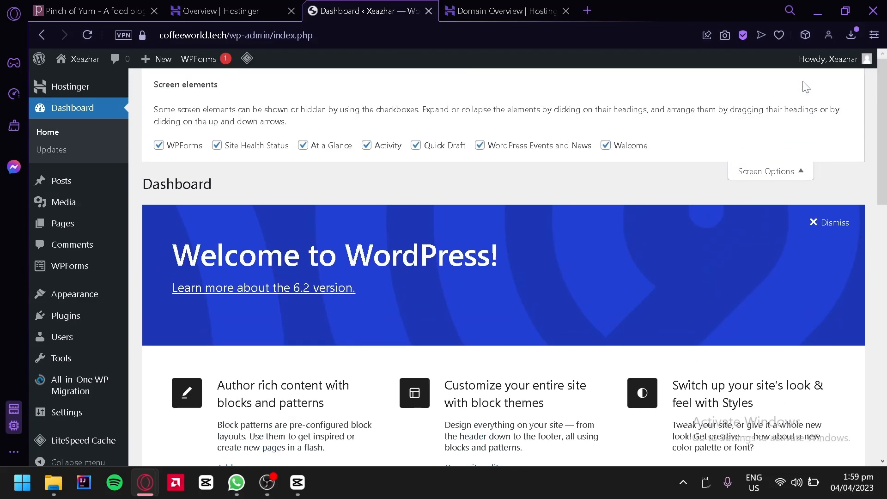
left_click(159, 145)
left_click(217, 145)
left_click(306, 144)
left_click(368, 145)
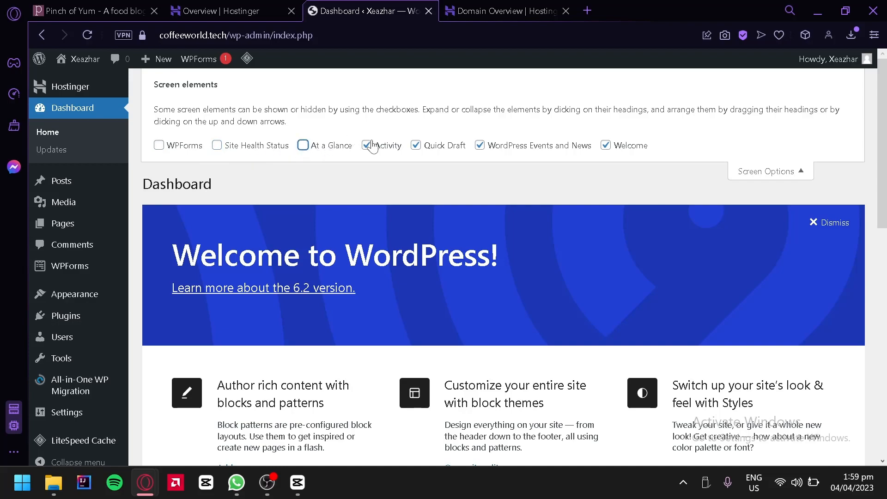
left_click(427, 146)
left_click(480, 145)
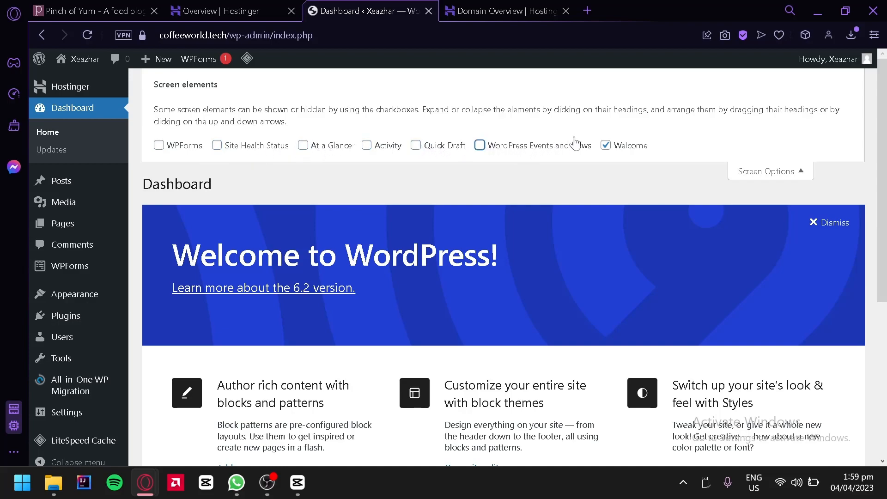
left_click(605, 145)
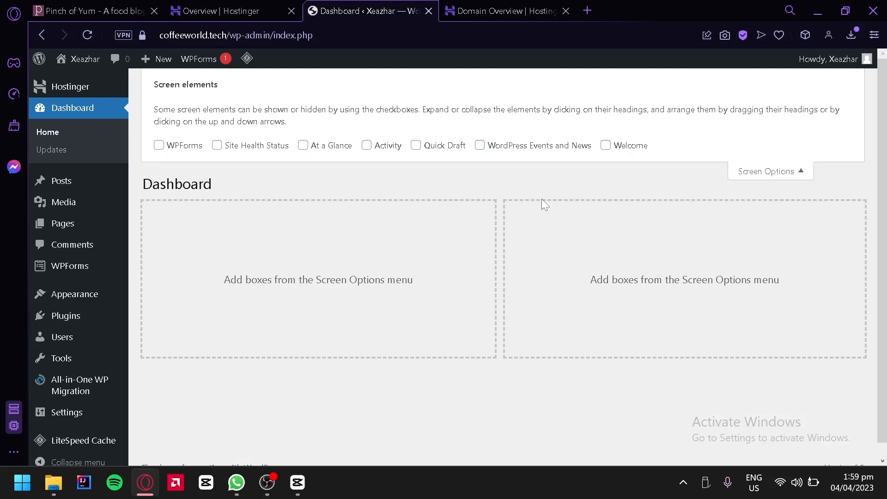
left_click(798, 172)
Re-enable only Site Health Status and Activity, move Activity to the right column, then go to Posts
left_click(802, 80)
left_click(800, 101)
left_click(807, 82)
left_click(217, 145)
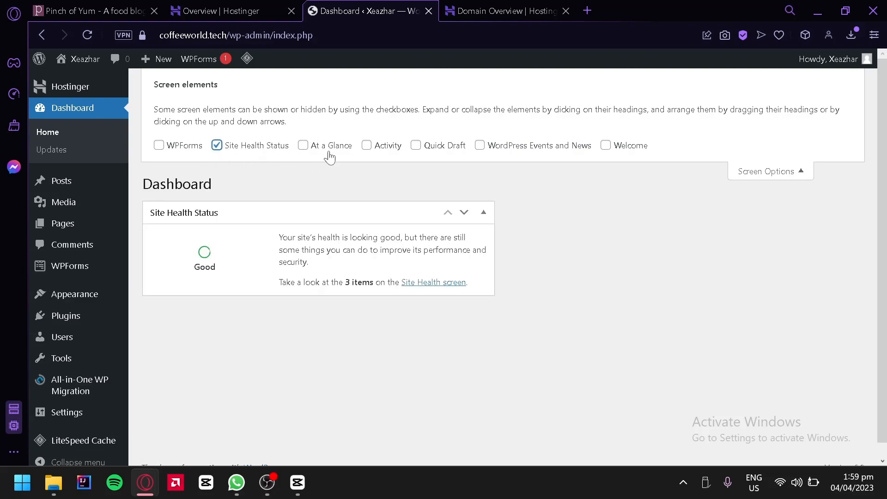
left_click(366, 145)
left_click(754, 182)
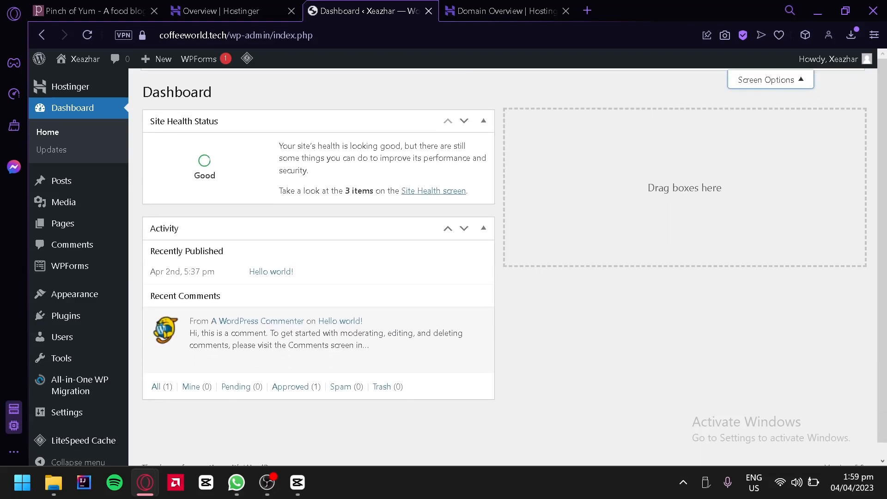
left_click_drag(264, 225, 620, 117)
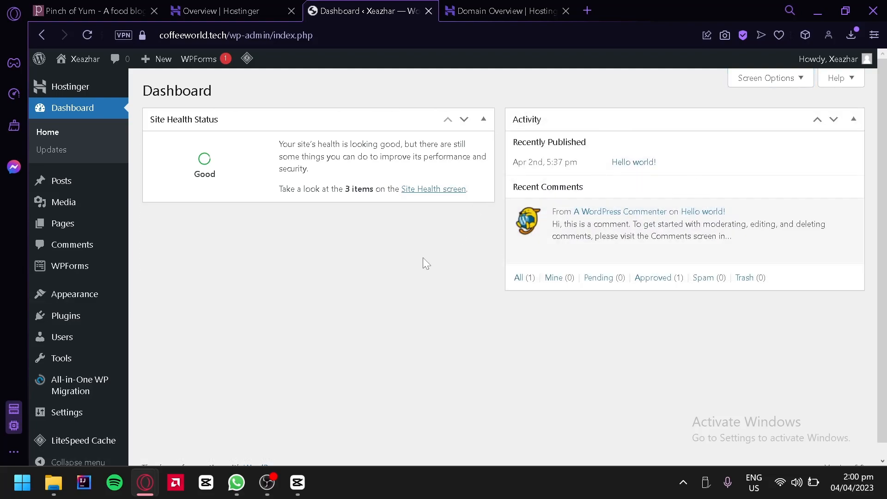
left_click(56, 180)
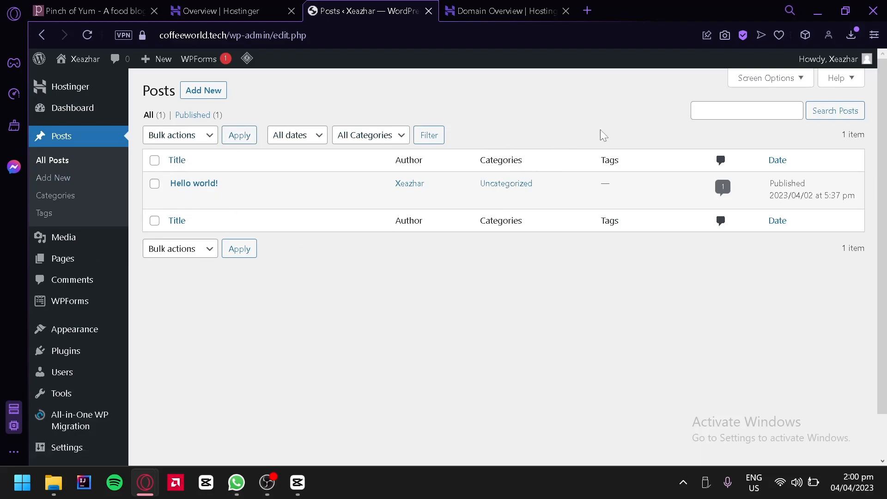
Inspect the Posts list's Bulk actions, date and category filters, and the Search Posts field
left_click(202, 137)
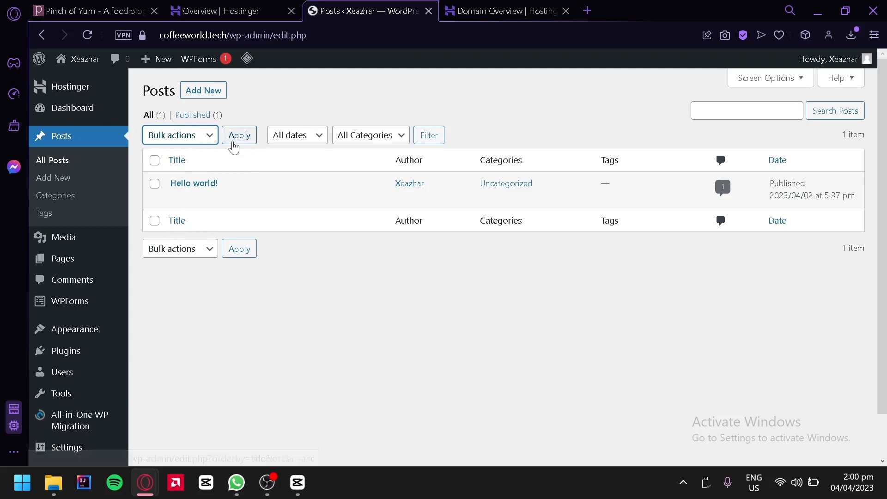
left_click(203, 139)
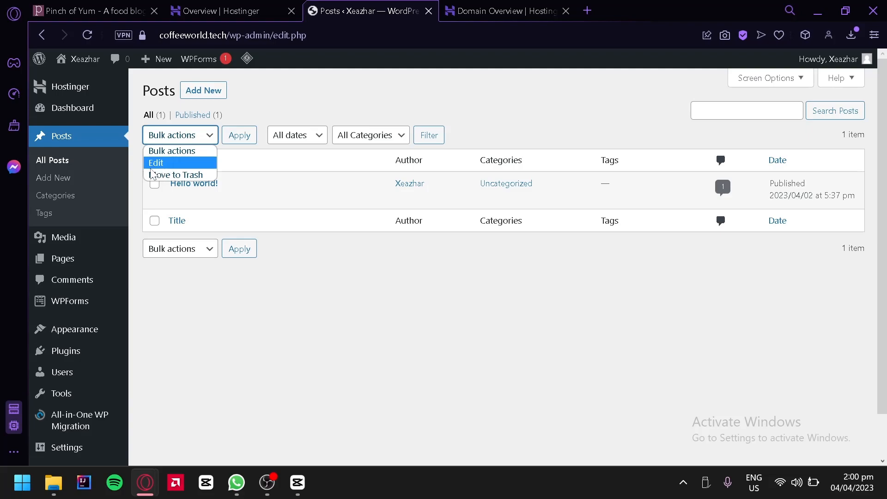
left_click(273, 139)
left_click(360, 135)
left_click(368, 135)
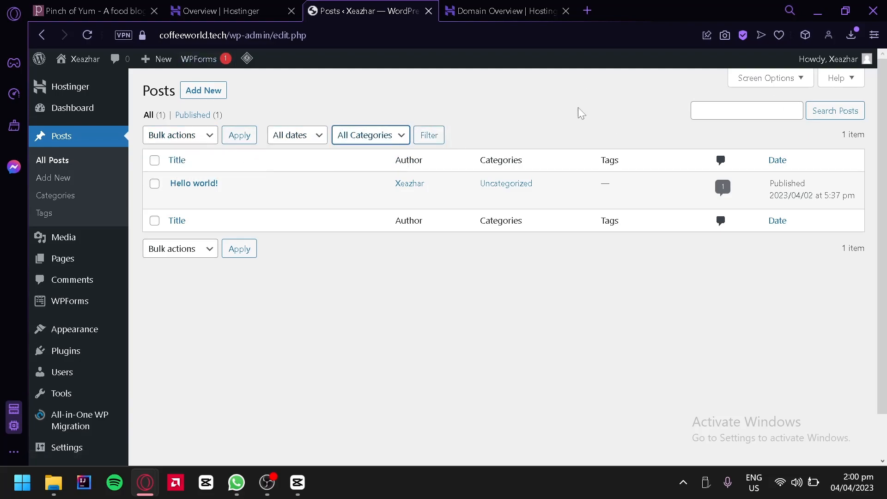
left_click(747, 111)
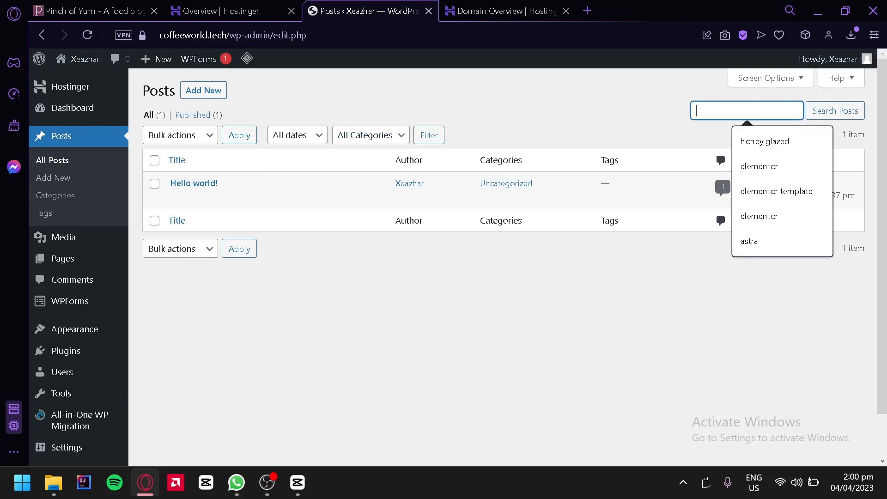
left_click(666, 132)
mouse_move(174, 192)
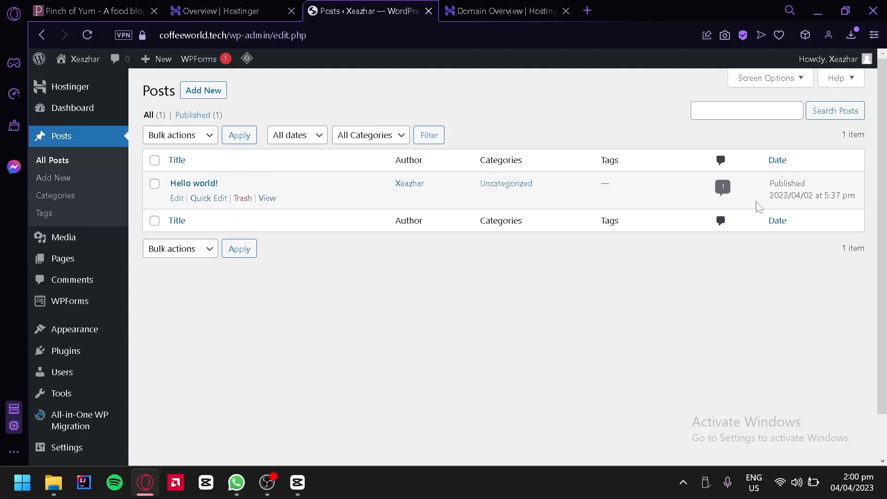
Start a new post, dismiss the editor welcome tour, check the Options menu, then go to Media
left_click(60, 182)
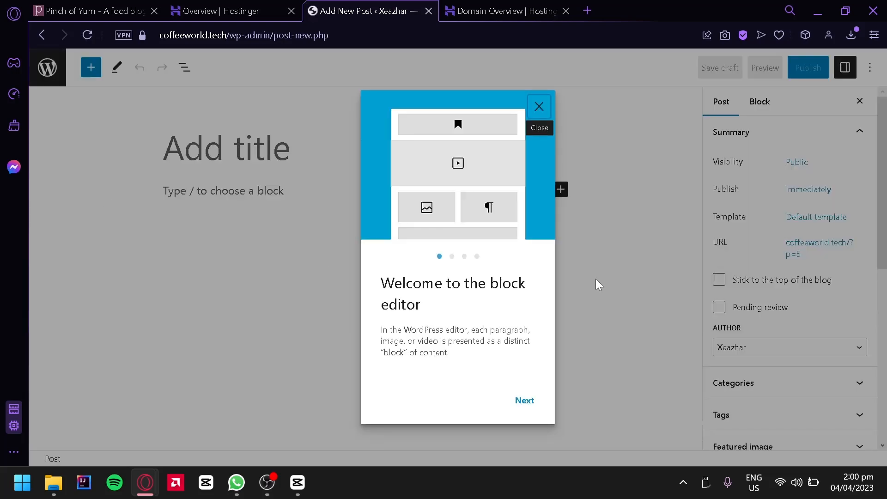
left_click(540, 108)
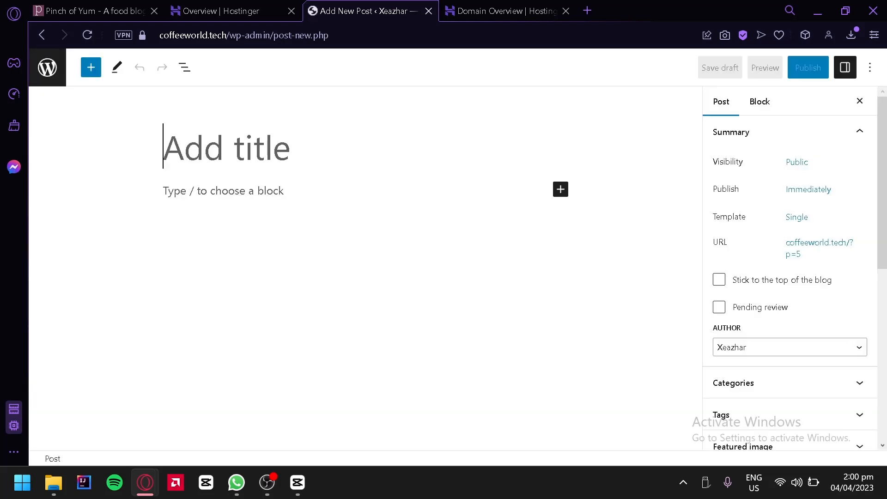
scroll(742, 230, "down", 6)
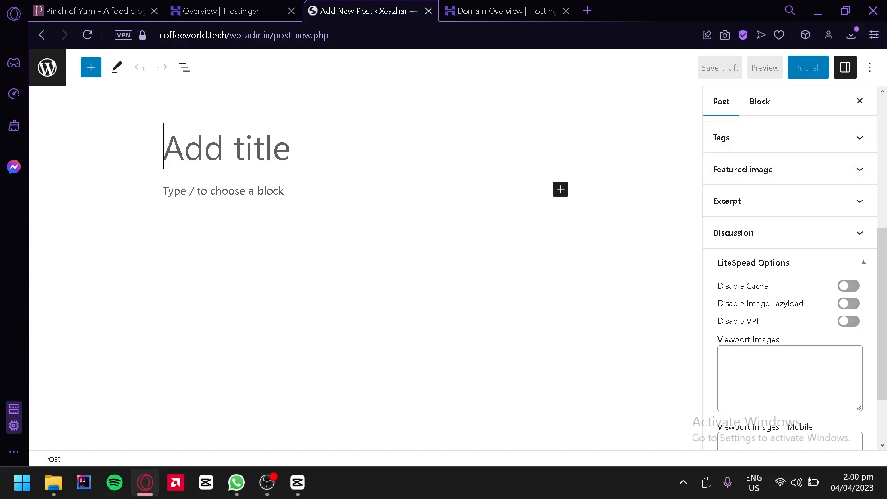
left_click(870, 68)
left_click(870, 68)
left_click(48, 74)
left_click(57, 238)
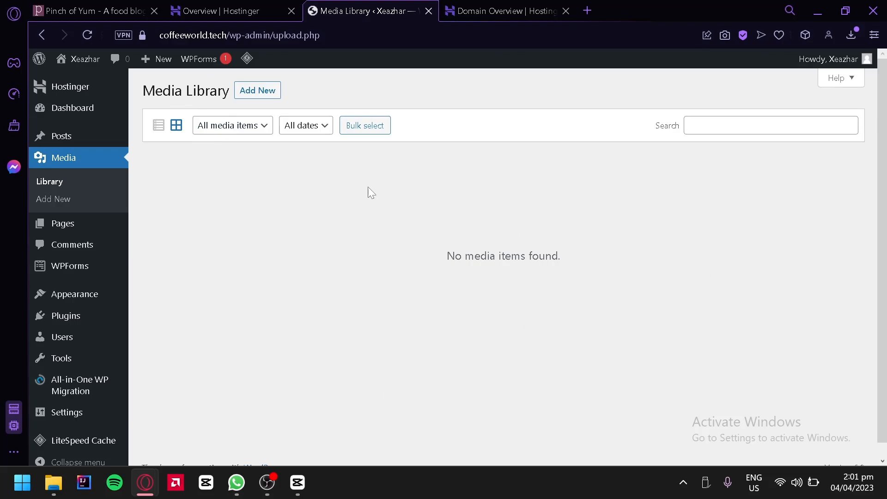
Open the Pages list, check its Bulk actions without applying any, then go to Comments
left_click(76, 226)
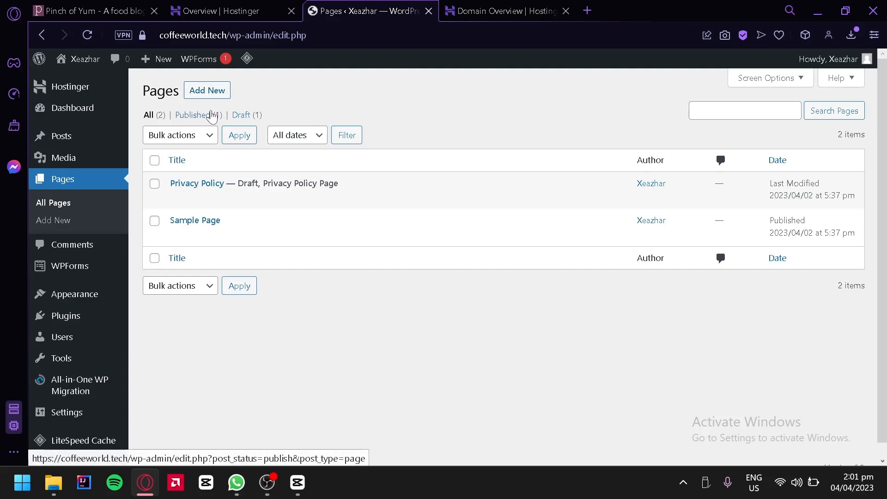
right_click(167, 141)
left_click(171, 139)
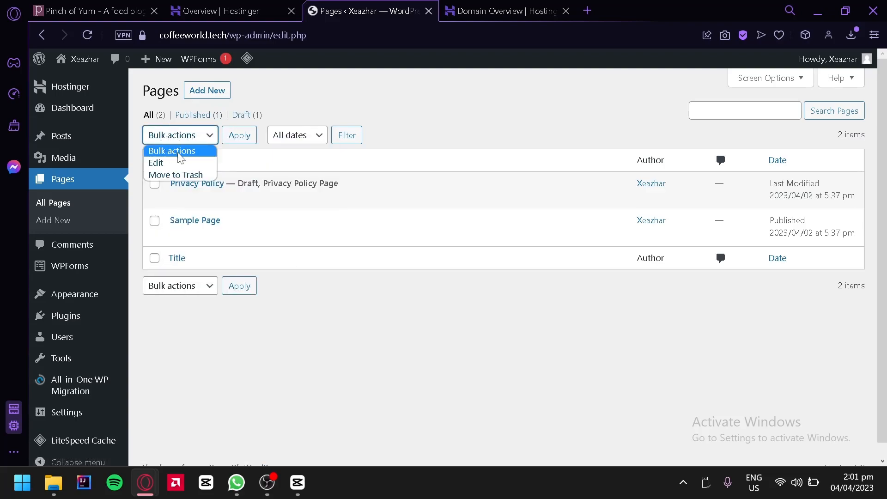
left_click(158, 150)
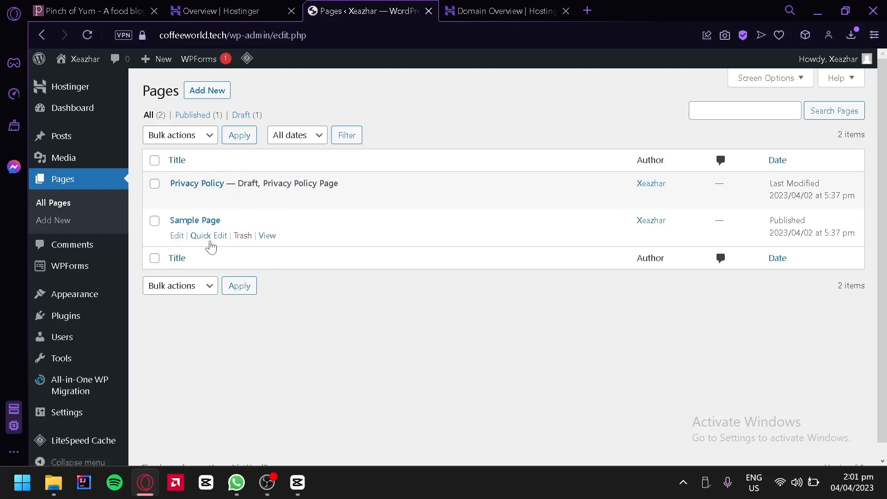
left_click(66, 249)
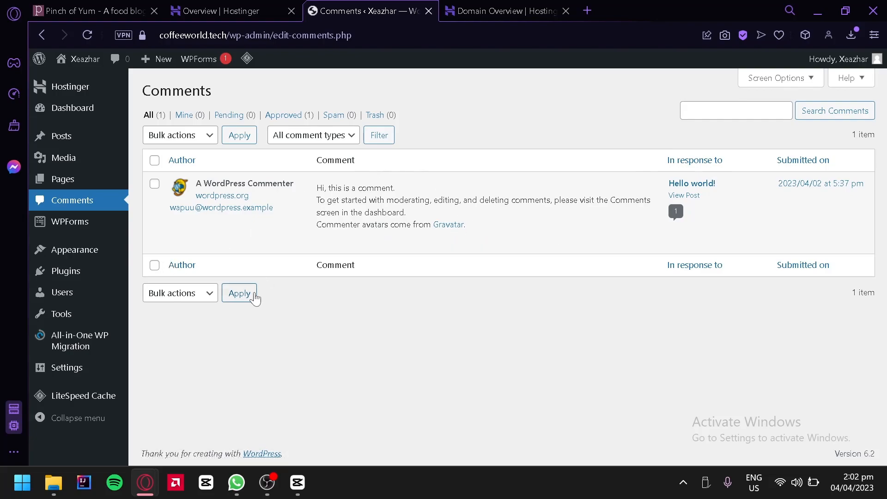
Pass through the WPForms overview, then open Appearance to view the installed themes
mouse_move(68, 235)
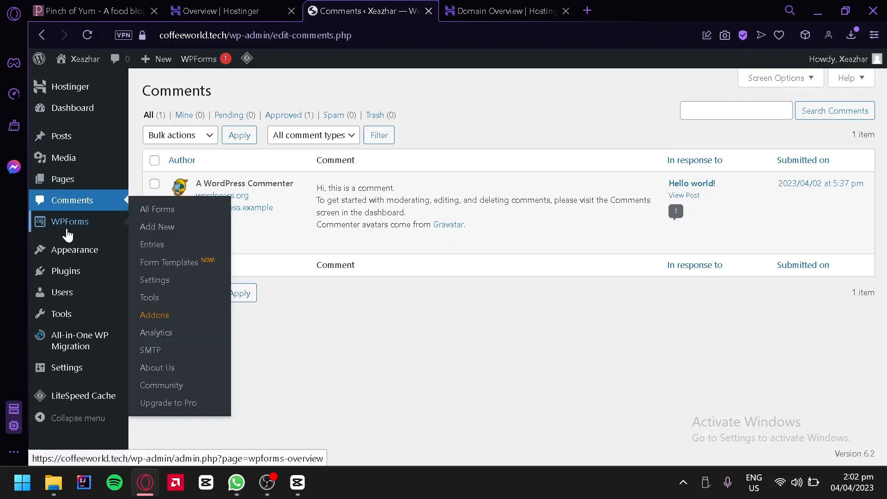
left_click(68, 235)
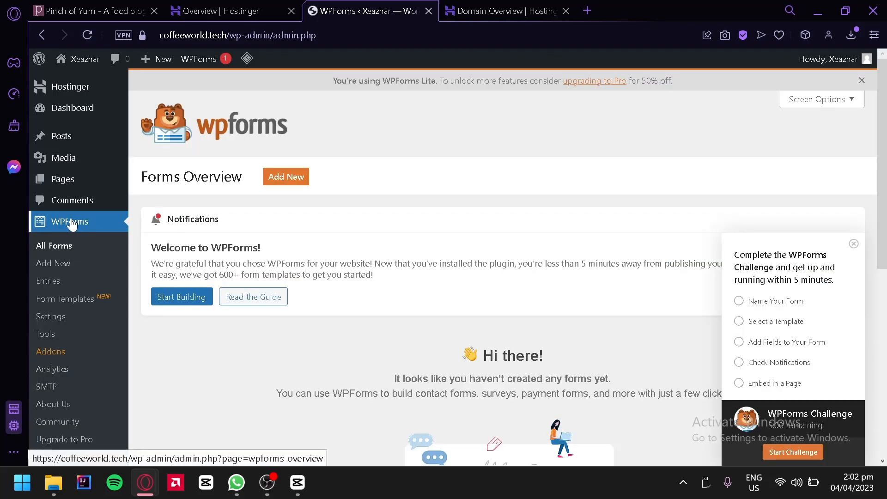
left_click(70, 225)
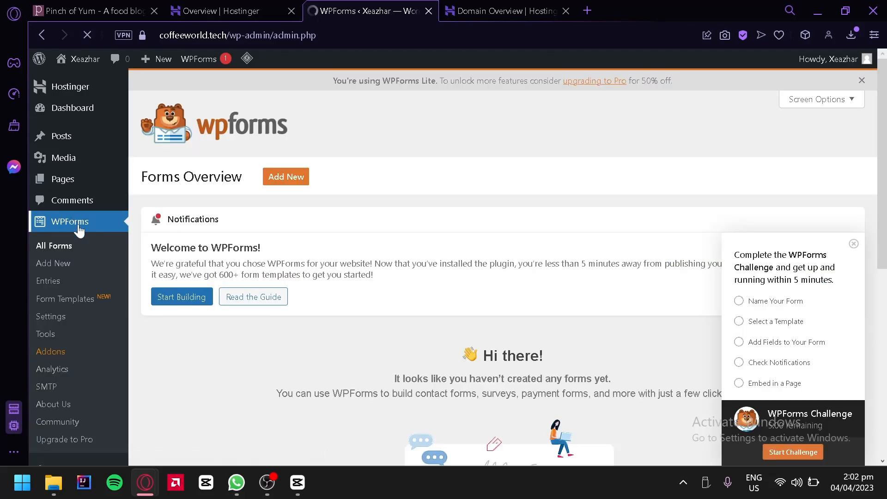
scroll(138, 278, "down", 3)
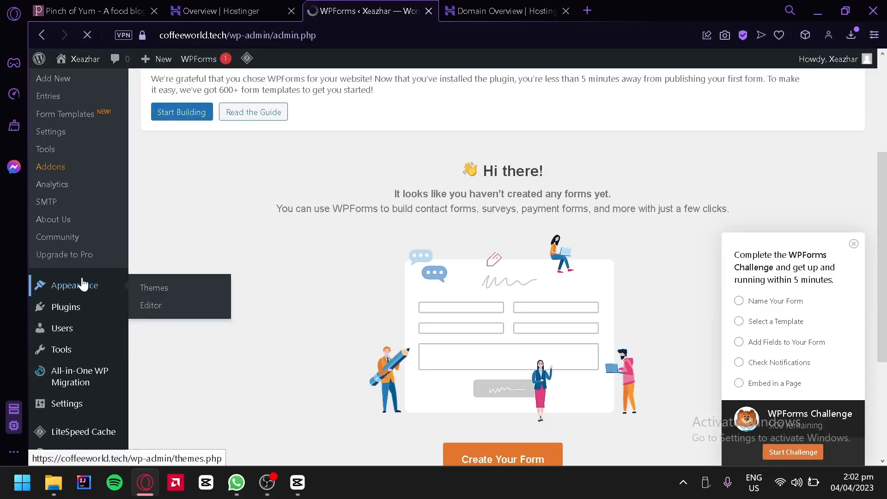
left_click(82, 284)
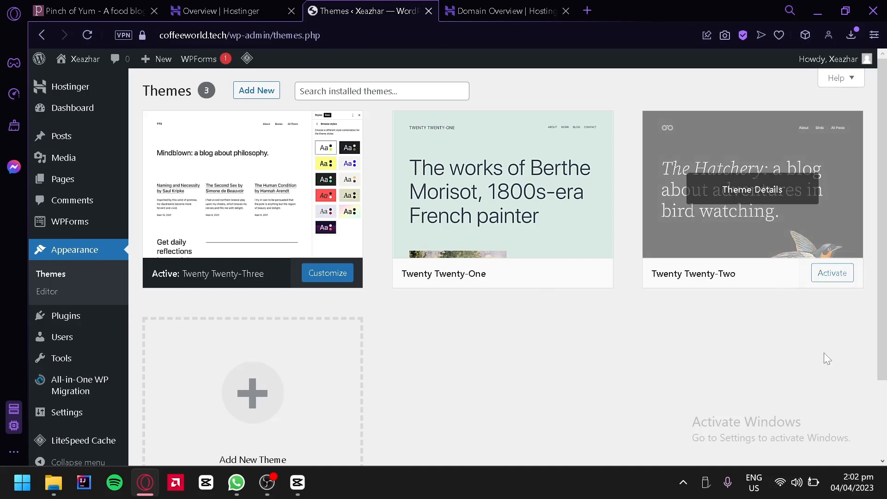
mouse_move(485, 228)
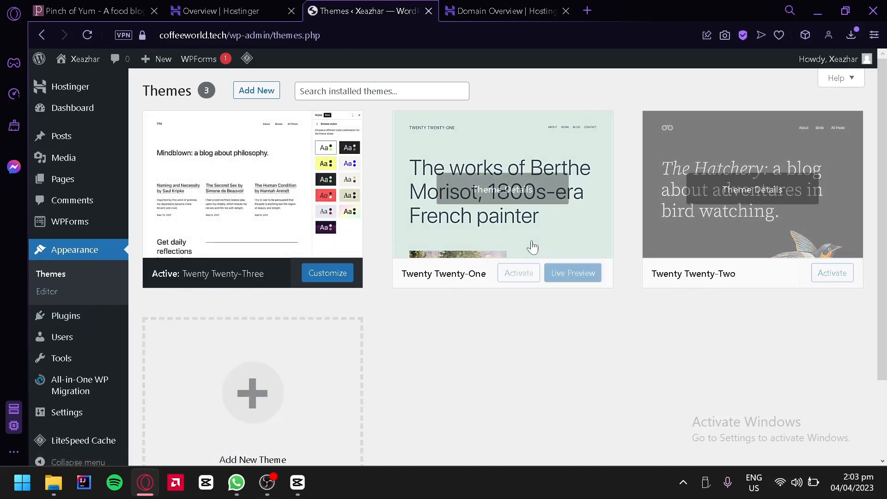
Open the installed Plugins list and look through it
left_click(69, 319)
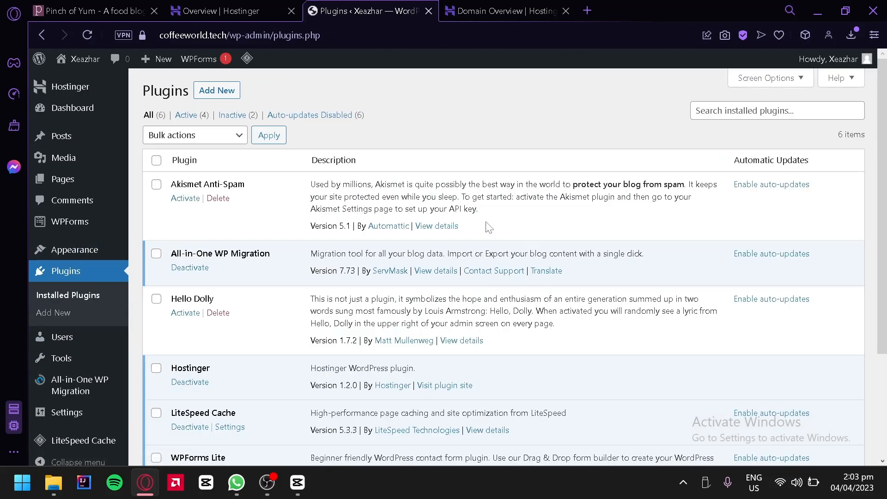
scroll(441, 187, "down", 3)
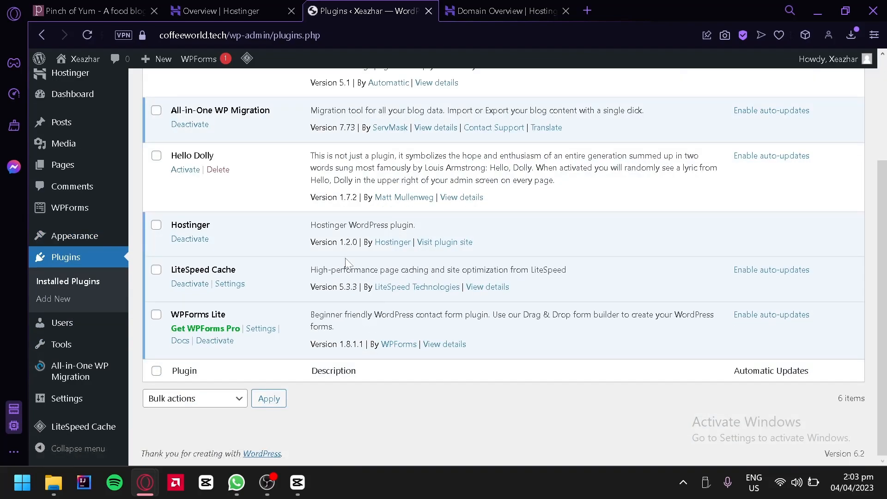
scroll(390, 208, "up", 3)
scroll(296, 169, "down", 3)
scroll(233, 218, "up", 3)
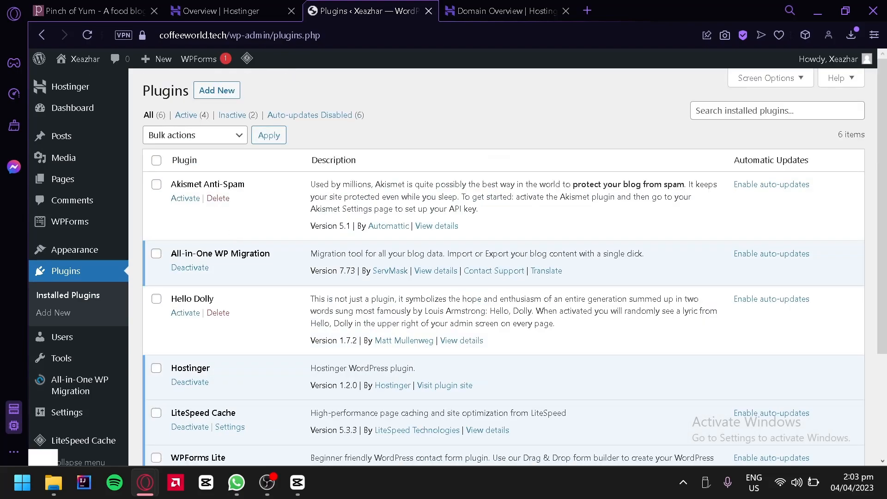
Select all plugins except LiteSpeed Cache and Hostinger
left_click(263, 136)
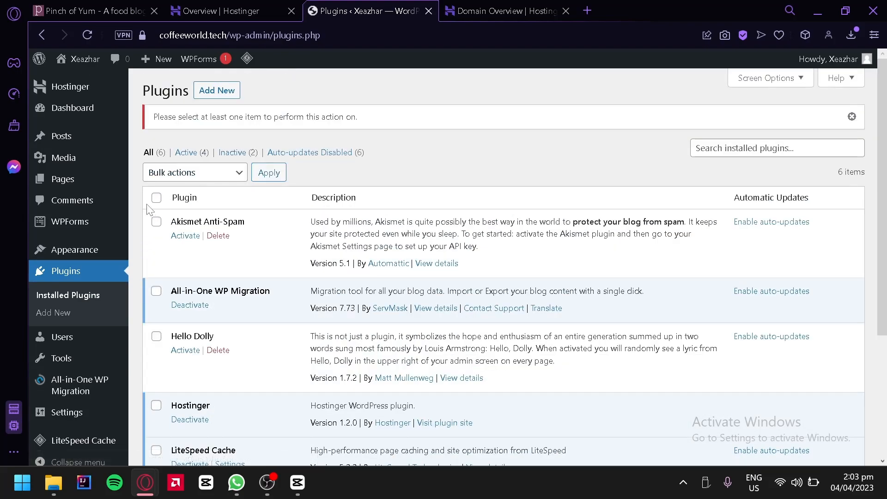
left_click(156, 198)
scroll(267, 202, "down", 4)
scroll(224, 192, "up", 4)
scroll(245, 189, "down", 2)
scroll(236, 268, "up", 2)
scroll(305, 261, "down", 2)
scroll(303, 264, "down", 2)
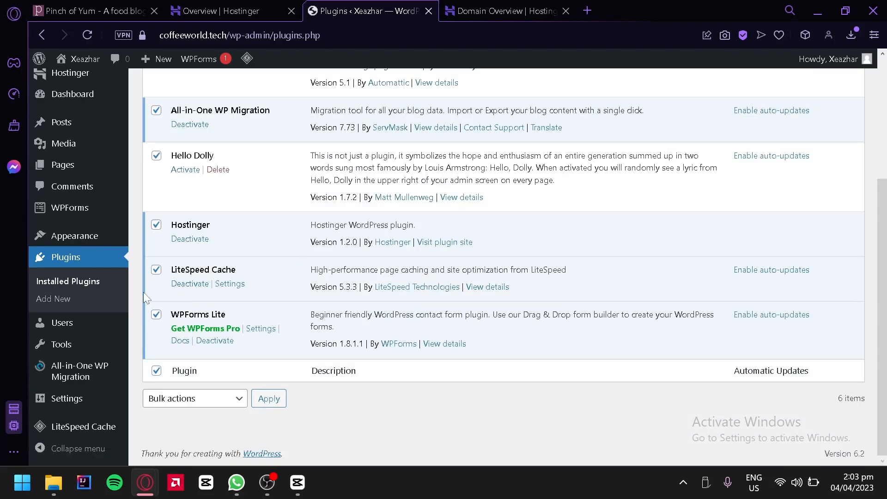
left_click(156, 270)
left_click(156, 225)
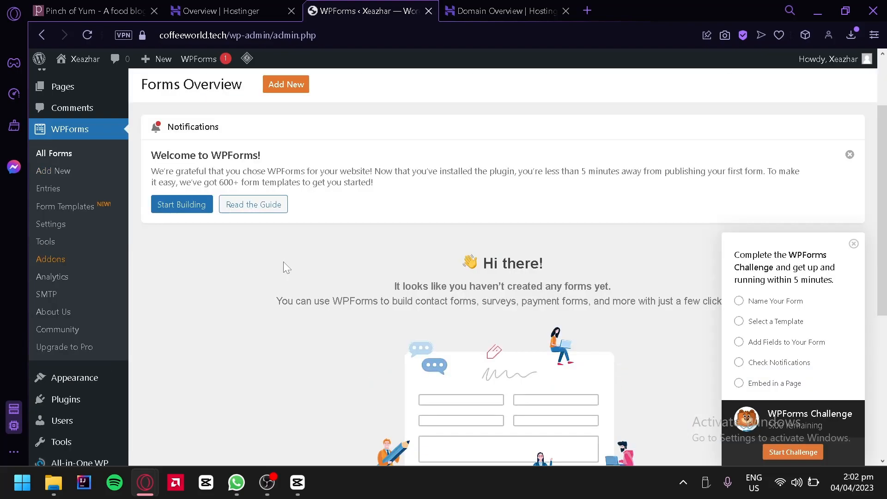
Bulk-delete the selected plugins, Akismet Anti-Spam and Hello Dolly, confirming the deletion
scroll(287, 267, "up", 2)
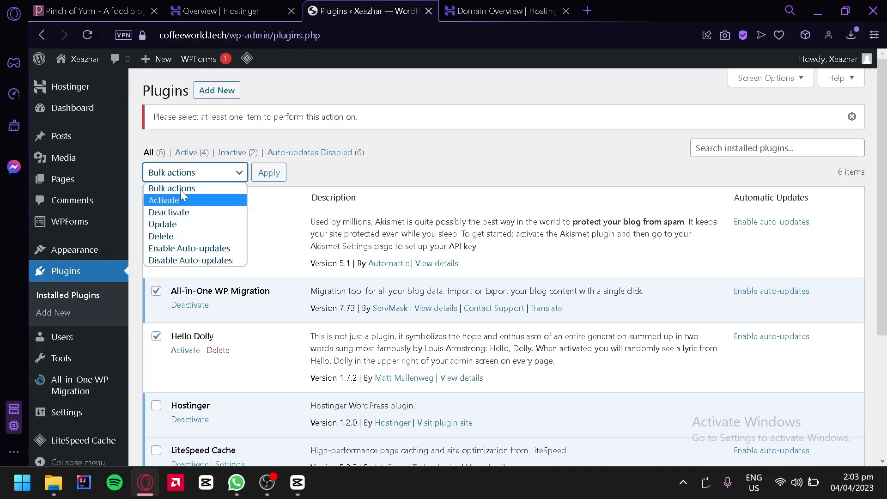
left_click(166, 238)
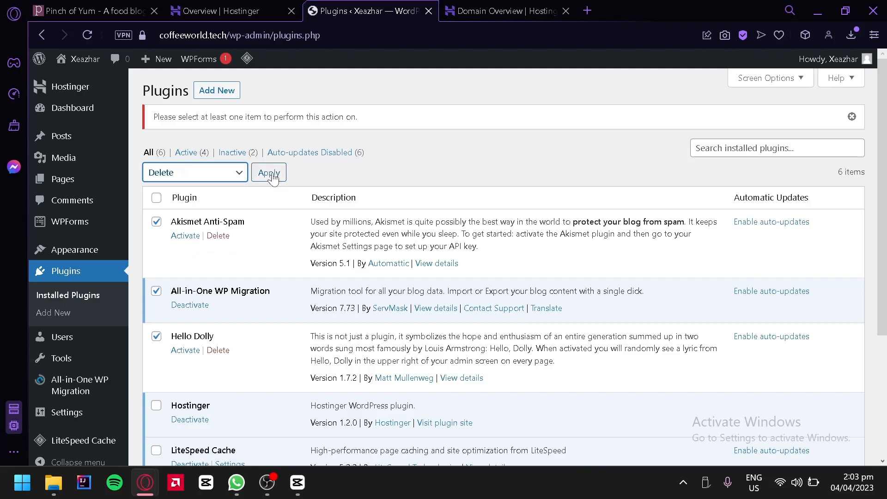
left_click(273, 178)
left_click(511, 109)
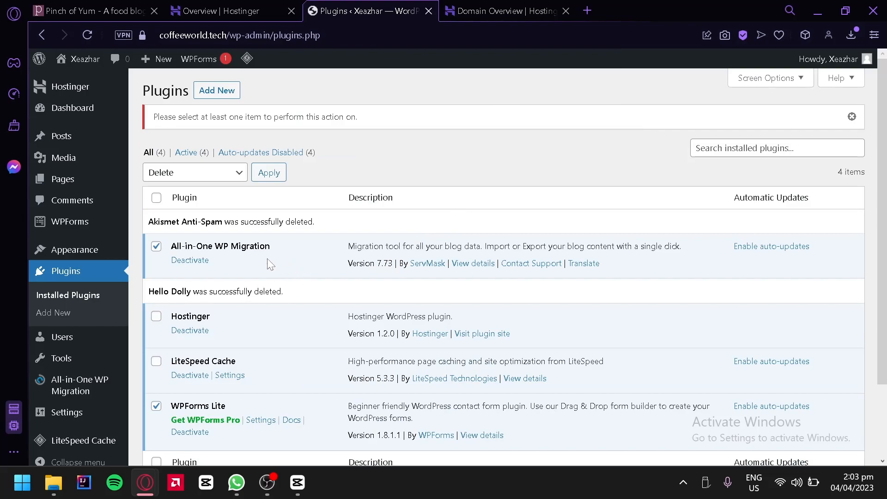
Deactivate All-in-One WP Migration and WPForms Lite, then open the Users list
scroll(335, 237, "down", 3)
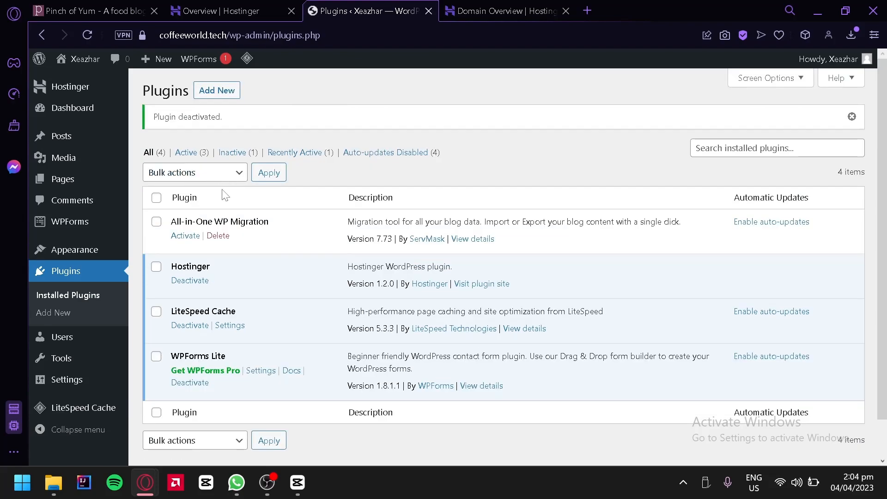
scroll(223, 193, "down", 1)
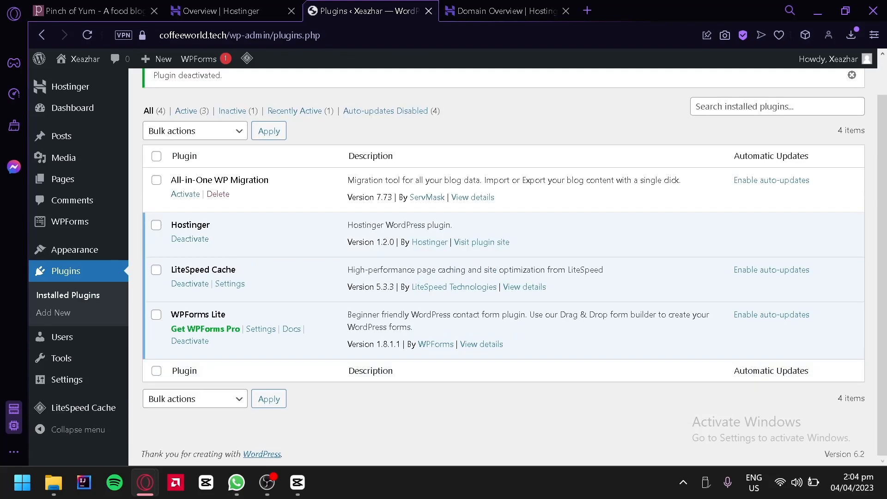
left_click(190, 341)
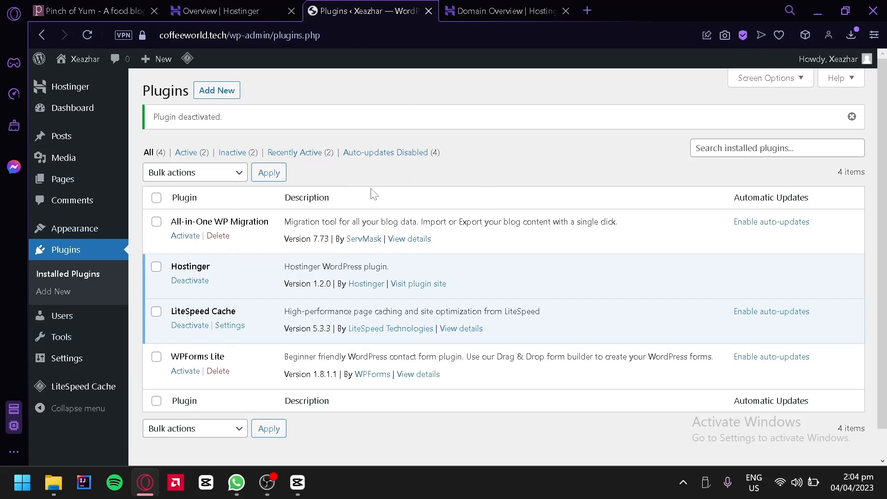
left_click(68, 322)
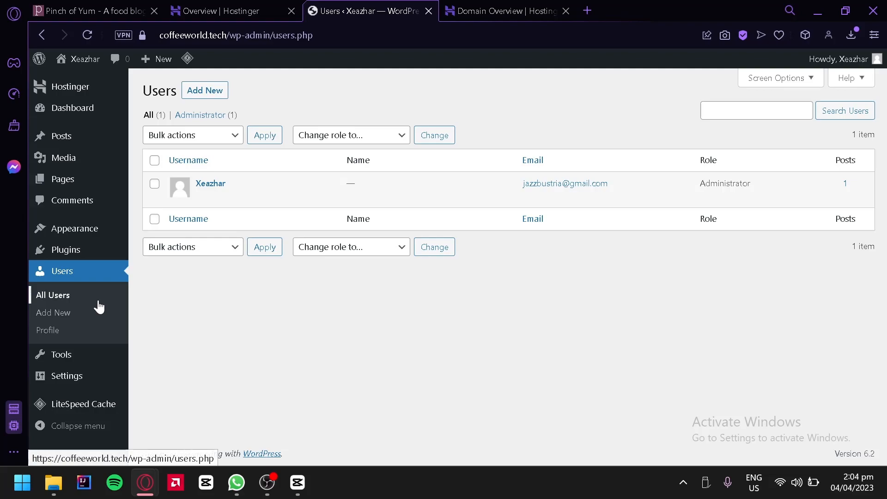
left_click(77, 363)
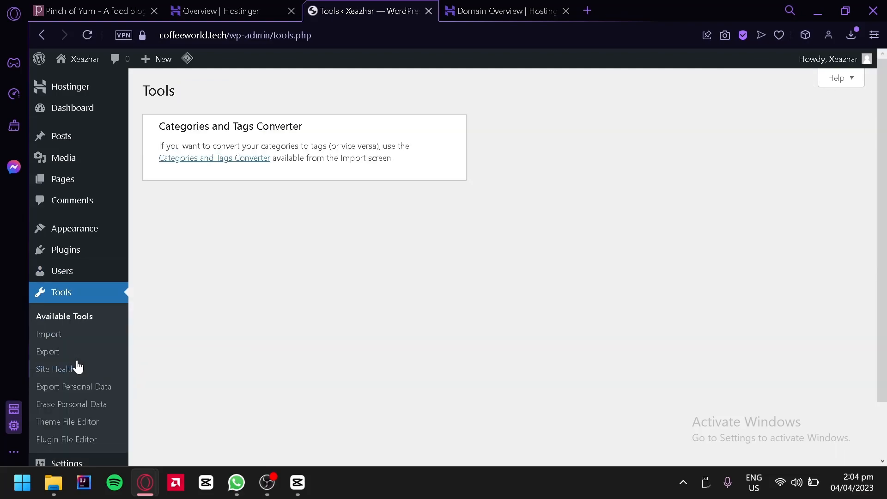
scroll(73, 336, "down", 2)
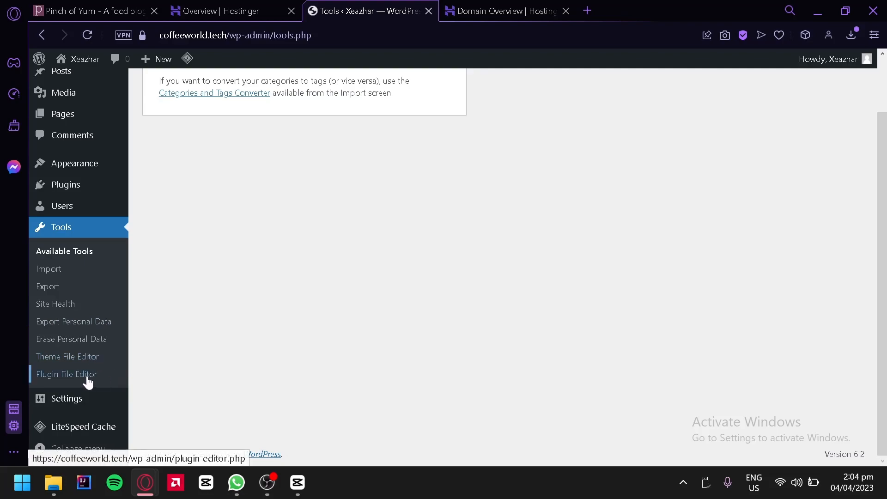
left_click(83, 405)
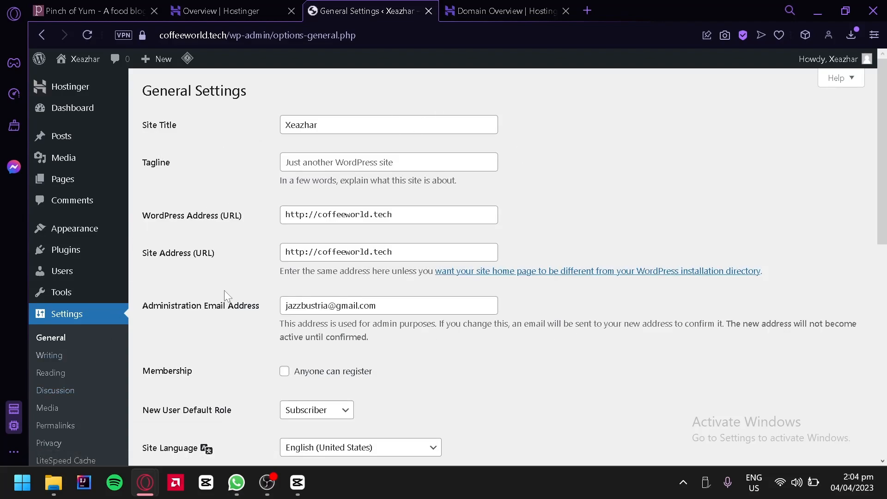
Scroll through General Settings to check timezone UTC+0, date format F j, Y, and time format g:i a
scroll(225, 294, "down", 2)
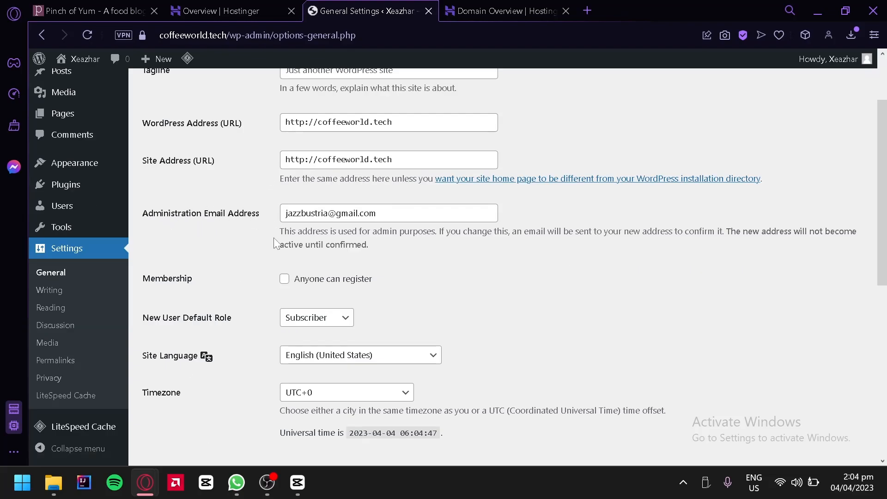
scroll(274, 236, "down", 8)
scroll(255, 193, "down", 1)
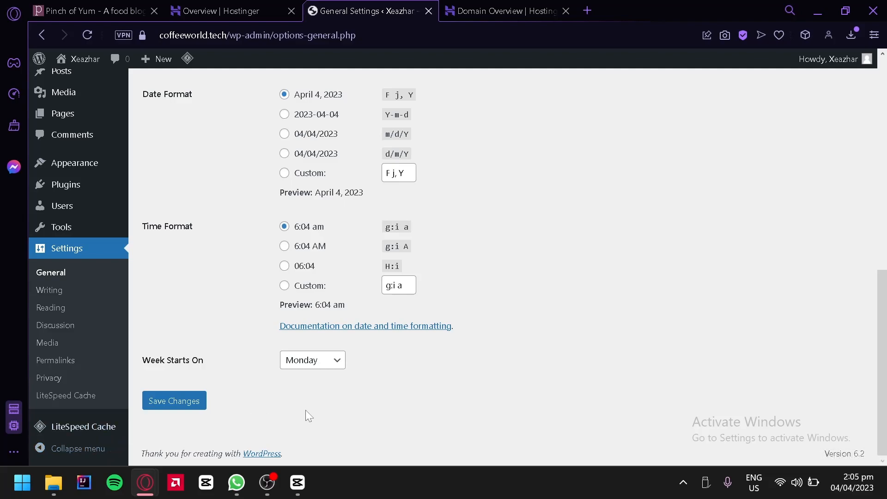
scroll(474, 280, "up", 4)
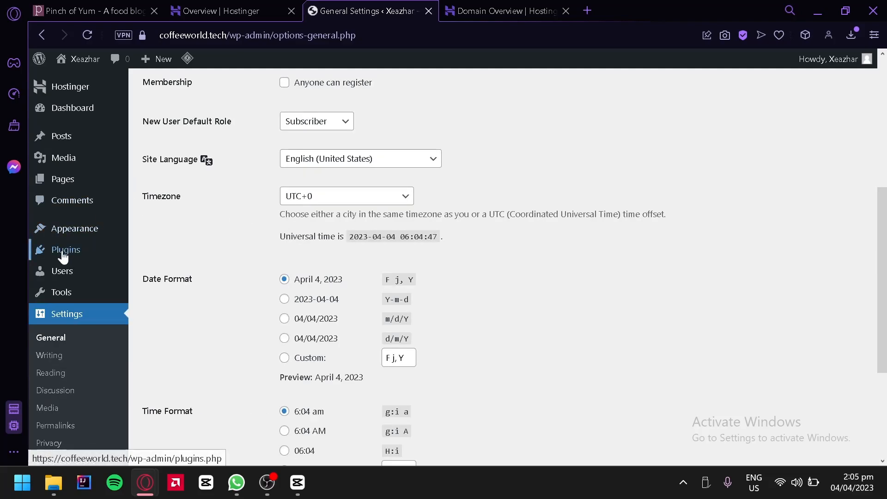
Open Appearance > Add New Theme and scroll through the 5474 Popular themes
left_click(73, 237)
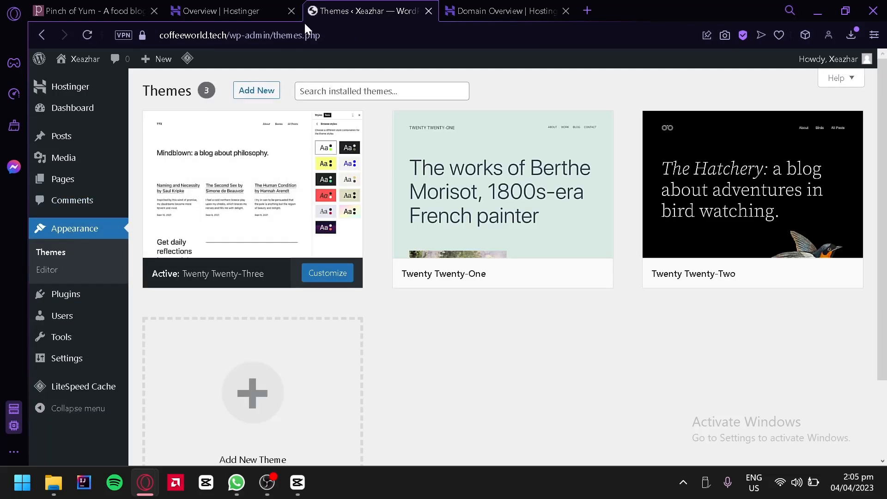
left_click(272, 377)
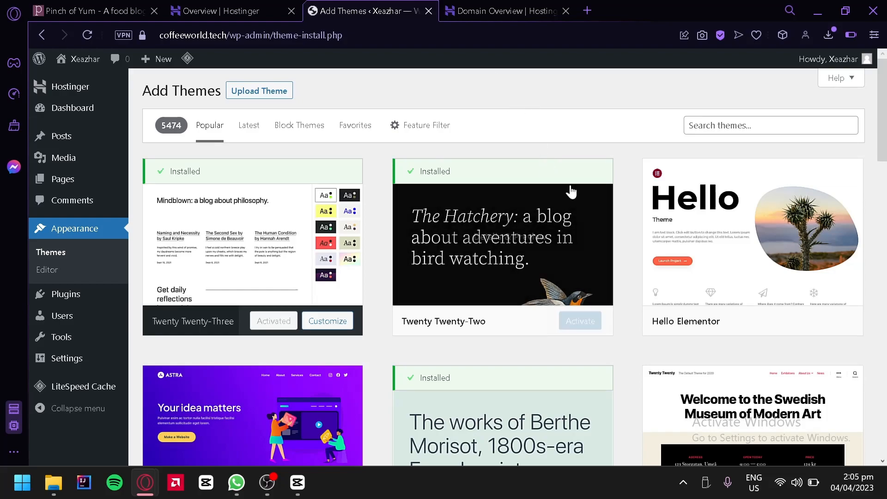
left_click_drag(885, 109, 864, 339)
left_click_drag(886, 233, 865, 420)
left_click_drag(886, 335, 885, 132)
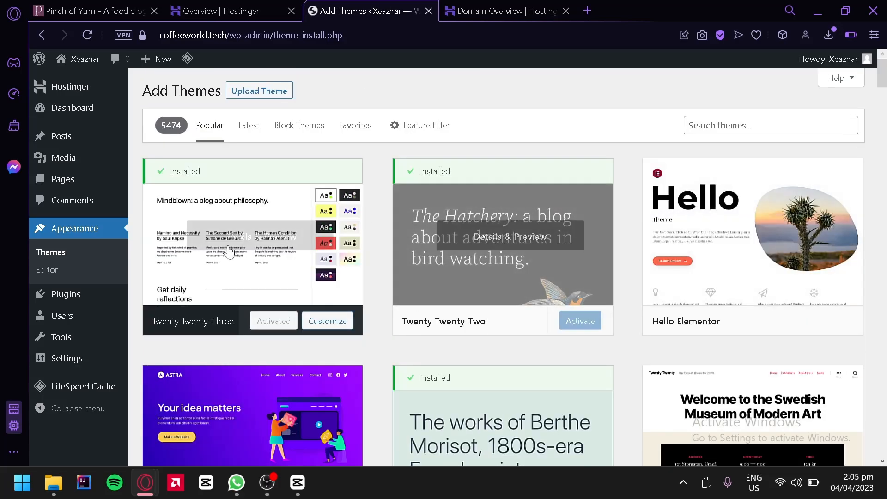
Search the theme directory for 'phlox' and open the Phlox theme preview
left_click(744, 132)
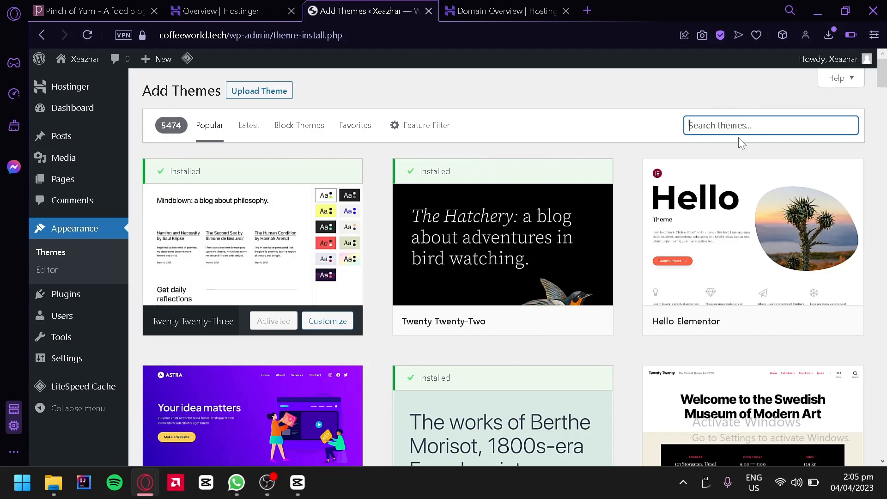
type("phlox")
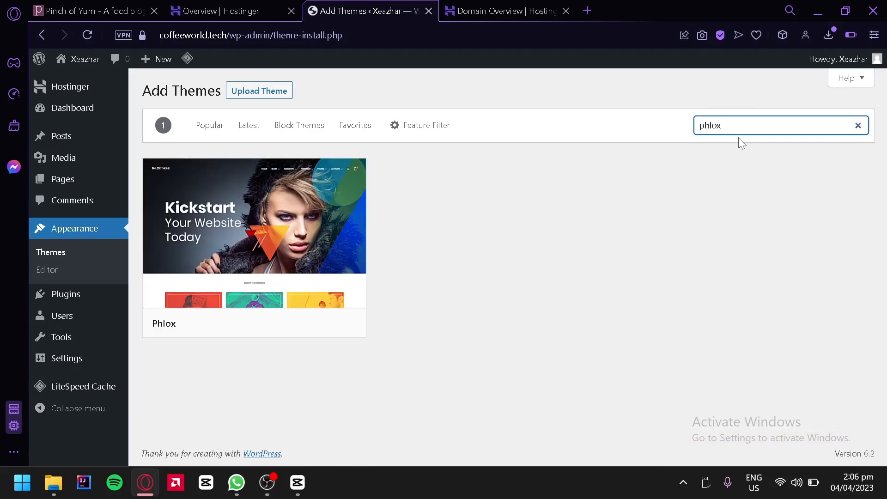
mouse_move(268, 215)
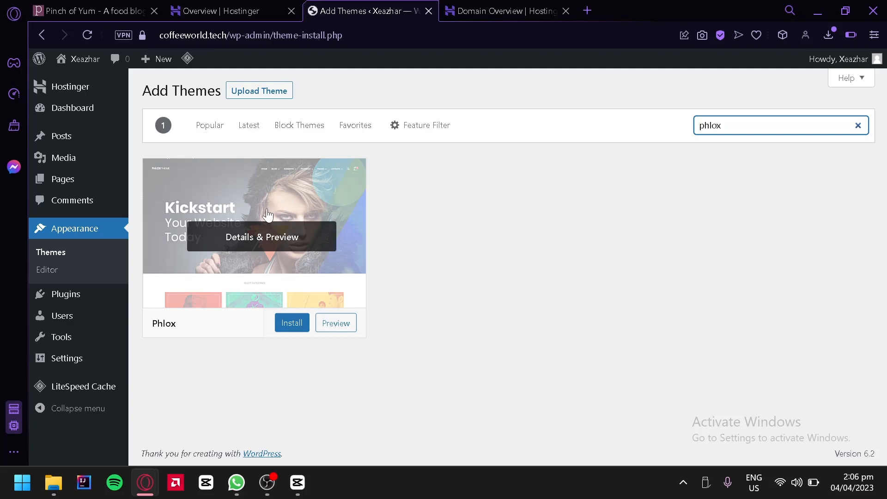
left_click(250, 237)
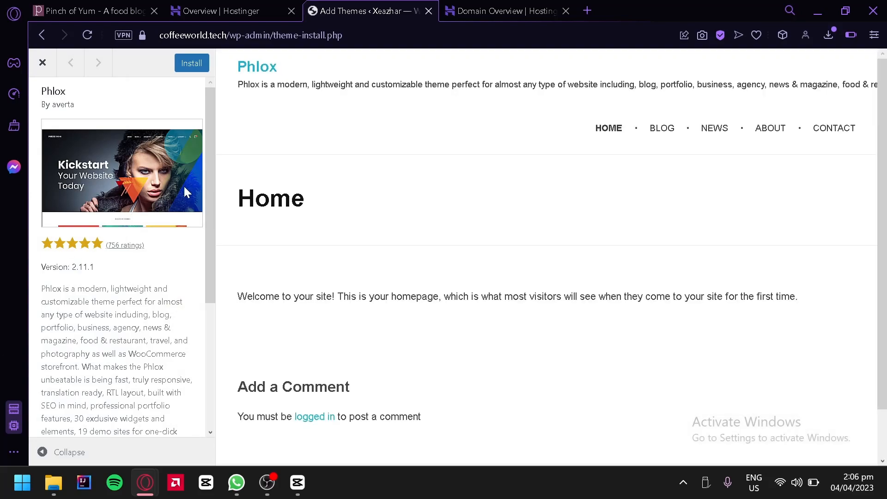
Scroll through the Phlox preview, then close it to return to the search result
left_click_drag(210, 190, 225, 109)
scroll(378, 119, "down", 1)
scroll(378, 119, "up", 1)
scroll(393, 195, "down", 1)
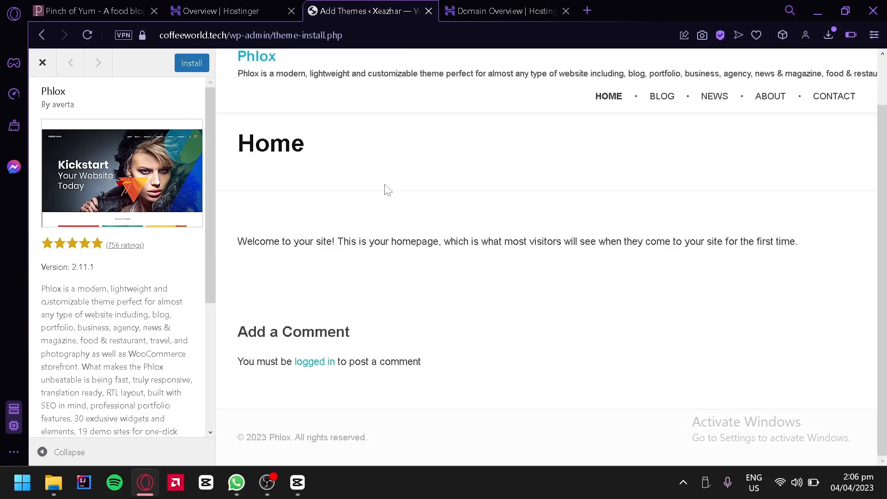
scroll(416, 222, "up", 1)
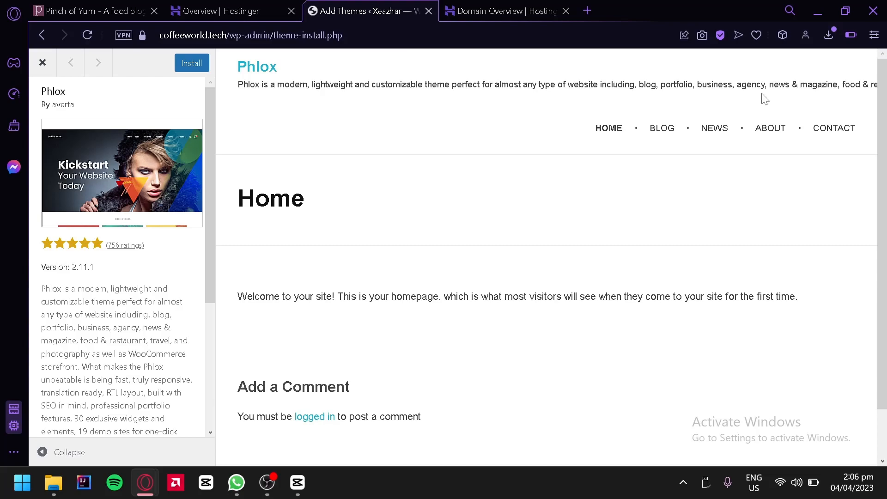
left_click(42, 62)
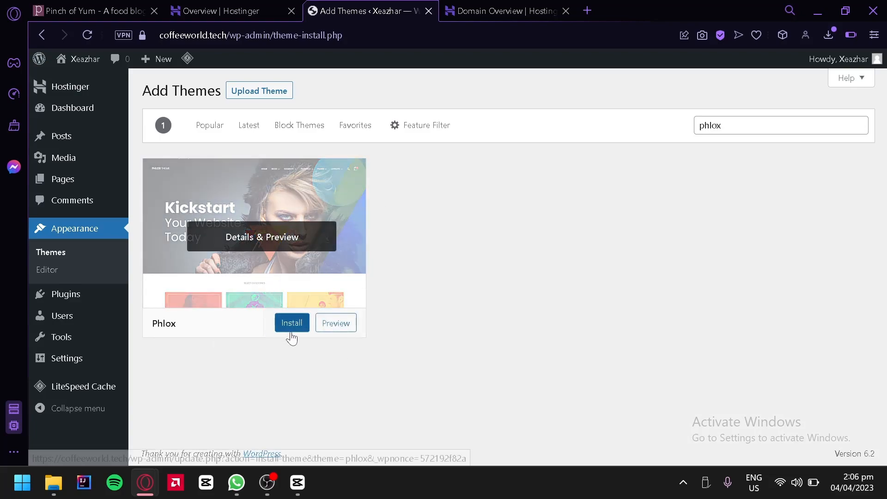
Install and activate the Phlox theme
left_click(286, 326)
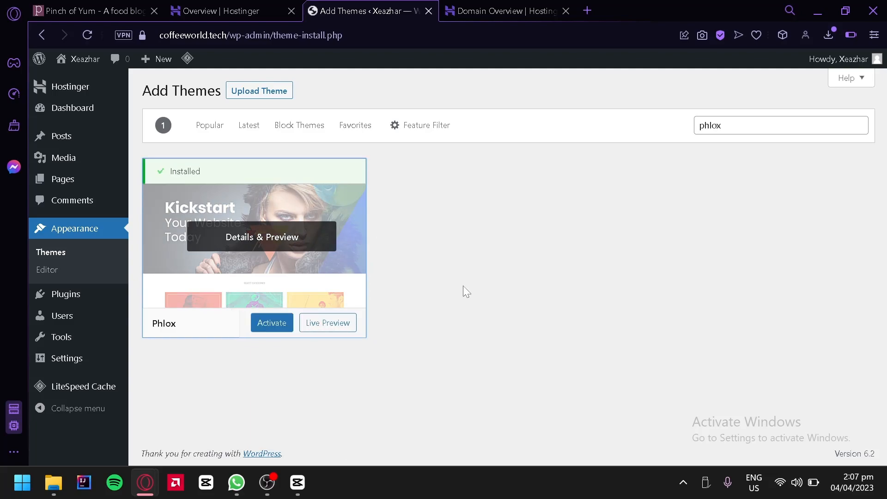
left_click(280, 325)
scroll(373, 290, "down", 3)
scroll(370, 288, "up", 3)
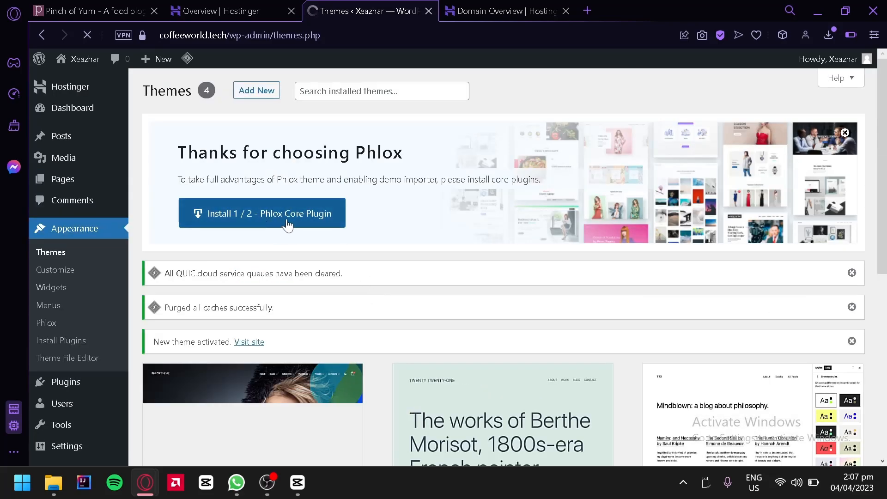
Install the Phlox Core Plugin and Elementor from the Phlox welcome banner
left_click(320, 221)
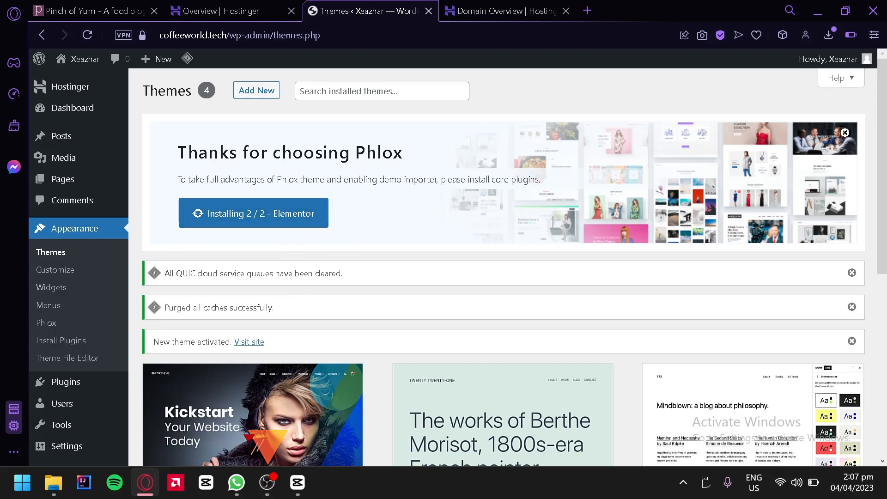
scroll(317, 271, "down", 4)
scroll(317, 272, "up", 4)
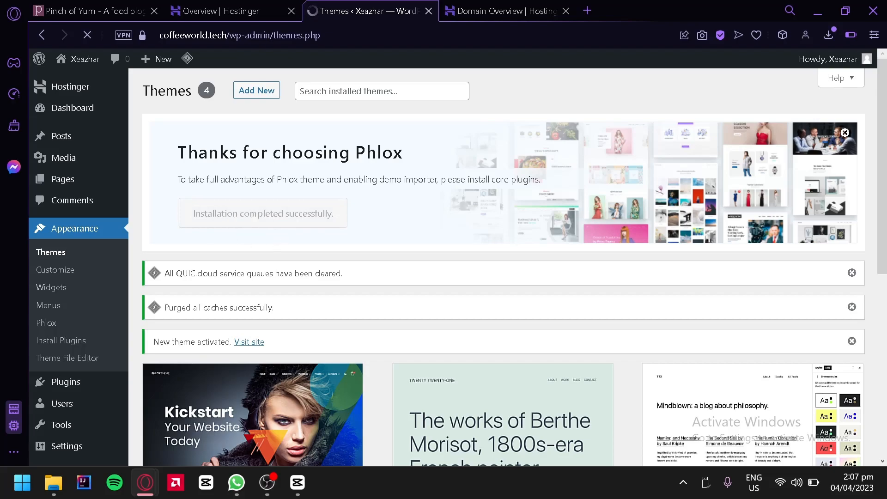
scroll(391, 222, "down", 5)
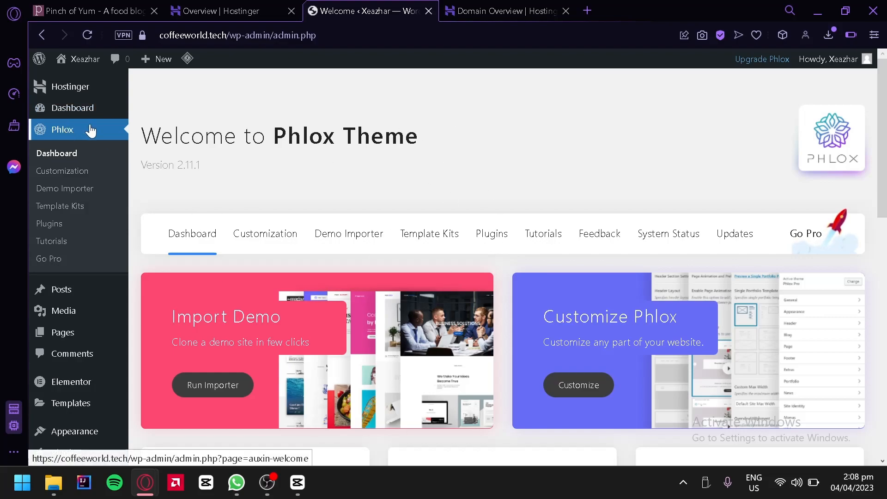
scroll(555, 274, "down", 6)
scroll(555, 274, "up", 4)
scroll(554, 274, "up", 2)
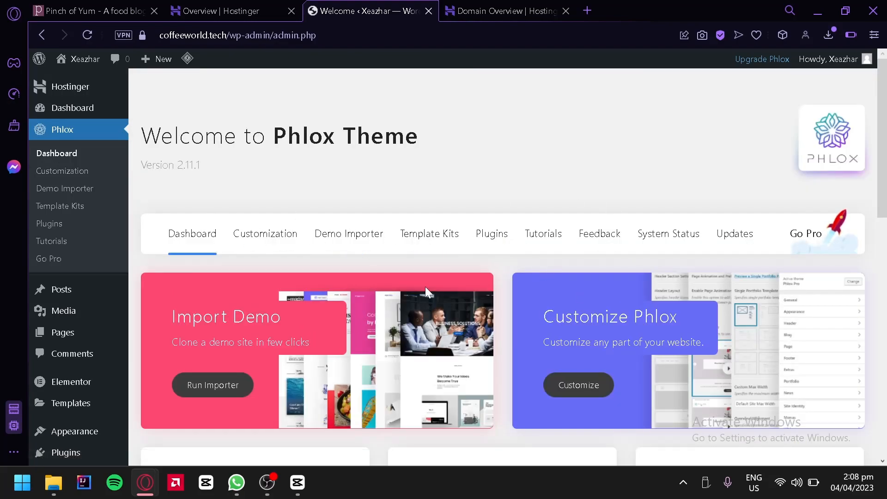
scroll(562, 282, "down", 10)
scroll(536, 289, "up", 10)
scroll(534, 284, "down", 8)
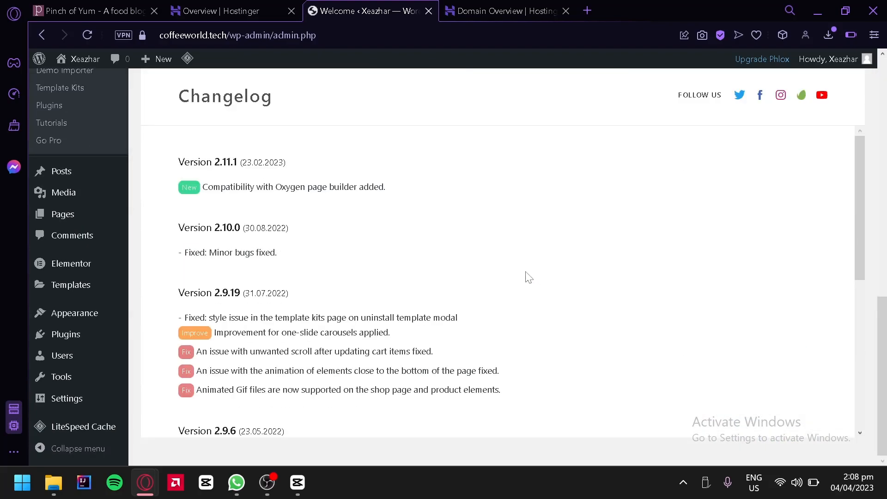
scroll(529, 279, "up", 7)
scroll(523, 269, "up", 1)
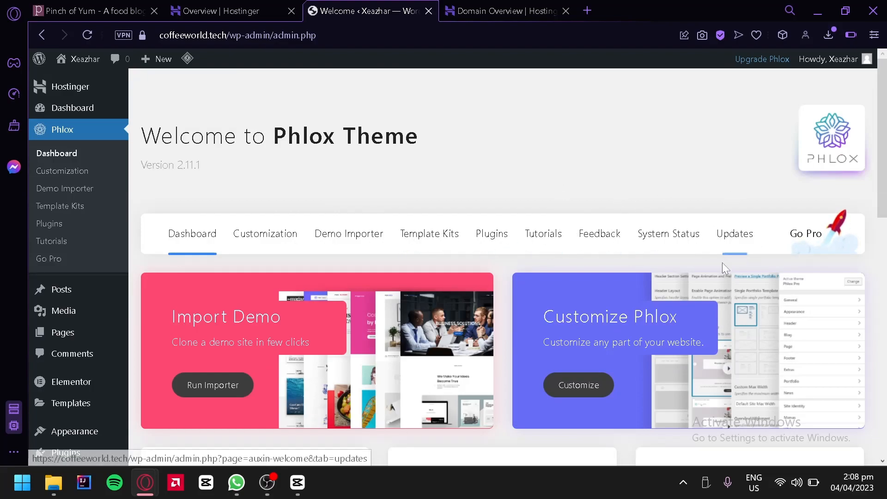
scroll(387, 317, "down", 8)
scroll(387, 316, "down", 2)
scroll(278, 253, "up", 4)
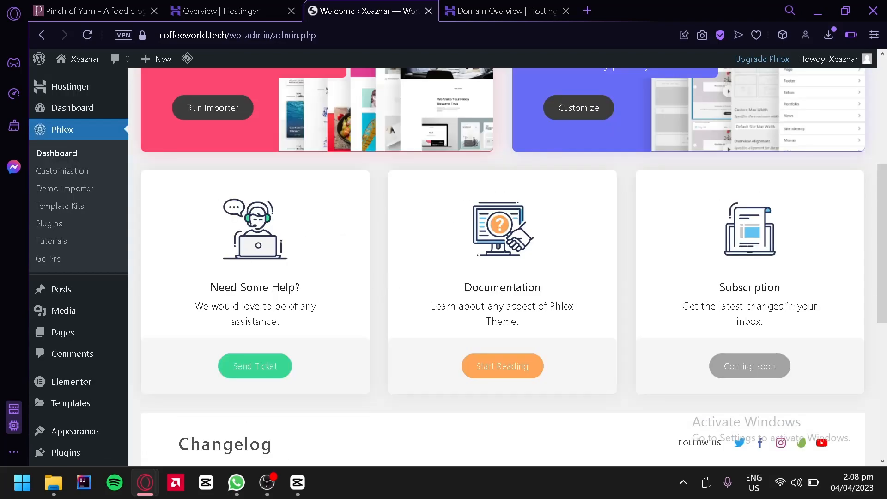
scroll(91, 291, "down", 4)
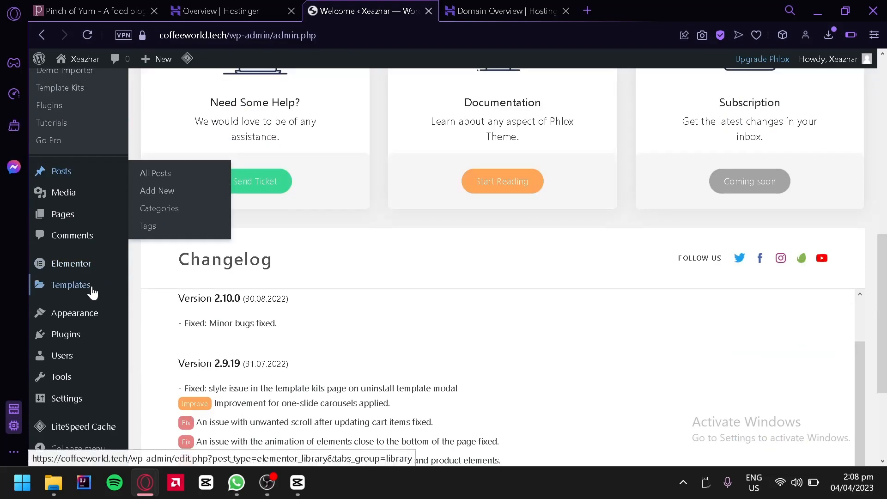
mouse_move(76, 274)
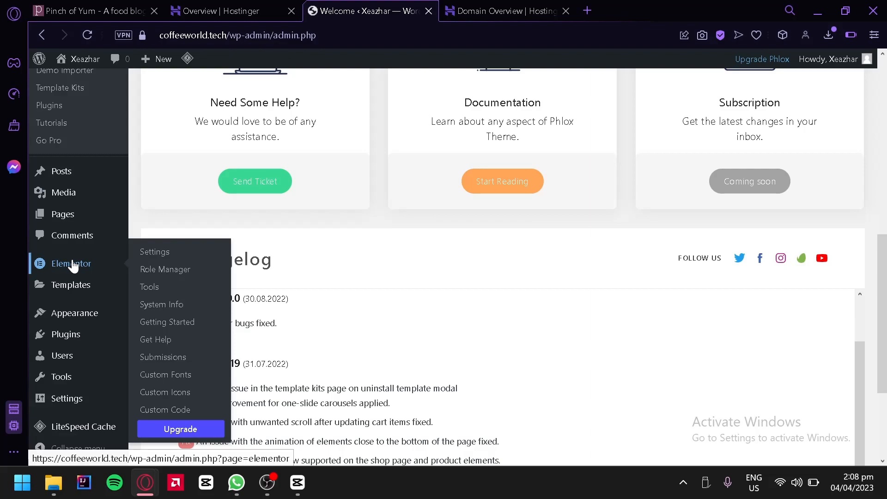
Check the Elementor settings, then review Installed Plugins showing Elementor 3.12.1 and Phlox Core Elements 2.11.2 active
left_click(73, 265)
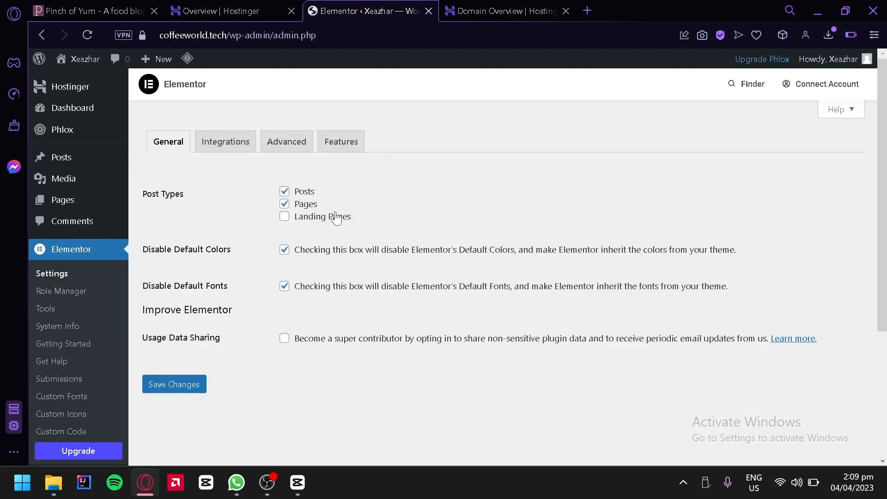
scroll(46, 275, "down", 4)
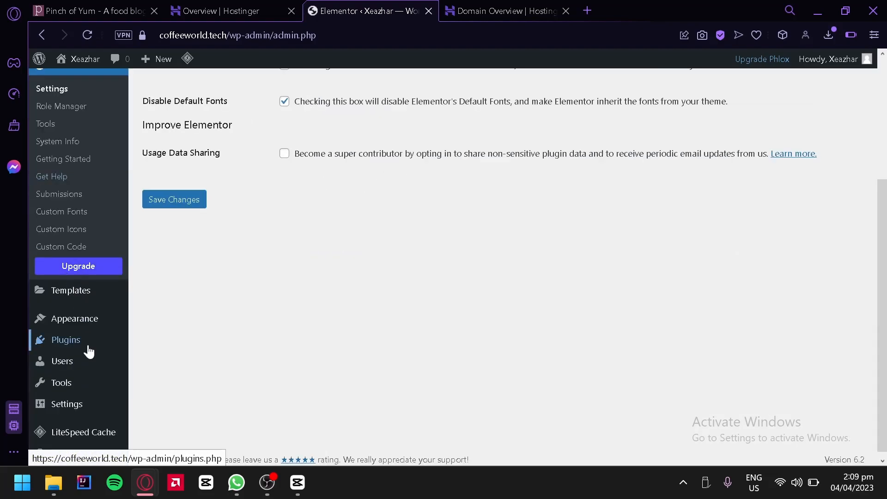
left_click(77, 344)
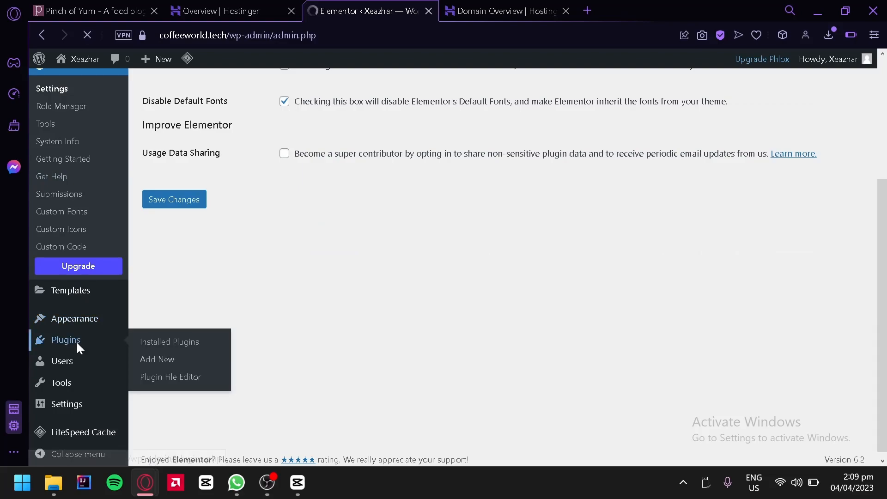
scroll(78, 350, "down", 2)
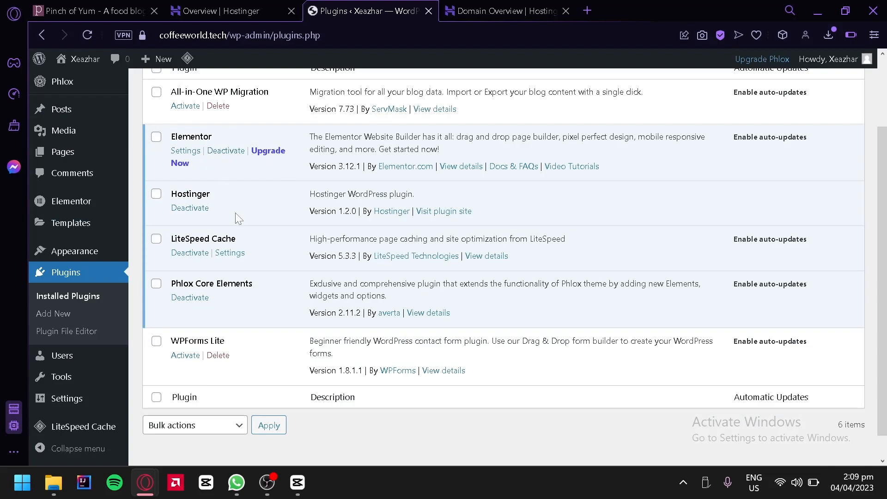
scroll(259, 300, "up", 2)
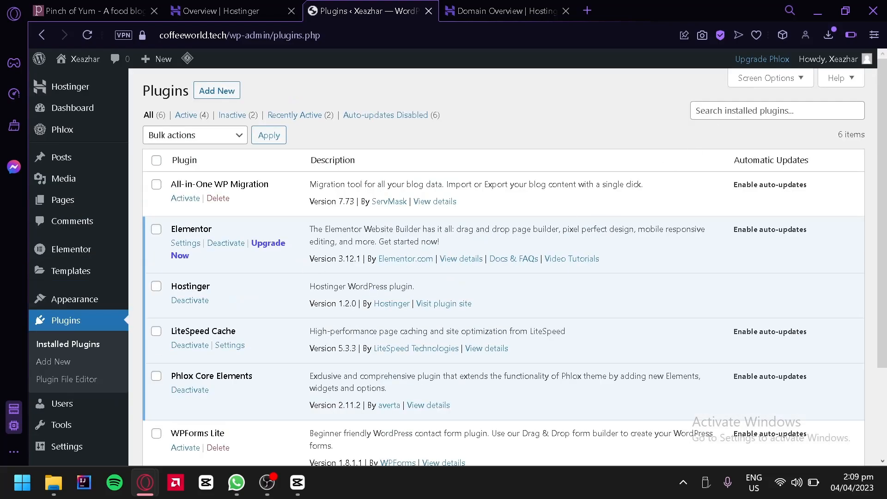
scroll(452, 188, "down", 2)
scroll(324, 139, "up", 2)
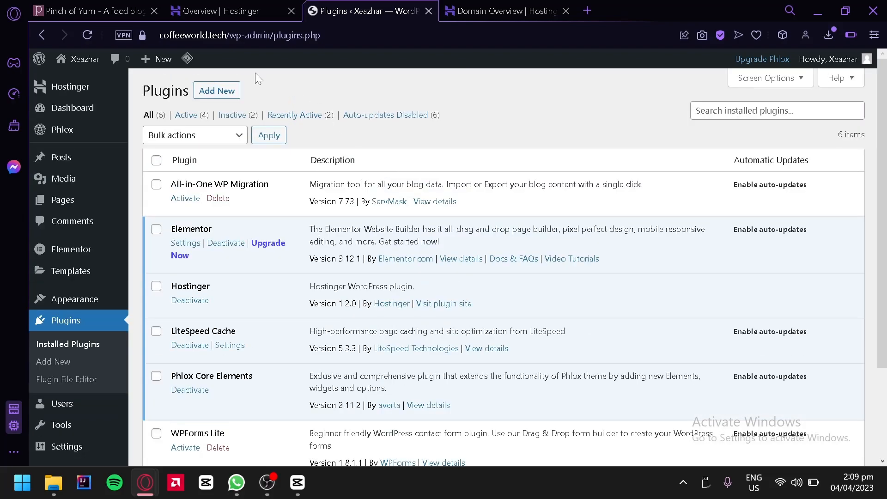
Search plugins for 'mc4wp', then install and activate MC4WP: Mailchimp for WordPress 4.9.3
left_click(221, 94)
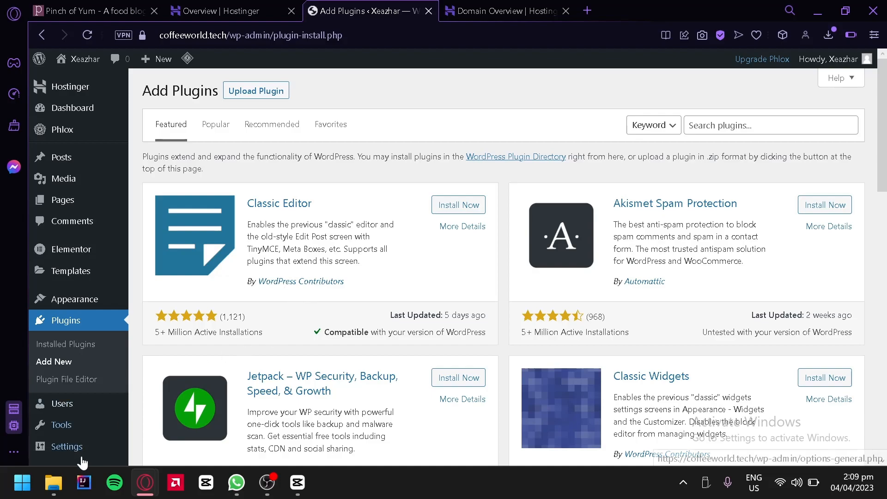
left_click(771, 125)
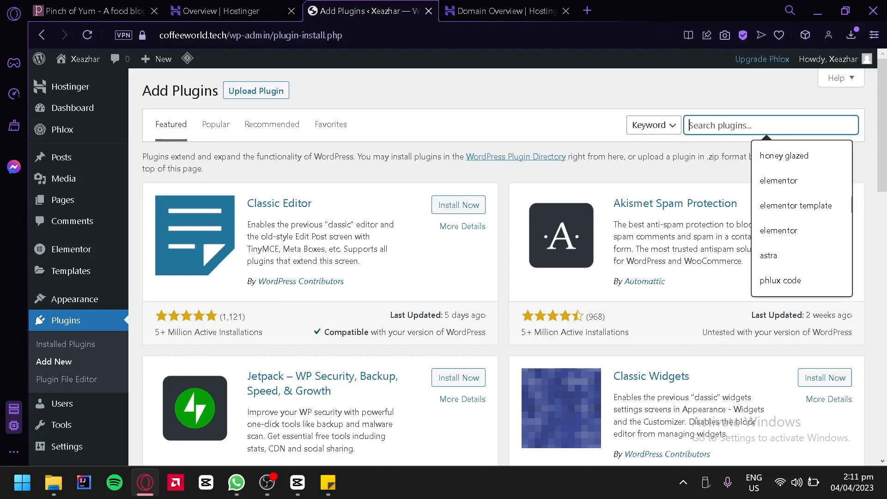
type("mc4")
type("wp")
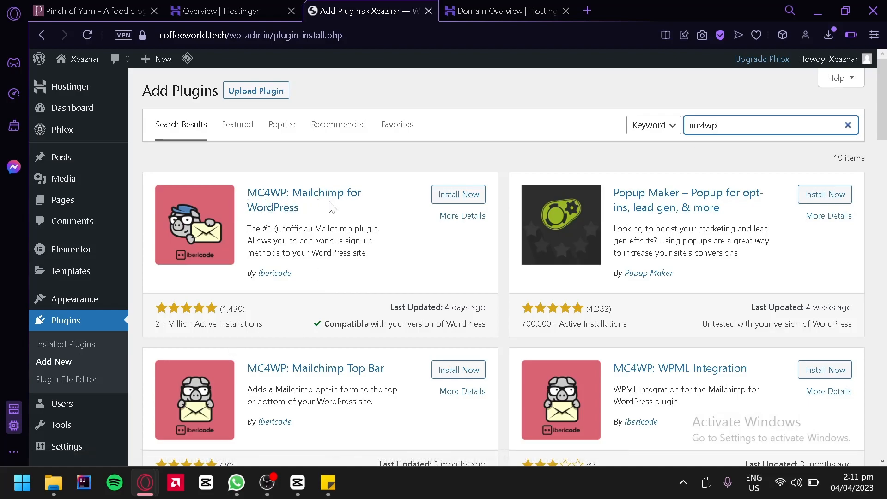
left_click(442, 195)
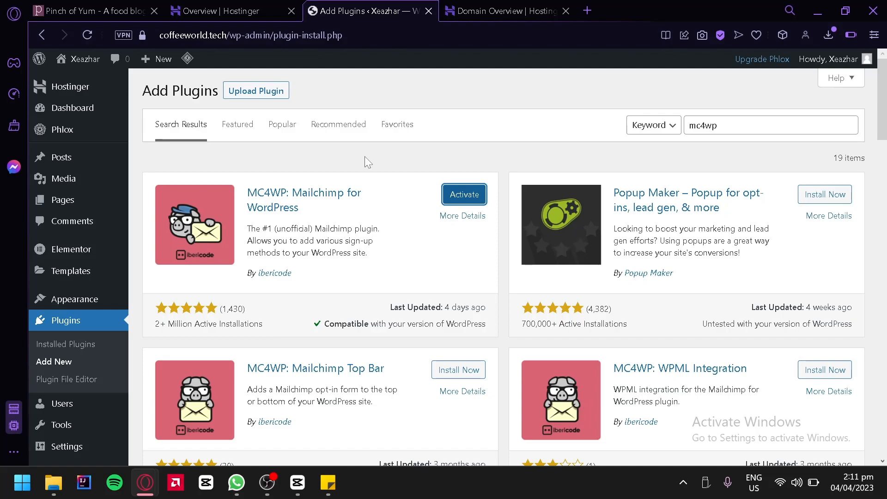
left_click(457, 194)
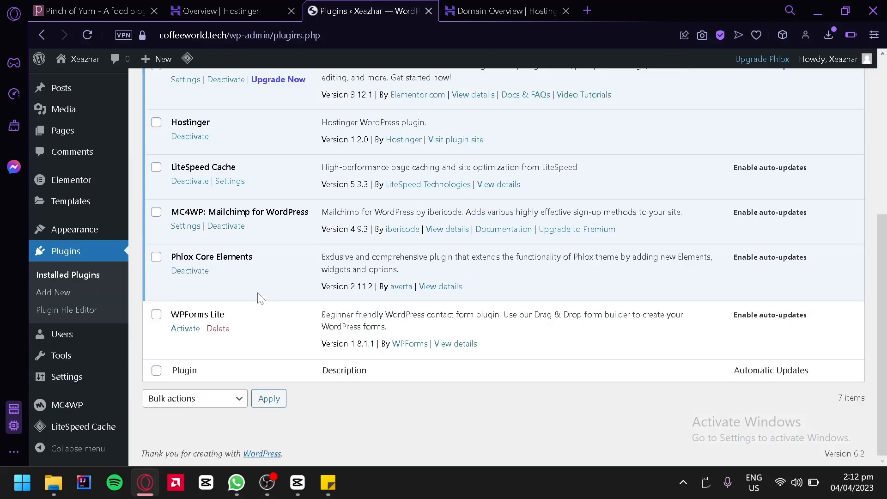
scroll(263, 231, "up", 5)
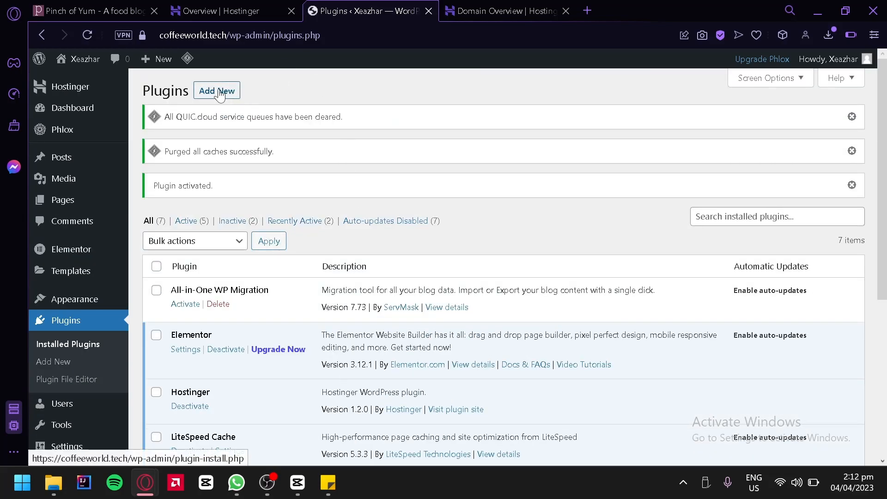
Search plugins for 'contact form 7', then install and activate Contact Form 7 5.7.5.1
left_click(219, 92)
left_click(749, 125)
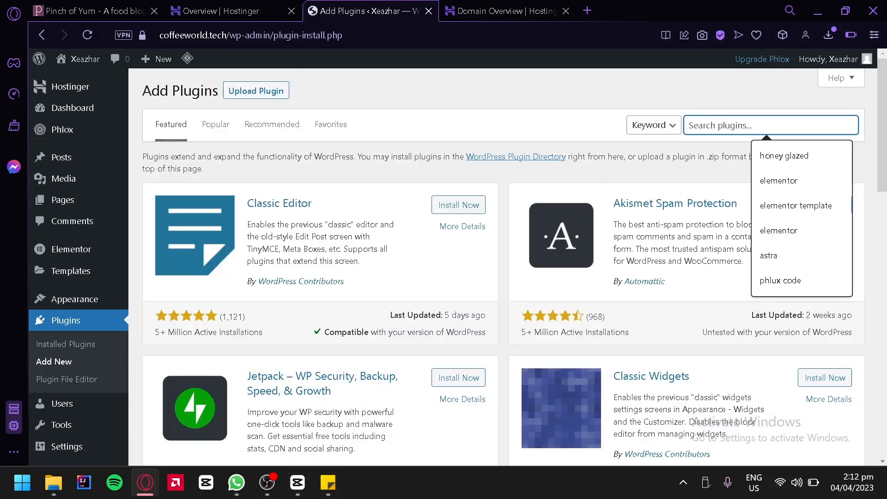
type("contact form")
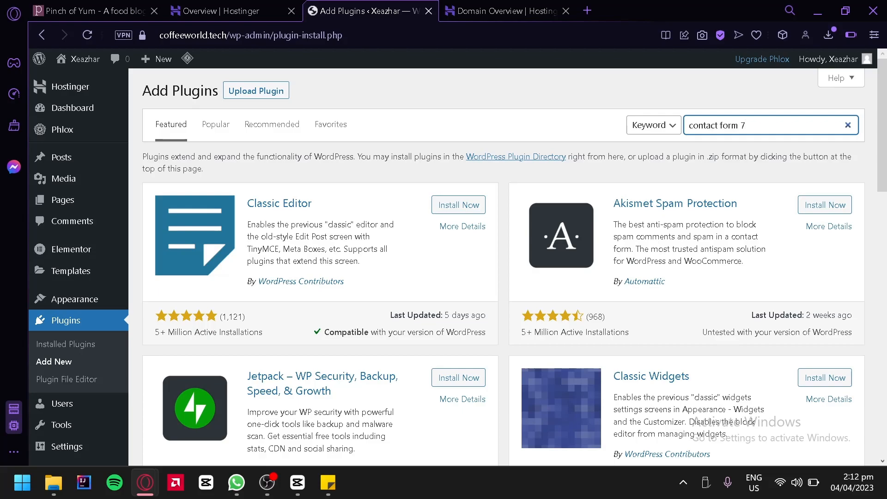
type(" 7")
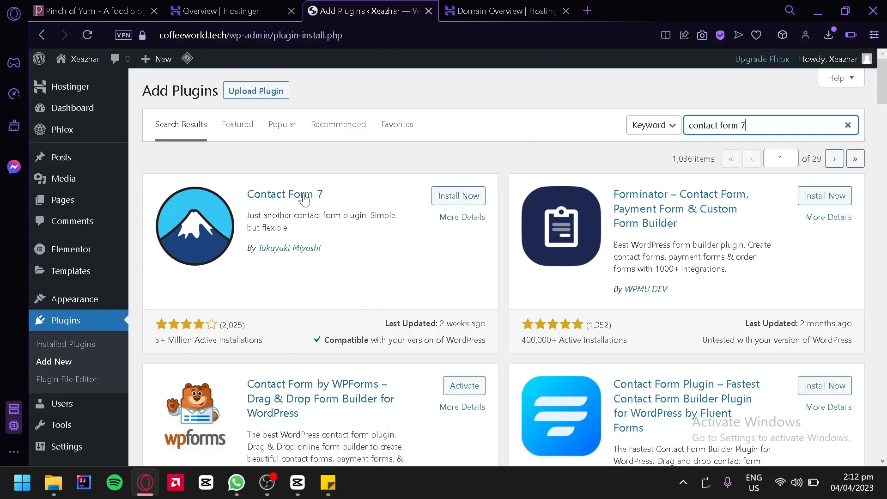
left_click(459, 199)
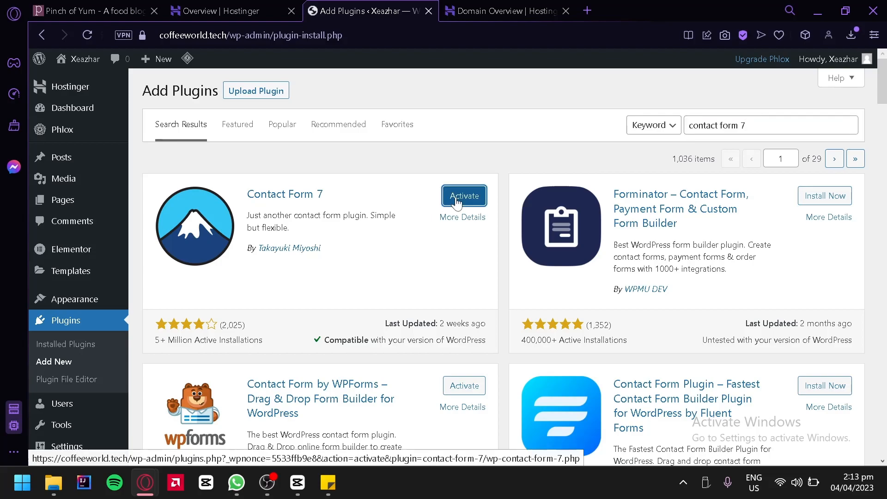
left_click(457, 197)
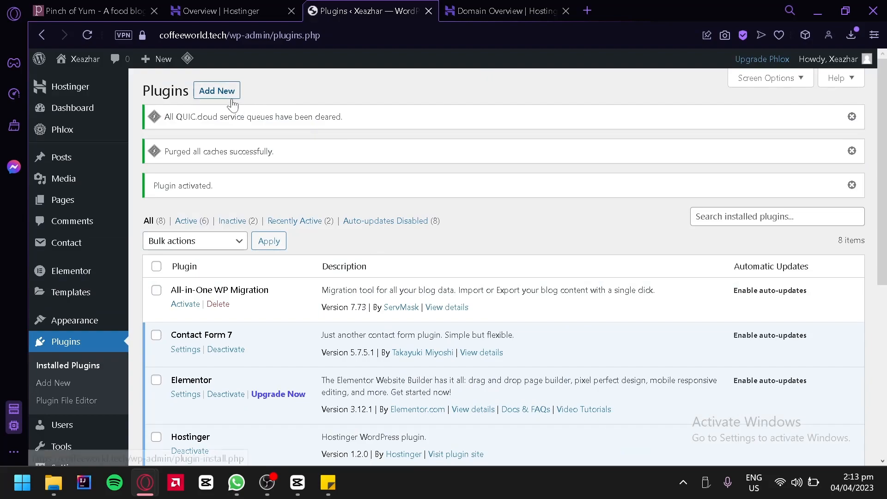
Search plugins for 'rank mat', then install and activate Rank Math SEO 1.0.110.2
left_click(226, 99)
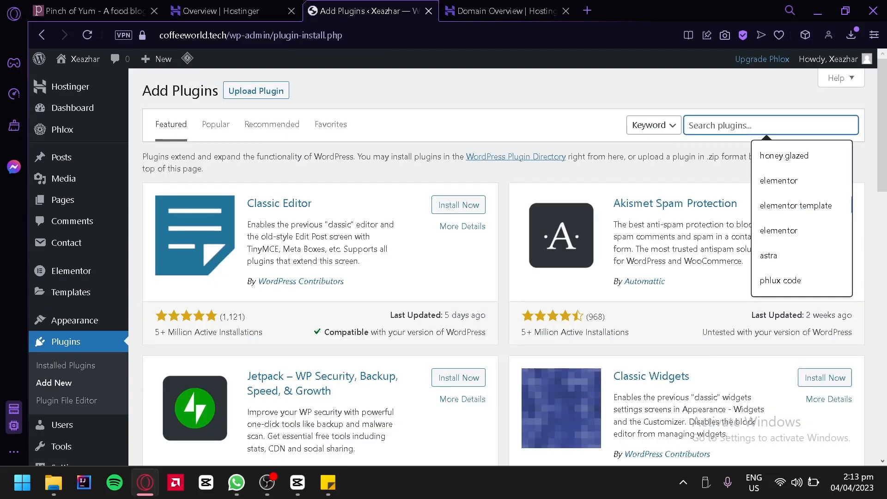
type("rank math")
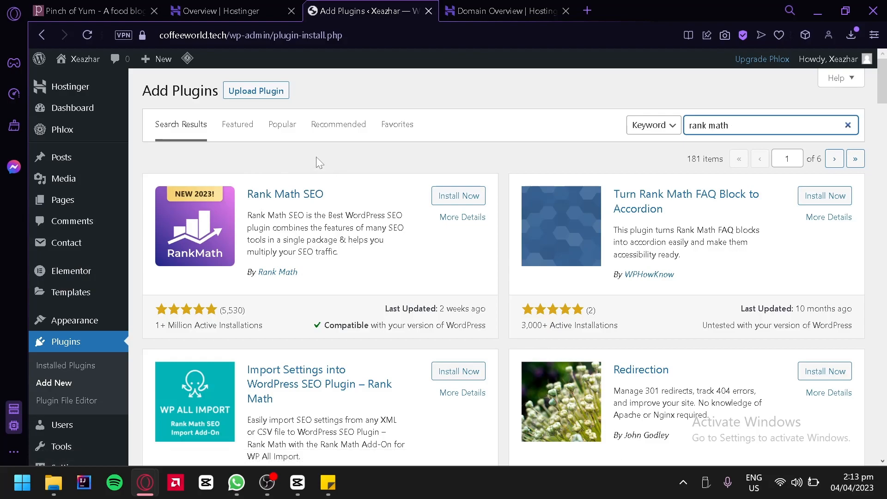
left_click(471, 198)
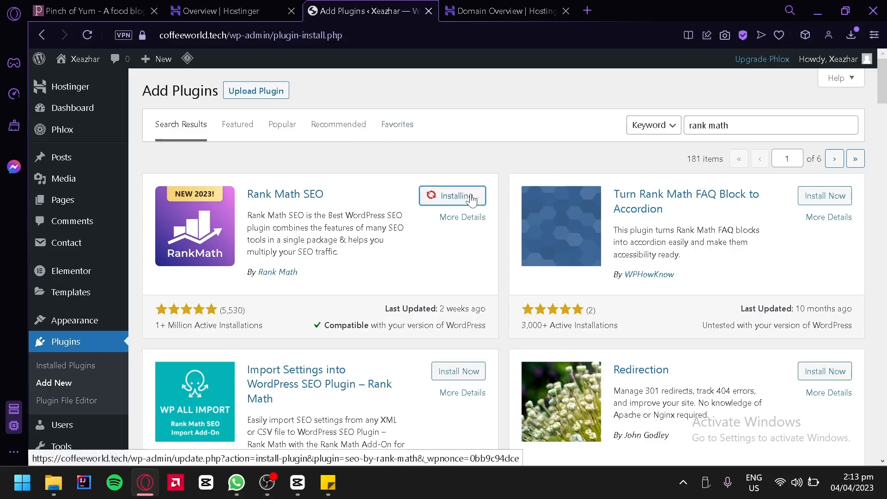
left_click(465, 195)
scroll(438, 231, "up", 2)
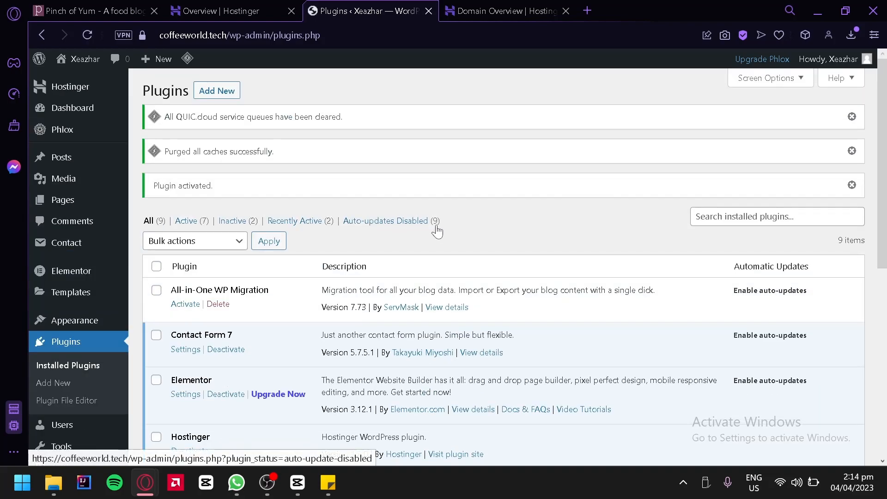
scroll(442, 225, "down", 8)
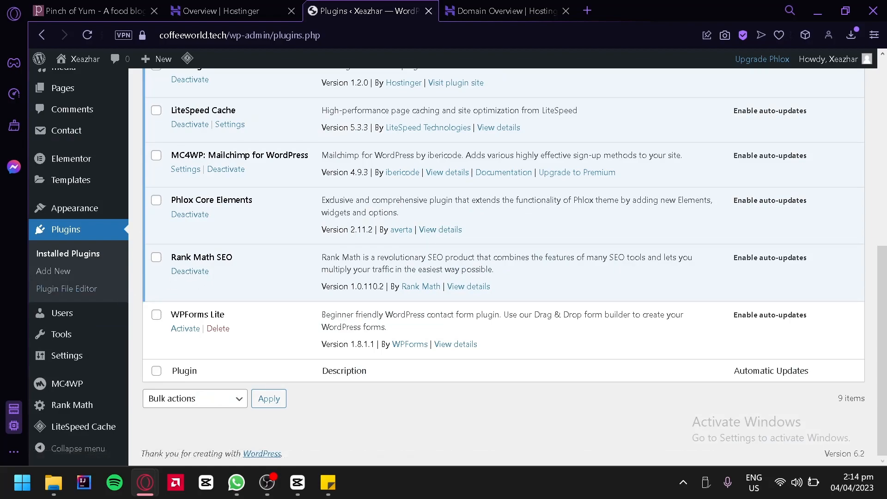
Open Rank Math from the sidebar and begin connecting a Rank Math account
left_click(86, 406)
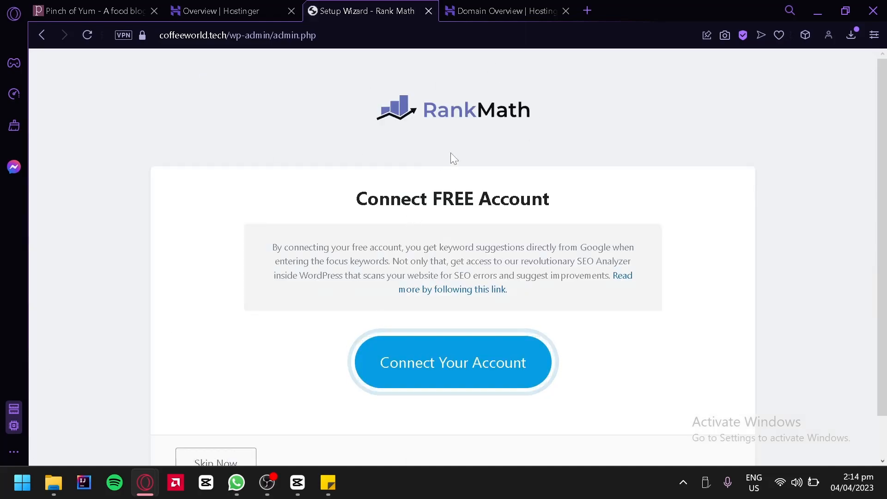
scroll(451, 153, "down", 1)
left_click(411, 302)
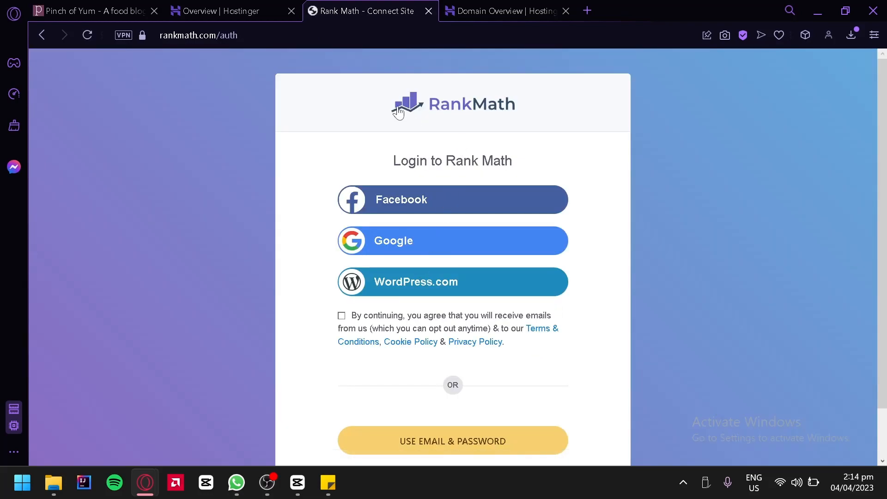
scroll(504, 151, "down", 1)
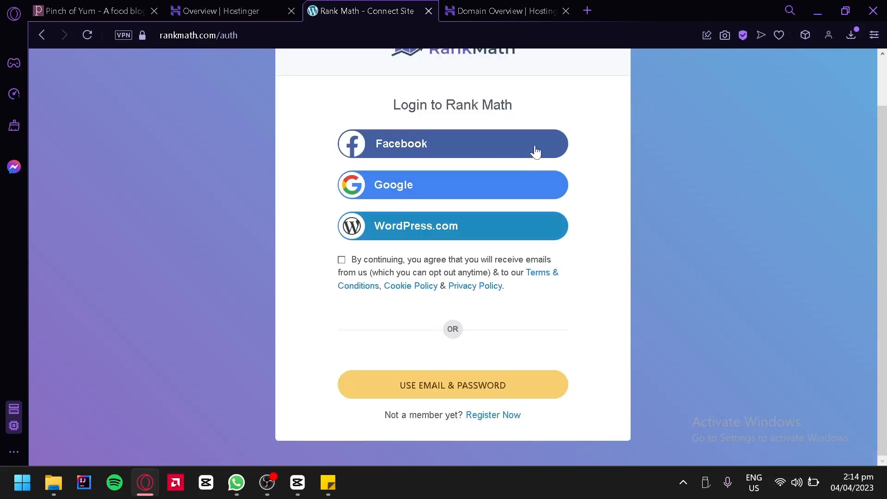
Register a free Rank Math account via WordPress.com, approve access, and activate it for the site
left_click(504, 417)
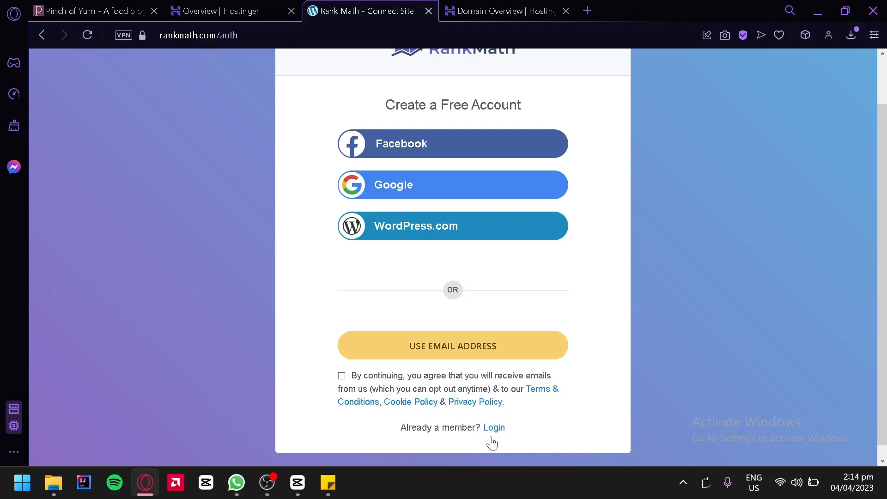
left_click(487, 234)
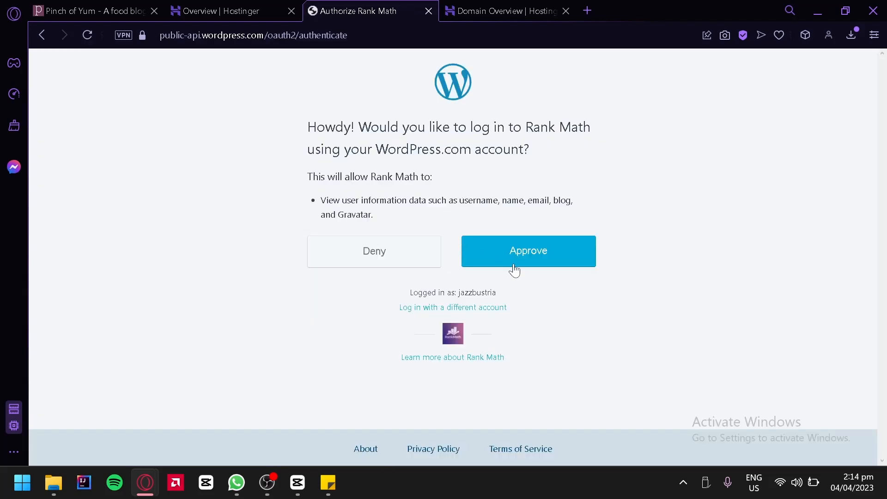
left_click(515, 268)
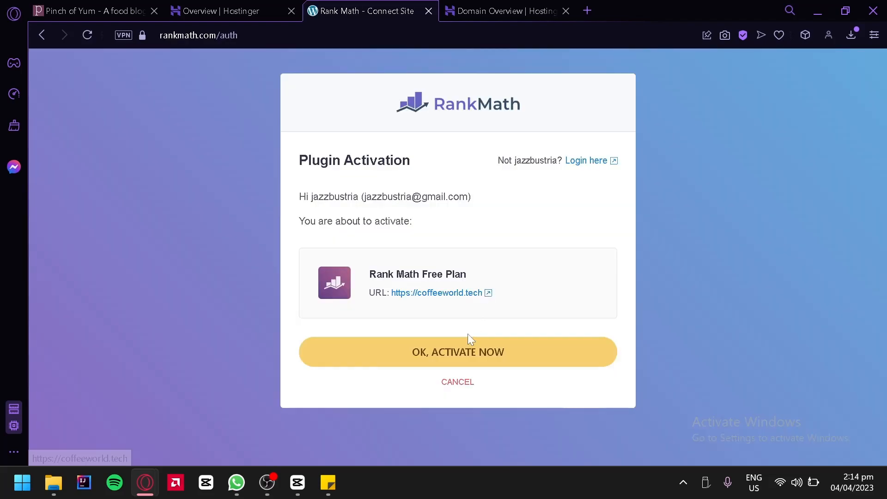
left_click(470, 353)
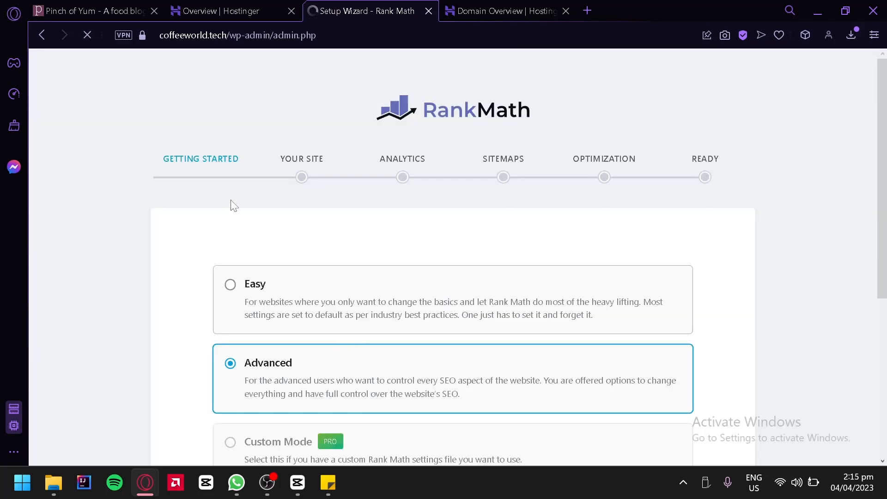
Select Rank Math's Easy setup mode and launch the setup wizard
scroll(463, 213, "down", 2)
scroll(458, 153, "up", 2)
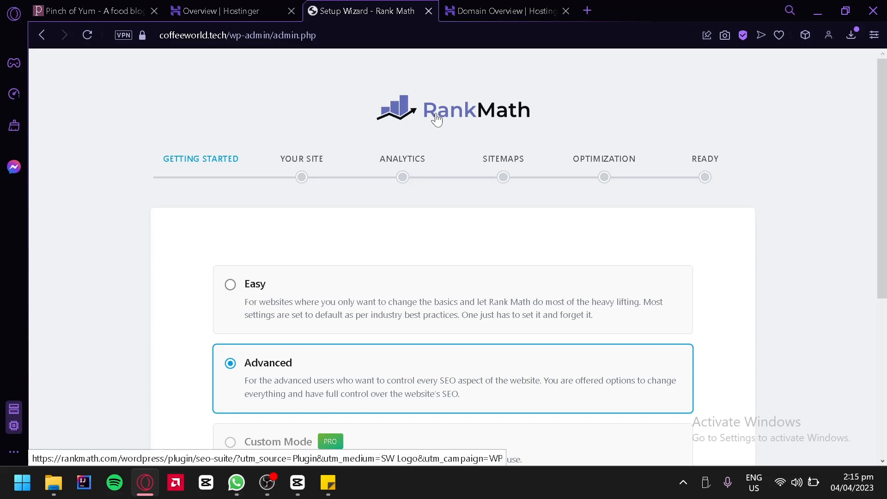
scroll(462, 148, "down", 2)
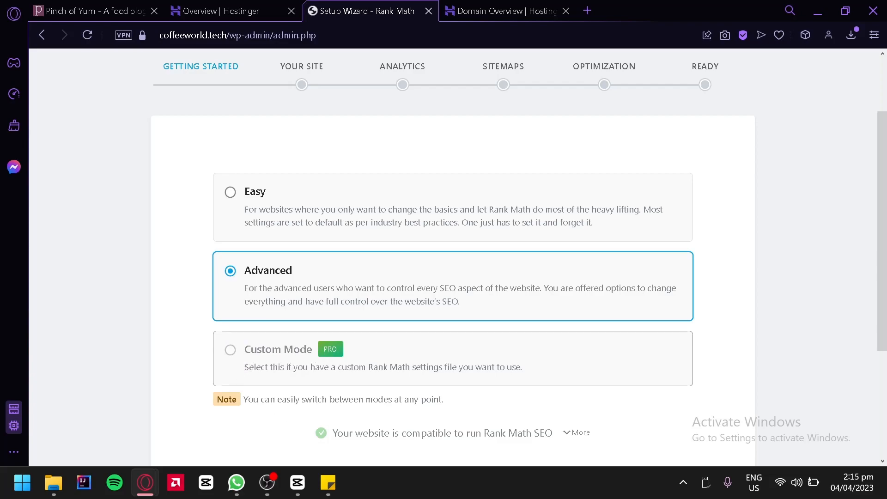
left_click(259, 207)
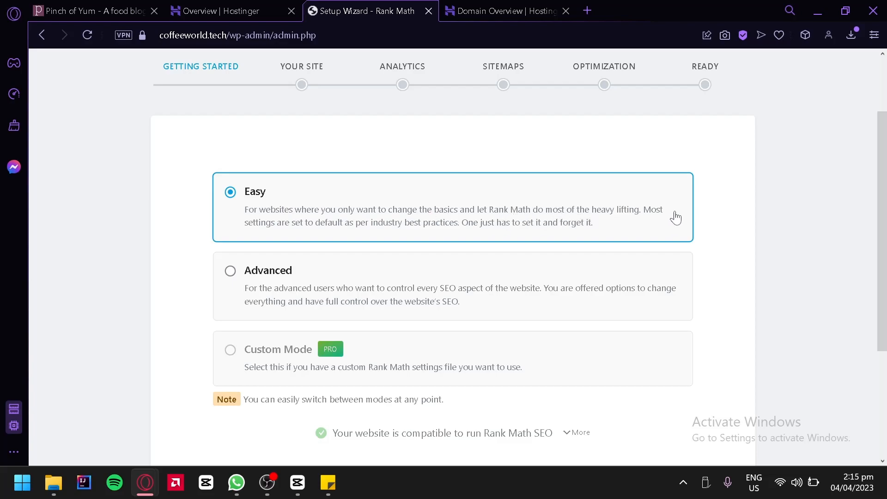
scroll(589, 185, "down", 2)
left_click(482, 435)
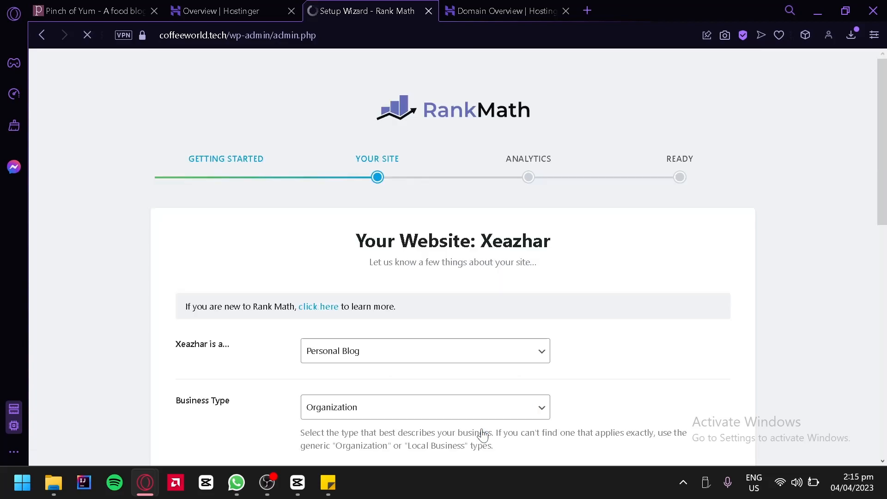
Review the site type choices and keep Personal Blog as the site type
scroll(462, 333, "down", 2)
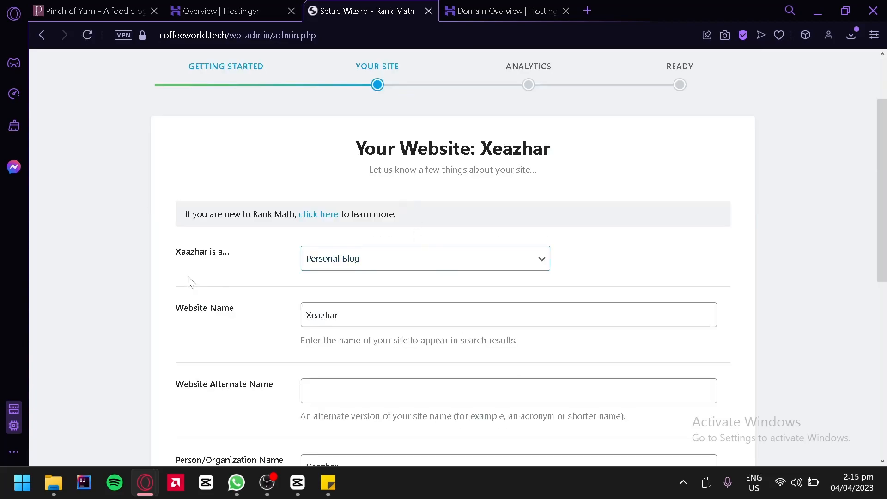
left_click(356, 263)
left_click(357, 264)
left_click(358, 267)
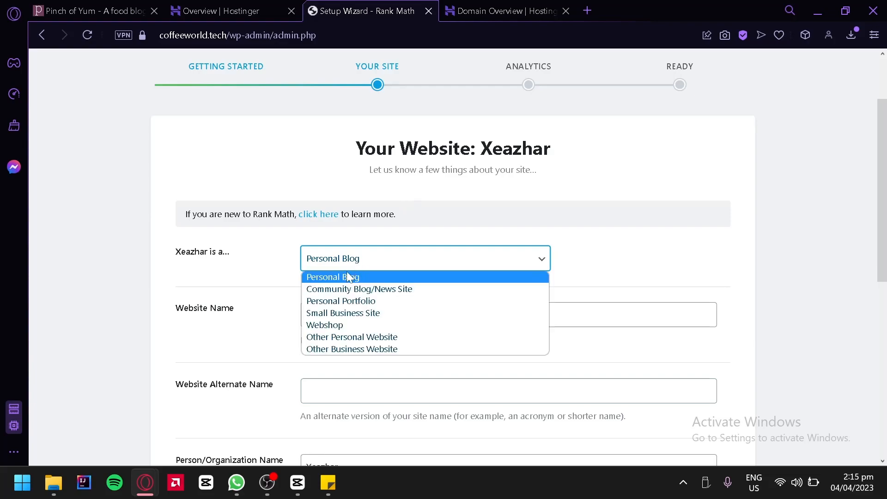
left_click(402, 258)
Set Coffee.png from the Media Library as the Logo for Google and save the step
scroll(396, 281, "down", 2)
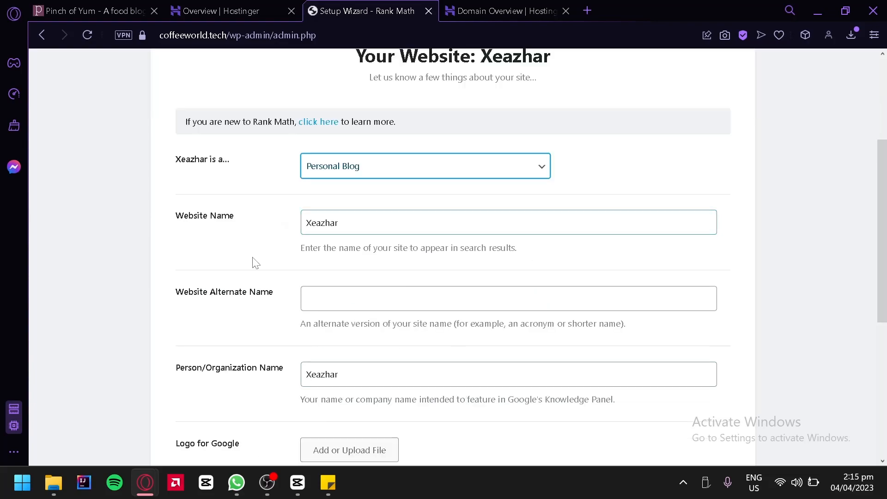
scroll(354, 189, "down", 2)
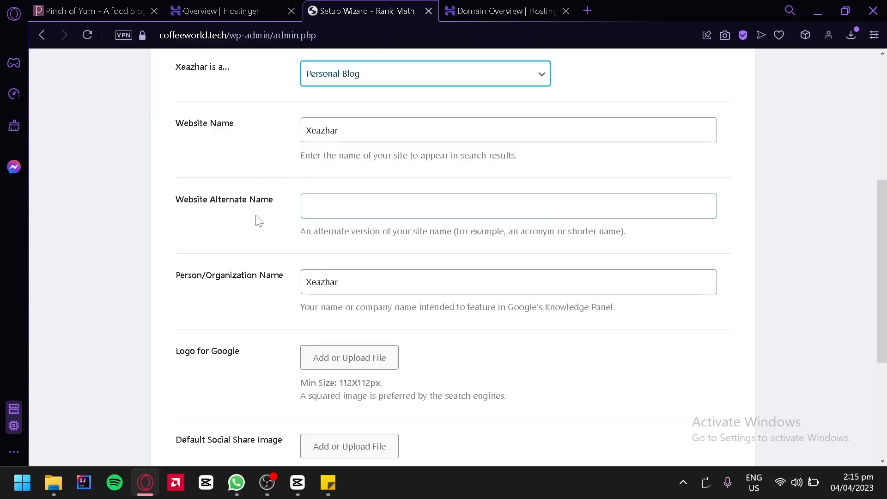
scroll(236, 293, "down", 2)
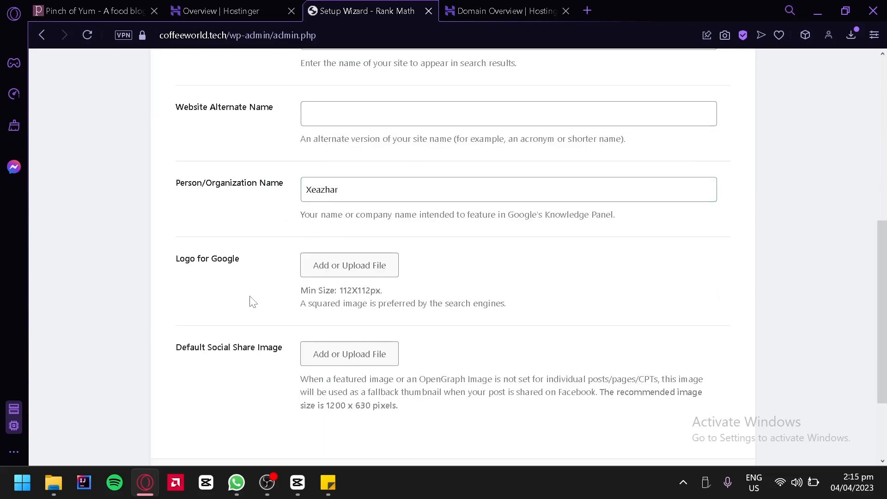
scroll(273, 281, "down", 2)
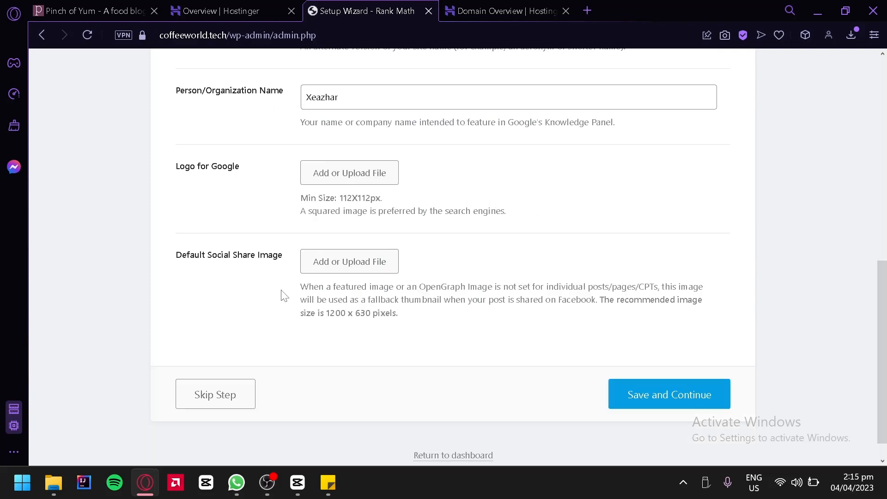
left_click(342, 181)
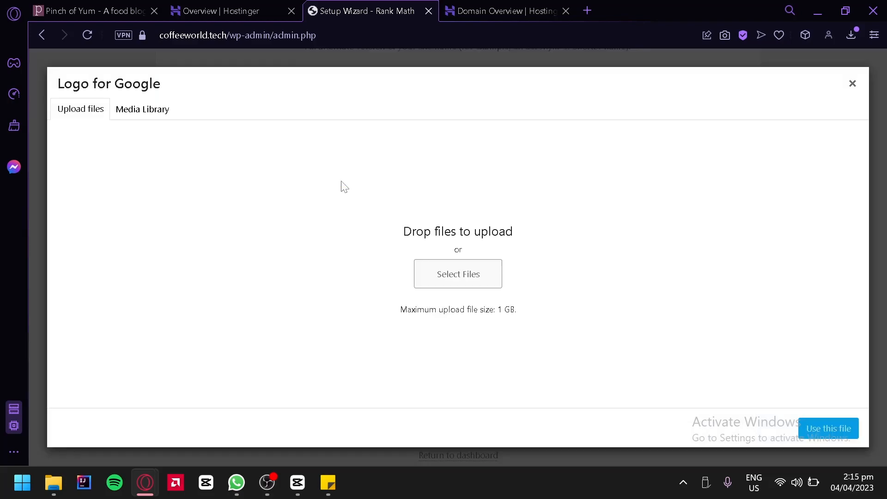
left_click(435, 273)
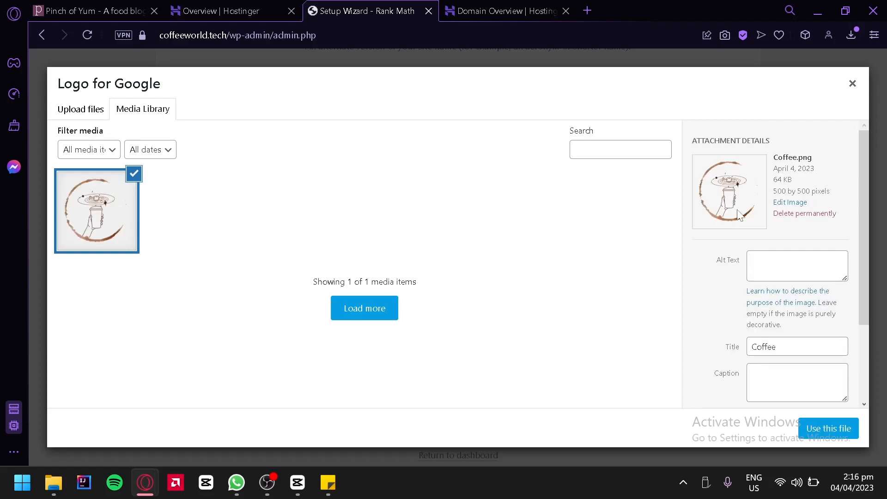
left_click(832, 432)
scroll(556, 335, "down", 4)
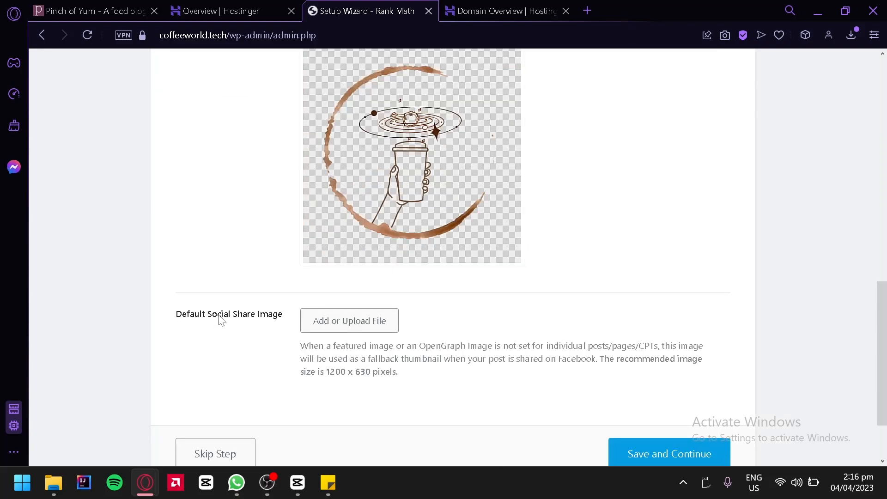
scroll(360, 314, "down", 2)
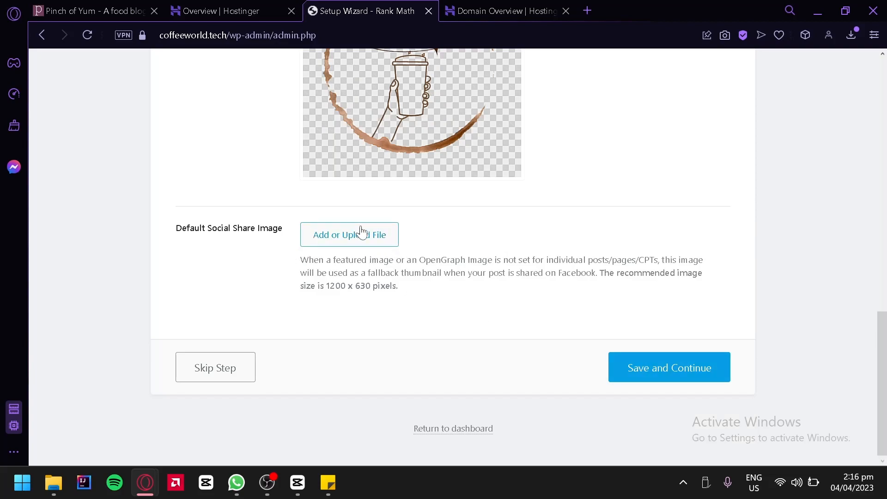
left_click(660, 367)
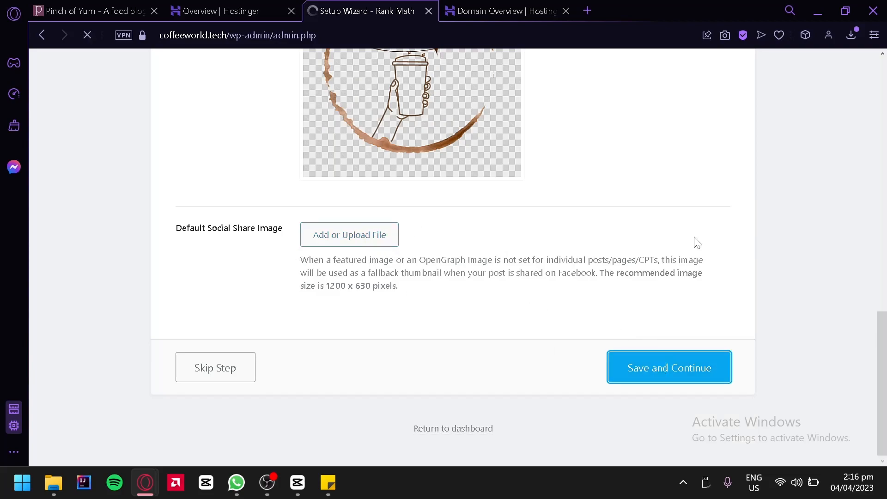
scroll(624, 277, "down", 2)
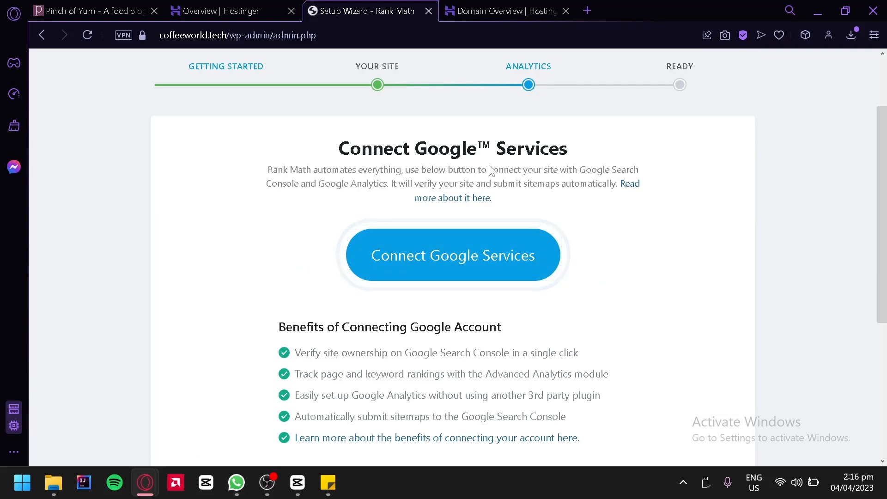
Connect Google services and allow Rank Math access to the Google account
scroll(524, 220, "down", 2)
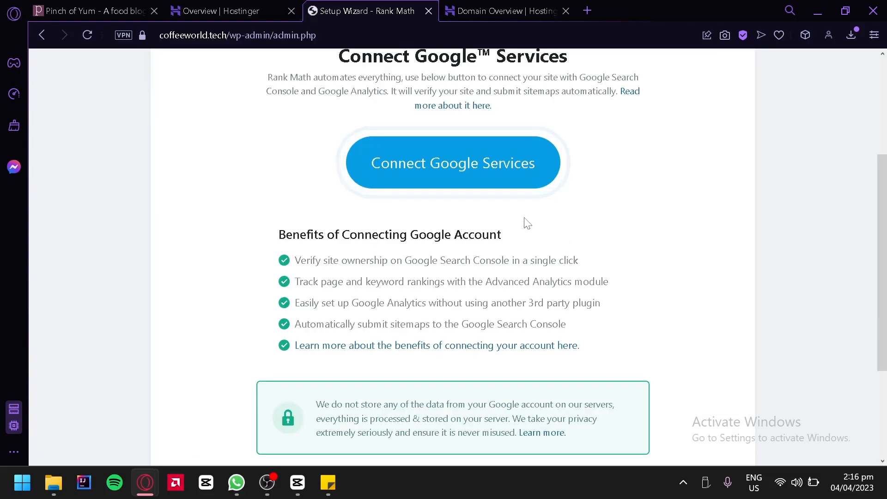
left_click(489, 185)
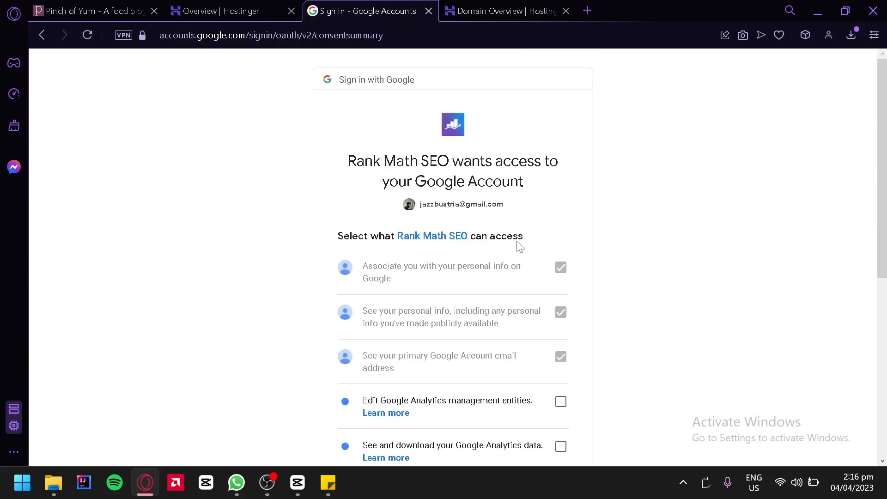
scroll(519, 245, "down", 7)
left_click(481, 383)
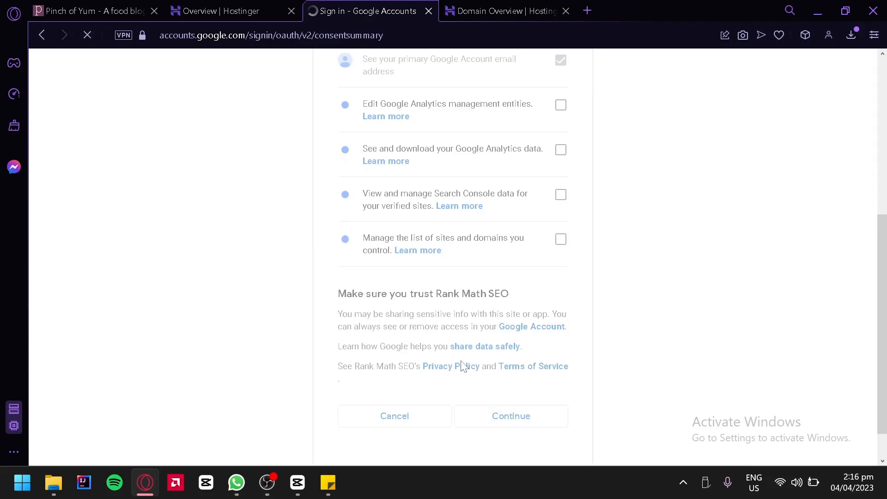
Save the Analytics step so the wizard reaches 'Your site is ready!'
scroll(398, 231, "down", 7)
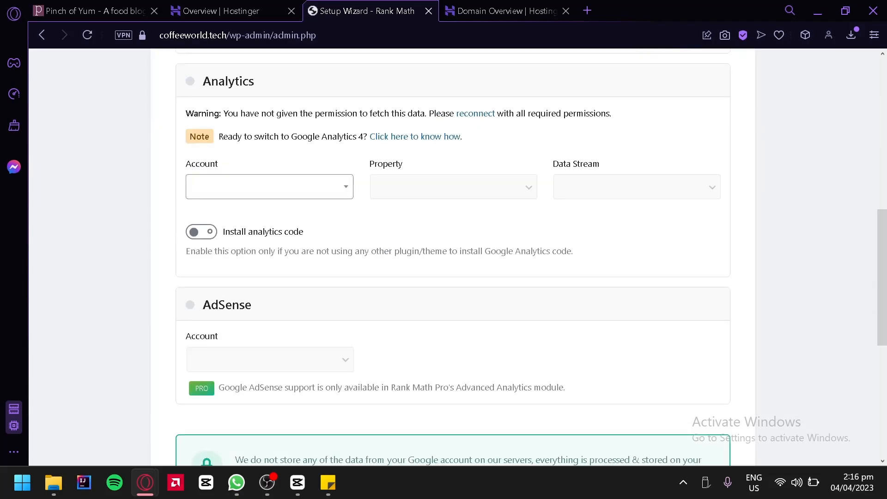
scroll(384, 149, "up", 4)
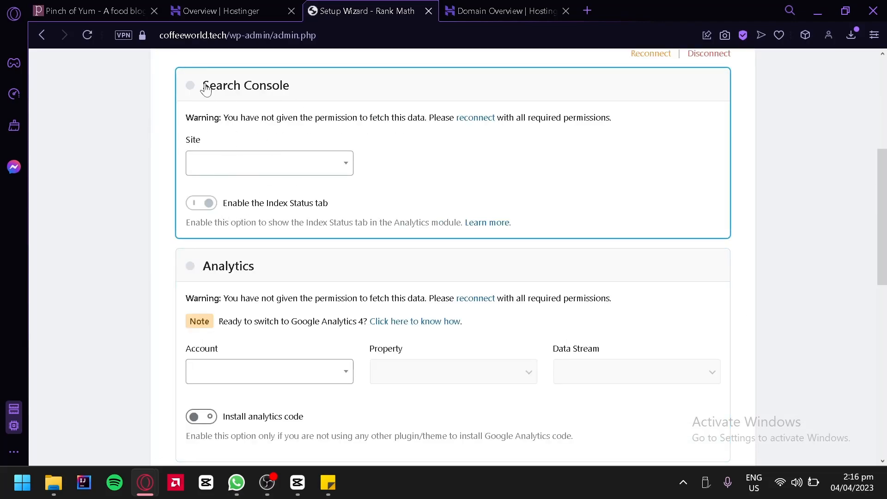
scroll(508, 231, "down", 10)
left_click(666, 373)
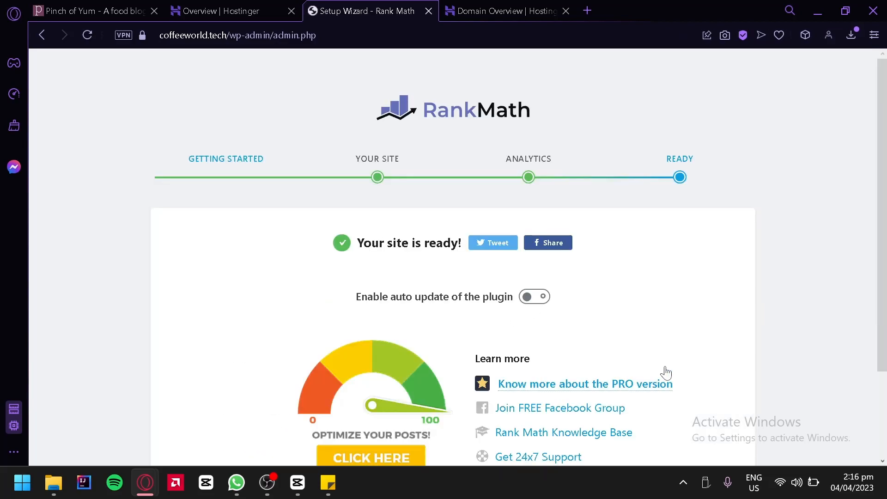
scroll(550, 298, "down", 3)
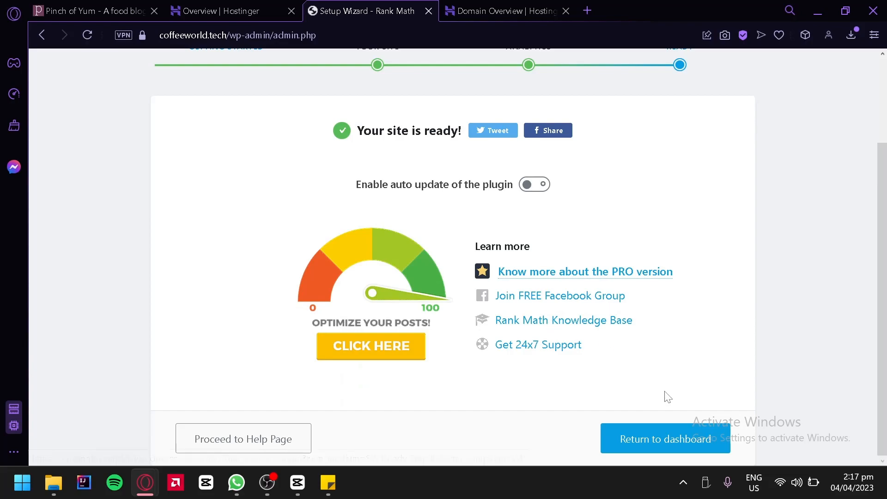
Return to Rank Math's dashboard, browse its modules, then show the WordPress Pages list
left_click(668, 443)
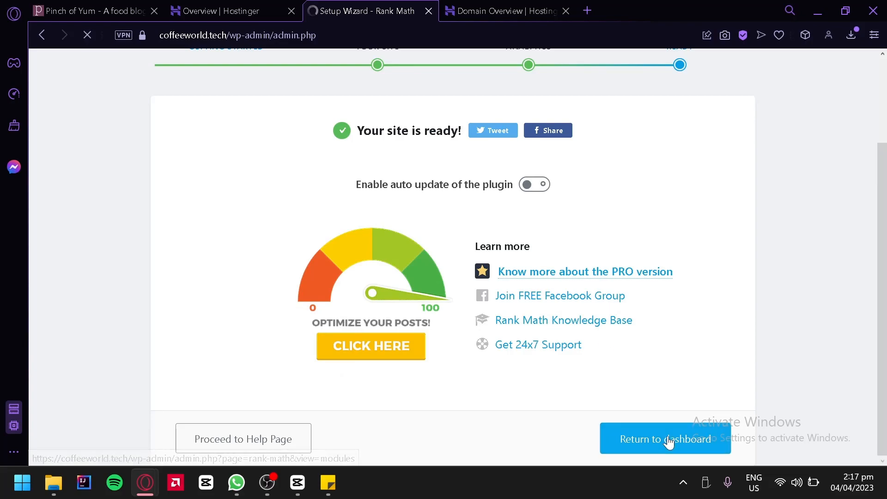
scroll(761, 218, "down", 2)
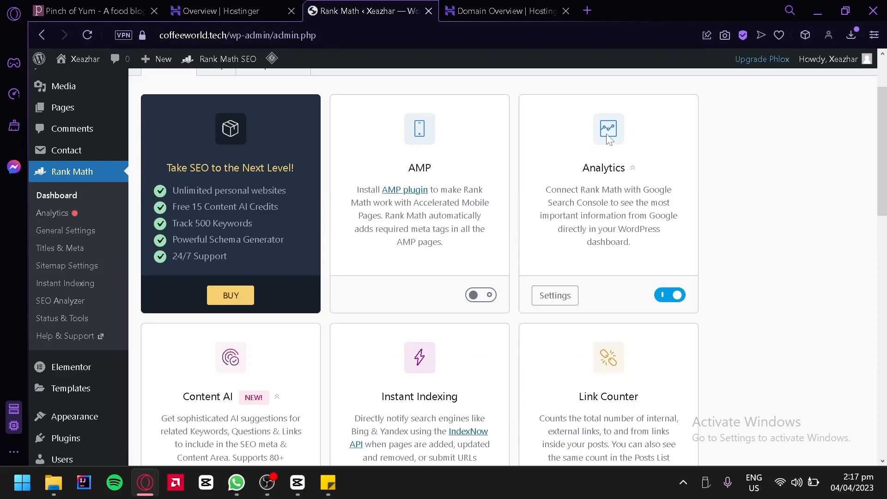
scroll(148, 236, "down", 4)
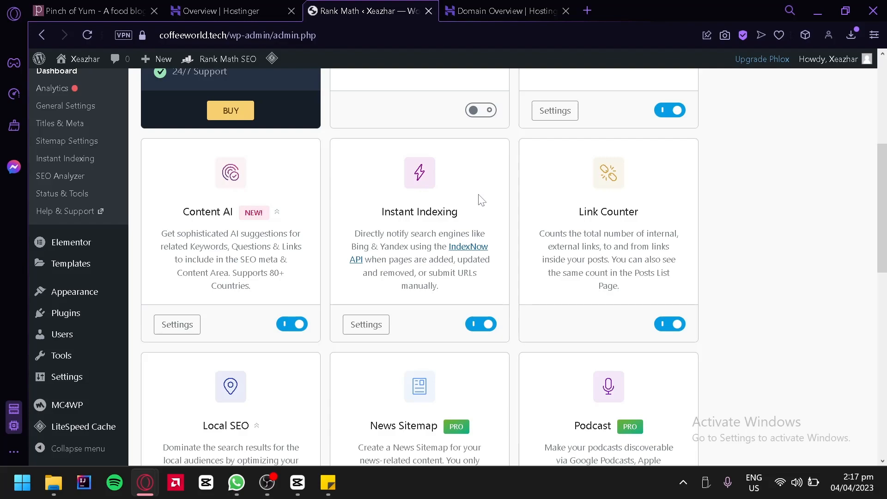
scroll(420, 267, "down", 2)
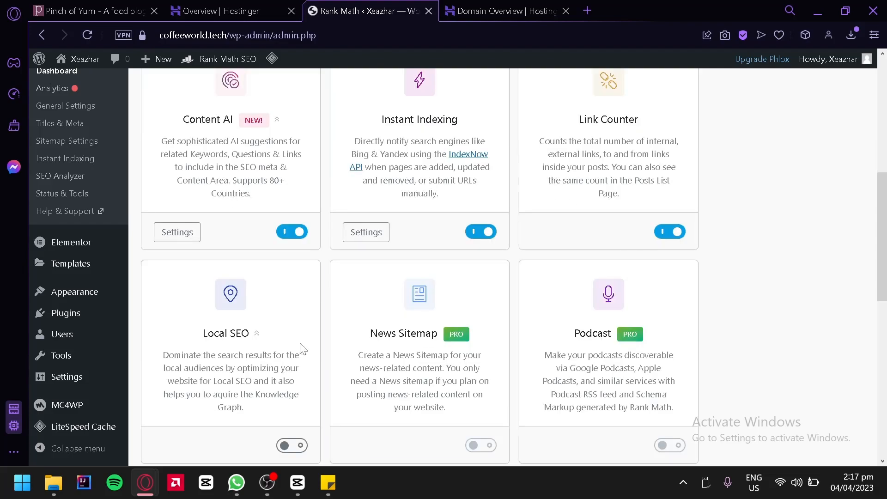
scroll(646, 214, "down", 8)
scroll(646, 213, "up", 4)
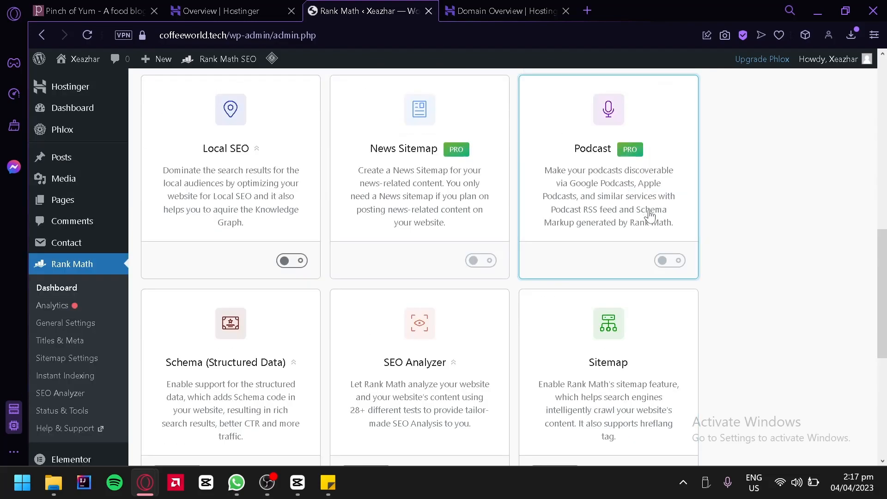
scroll(838, 354, "up", 10)
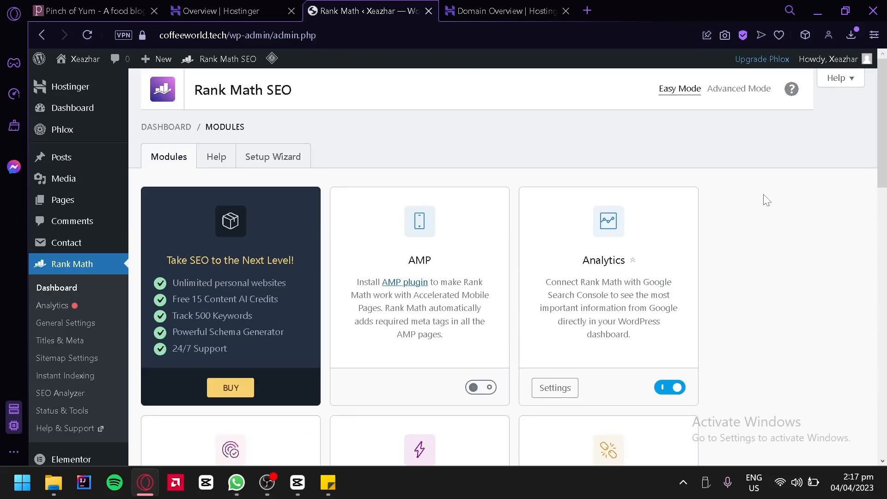
left_click(91, 199)
mouse_move(93, 201)
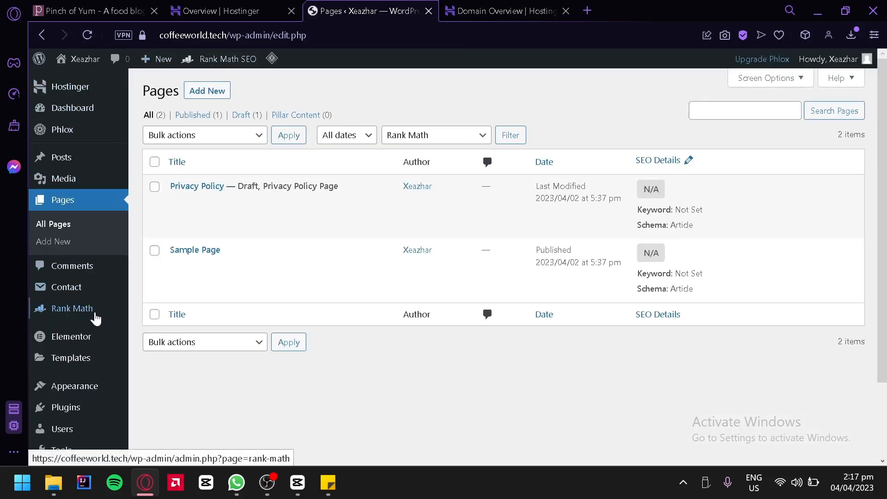
Publish the Phlox theme's Customizer settings and copy the site's web address
left_click(93, 397)
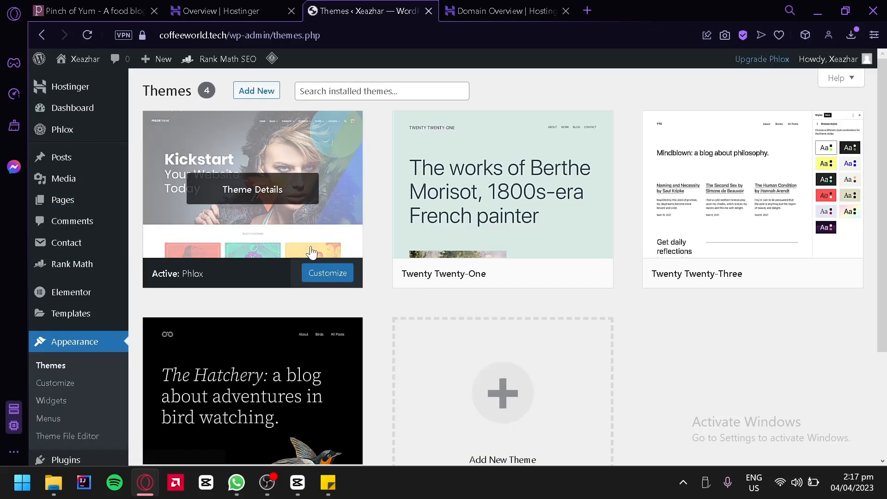
left_click(336, 275)
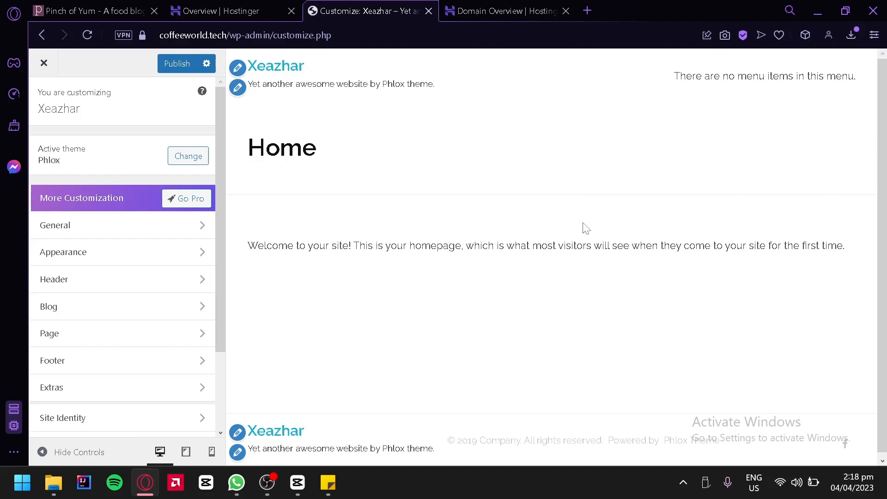
left_click(182, 62)
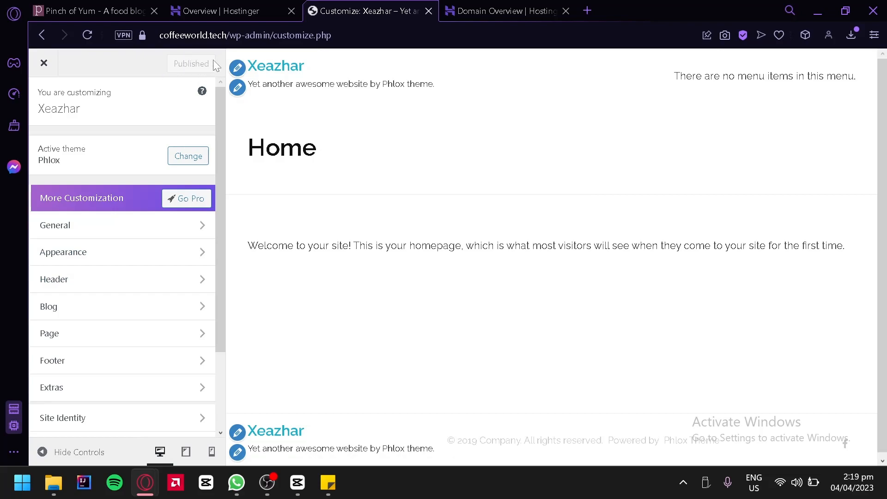
left_click_drag(226, 35, 163, 36)
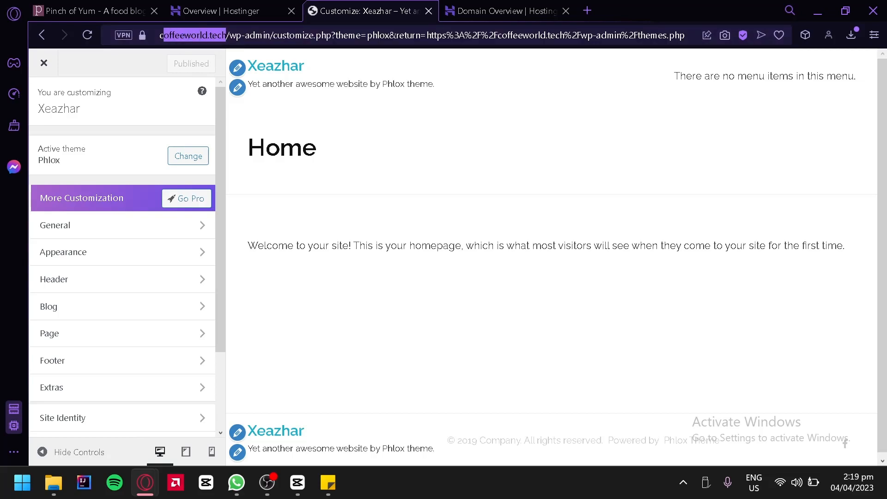
left_click(592, 10)
type("https://coffeeworld.tech")
key("Return")
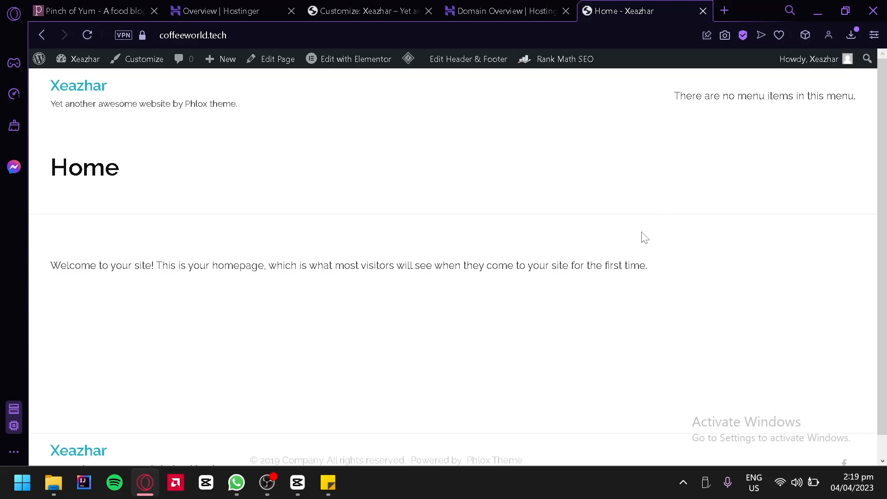
Check the open tabs, then settle on the hPanel coffeeworld.tech overview's Core section
left_click(222, 11)
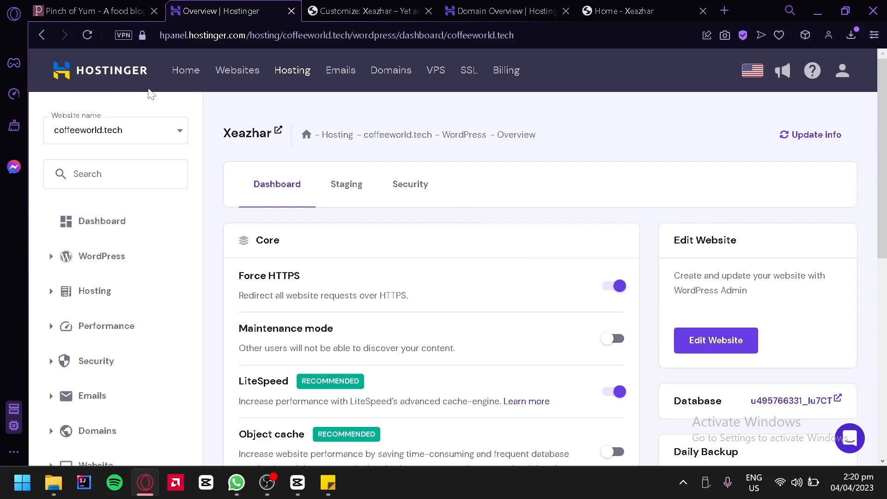
left_click(692, 6)
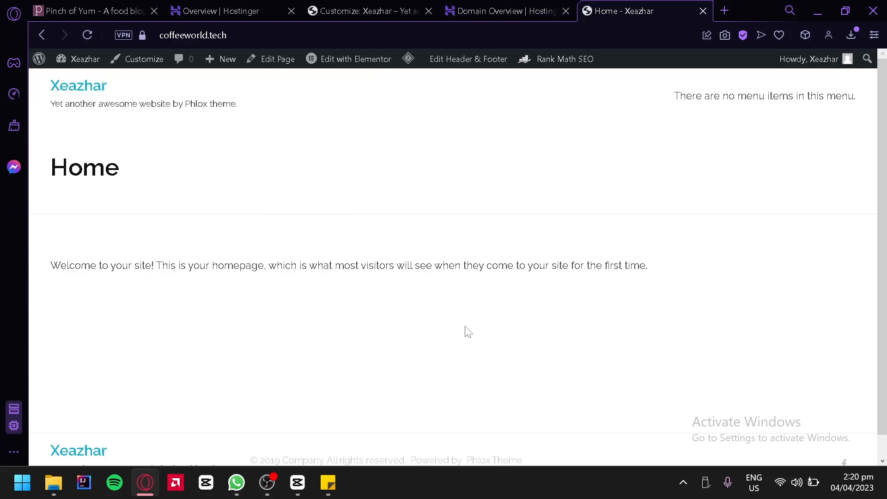
left_click(407, 6)
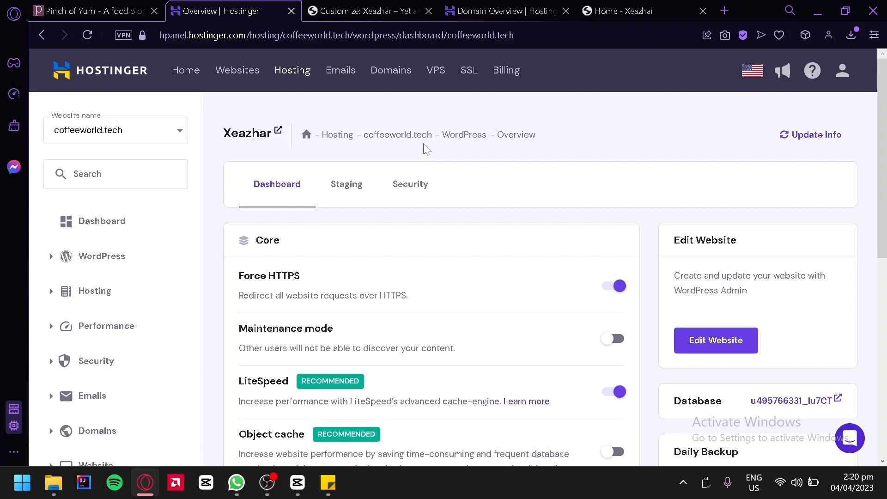
scroll(424, 143, "down", 5)
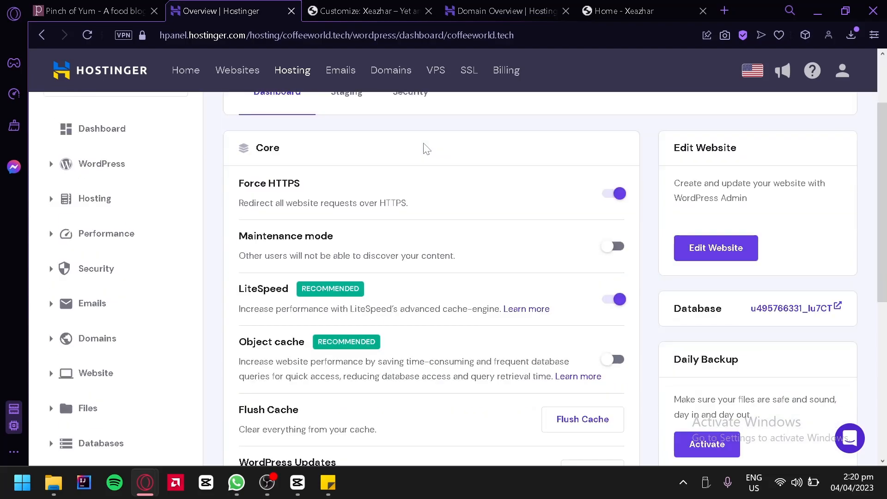
left_click(501, 11)
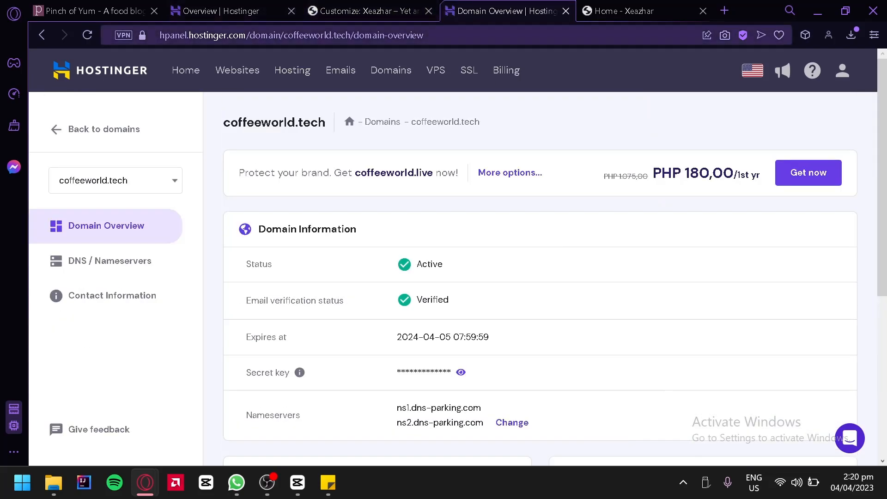
left_click(409, 6)
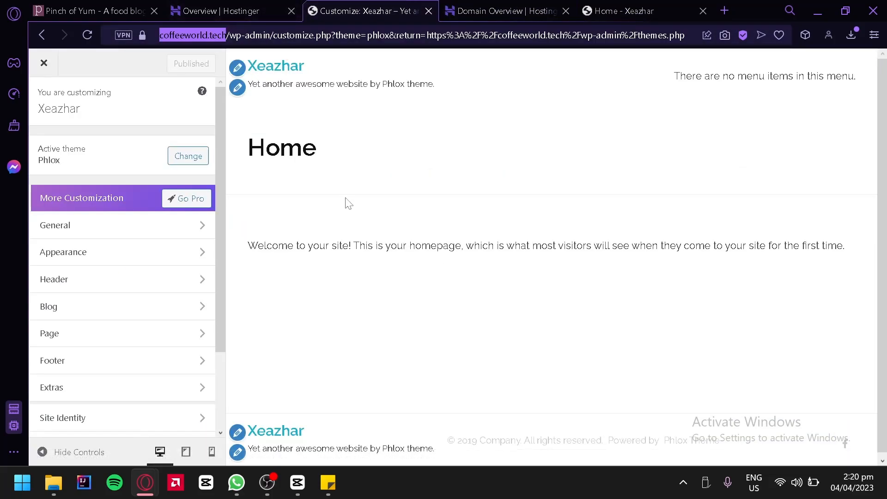
left_click(181, 5)
scroll(253, 303, "down", 2)
scroll(254, 303, "up", 6)
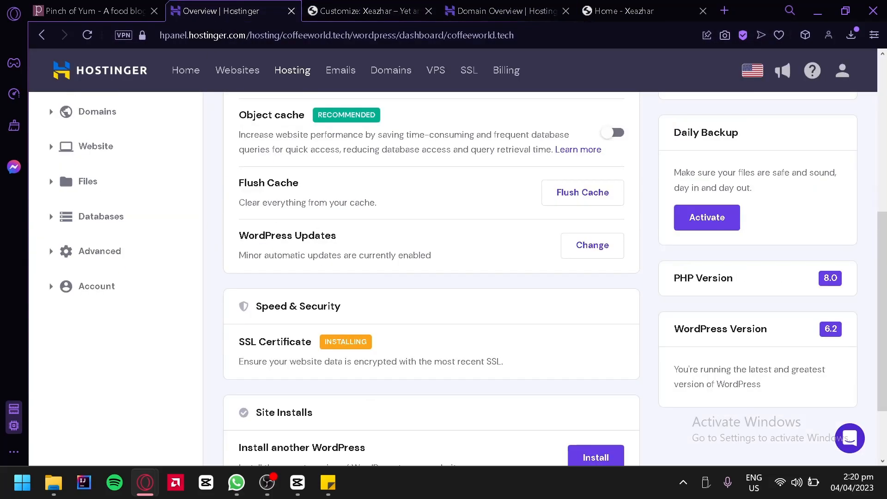